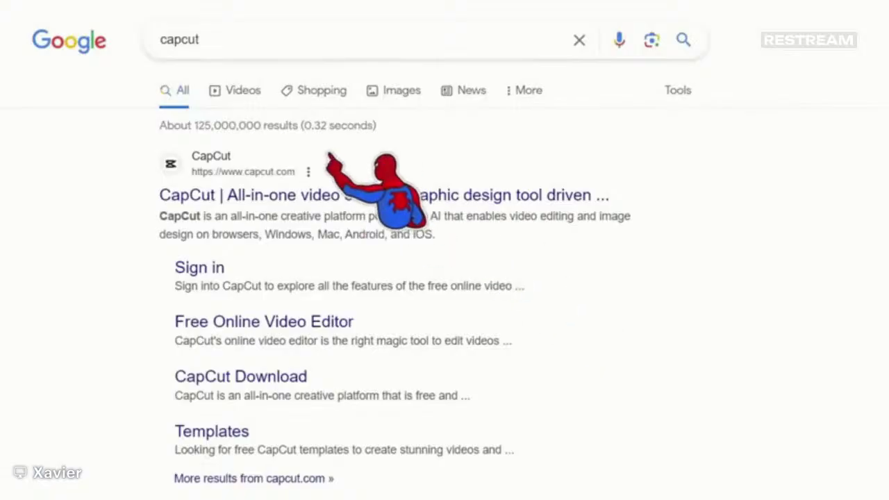
Download the CapCut for Windows installer from the official CapCut site and save it to the Desktop.
left_click(339, 196)
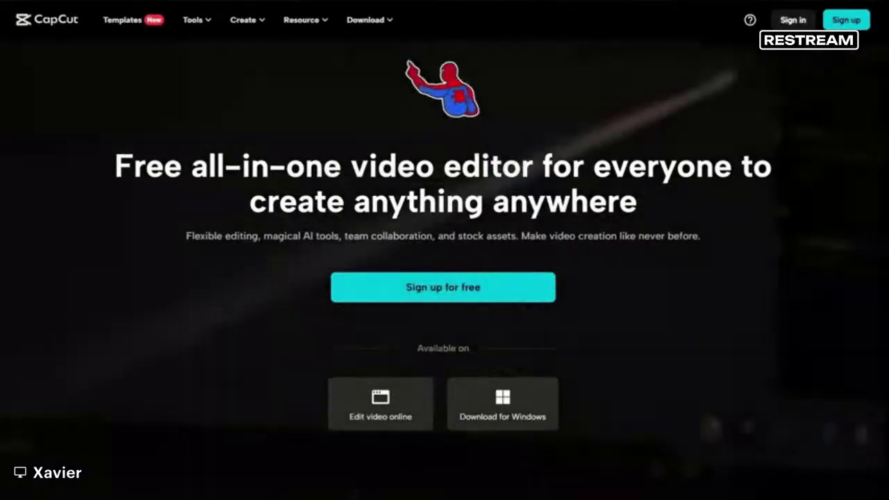
mouse_move(370, 20)
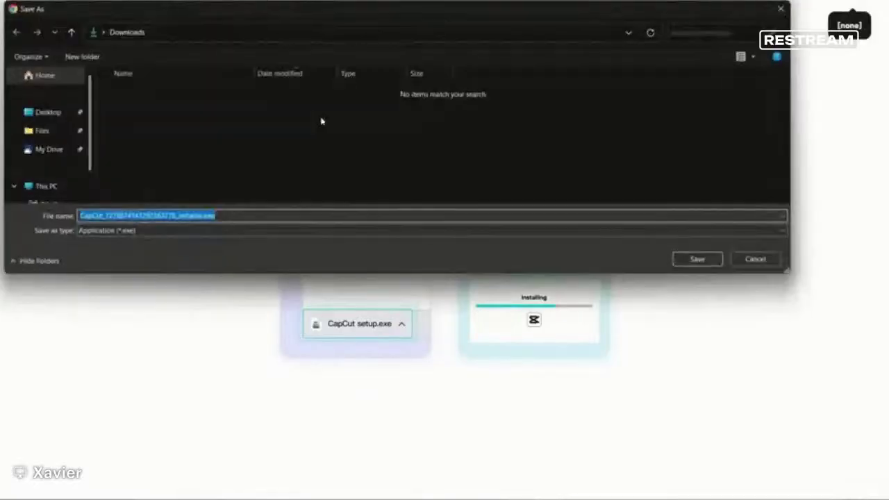
left_click(48, 113)
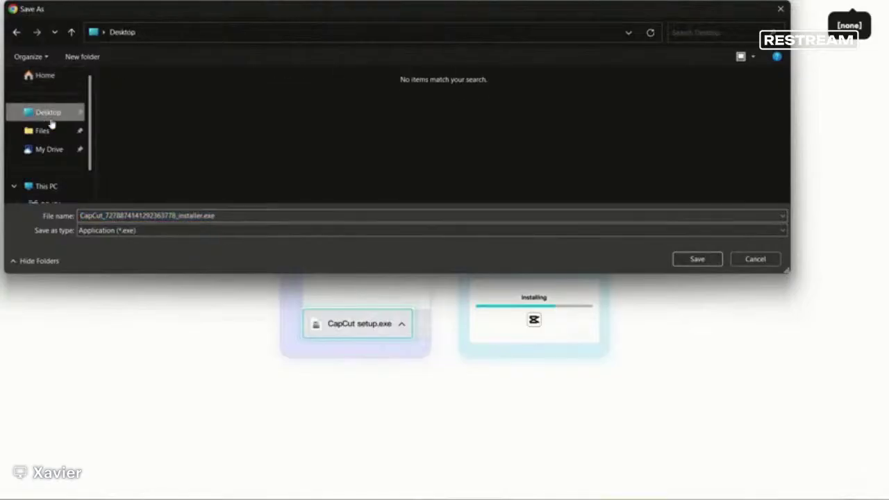
left_click(695, 260)
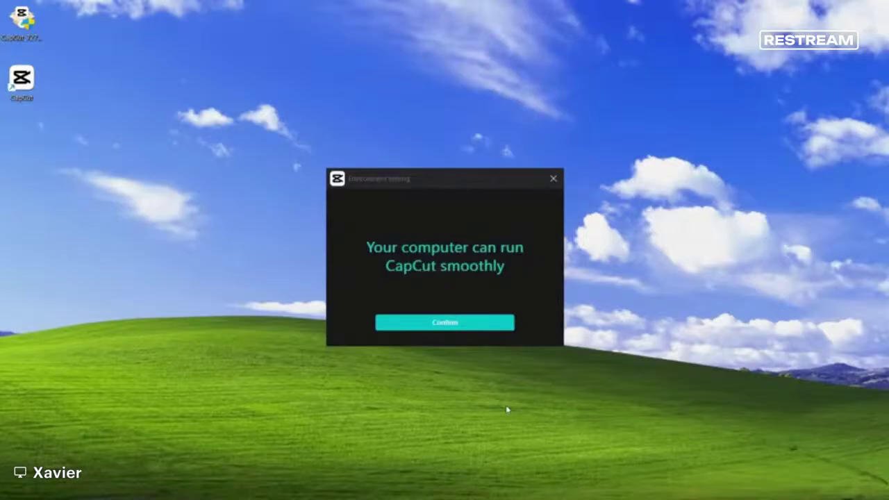
Confirm the system check, dismiss the privacy policy notice, and create a new project.
left_click(465, 327)
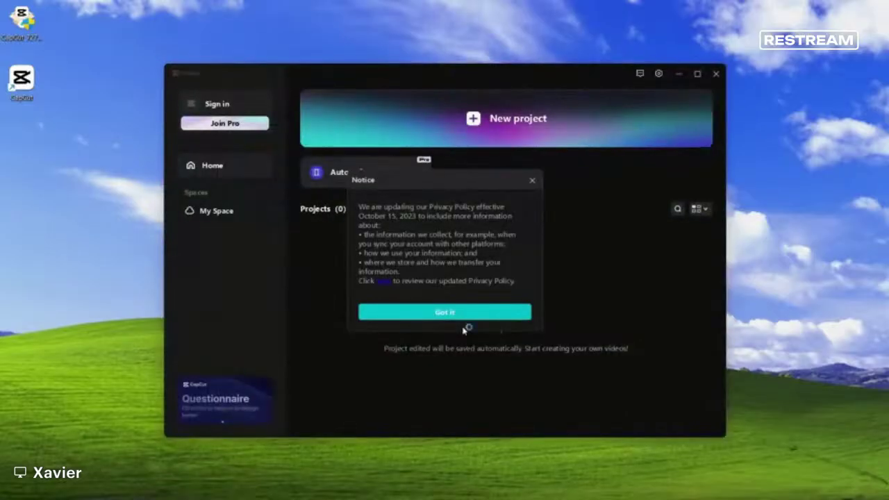
left_click(446, 312)
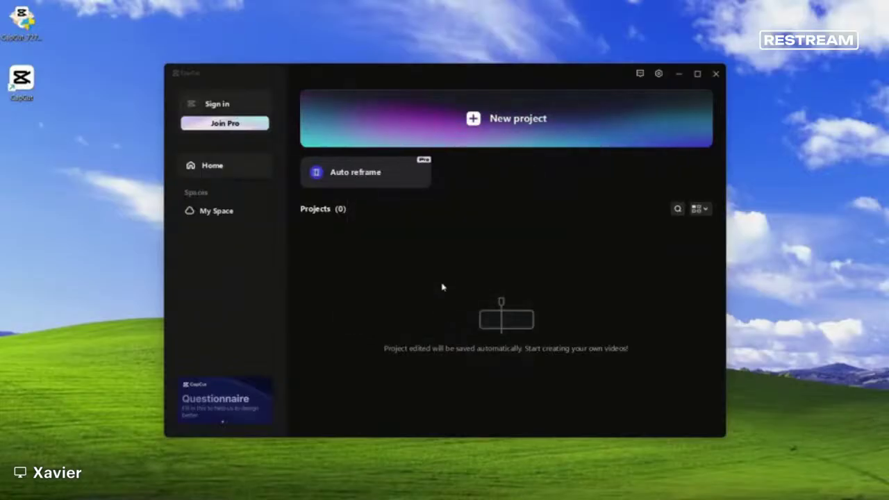
left_click(546, 130)
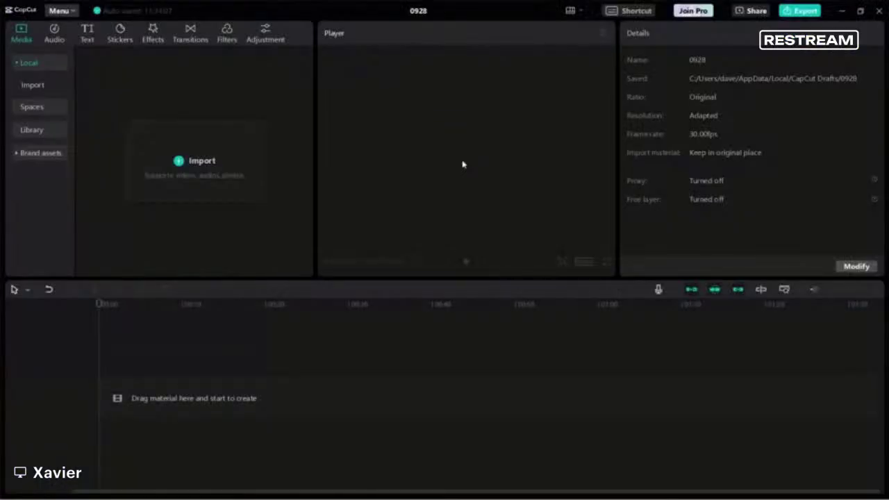
Import the three video clips into the project and place the first one on the timeline.
left_click(200, 174)
left_click_drag(136, 148, 300, 70)
left_click(346, 258)
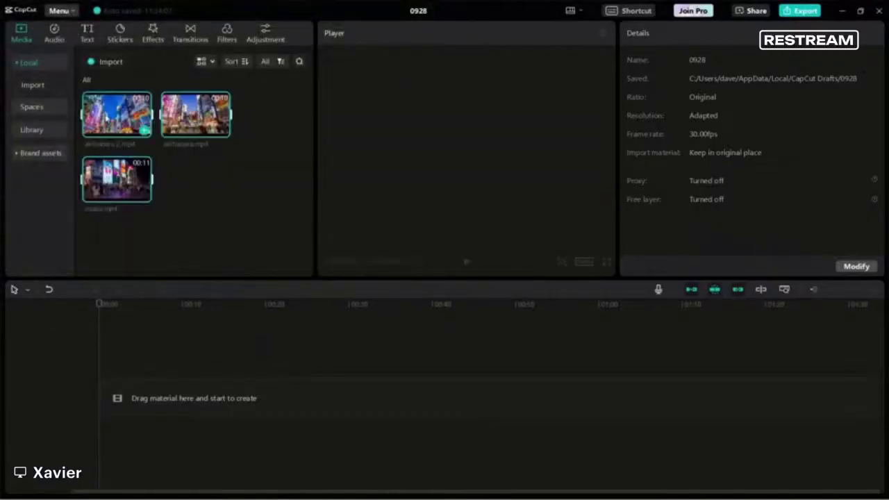
left_click_drag(107, 120, 139, 348)
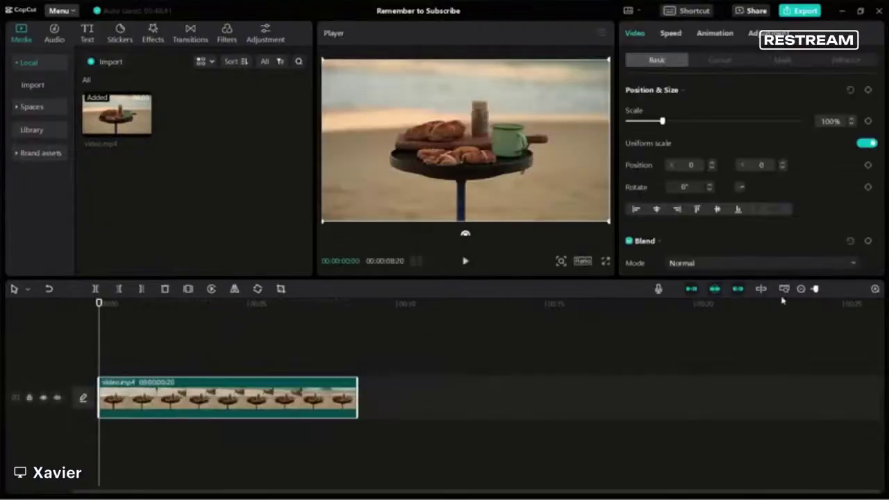
Split the video.mp4 clip on the timeline at 00:00:01:25.
scroll(782, 300, "up", 3)
left_click_drag(149, 362, 226, 362)
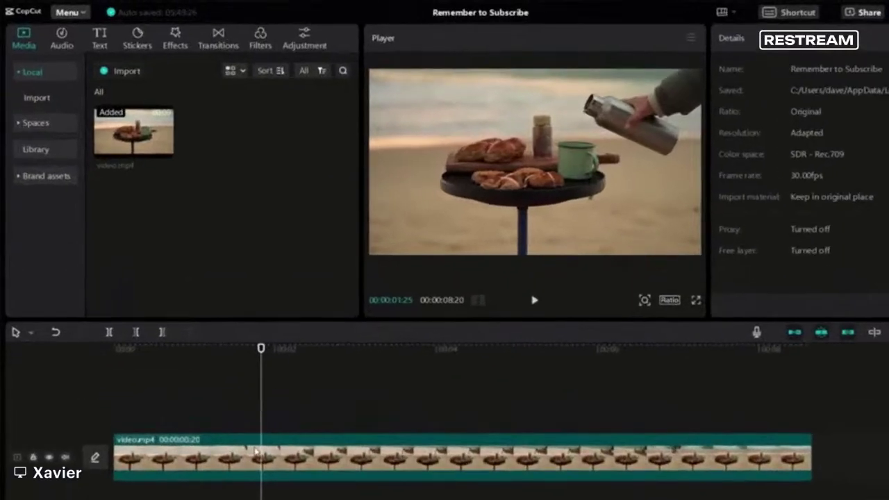
left_click(256, 452)
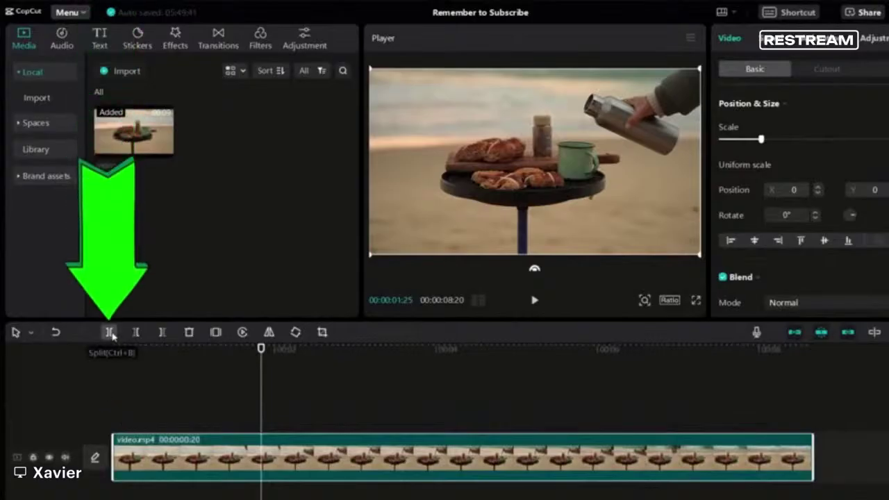
left_click(111, 333)
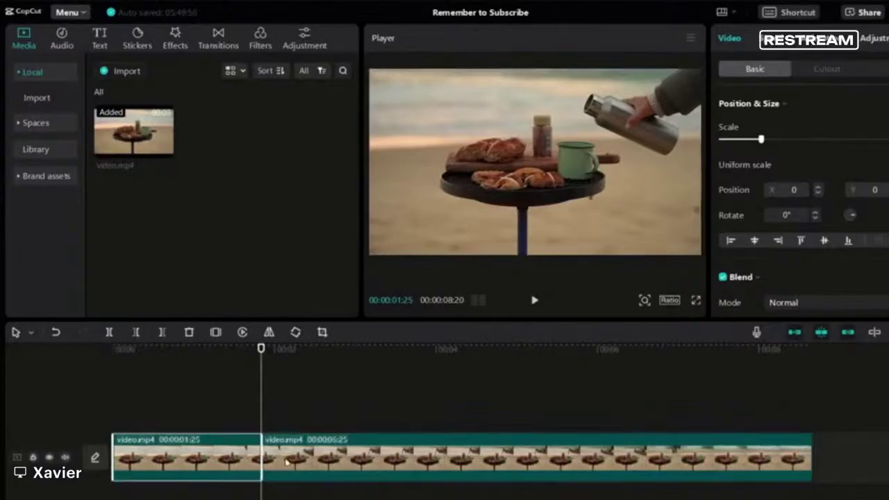
Delete the first segment of the split clip, before the cut.
left_click(224, 462)
left_click(293, 466)
left_click(238, 469)
right_click(198, 457)
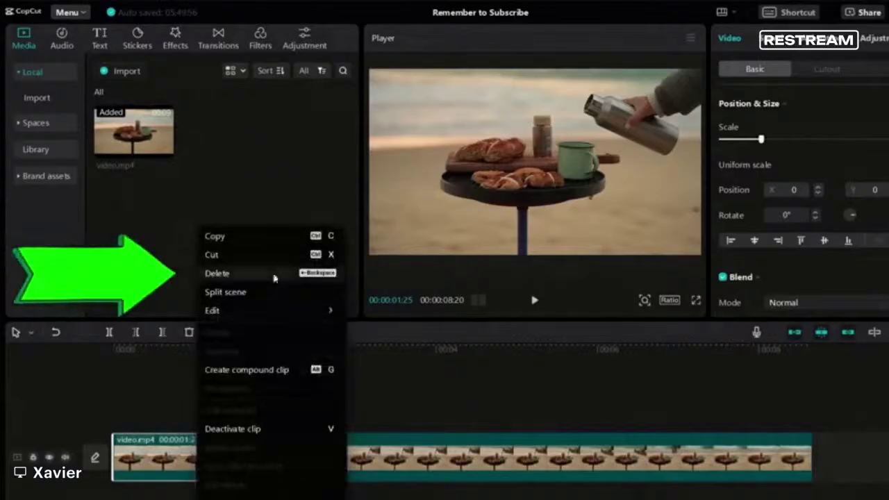
left_click(271, 275)
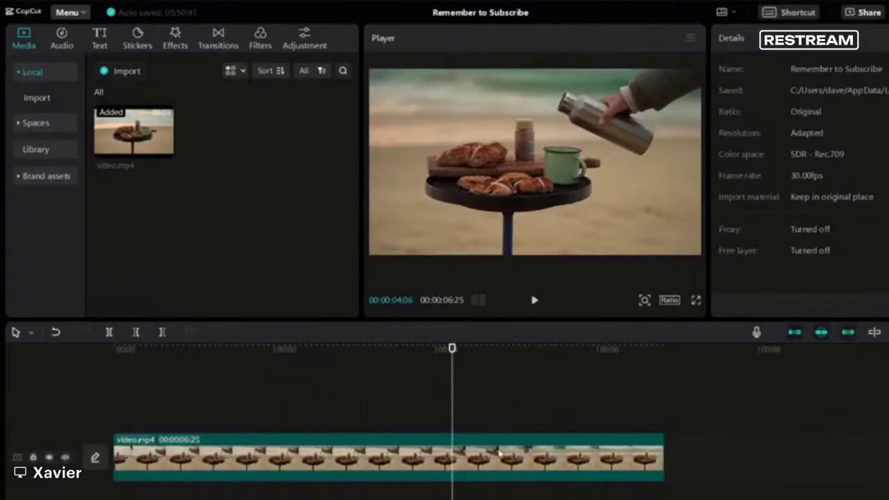
Split the remaining clip at 00:00:04:06 and delete the segment after the cut.
left_click(431, 465)
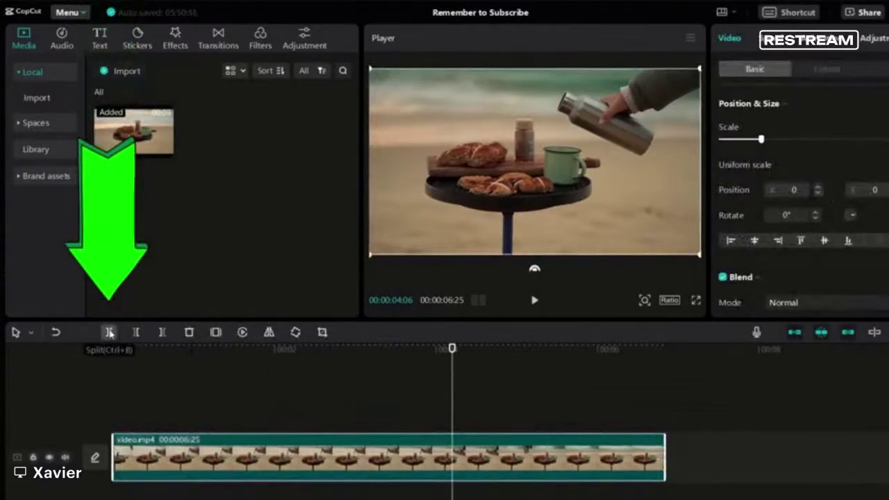
left_click(110, 332)
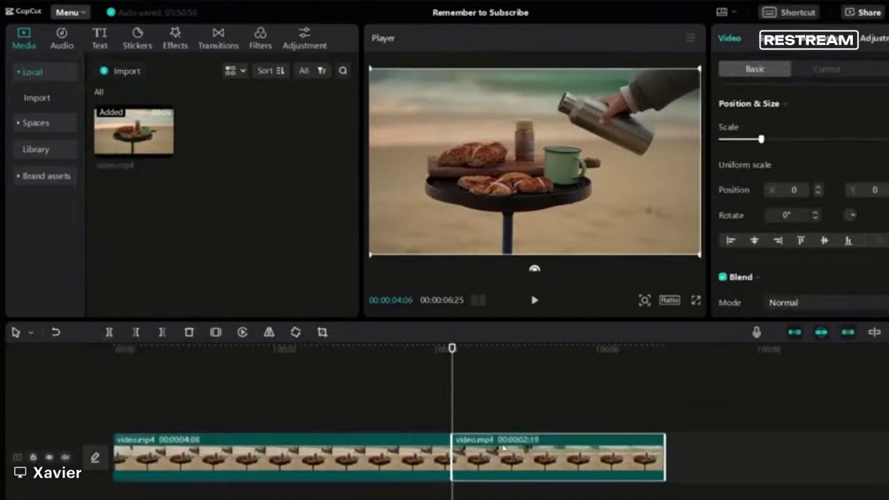
right_click(510, 458)
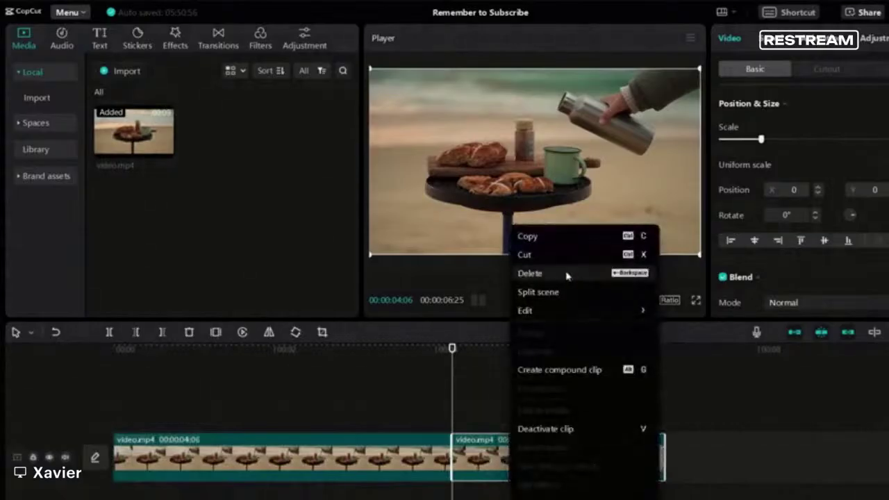
left_click(493, 451)
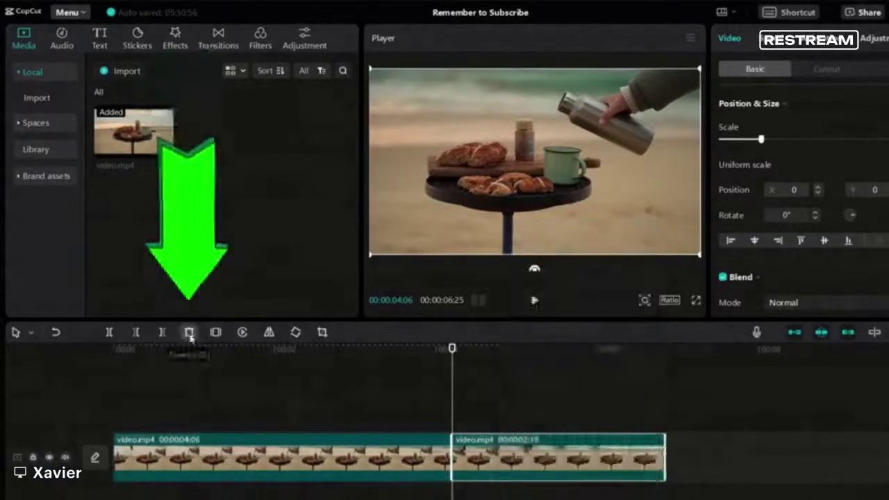
left_click(189, 333)
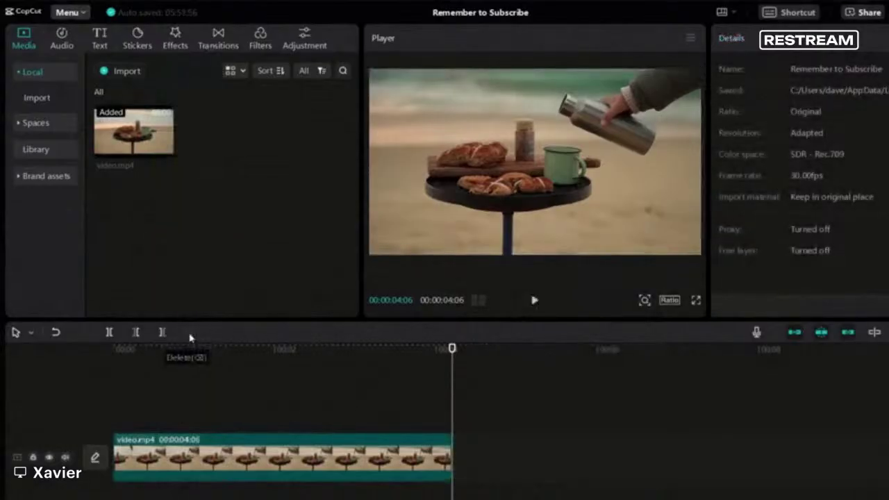
Delete the trimmed clip from the timeline and add the full video.mp4 to it again.
scroll(343, 392, "down", 1)
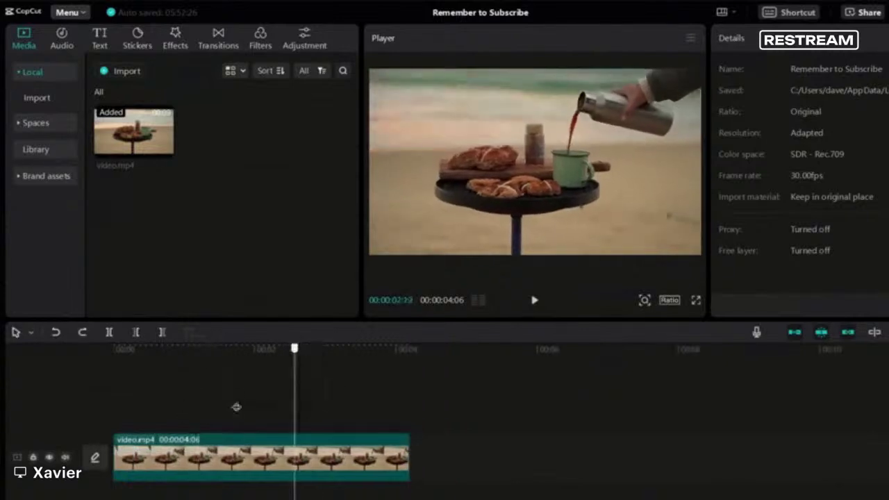
left_click(232, 413)
left_click(276, 443)
key("Delete")
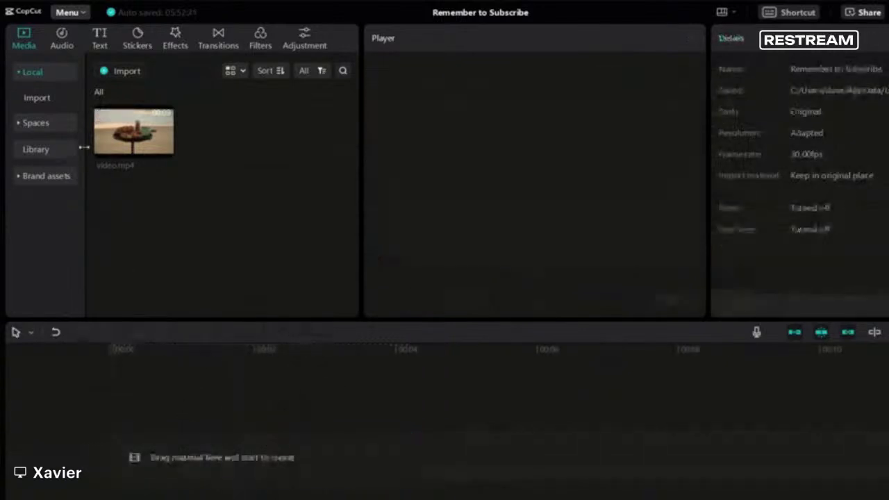
left_click(165, 148)
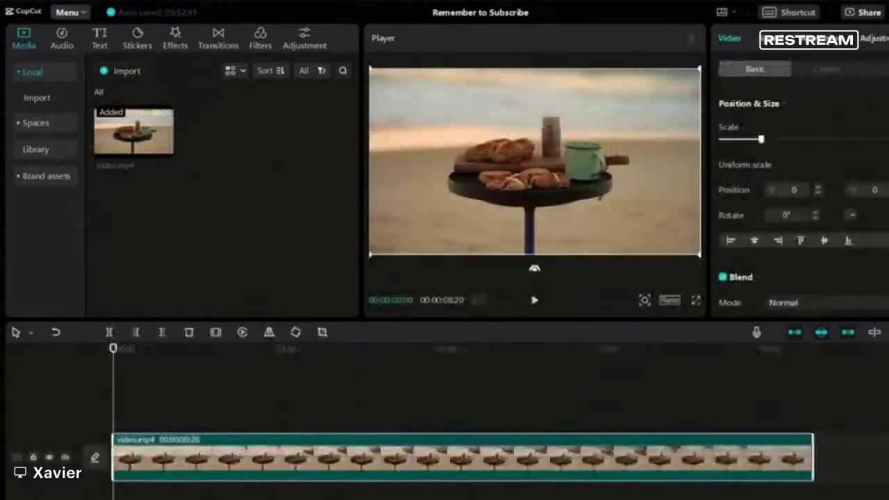
Split the full video.mp4 clip near its start at 00:00:00:17.
left_click(248, 370)
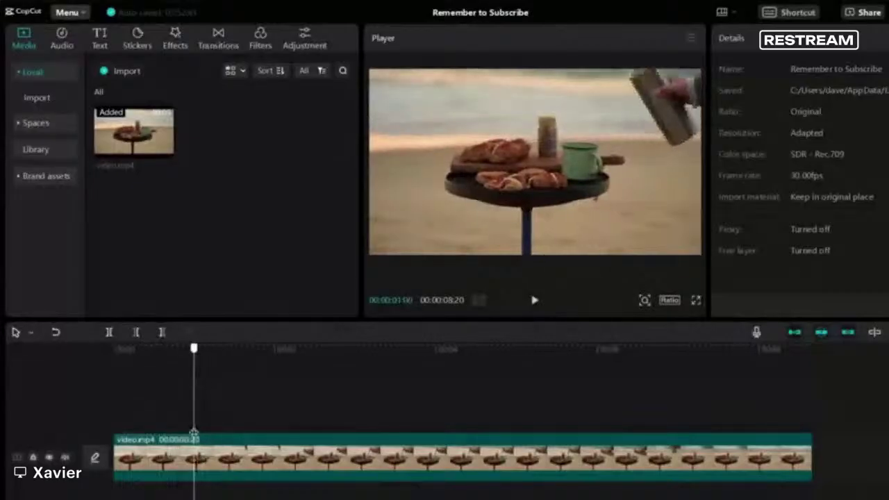
left_click(231, 432)
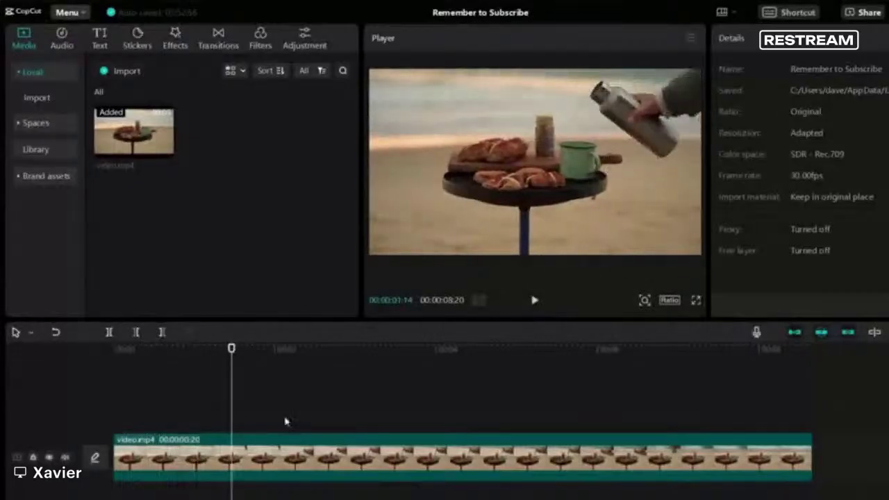
left_click_drag(232, 364, 159, 382)
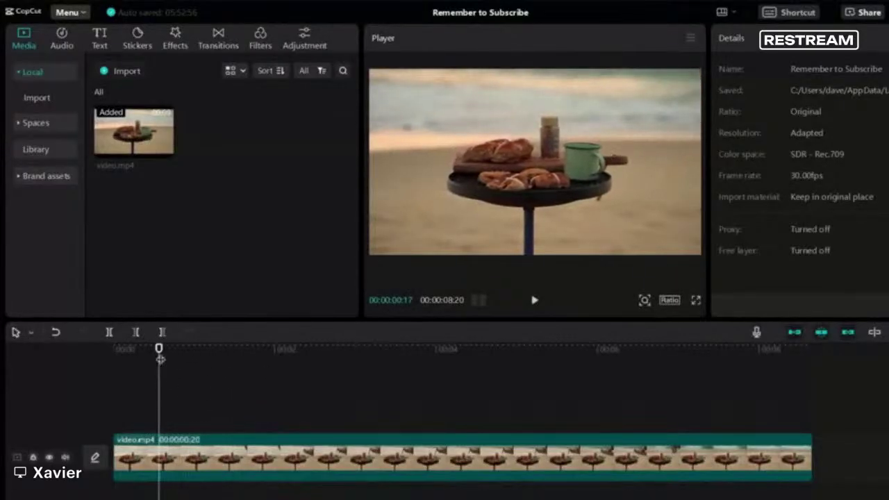
mouse_move(159, 349)
left_mouse_down()
mouse_move(185, 363)
mouse_move(159, 362)
left_mouse_up()
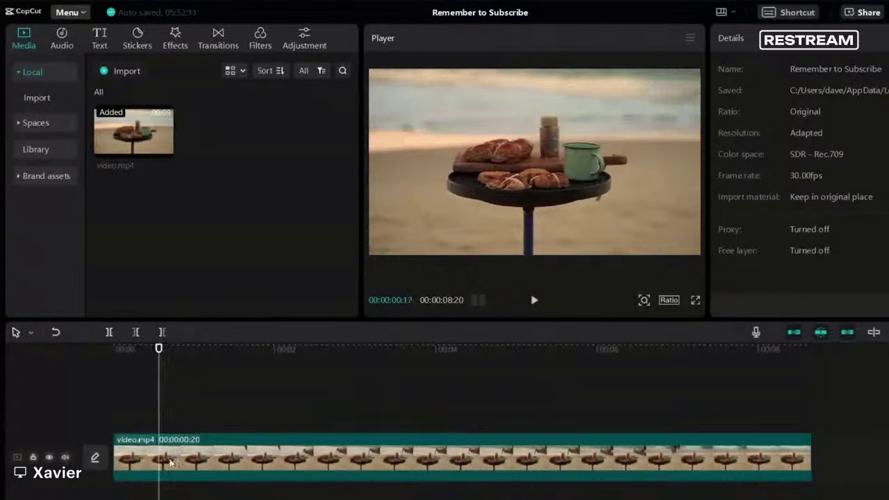
left_click(171, 462)
left_click(110, 332)
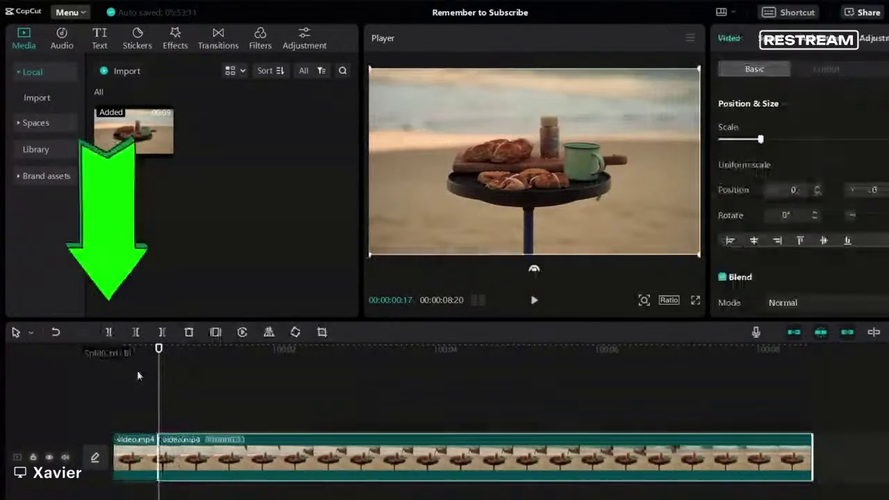
Split the longer second segment of the clip at 00:00:07:00.
left_click(138, 459)
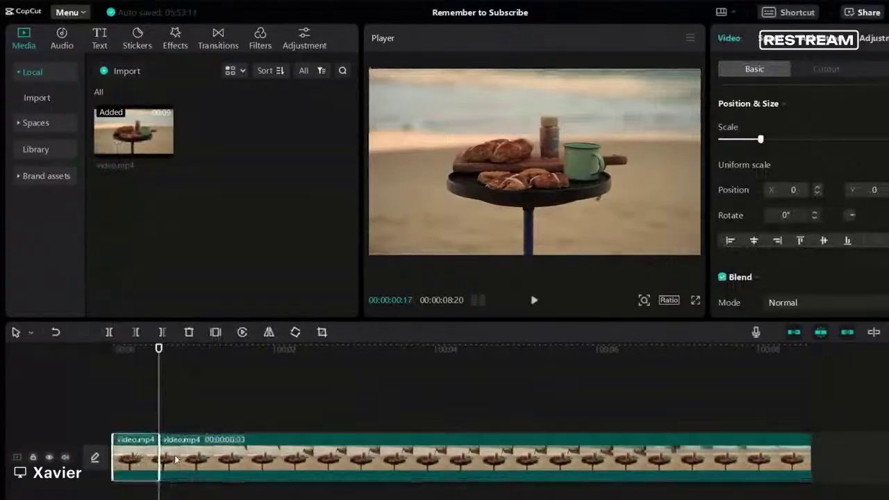
left_click(225, 462)
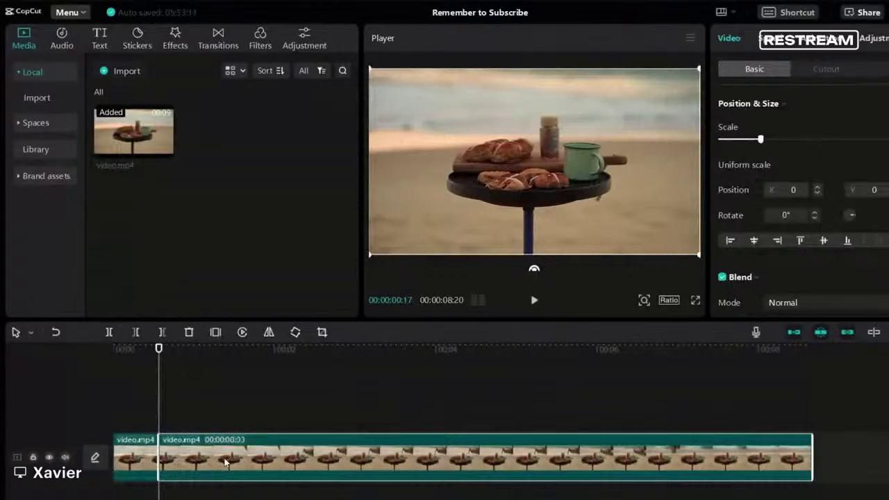
left_click_drag(158, 349, 680, 379)
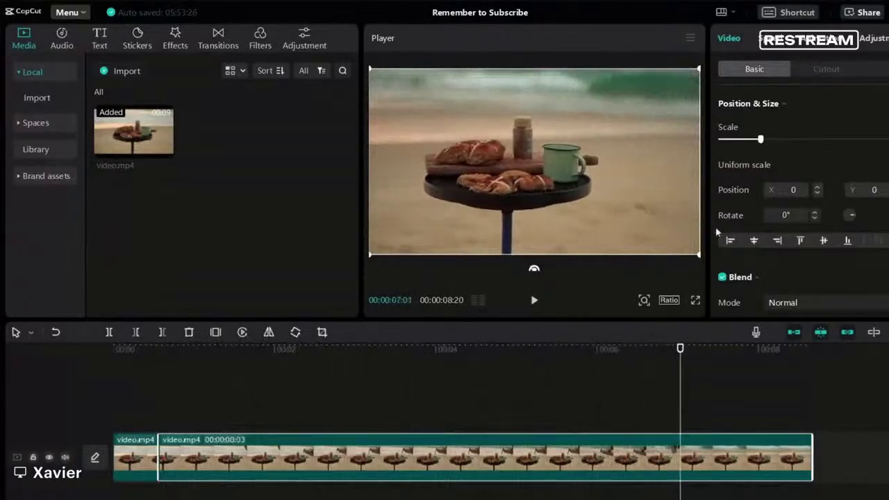
mouse_move(676, 428)
left_mouse_down()
mouse_move(665, 416)
mouse_move(678, 415)
left_mouse_up()
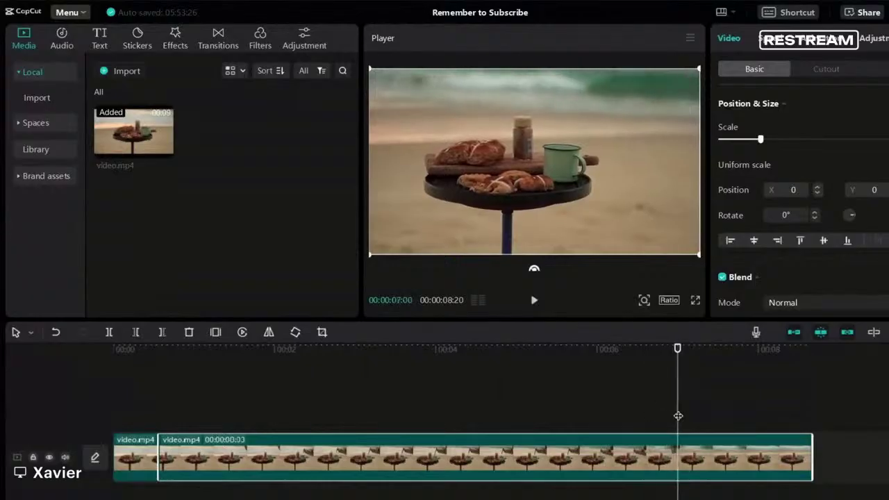
left_click(109, 333)
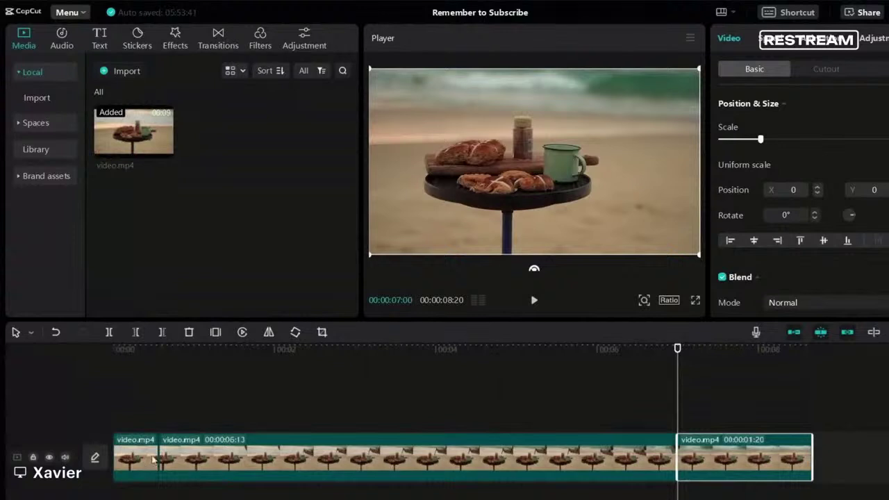
Delete the middle segment between the two cuts, keeping the opening and closing segments.
left_click(138, 460)
left_click(560, 457)
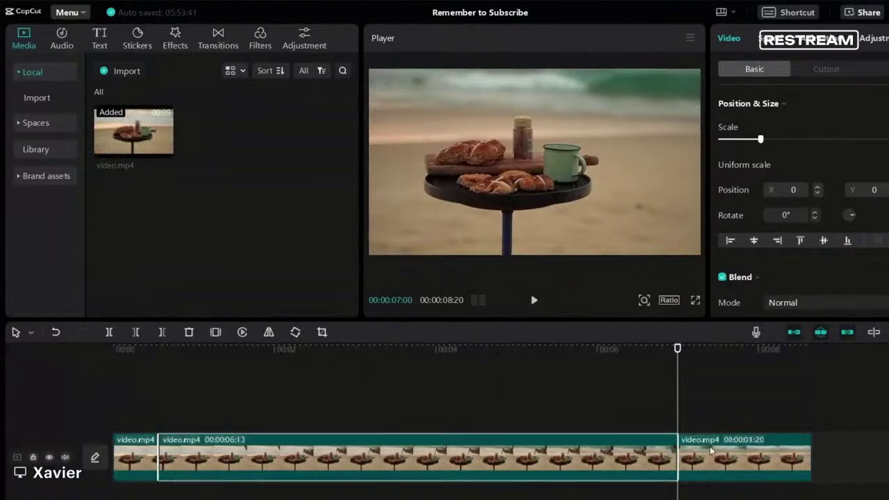
left_click(713, 452)
left_click(139, 472)
left_click(269, 459)
right_click(418, 459)
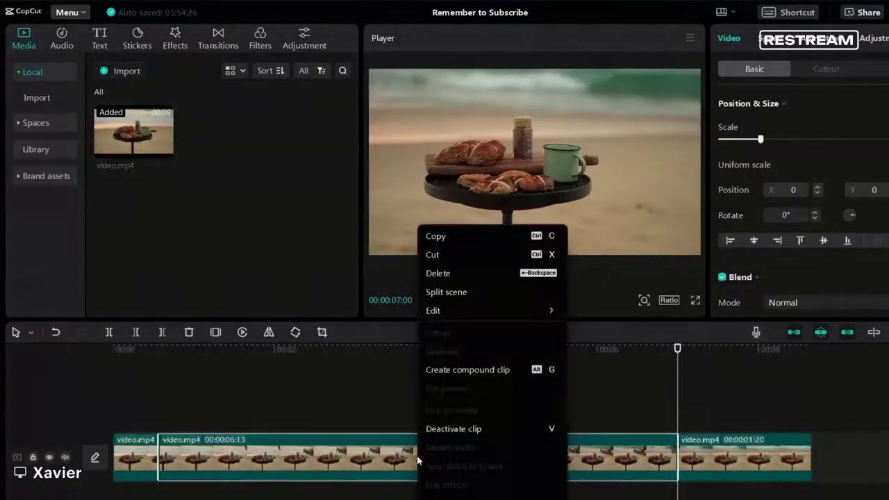
left_click(461, 273)
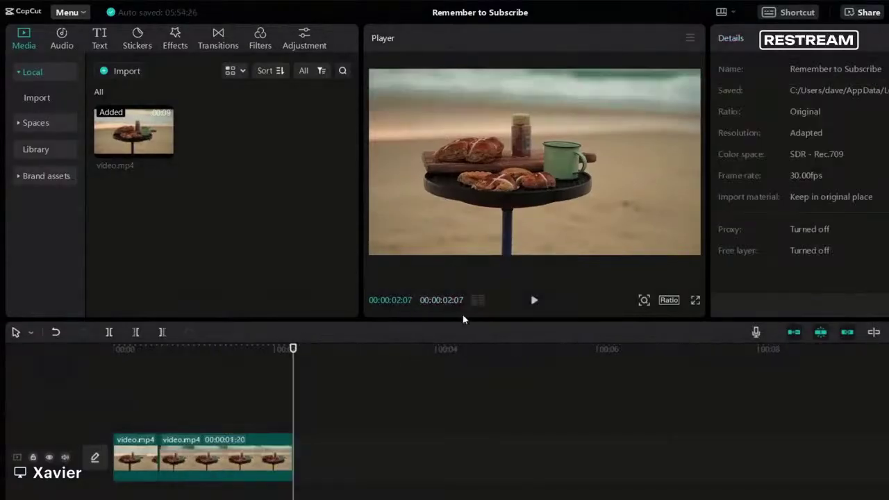
Play the edited sequence from the beginning to review the cut.
left_click(100, 372)
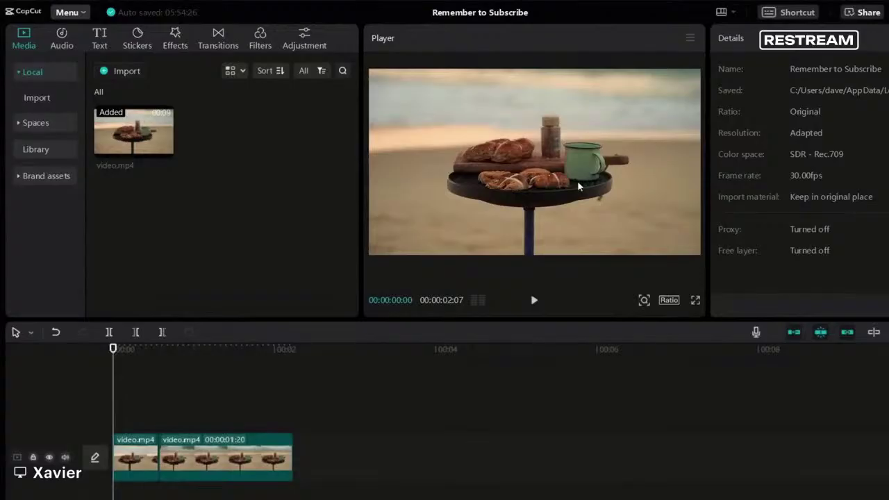
key("space")
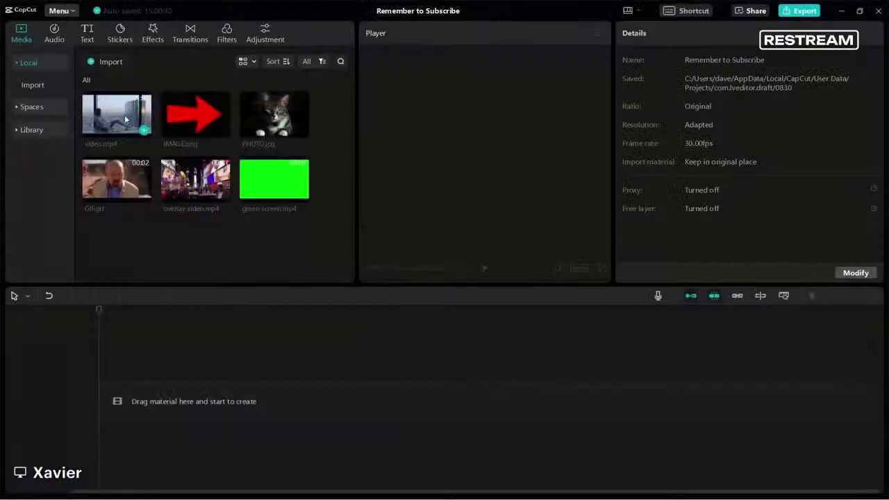
Preview the one-minute video.mp4 and place it on the empty timeline as the main clip.
left_click(133, 135)
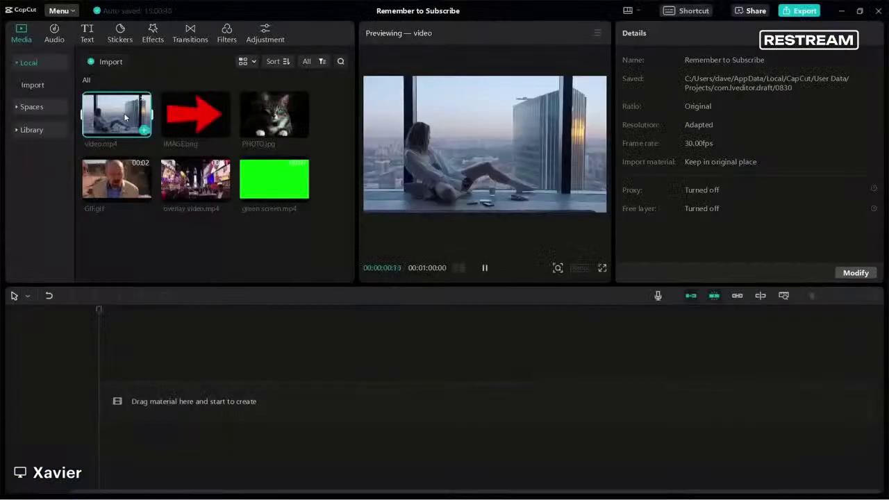
left_click_drag(125, 118, 129, 399)
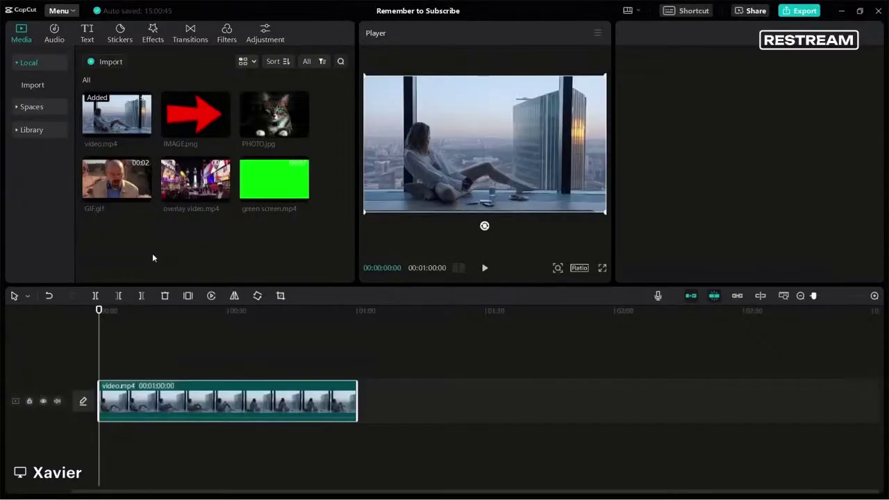
Place IMAGE.png on a track above video.mp4 at about 5 seconds and play through to the arrow.
left_click(108, 323)
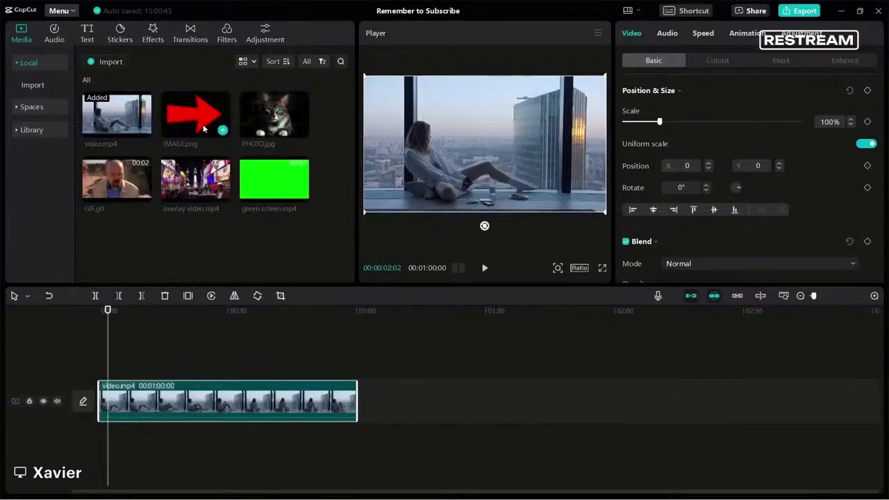
left_click(194, 117)
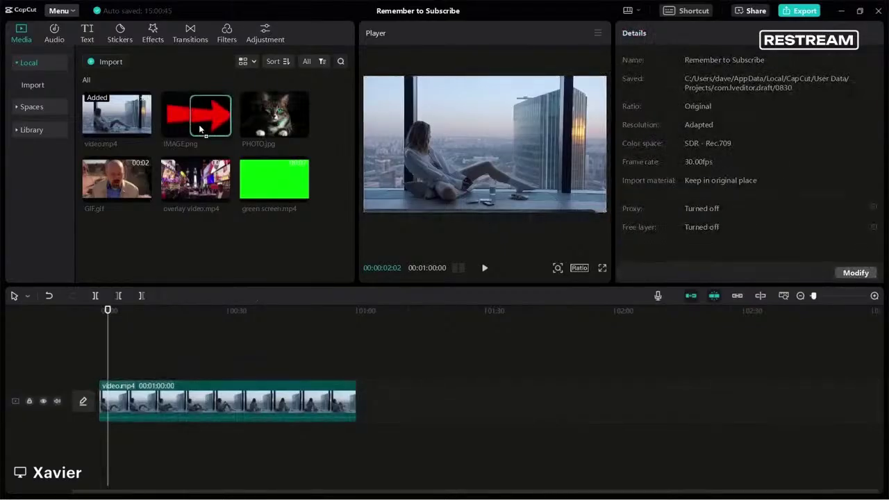
left_click_drag(199, 130, 127, 367)
scroll(208, 368, "up", 3)
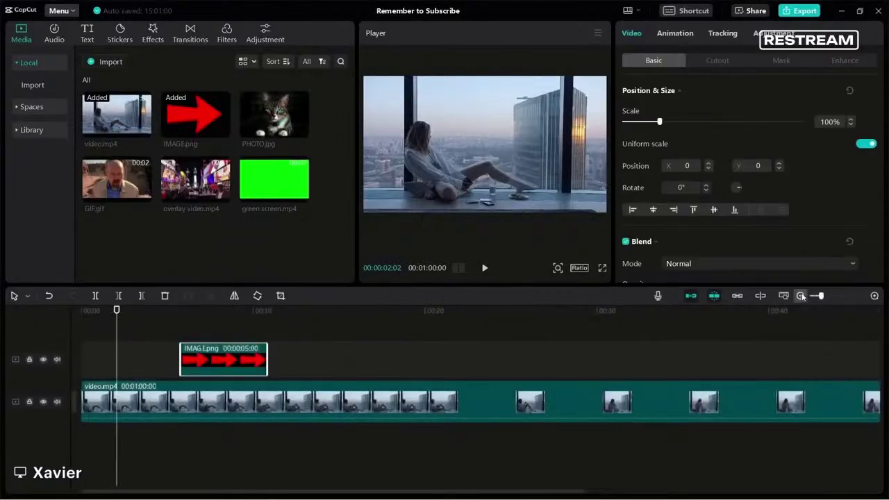
scroll(164, 359, "down", 1)
key("space")
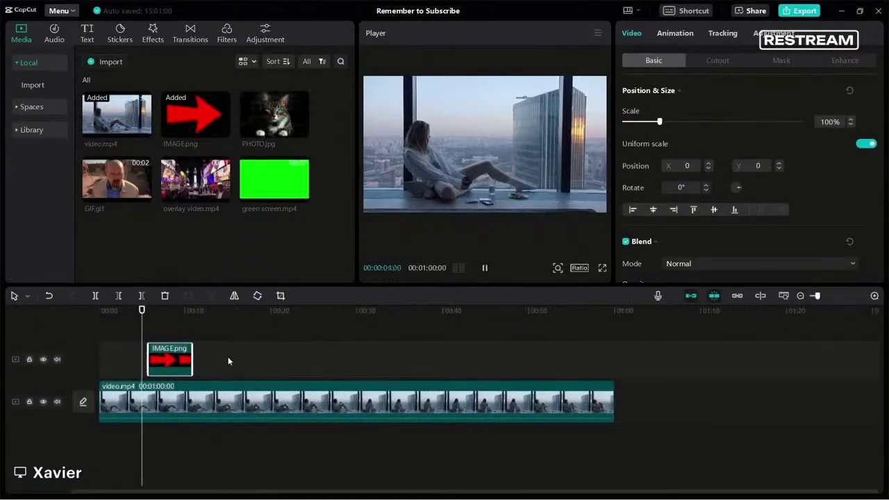
key("space")
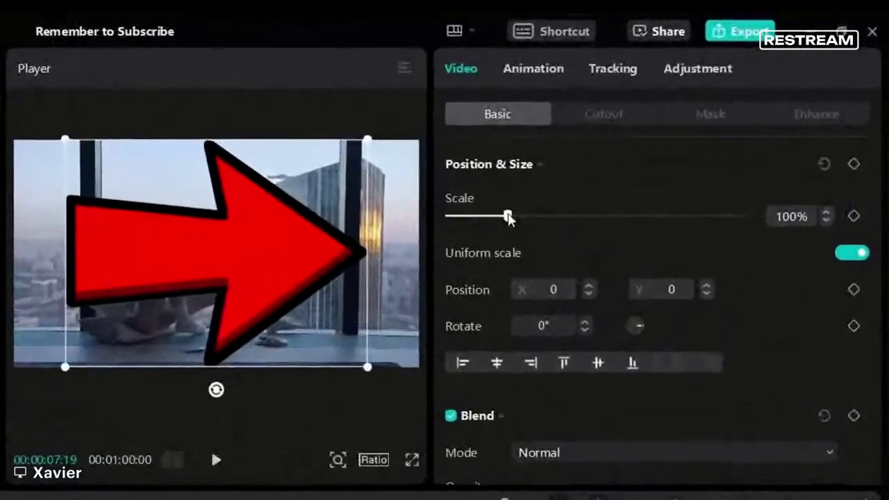
Scale the arrow image to 31%, rotate it 43° and position it pointing down at the woman's head.
left_click_drag(540, 198, 472, 220)
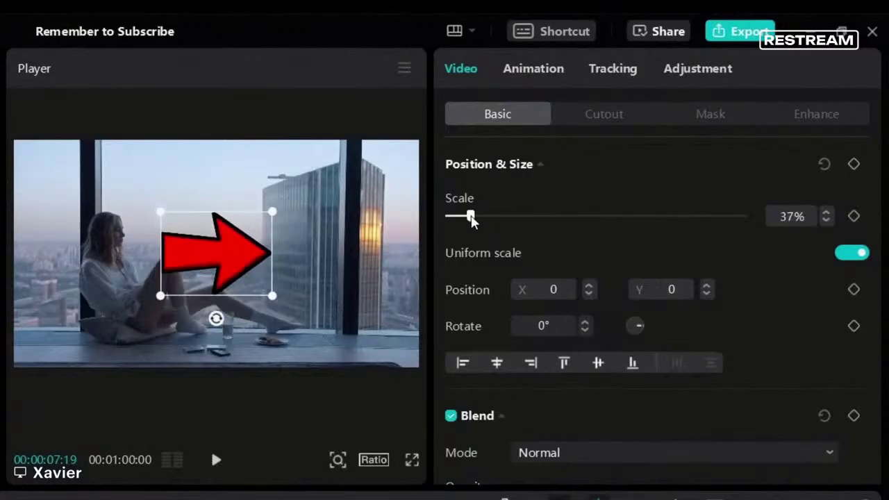
left_click_drag(223, 259, 192, 233)
left_click_drag(187, 289, 146, 341)
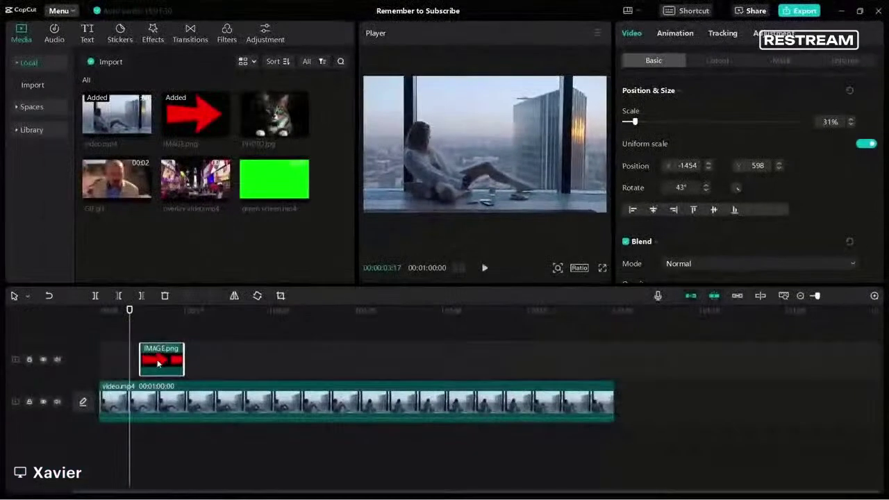
Shorten the IMAGE.png clip by trimming its end, and play the section back to check the arrow's timing.
key("space")
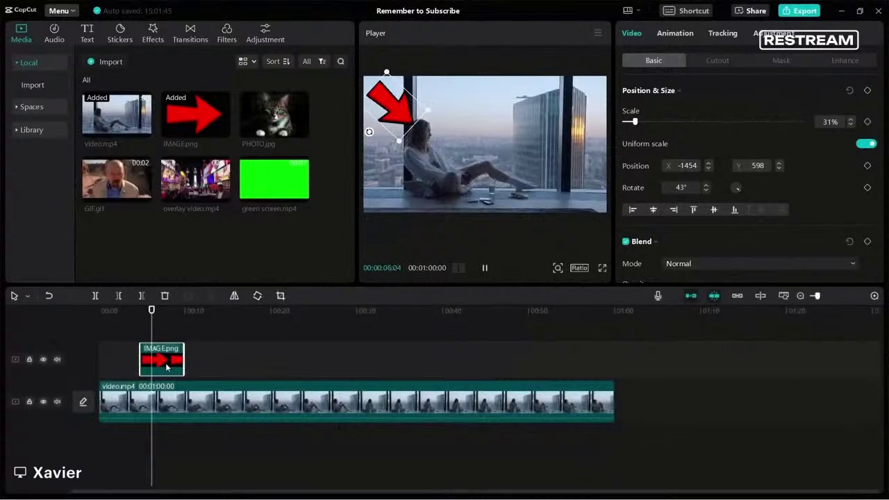
left_click_drag(183, 359, 171, 358)
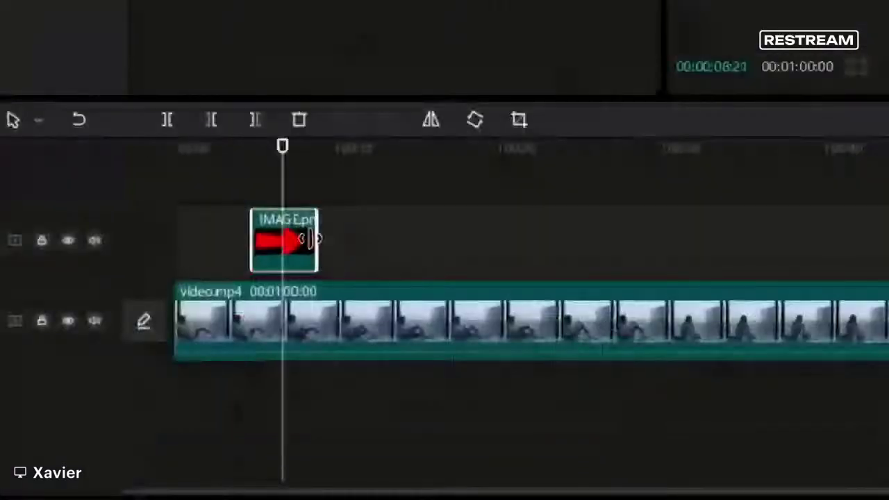
left_click_drag(311, 240, 282, 240)
left_click(247, 195)
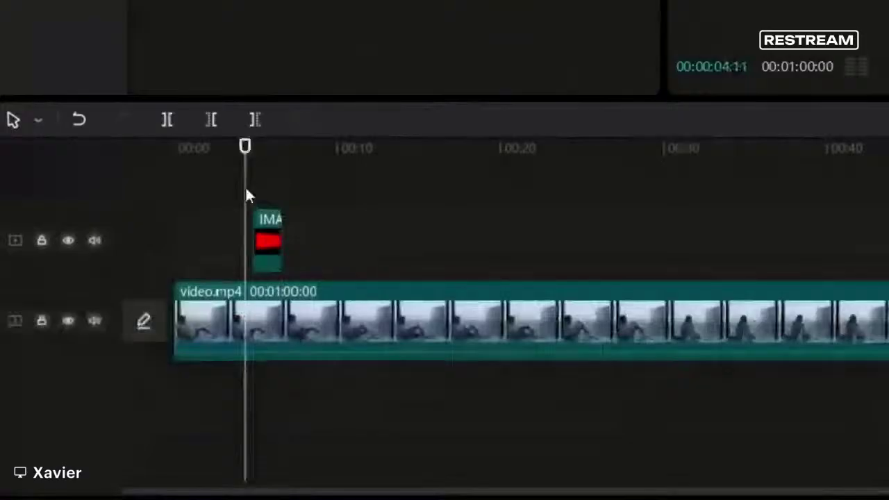
key("space")
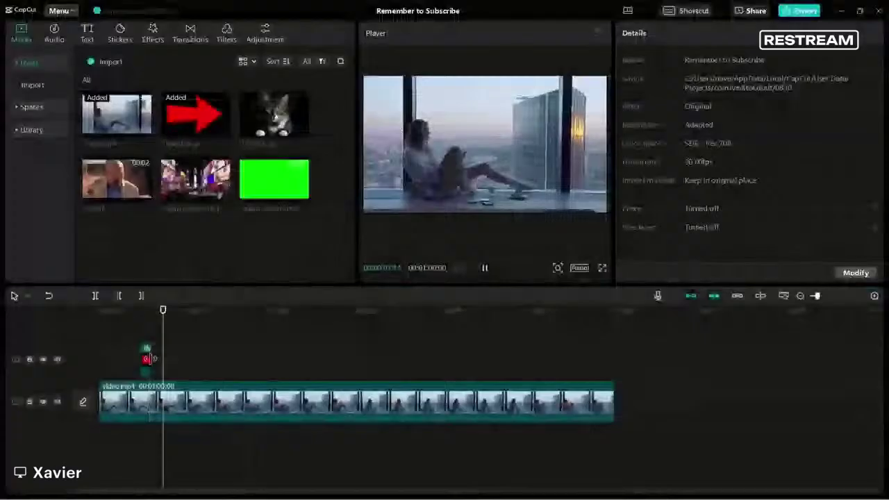
left_click(153, 360)
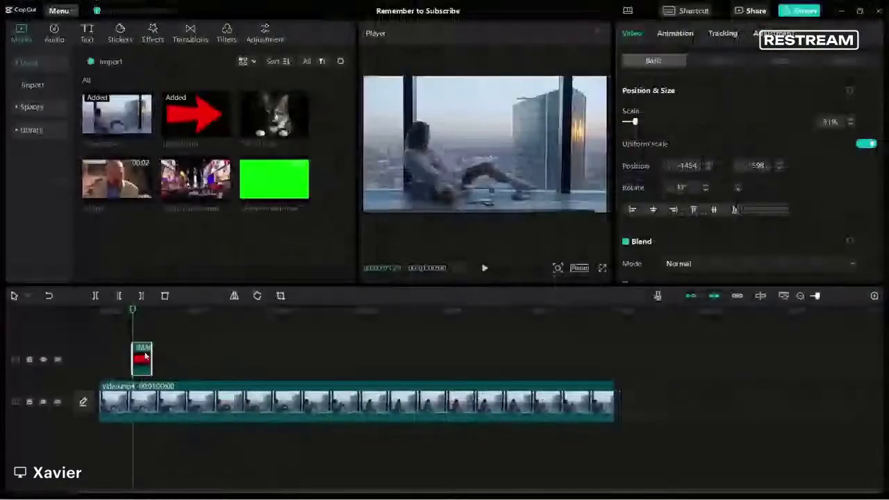
left_click(214, 221)
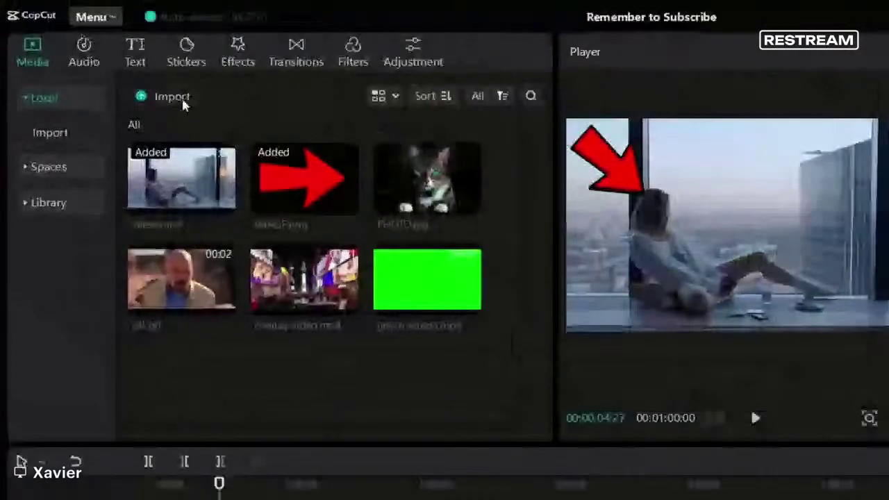
Browse the sticker library through the Favorites, Trending and Emphasis categories.
left_click(188, 62)
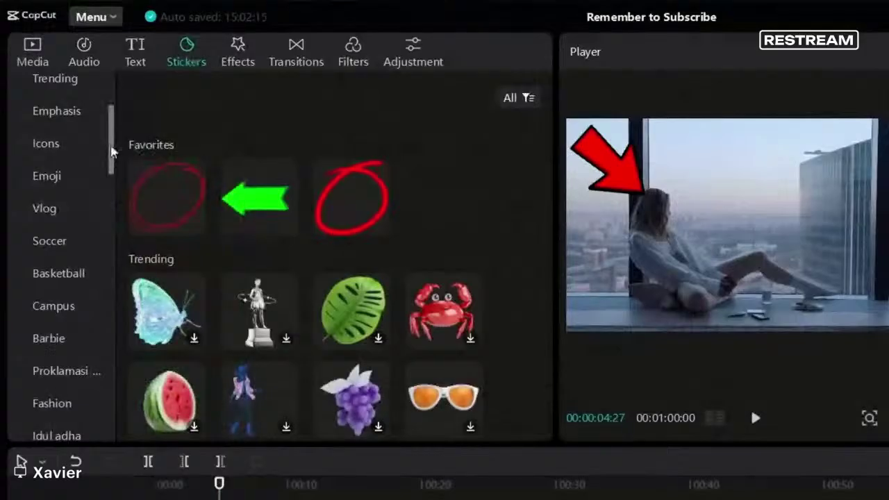
scroll(111, 151, "up", 2)
mouse_move(282, 171)
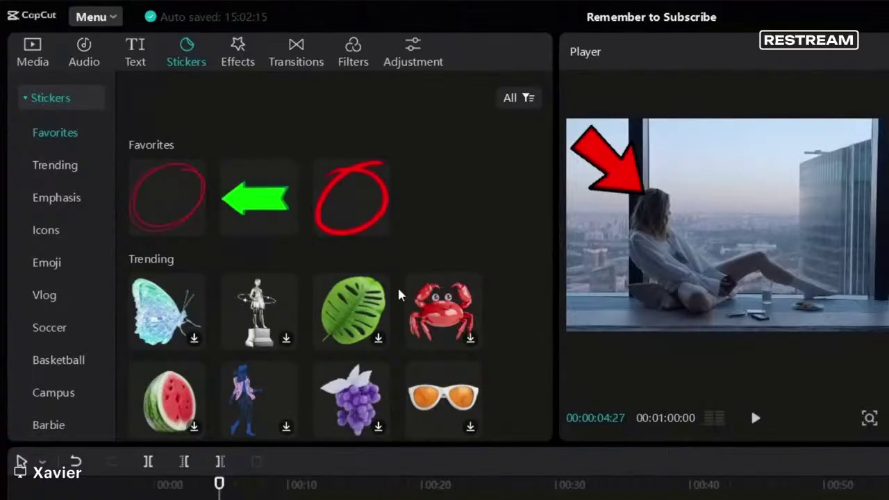
scroll(399, 295, "down", 2)
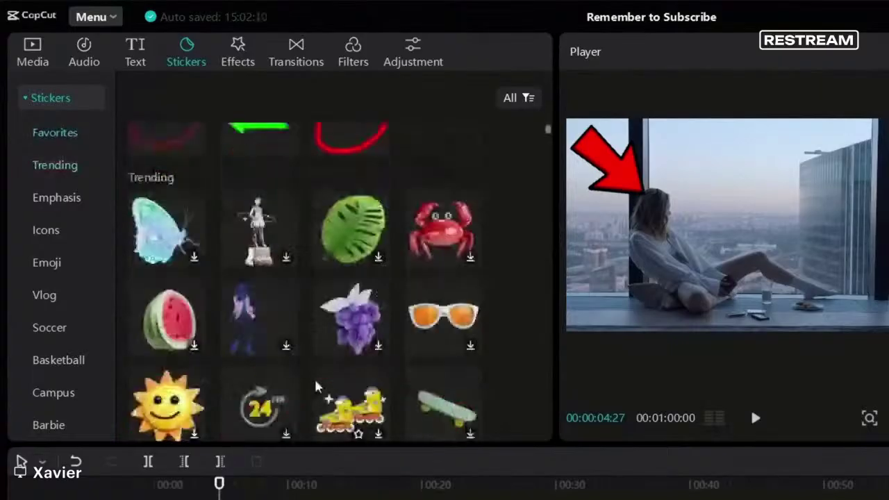
scroll(314, 387, "down", 5)
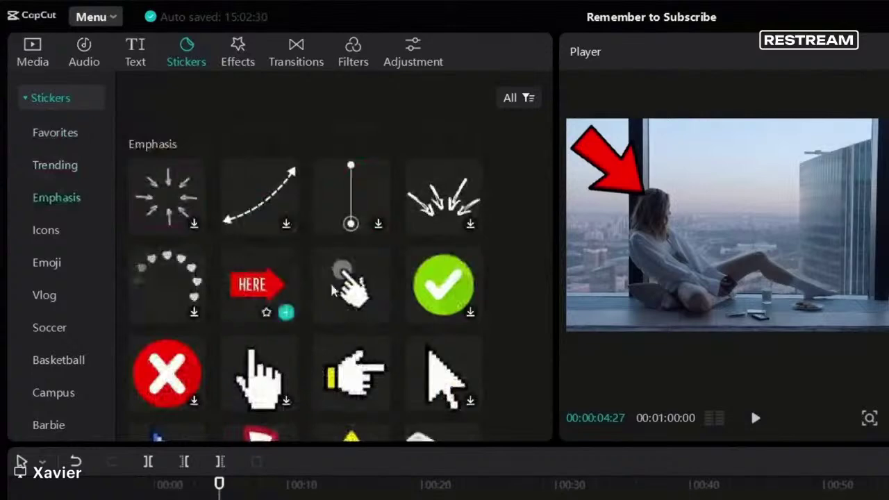
scroll(496, 348, "down", 3)
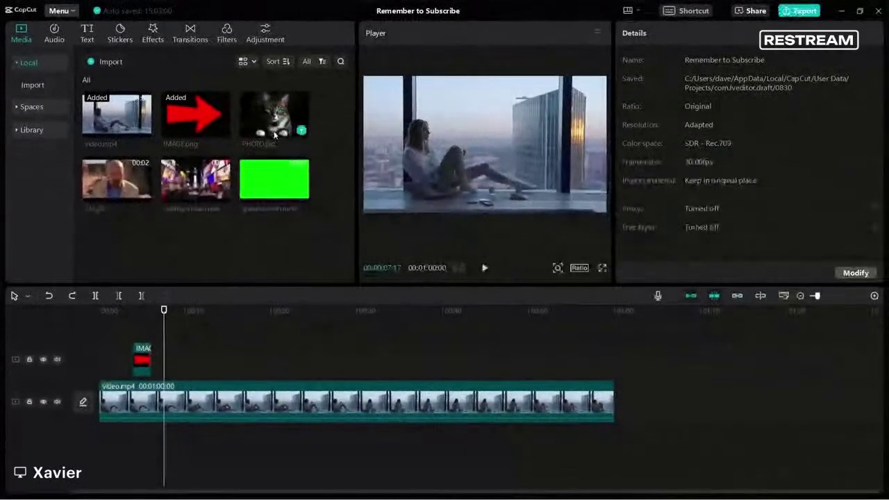
Overlay PHOTO.jpg above video.mp4 at about 8 seconds, scaled to 63% and moved toward the picture's upper-right area.
left_click_drag(275, 133, 172, 361)
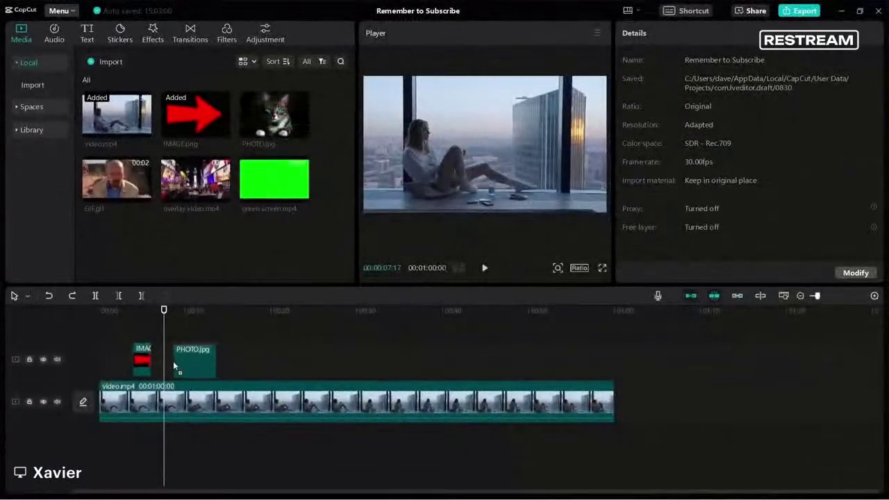
key("space")
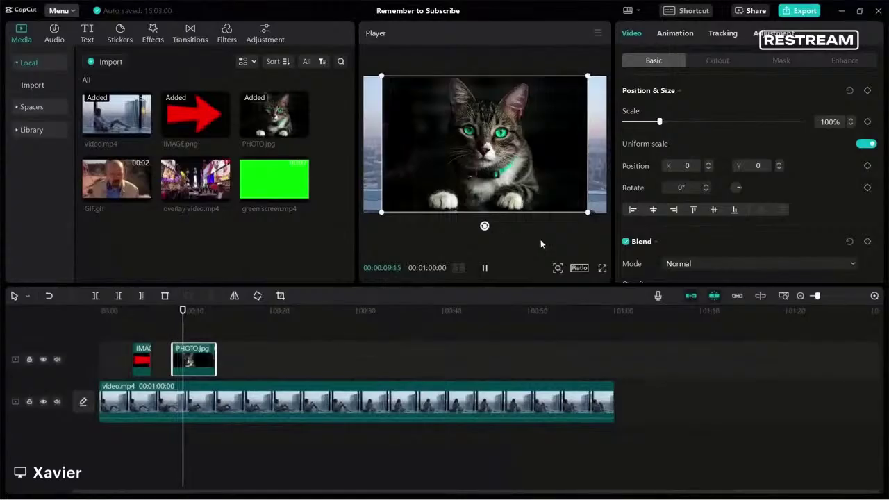
key("space")
mouse_move(659, 121)
left_mouse_down()
mouse_move(646, 123)
mouse_move(667, 122)
mouse_move(647, 124)
left_mouse_up()
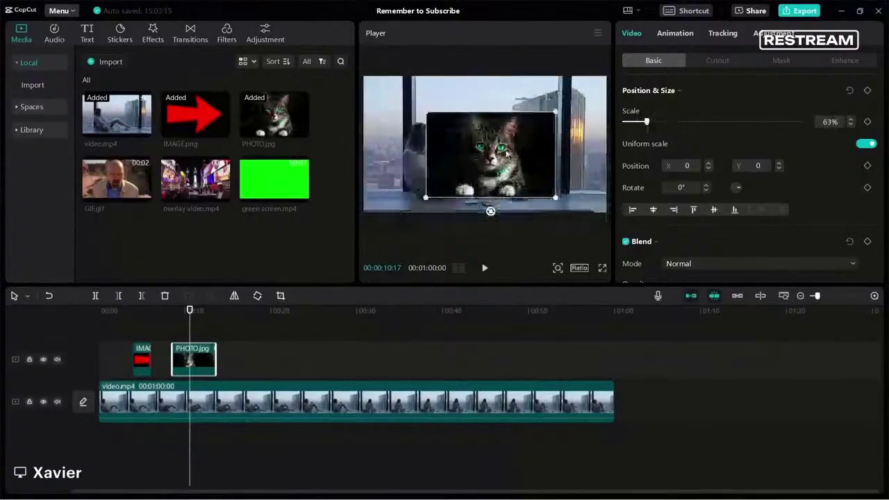
left_click_drag(496, 149, 547, 121)
Overlay GIF.gif above video.mp4 at about 16 seconds, scaled to 54% and moved to position X 718, Y 348.
left_click(239, 311)
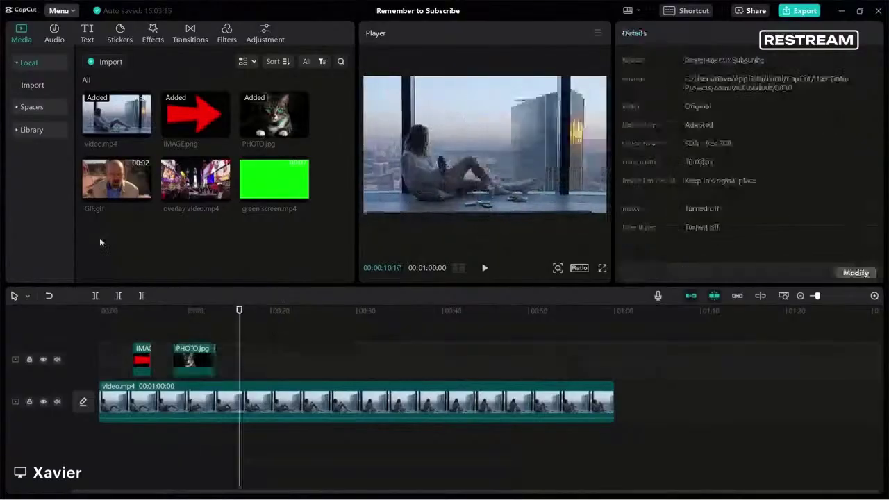
left_click_drag(117, 191, 247, 358)
left_click_drag(652, 130, 643, 123)
left_click_drag(484, 143, 529, 121)
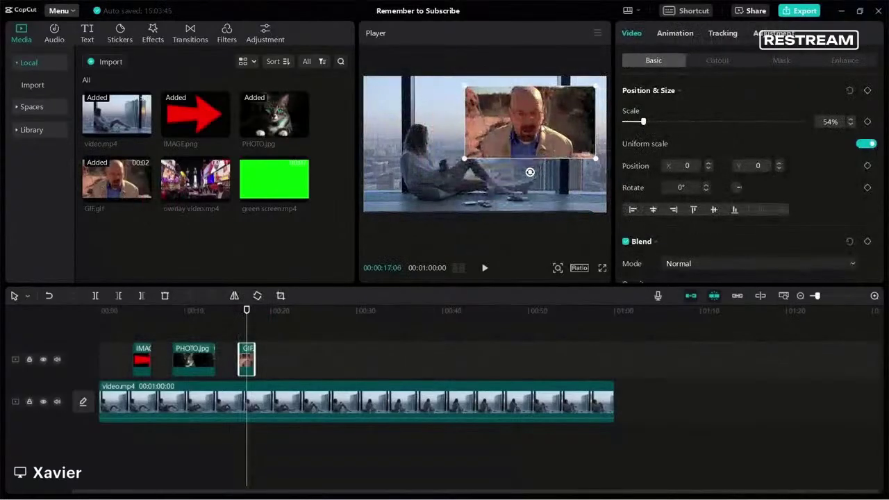
Add overlay video.mp4 to the upper track at 00:00:19:15, after the GIF, and preview it.
left_click(267, 318)
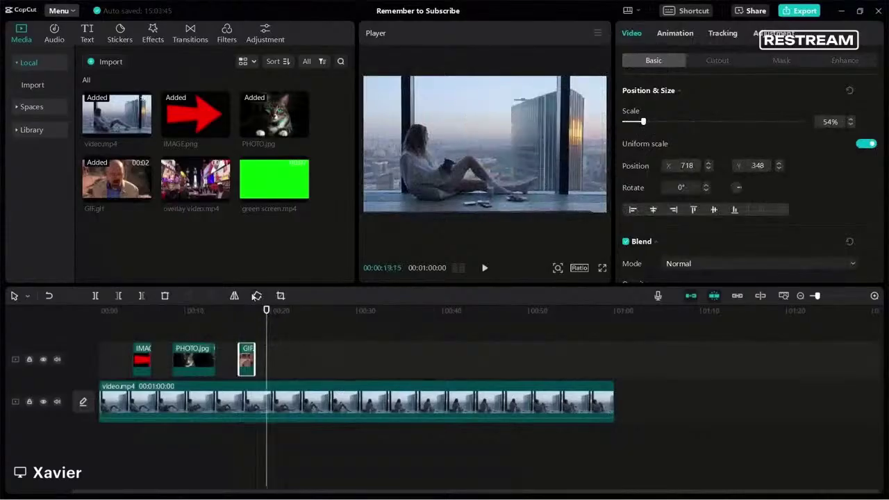
left_click_drag(200, 186, 269, 362)
key("space")
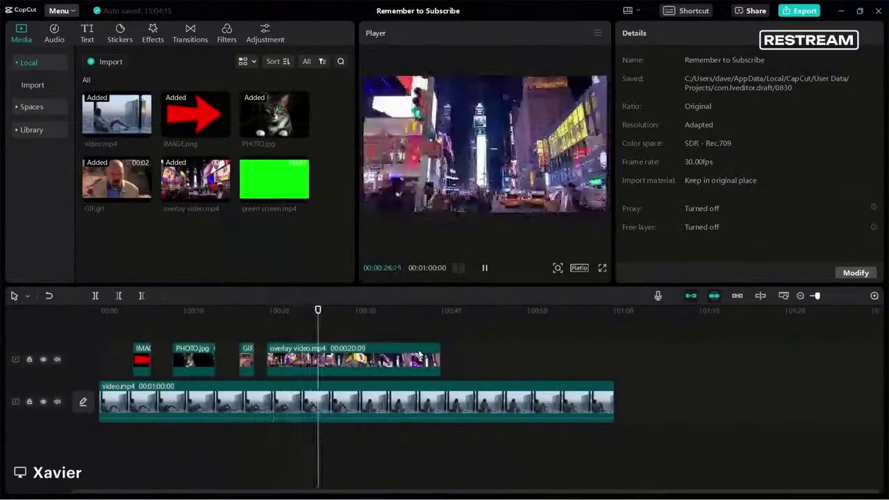
key("space")
Scale overlay video.mp4 to 52%, move it to position X 873, Y 371, and play the result.
left_click(345, 363)
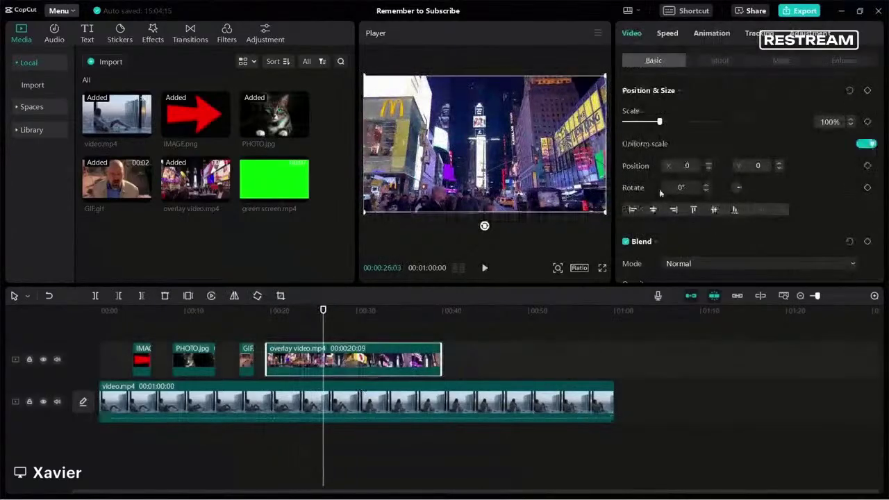
left_click_drag(660, 122, 642, 123)
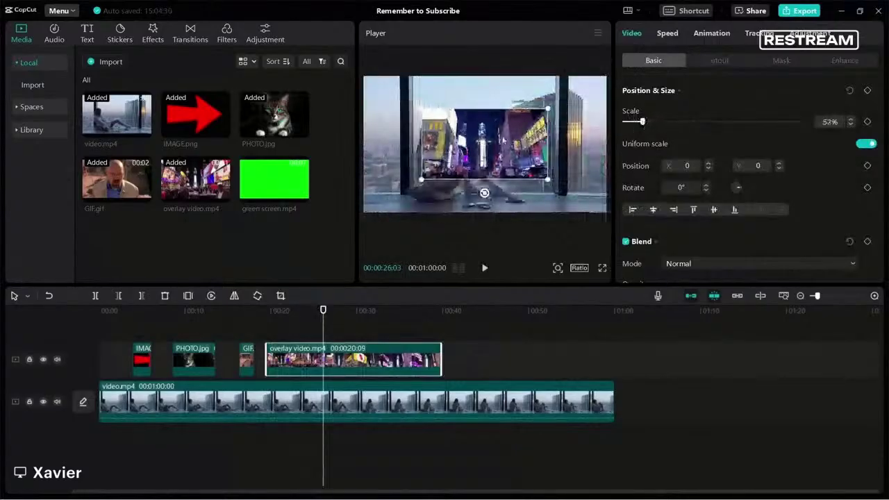
left_click_drag(503, 139, 557, 117)
key("space")
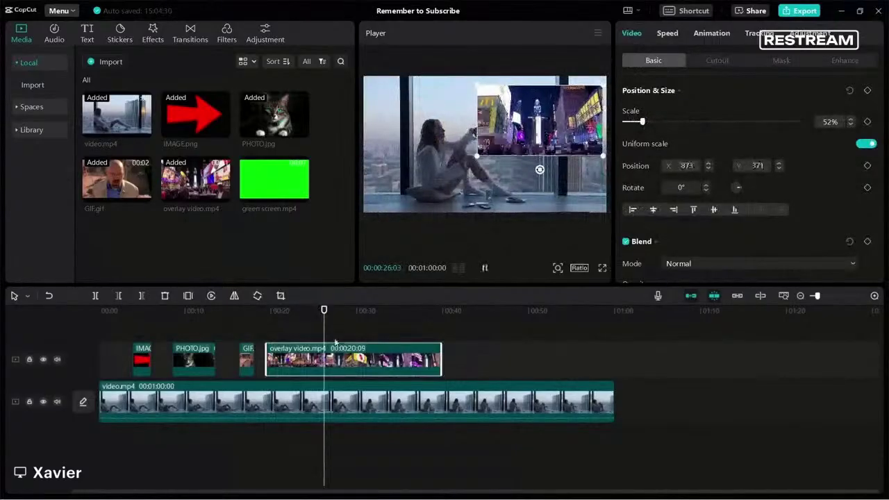
Add green screen.mp4 to the upper track at 00:00:41:26 and preview its subscribe animation.
left_click(458, 354)
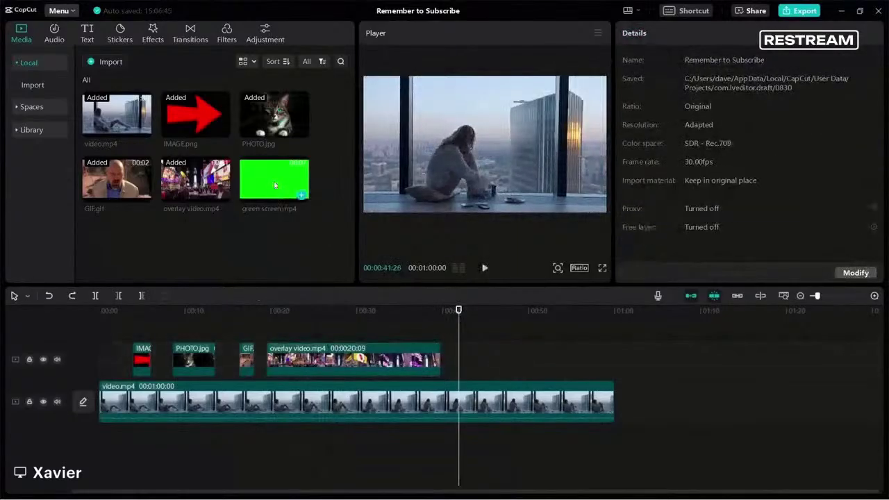
left_click_drag(274, 184, 463, 362)
left_click(454, 361)
key("space")
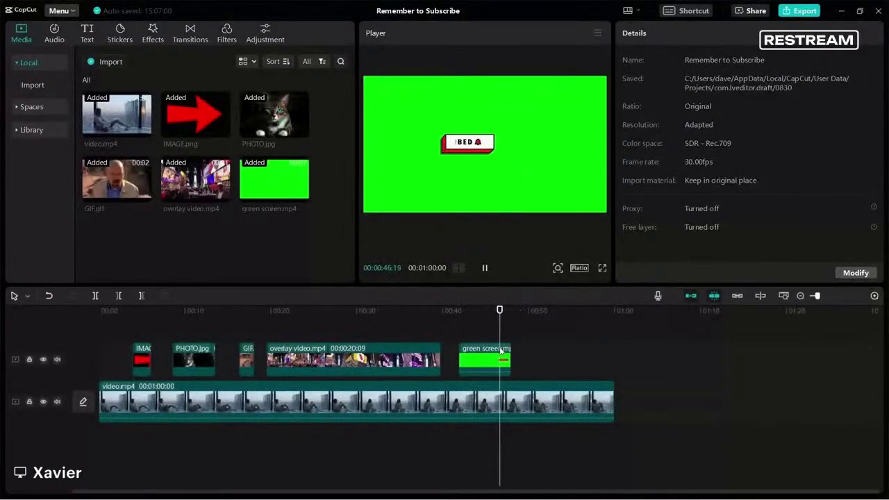
left_click(479, 335)
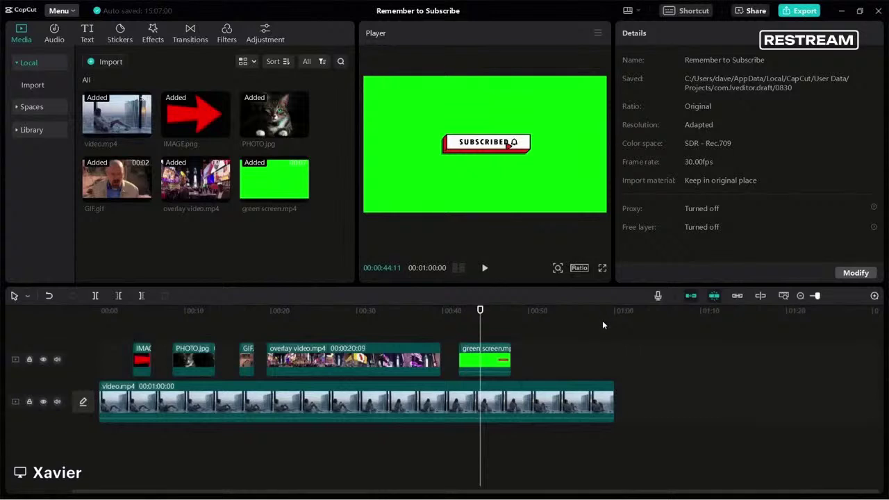
Enable Chroma key on the green screen.mp4 overlay at 00:00:43:11 and sample its green background as the key colour.
left_click(472, 334)
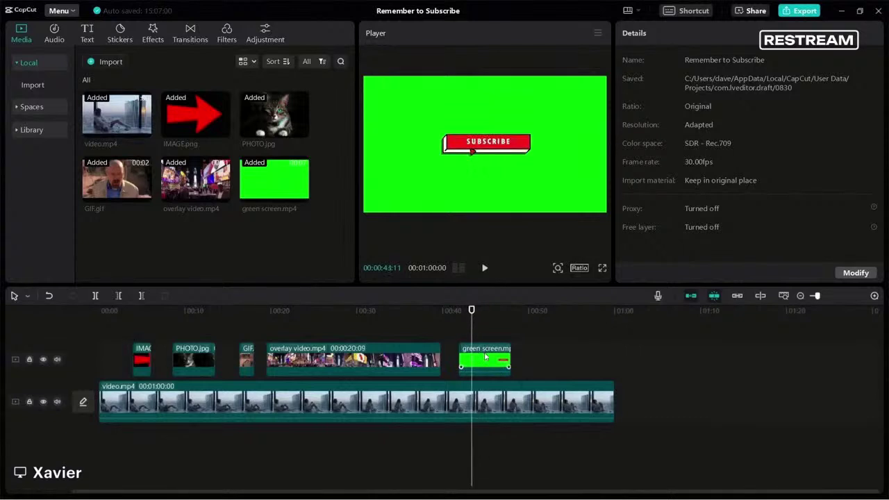
left_click(484, 366)
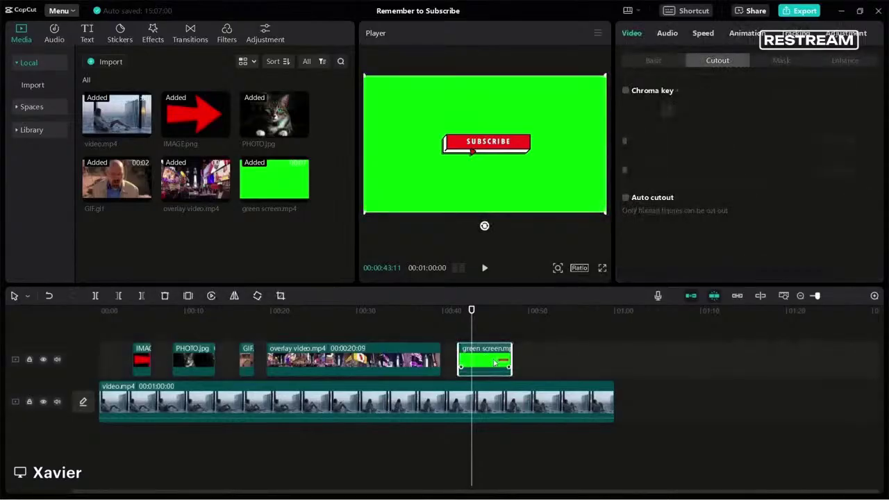
left_click(640, 60)
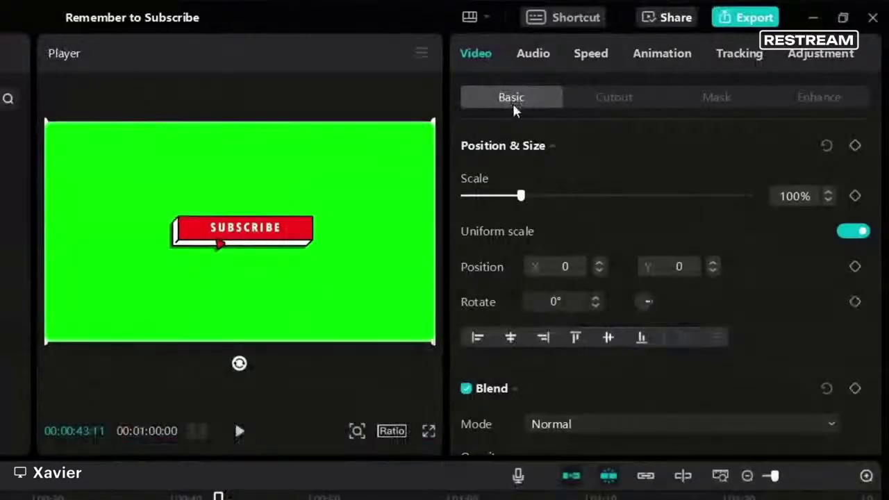
left_click(612, 100)
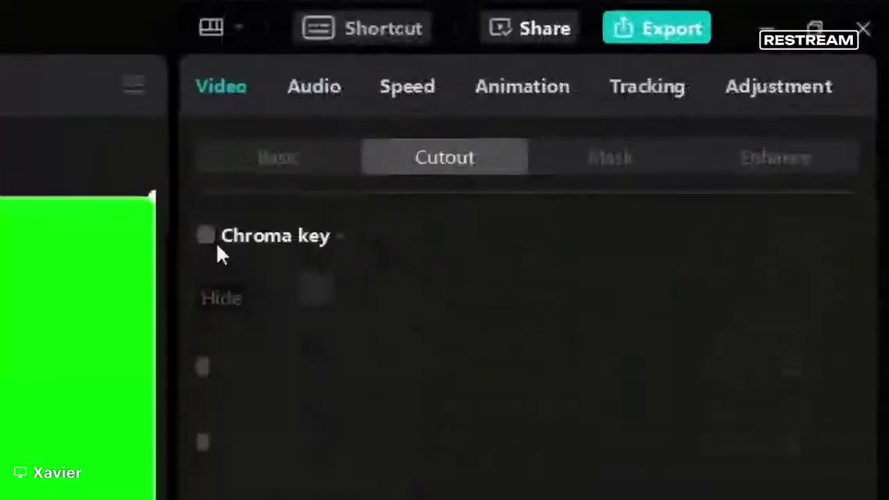
left_click(208, 242)
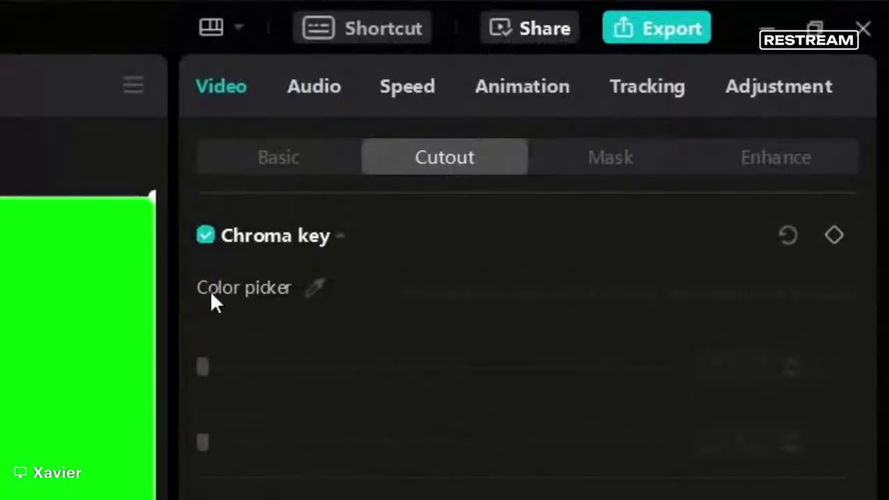
left_click(314, 289)
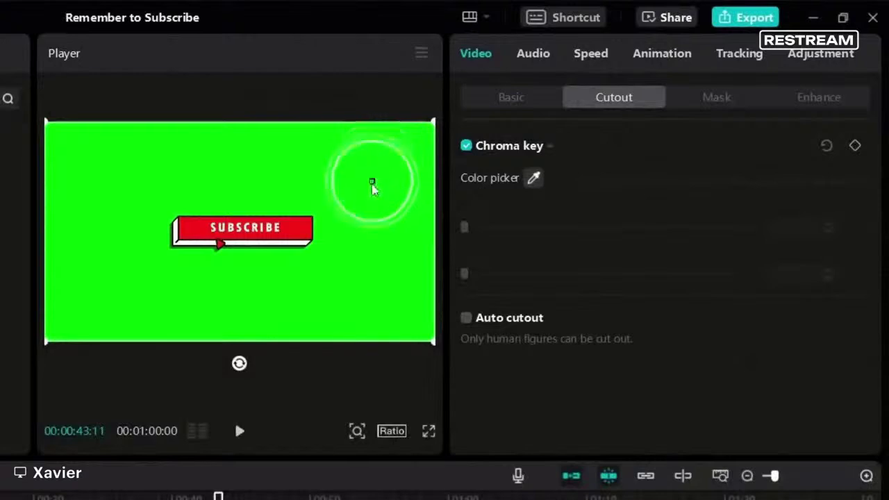
left_click(371, 189)
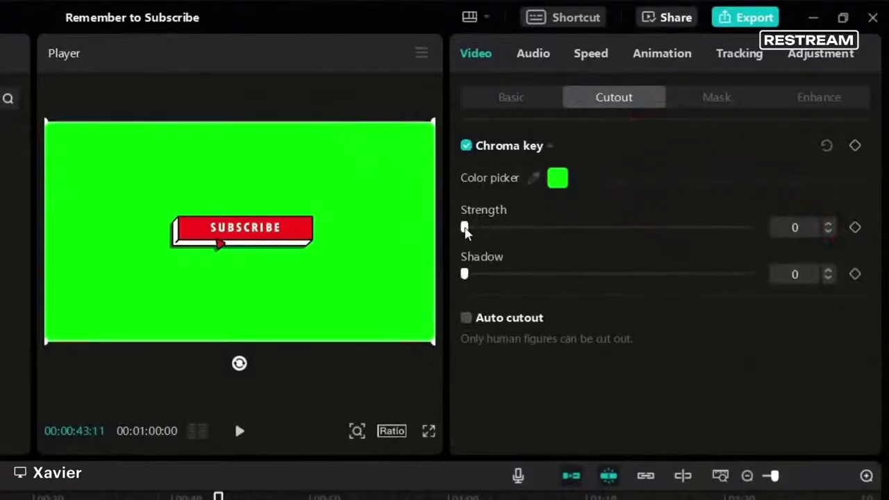
Set the chroma key strength of the green screen overlay to 28, trying 26 and 100 along the way.
left_click_drag(475, 233, 535, 236)
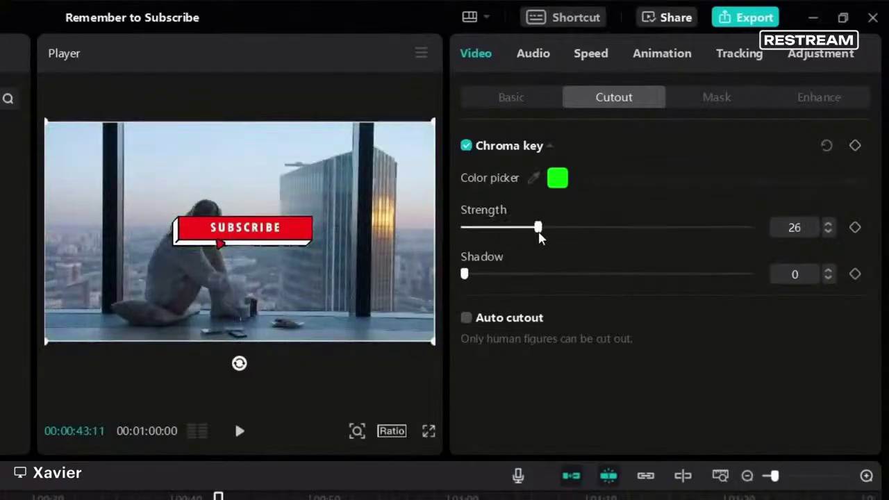
left_click_drag(539, 233, 882, 279)
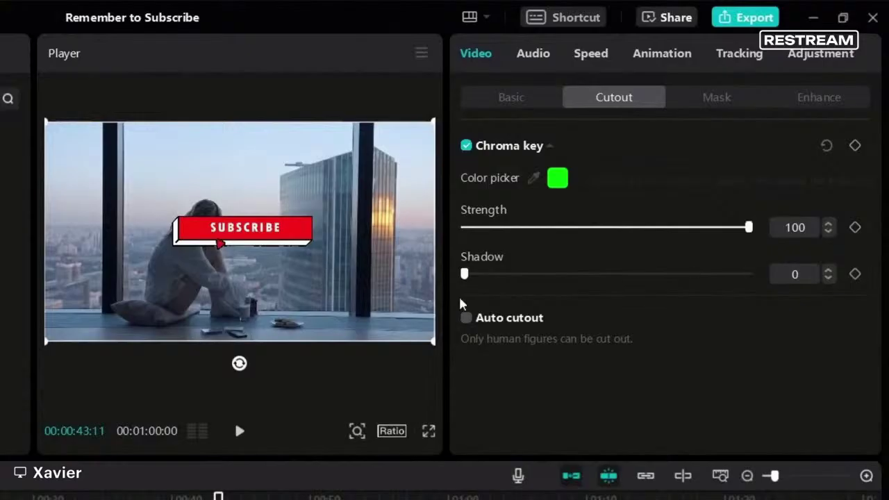
left_click_drag(486, 228, 521, 237)
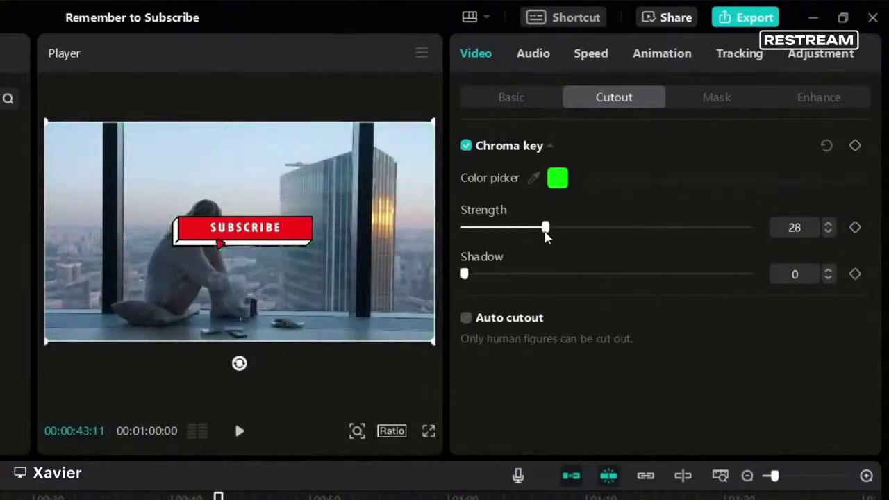
Play the keyed subscribe animation over the main video from 00:00:41:05.
left_click(198, 498)
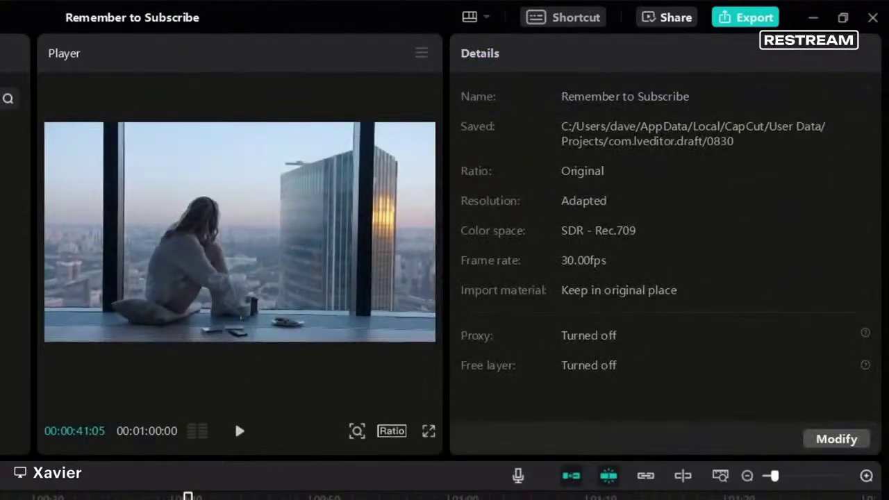
key("space")
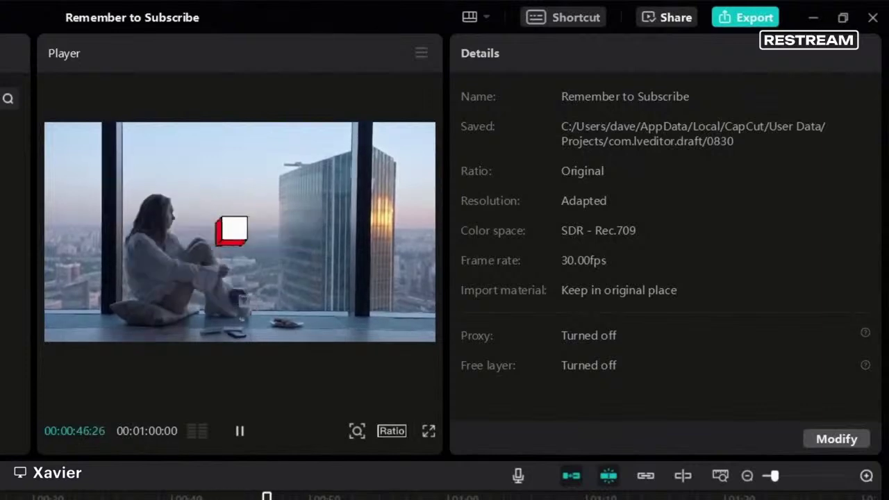
key("space")
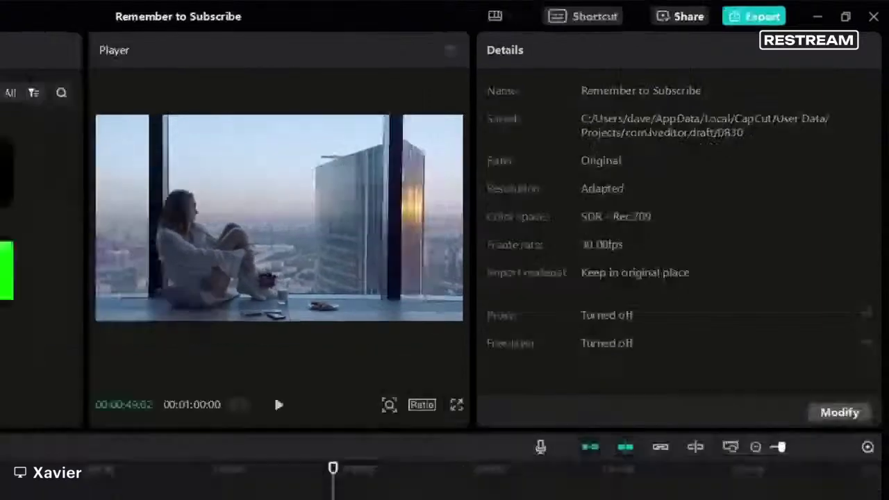
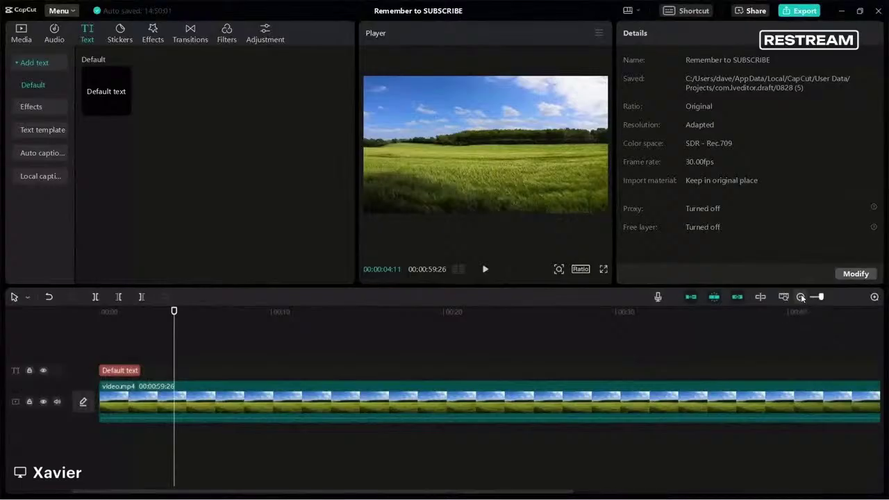
Extend the default text clip to the end of video.mp4.
left_click(800, 297)
left_click(117, 371)
left_click_drag(123, 370, 386, 369)
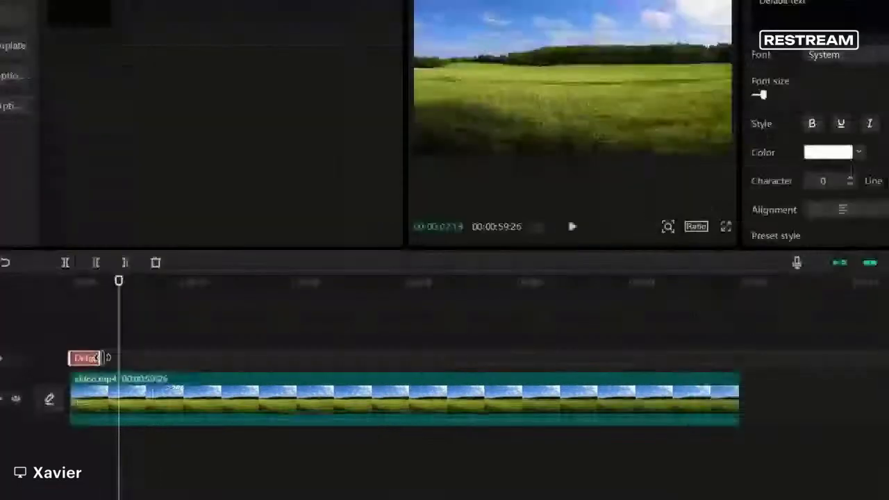
left_click_drag(502, 339, 864, 346)
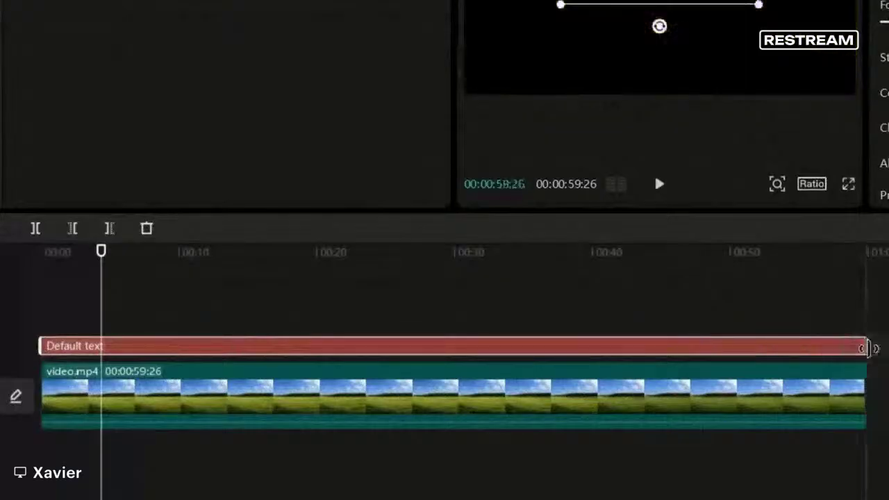
Preview the extended text from about 22 seconds and undo the text clip's extension.
left_click(296, 323)
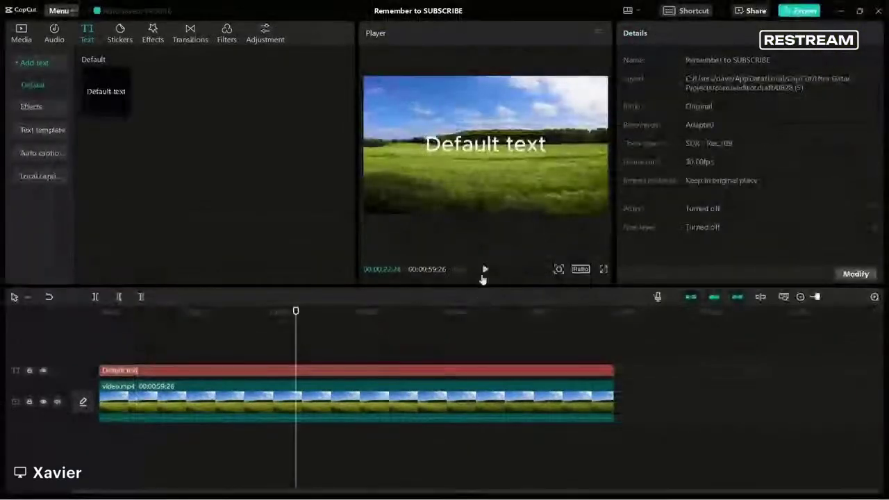
left_click(485, 269)
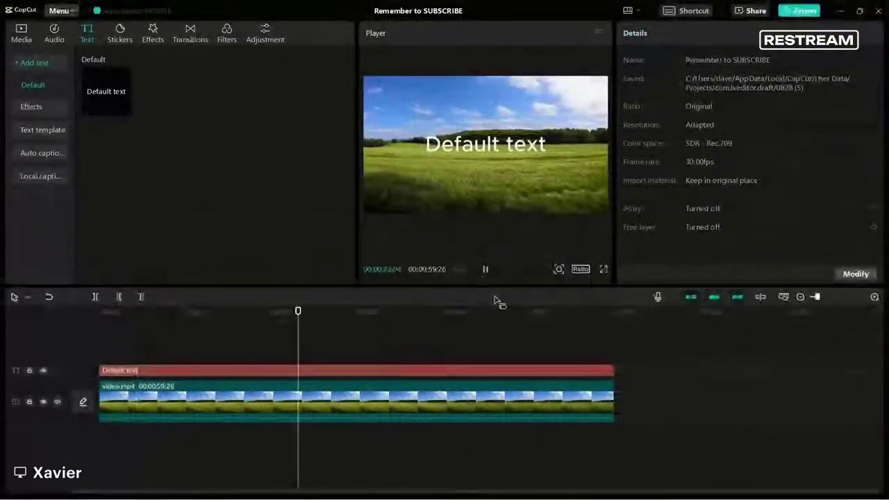
key("ctrl+z")
key("ctrl+z")
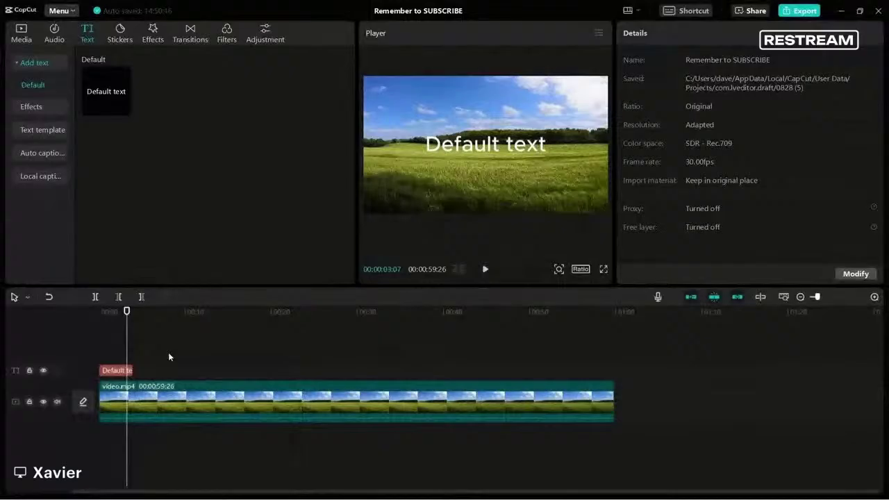
Replace the default text with "Your Text Here" and set its font size to 18.
left_click(116, 373)
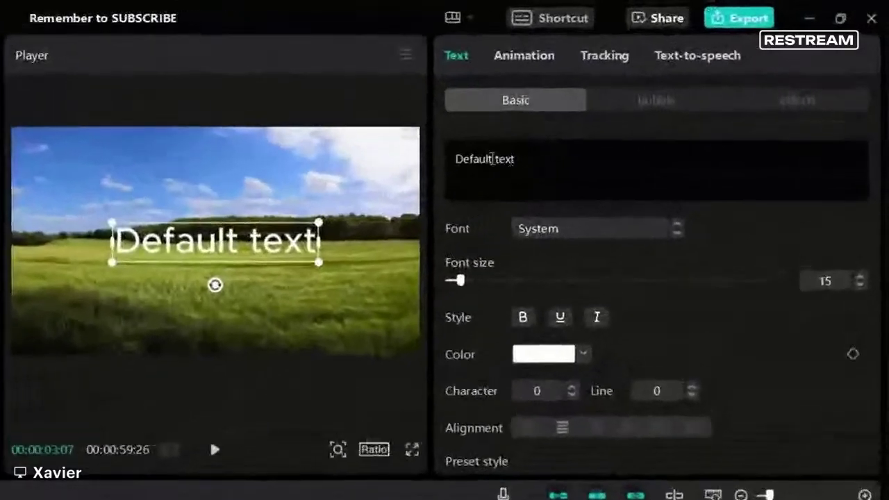
triple_click(493, 159)
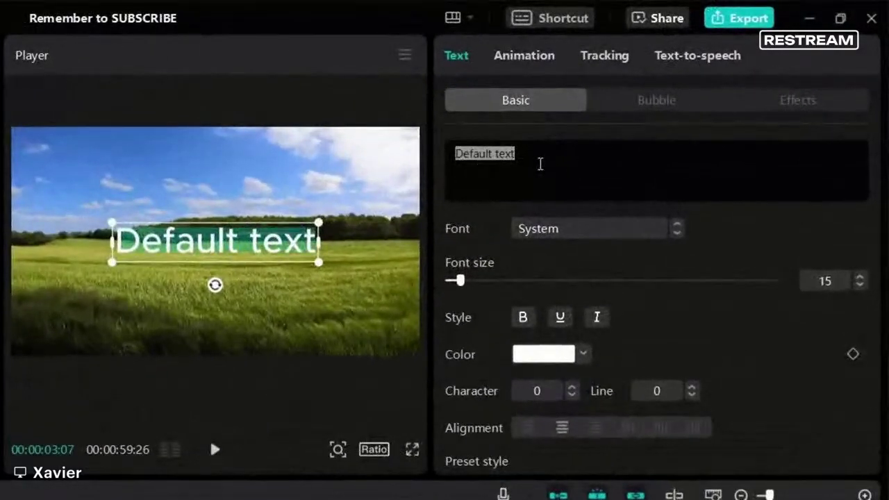
type("Type")
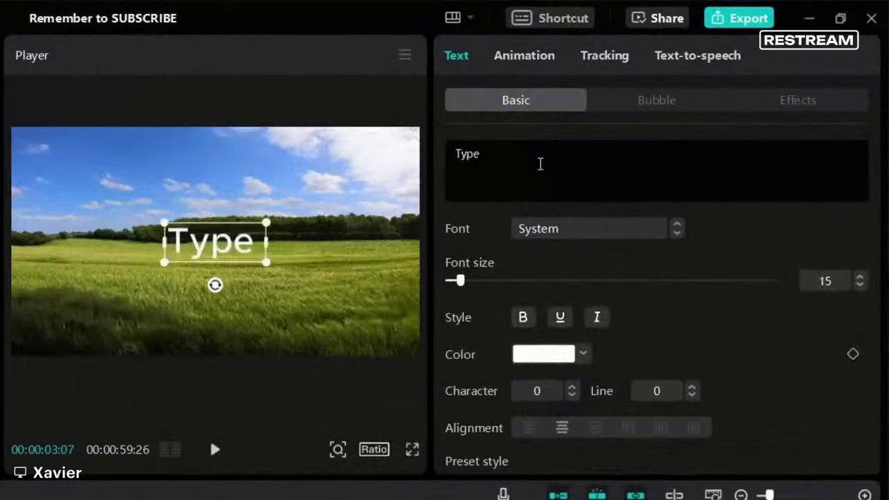
key("BackSpace")
key("BackSpace")
key("BackSpace")
key("BackSpace")
type("Your Text Here")
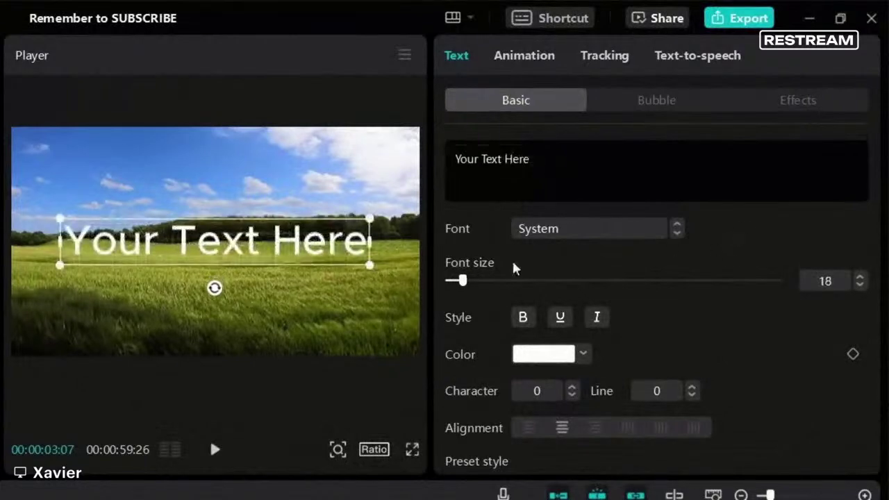
Try the HarmonyOSCn-MdIt, HarmonyOSCn-It and HarmonyOSCn-Rg fonts on the "Your Text Here" title.
left_click(561, 231)
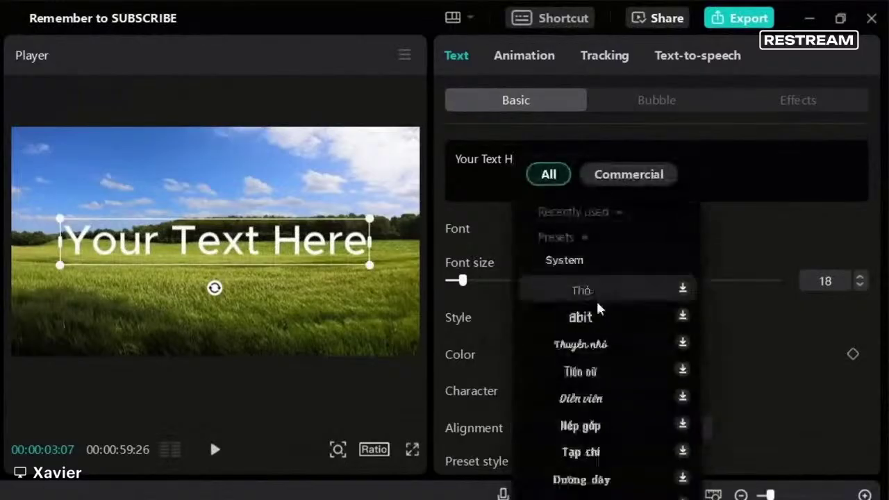
scroll(597, 306, "down", 3)
scroll(598, 308, "down", 10)
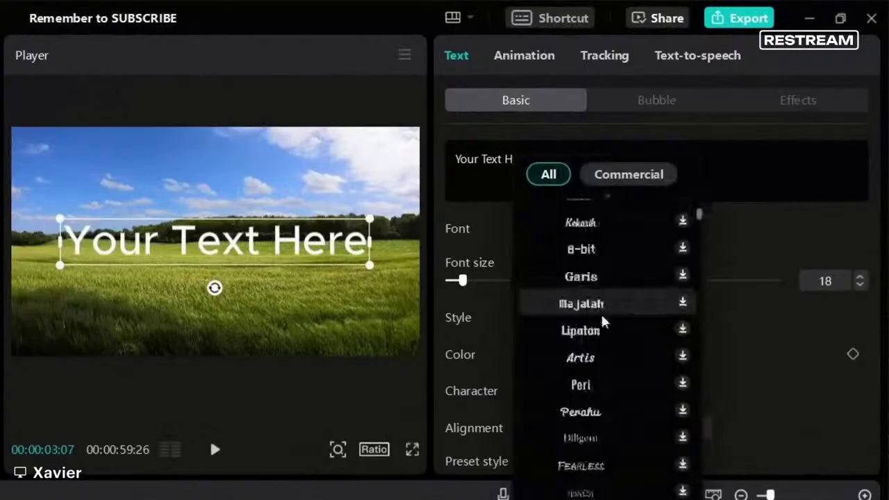
scroll(601, 323, "down", 15)
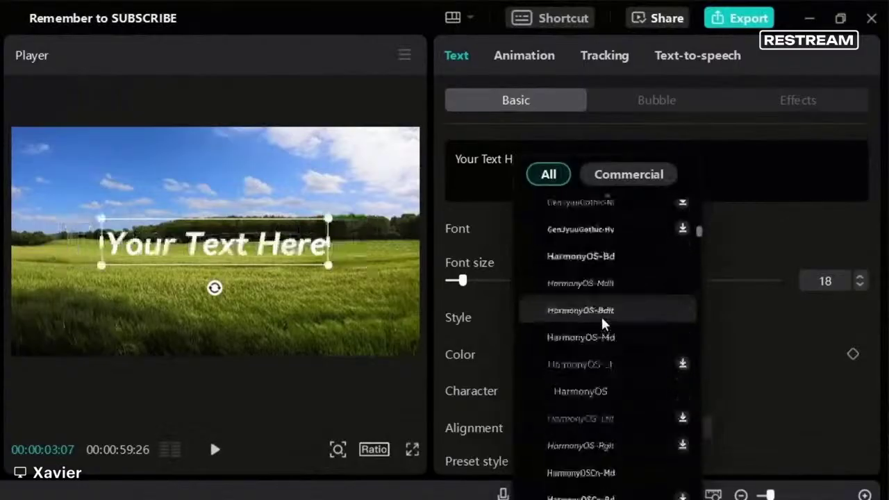
scroll(606, 347, "down", 2)
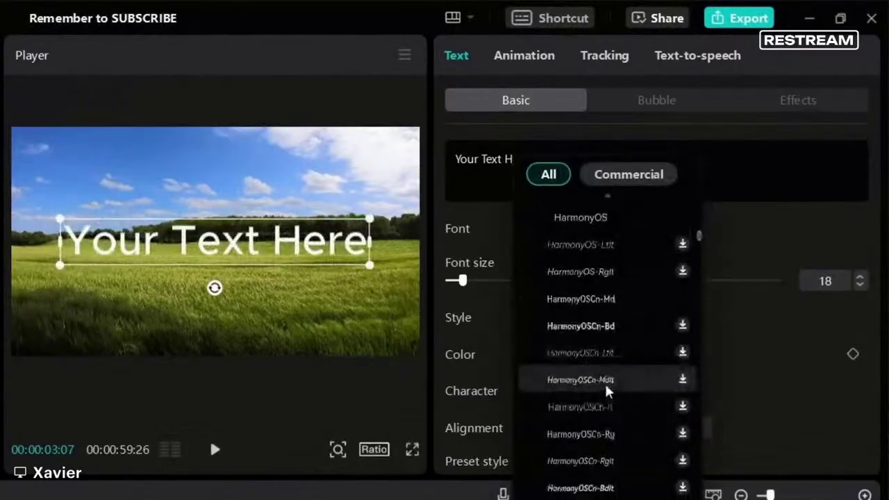
left_click(604, 382)
left_click(604, 406)
left_click(602, 432)
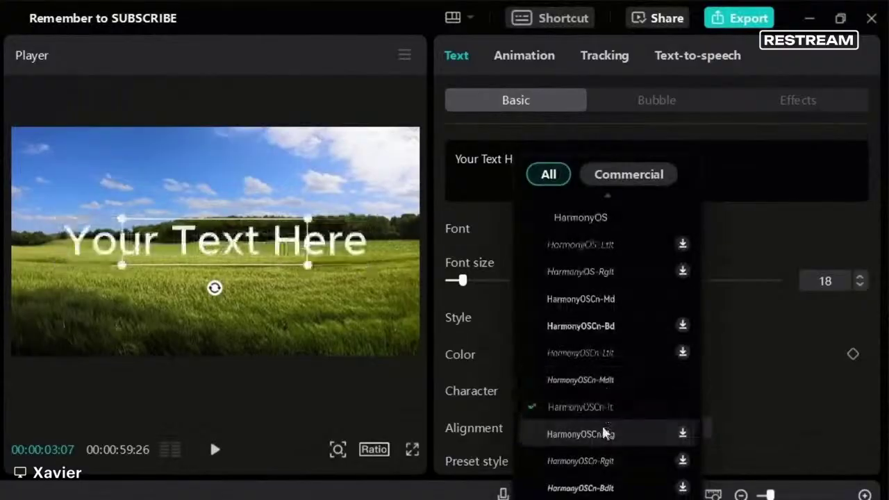
Try the Heaven, Jovial and Evangel fonts on the "Your Text Here" title.
scroll(599, 445, "down", 10)
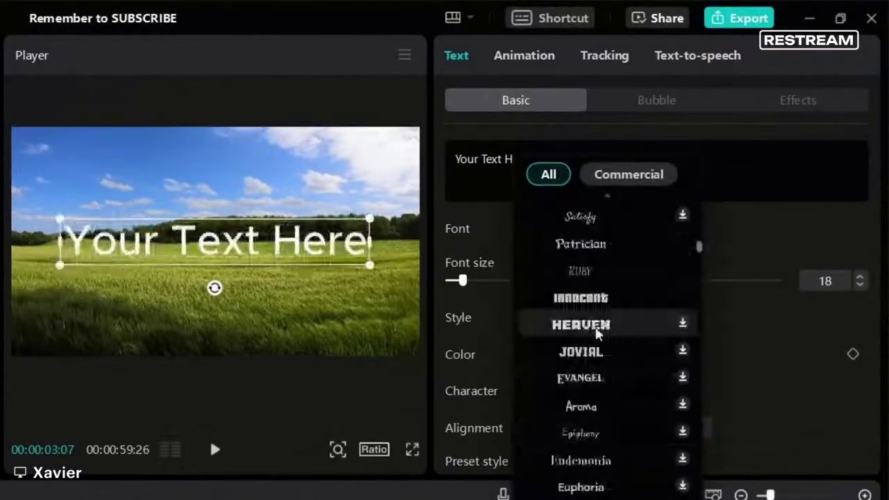
left_click(592, 330)
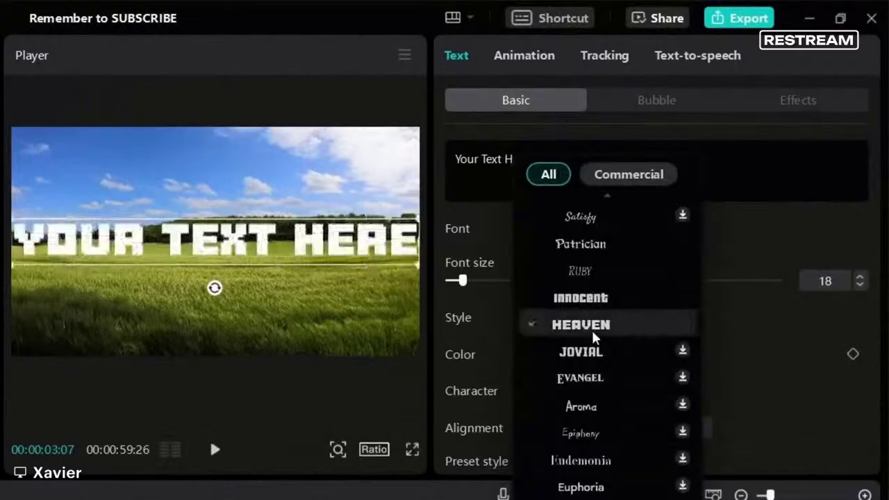
left_click(593, 357)
left_click(586, 386)
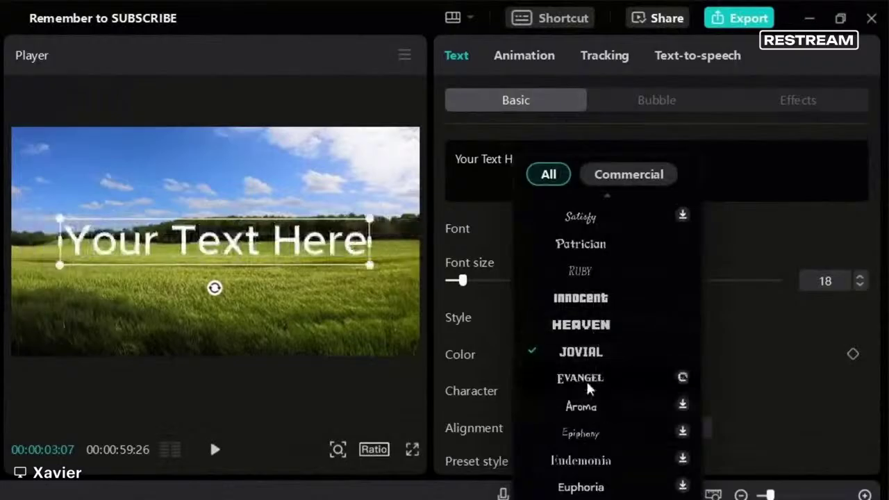
Try the Radiance and Verdure fonts on the title and return it to the System font.
scroll(587, 379, "down", 5)
left_click(586, 375)
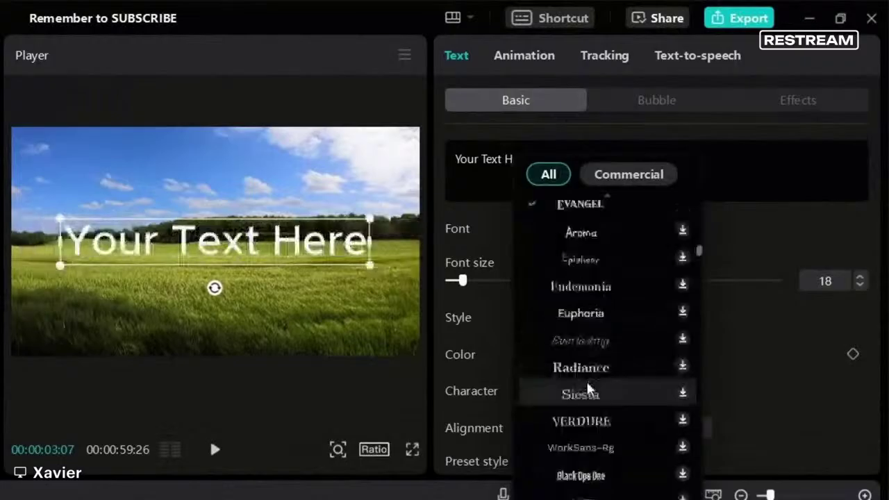
left_click(595, 418)
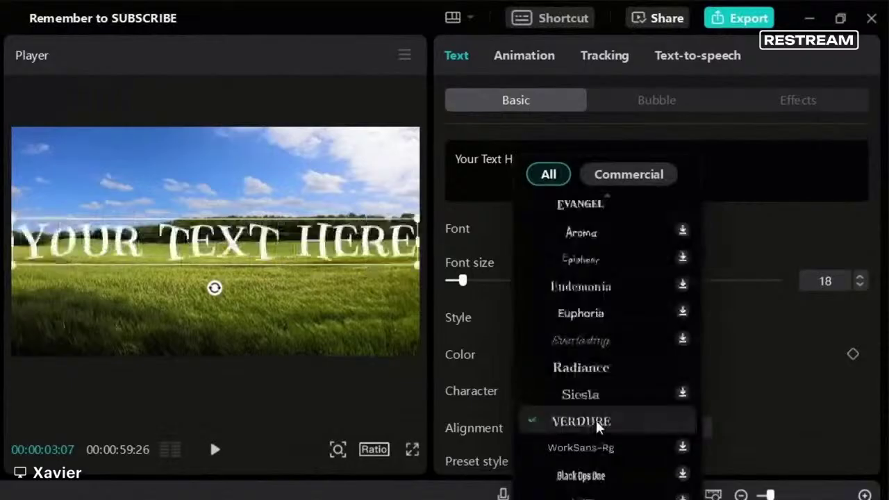
scroll(596, 418, "down", 5)
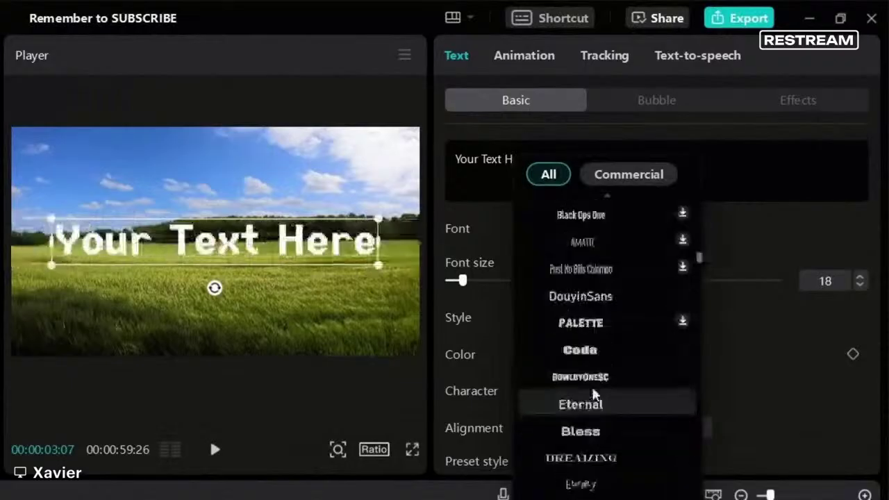
scroll(591, 445, "down", 5)
left_click(671, 258)
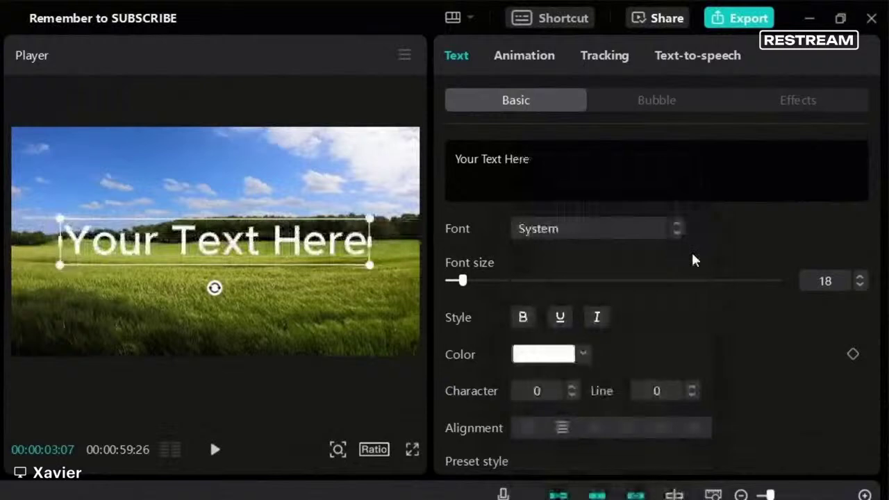
Try placing the "Your Text Here" title low and then high in the frame, and return it to the centre.
left_click_drag(463, 281, 475, 297)
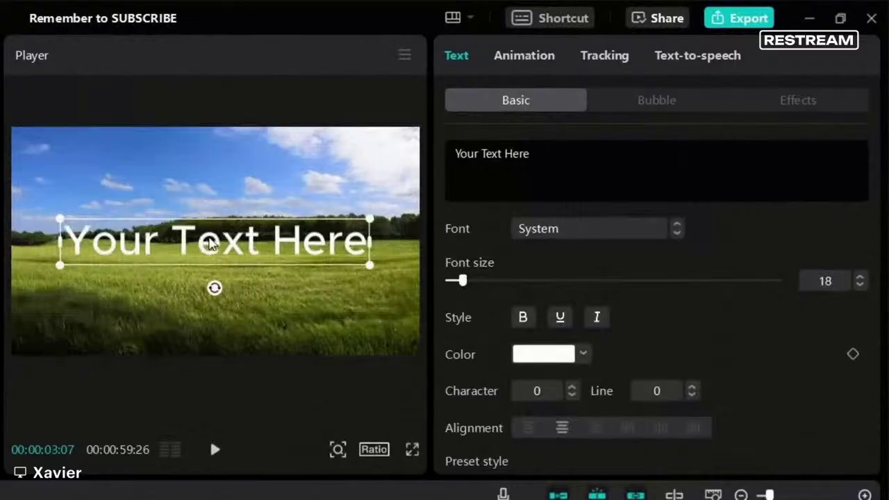
left_click_drag(210, 243, 173, 327)
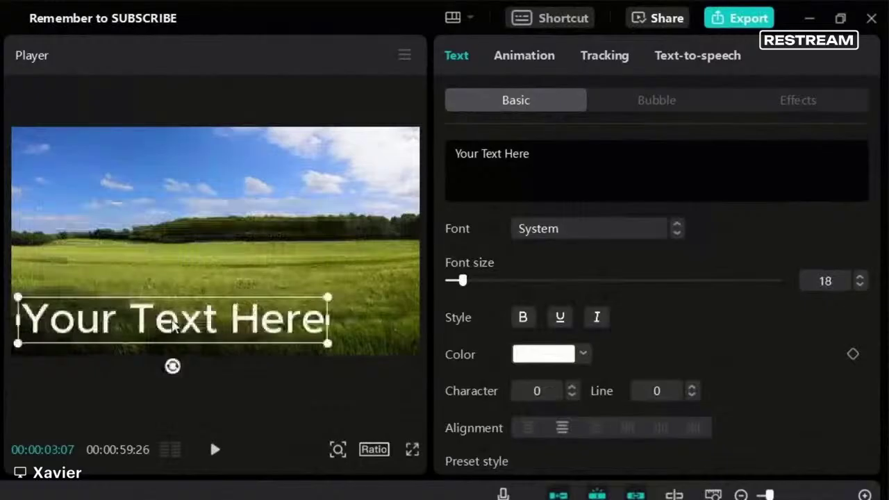
left_click_drag(175, 326, 201, 153)
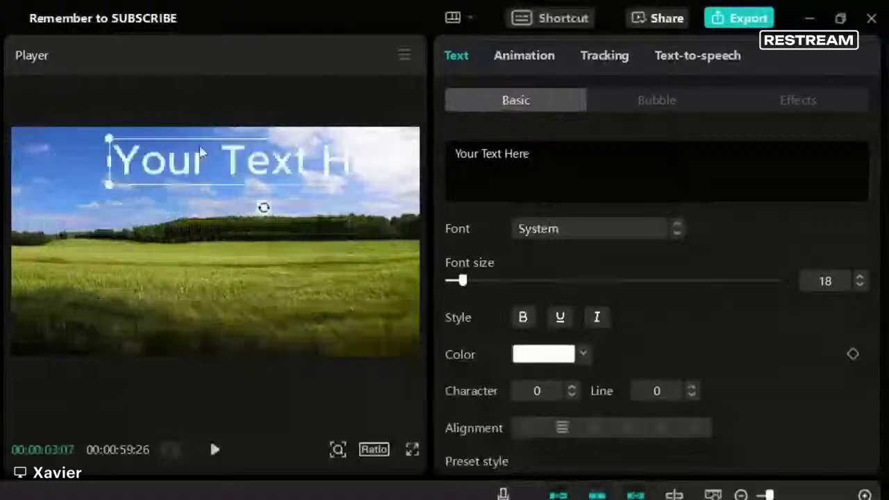
left_click_drag(201, 152, 154, 233)
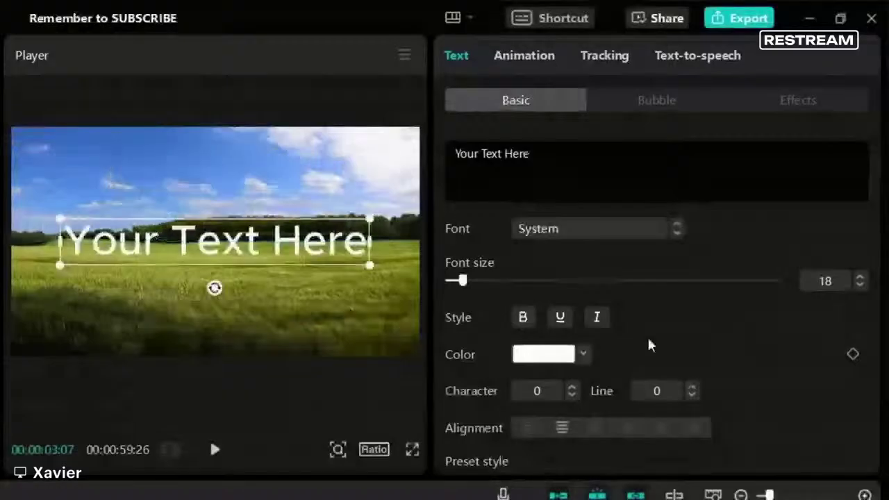
Try bold, underline and italic on the title, and undo the style changes.
left_click(524, 319)
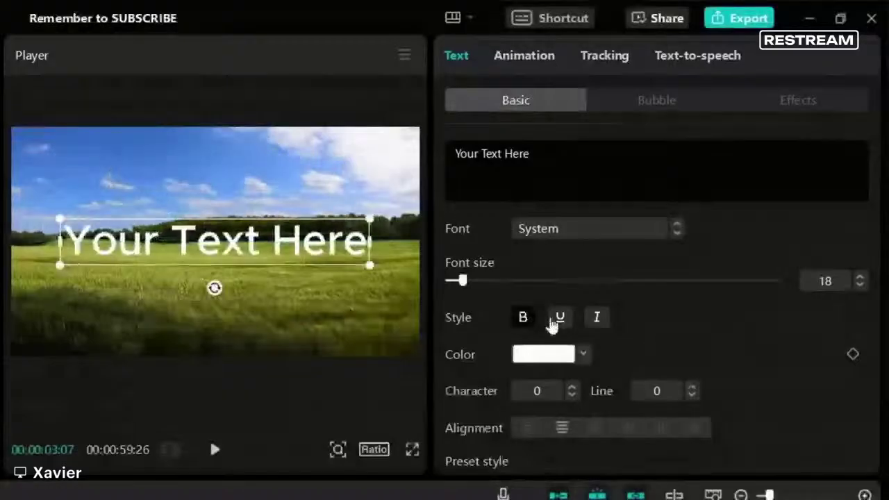
left_click(554, 321)
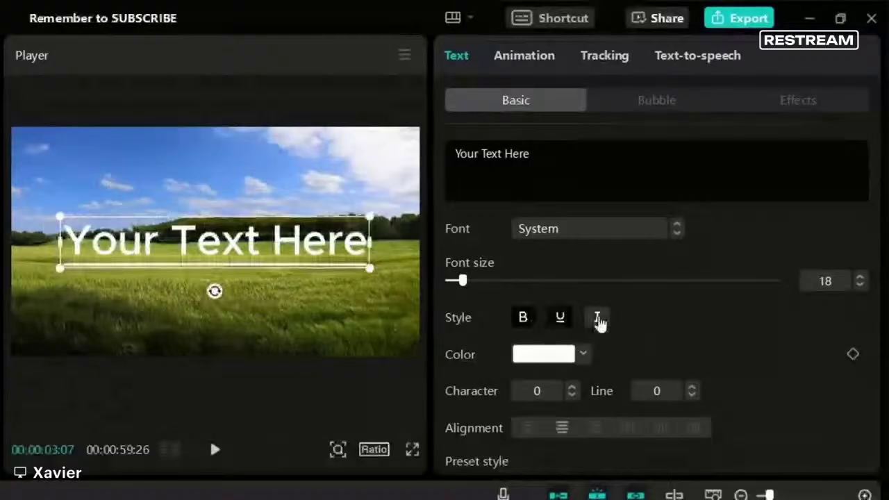
left_click(597, 318)
left_click(310, 393)
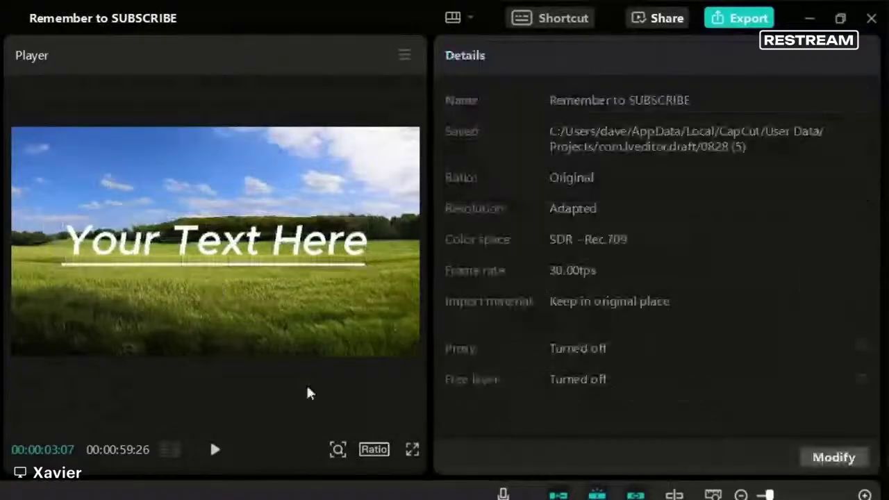
key("ctrl+z")
key("ctrl+z")
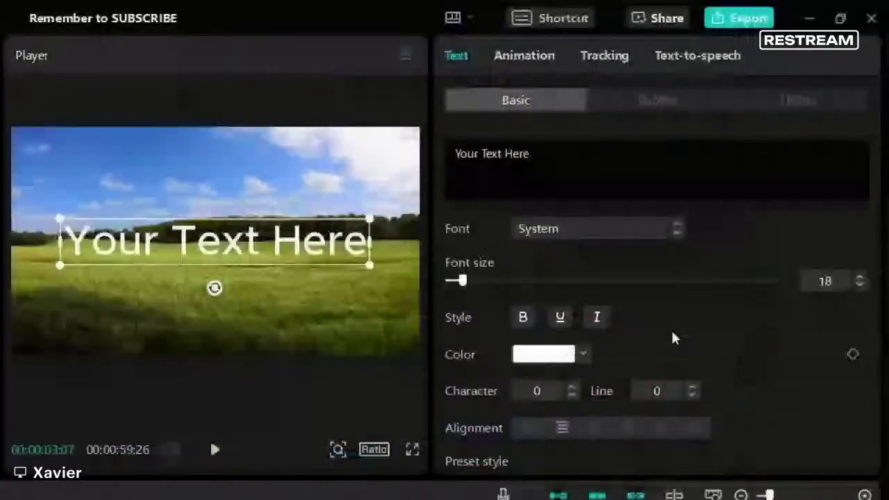
Try the outline-only, yellow, orange and green-edged black preset styles on the title.
scroll(673, 338, "down", 1)
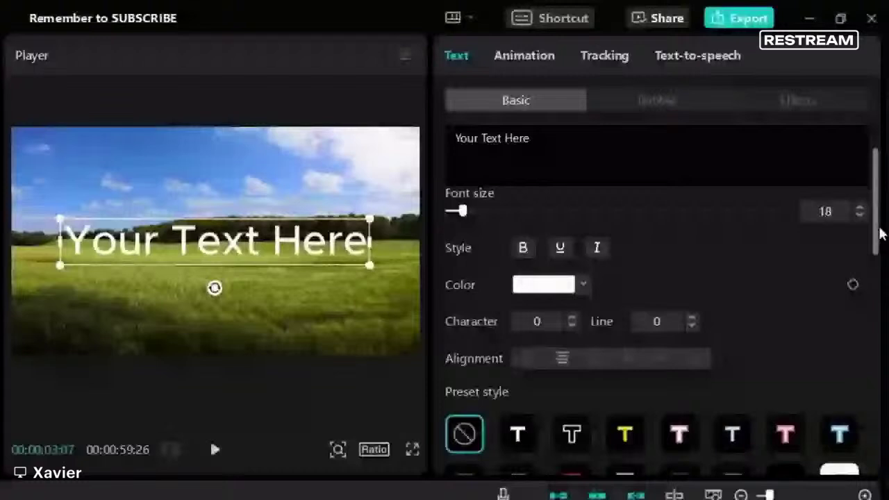
scroll(520, 253, "down", 3)
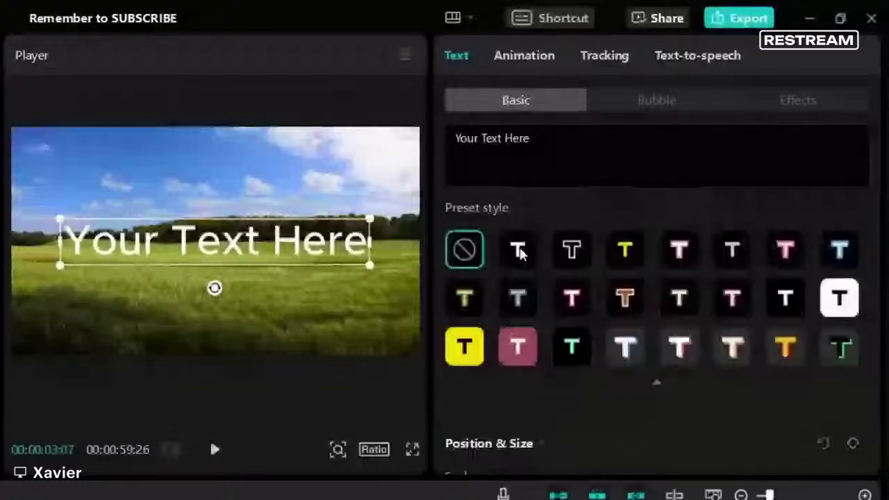
left_click(572, 250)
left_click(620, 262)
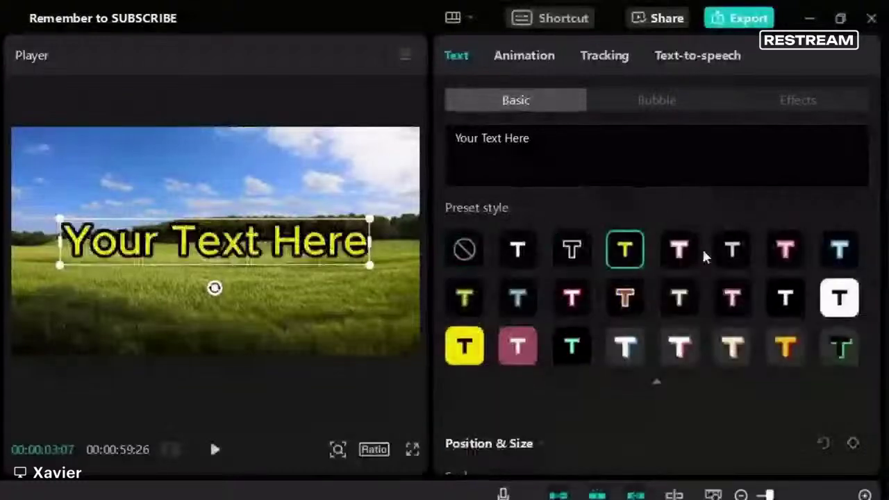
left_click(797, 351)
left_click(840, 349)
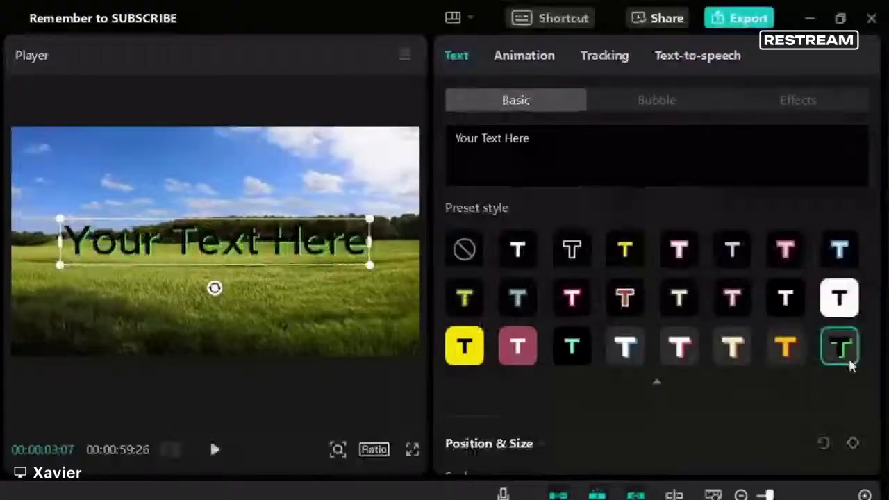
Try the white, yellow and pink background presets, and apply the white preset with a black outline to the title.
left_click(839, 298)
left_click(464, 351)
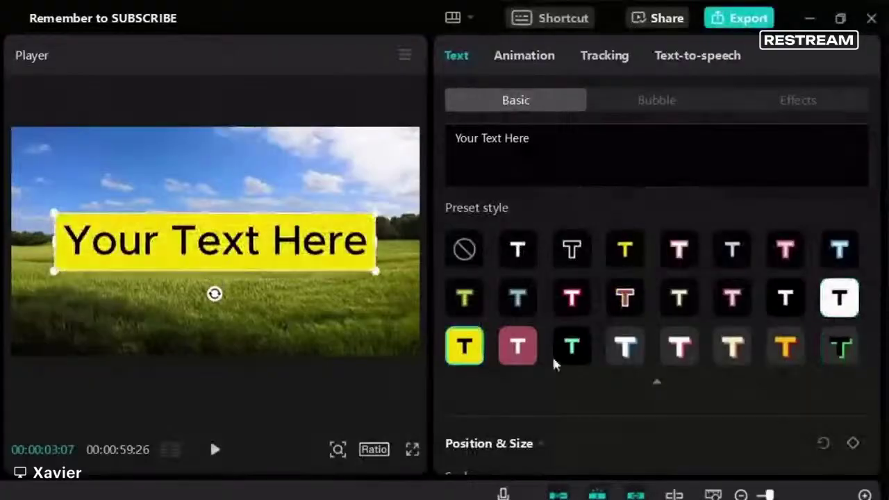
left_click(522, 346)
left_click(524, 250)
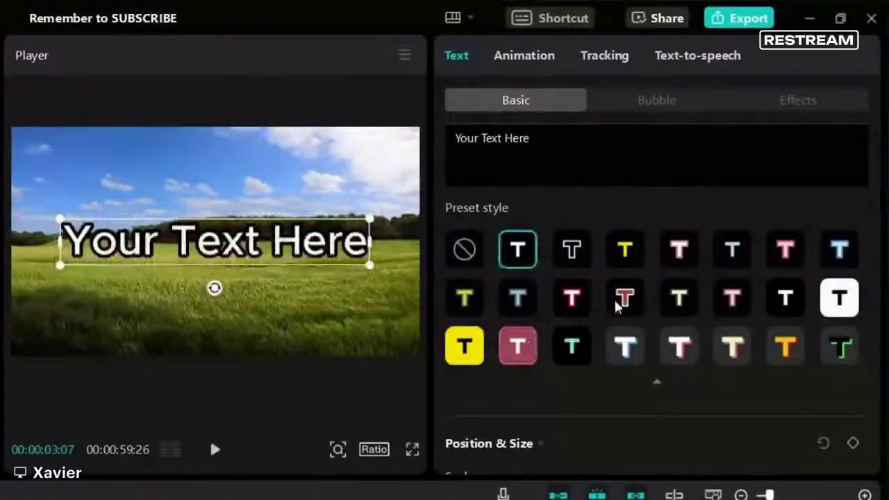
Try a red stroke (FF001B) and a different thickness on the title, and restore the black stroke with thickness 40.
scroll(617, 304, "down", 5)
left_click_drag(877, 301, 875, 341)
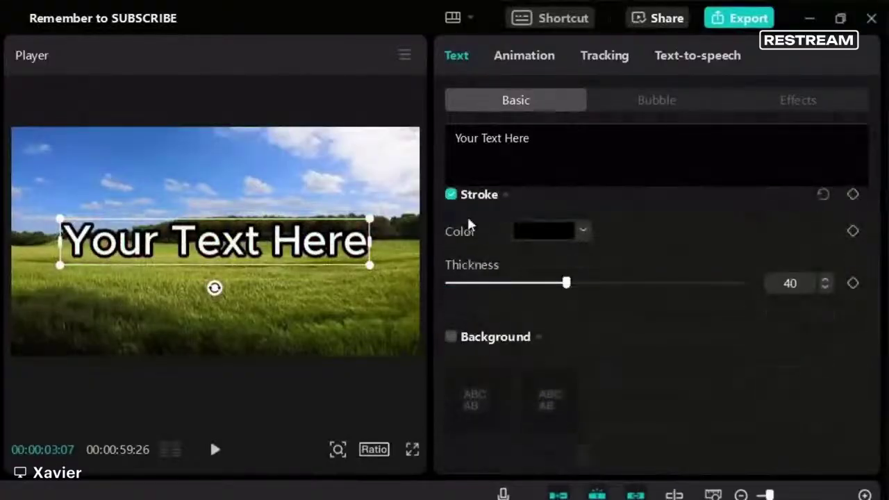
left_click(568, 238)
left_click(684, 258)
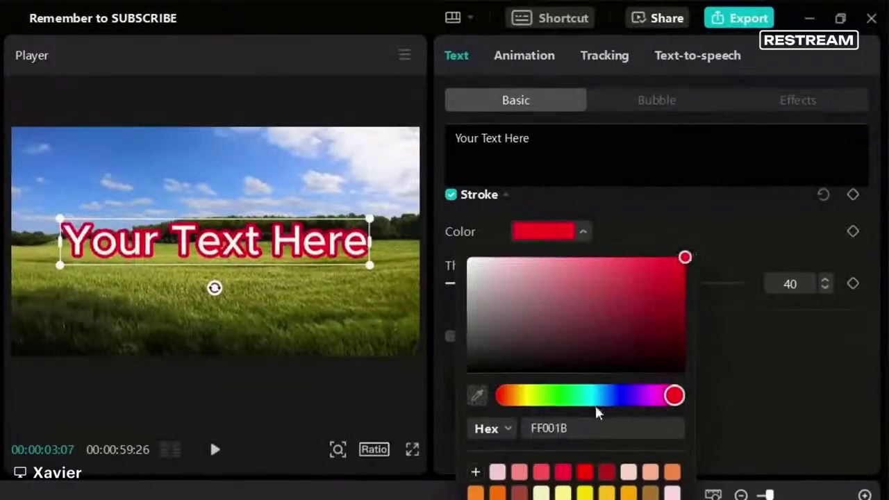
left_click(588, 211)
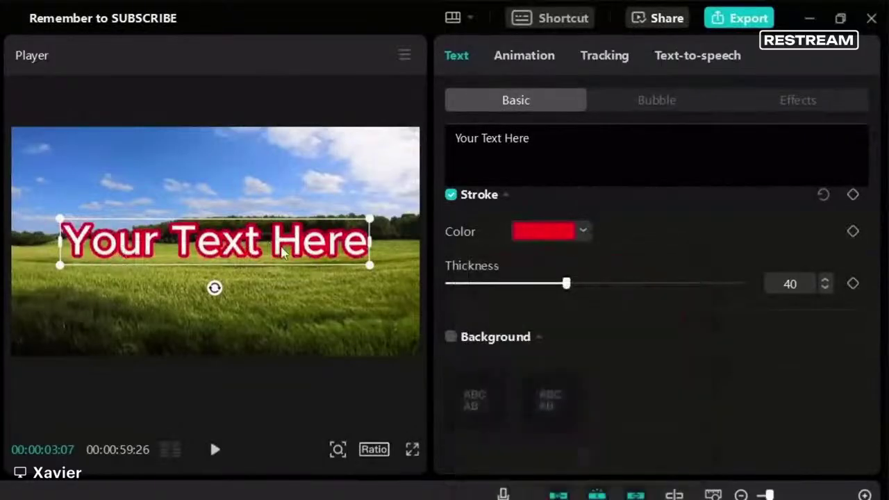
mouse_move(566, 283)
left_mouse_down()
mouse_move(500, 286)
mouse_move(826, 317)
left_mouse_up()
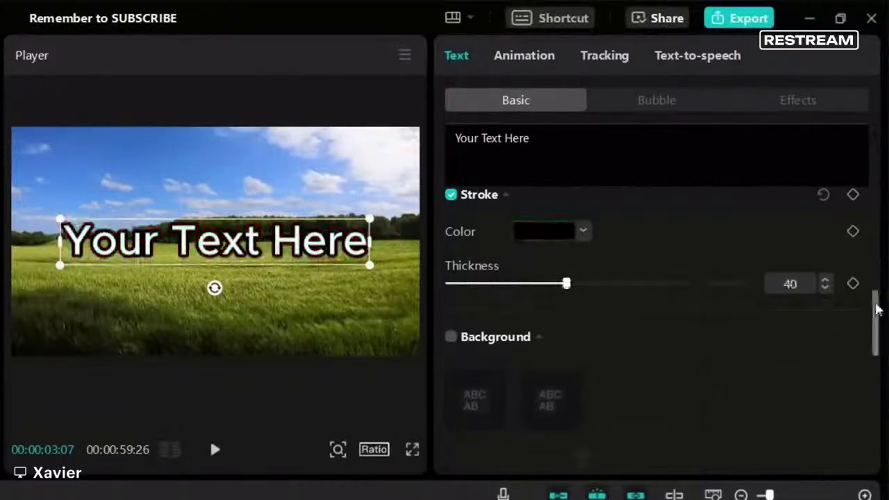
Enable the title's background and colour it bright purple.
left_click_drag(876, 309, 874, 341)
left_click(452, 217)
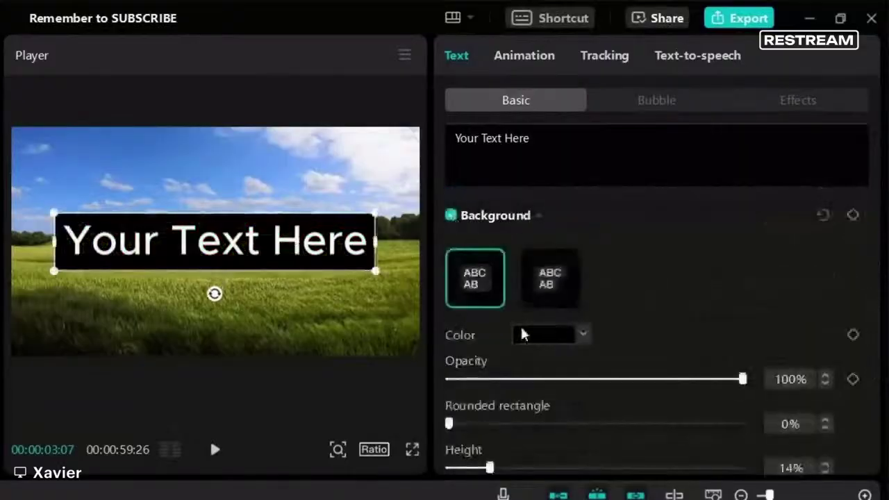
left_click(523, 334)
left_click_drag(681, 497, 639, 498)
left_click_drag(481, 365, 592, 431)
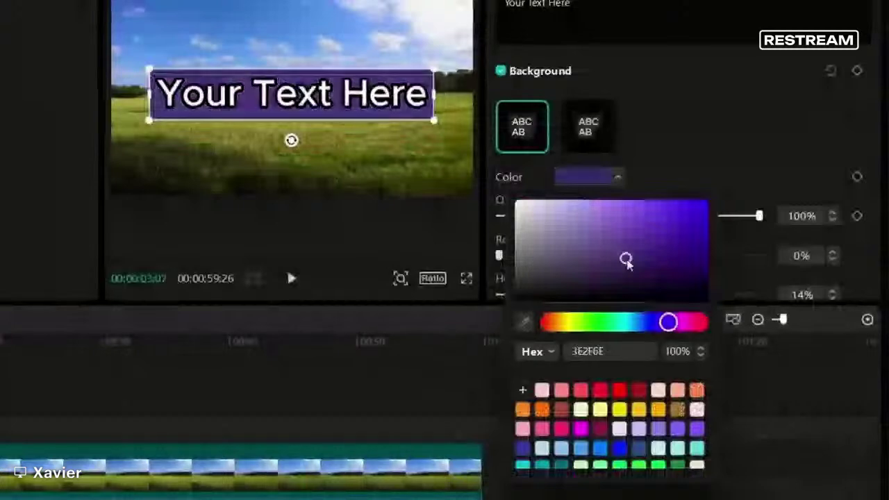
left_click_drag(626, 260, 643, 208)
left_click(582, 137)
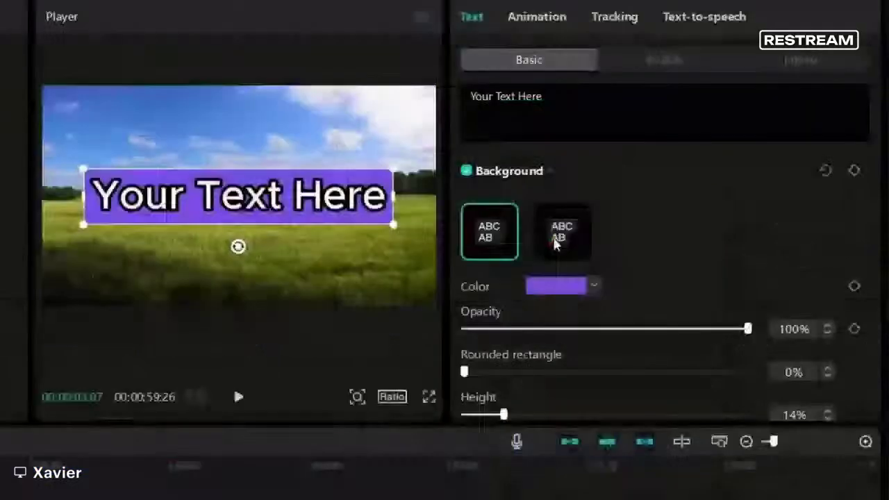
Switch the title's background to the second shape style and set its rounded rectangle value to 100%.
left_click(556, 243)
left_click_drag(548, 372, 636, 378)
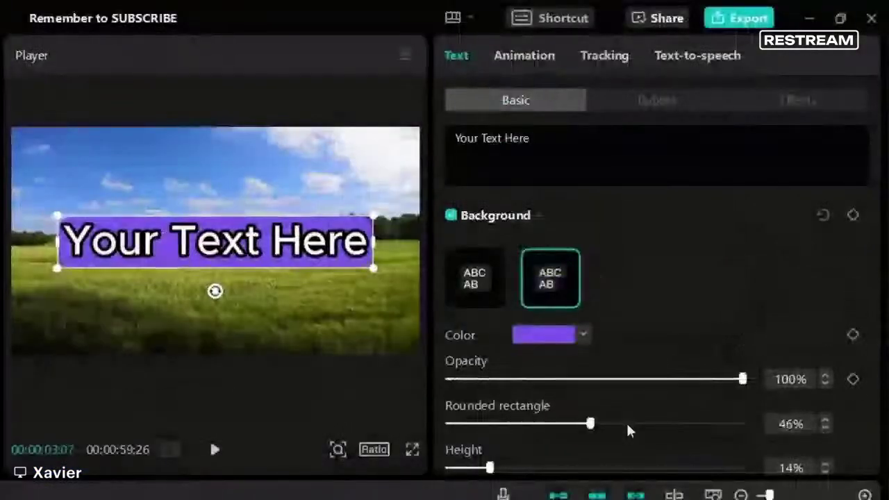
left_click_drag(628, 425, 745, 425)
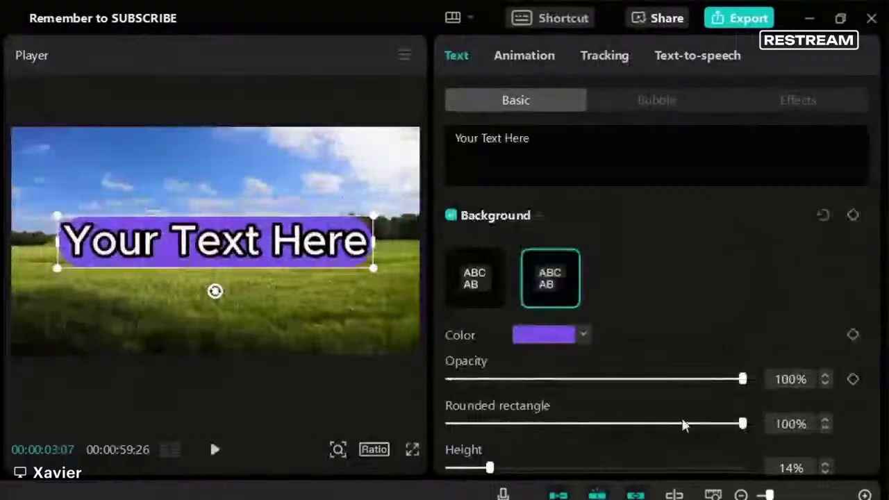
left_click(352, 394)
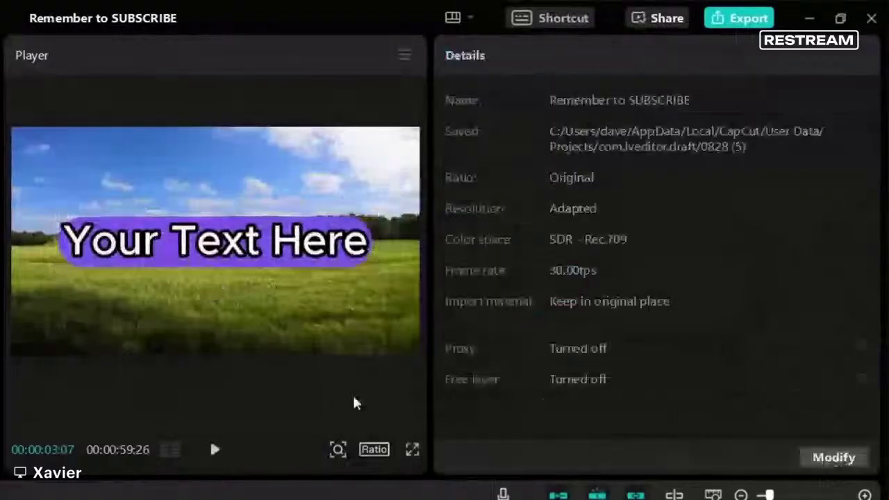
Set the title background's height to 29%, increase its width, and disable the background.
left_click(303, 282)
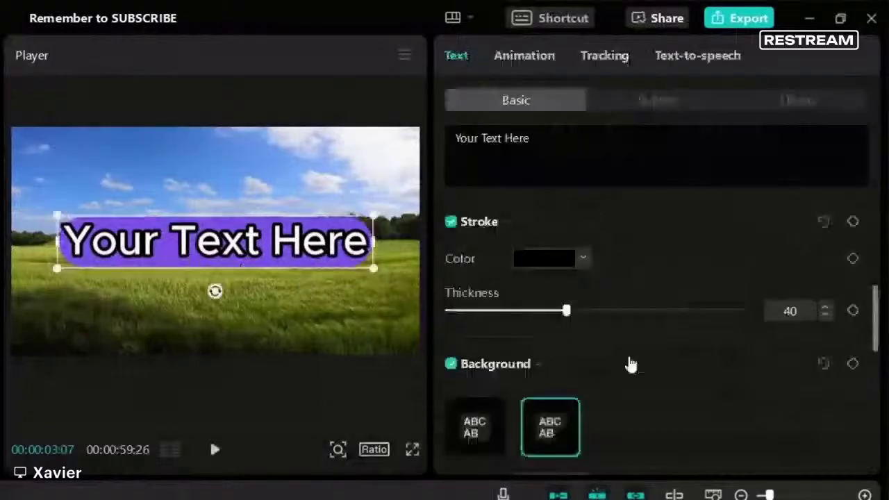
left_click_drag(876, 336, 875, 389)
left_click_drag(489, 361, 533, 365)
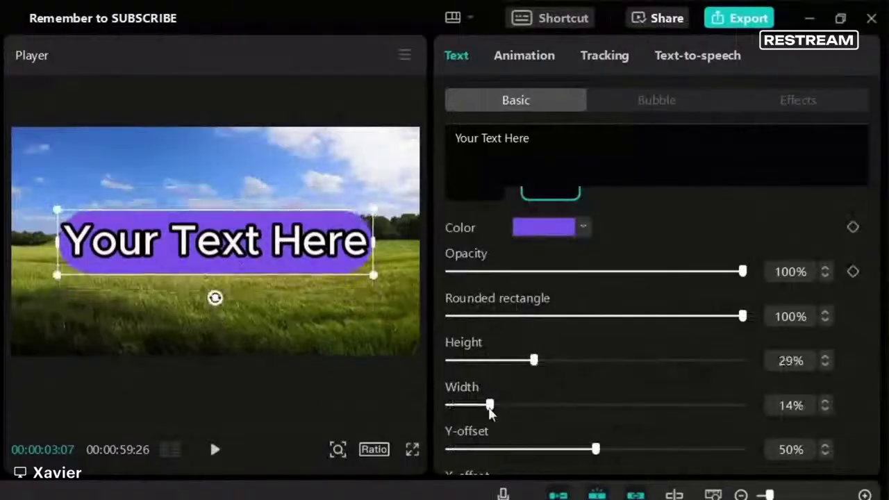
left_click_drag(490, 406, 551, 405)
scroll(578, 405, "up", 2)
left_click(449, 272)
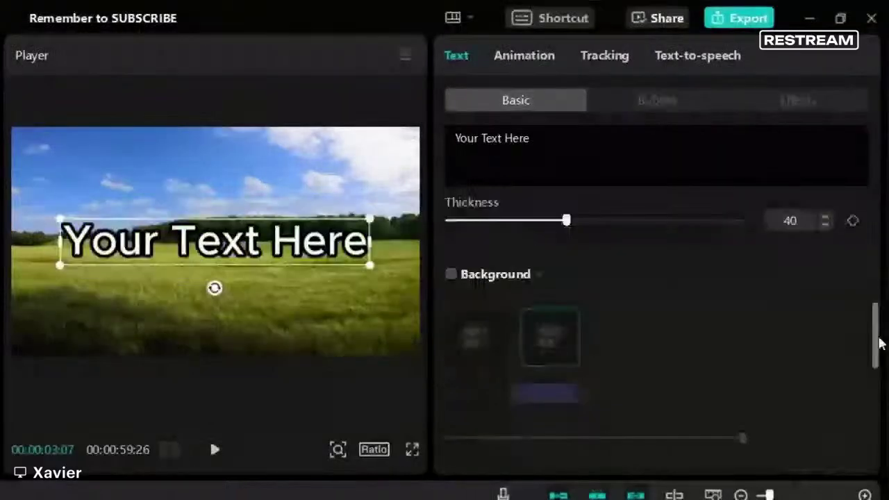
Enable a magenta glow on the title with intensity 100 and range 49.
left_click_drag(879, 343, 880, 427)
left_click(451, 277)
left_click(540, 315)
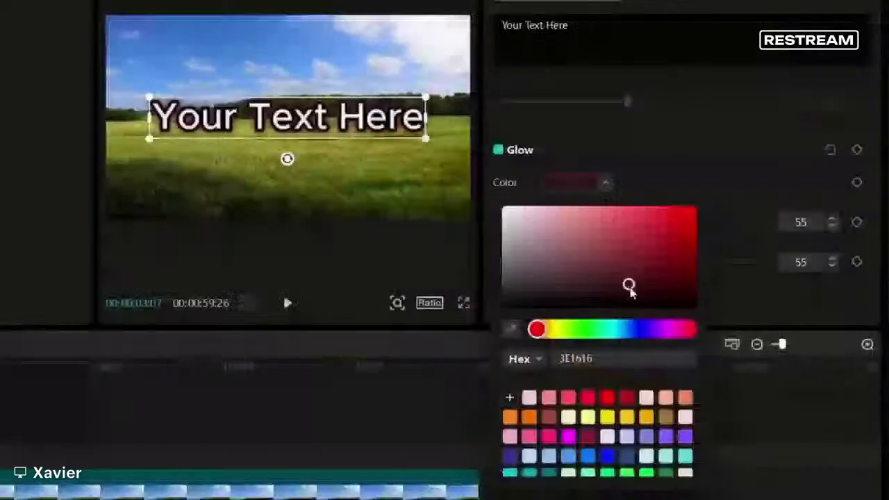
left_click(549, 478)
left_click(611, 384)
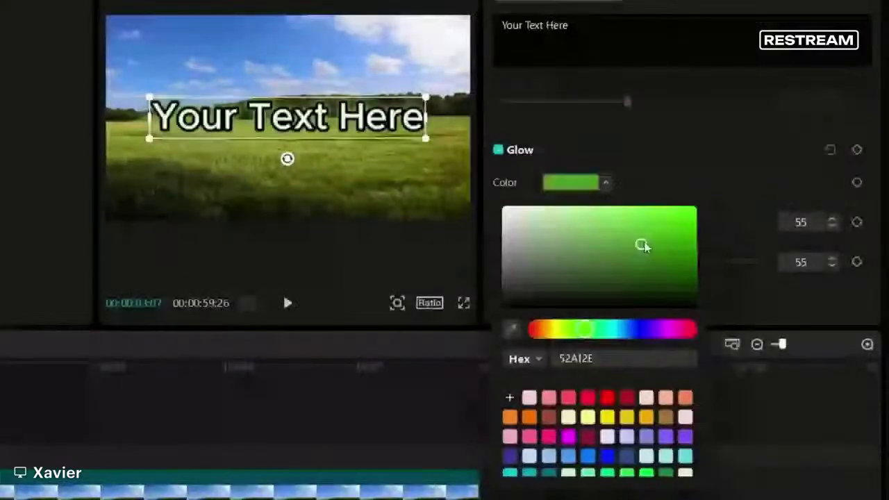
left_click(675, 329)
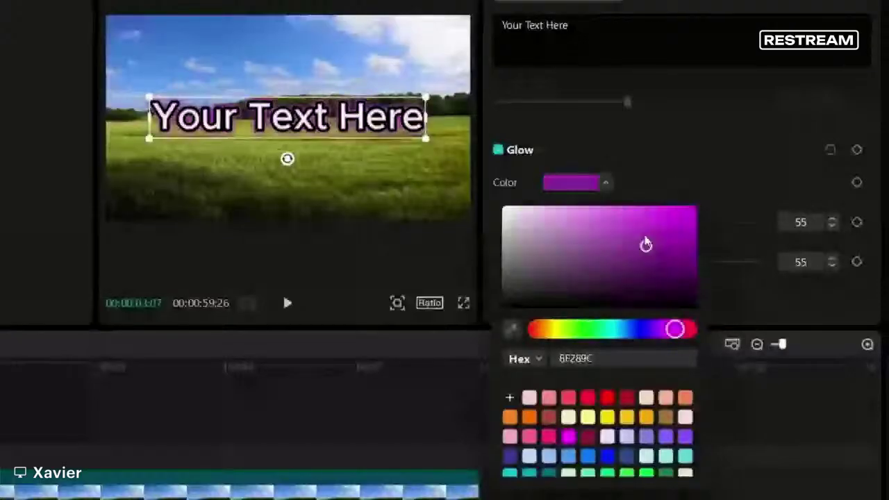
left_click(629, 223)
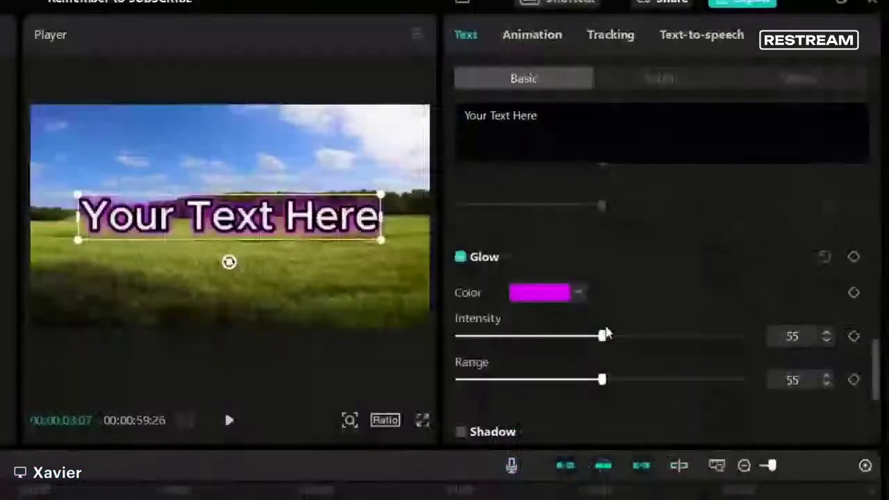
left_click_drag(605, 334, 747, 336)
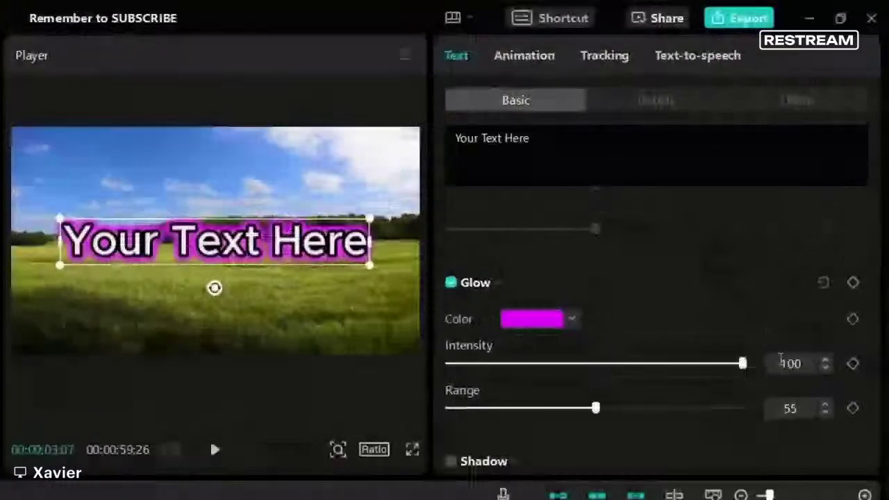
left_click_drag(601, 379, 575, 408)
Change the title's glow colour to pale green and disable the glow.
left_click(572, 319)
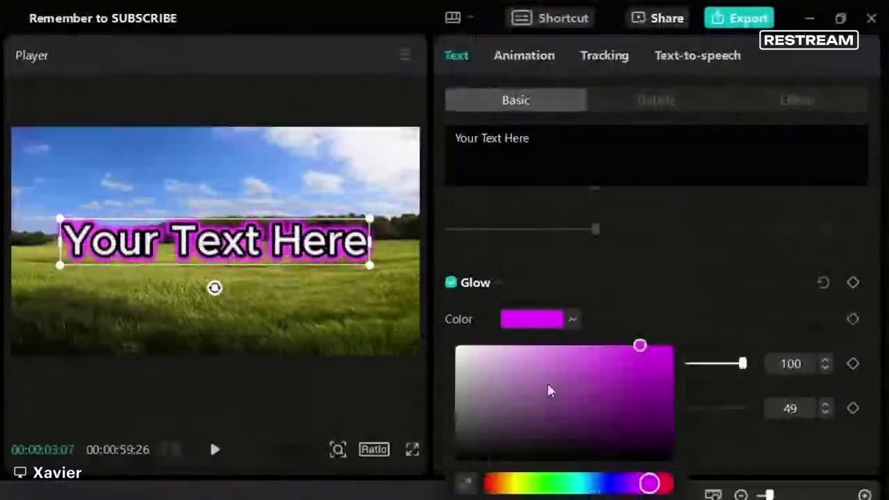
left_click(549, 483)
left_click(508, 346)
left_click(451, 284)
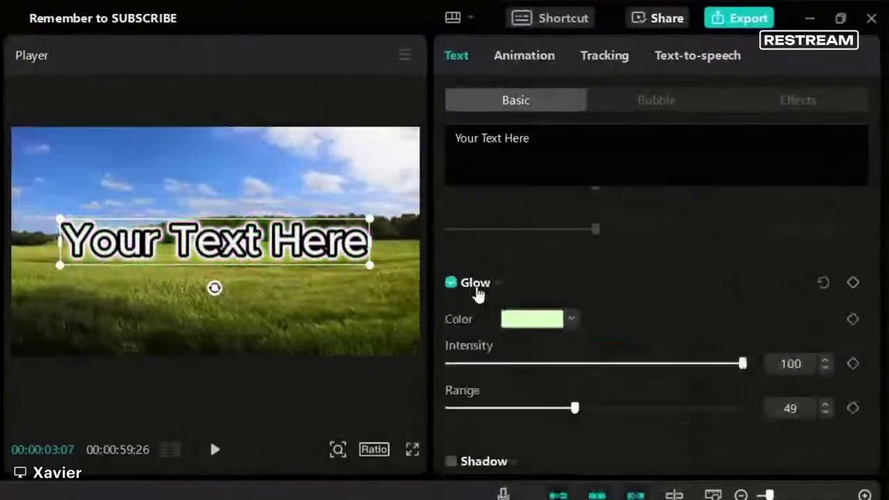
left_click(451, 283)
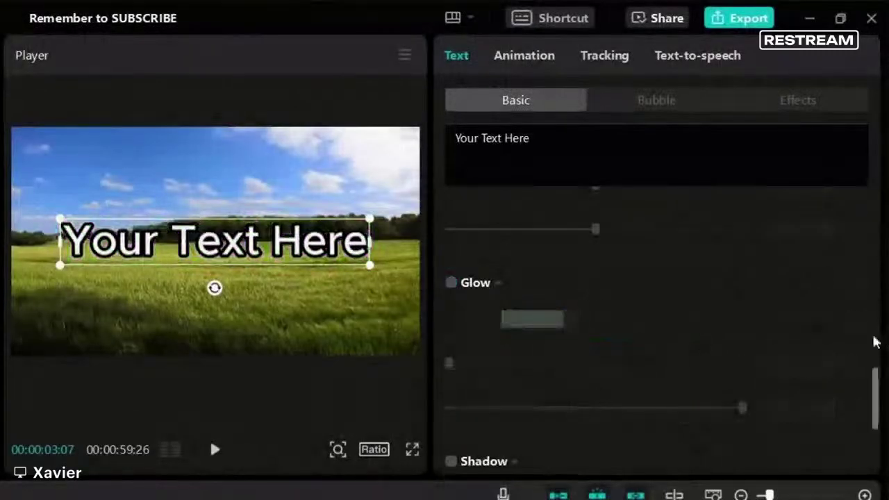
Enable the title's shadow, set its colour to red FF0000, and raise its opacity to 100%.
scroll(533, 284, "down", 5)
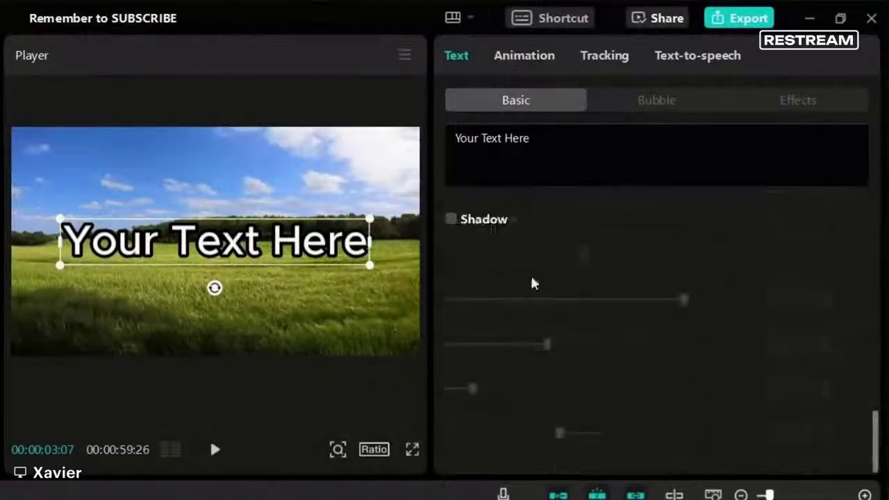
left_click(451, 220)
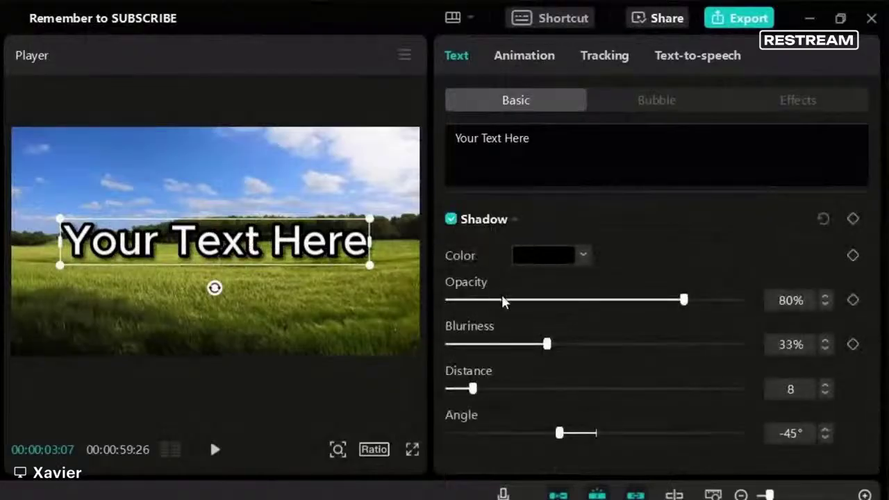
left_click(559, 254)
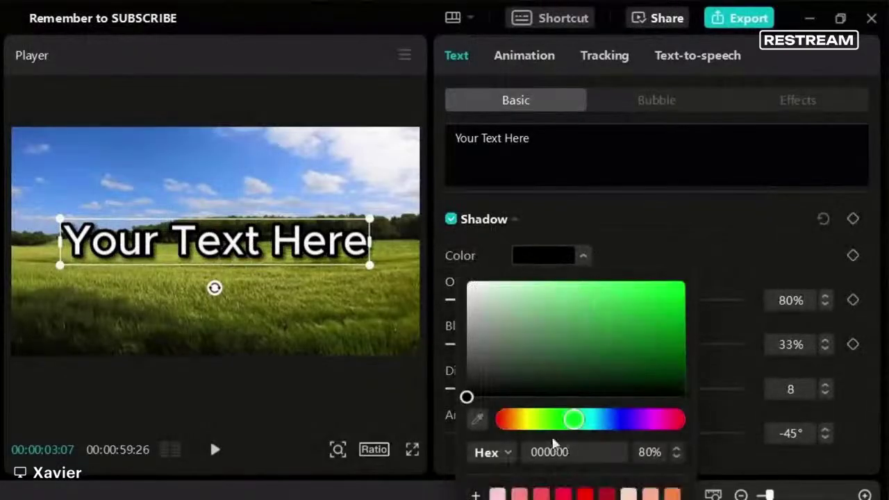
left_click(503, 419)
left_click_drag(677, 295, 707, 201)
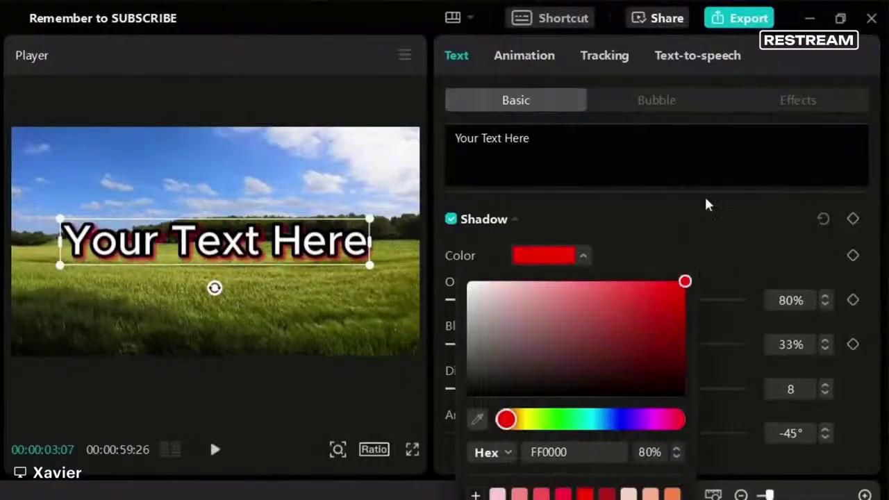
left_click(706, 200)
left_click_drag(684, 300, 764, 309)
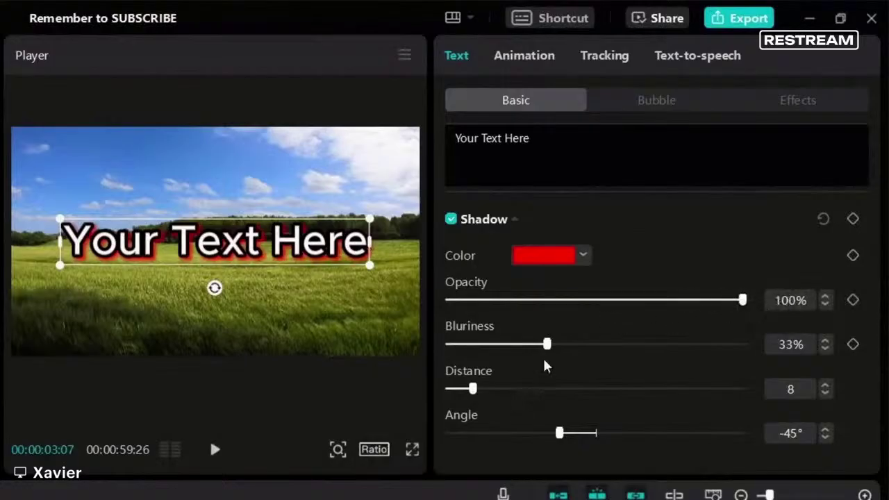
Set the title shadow's bluriness to 53% and its distance to 15.
left_click_drag(546, 344, 646, 360)
left_click_drag(473, 391, 557, 399)
left_click_drag(638, 346, 577, 345)
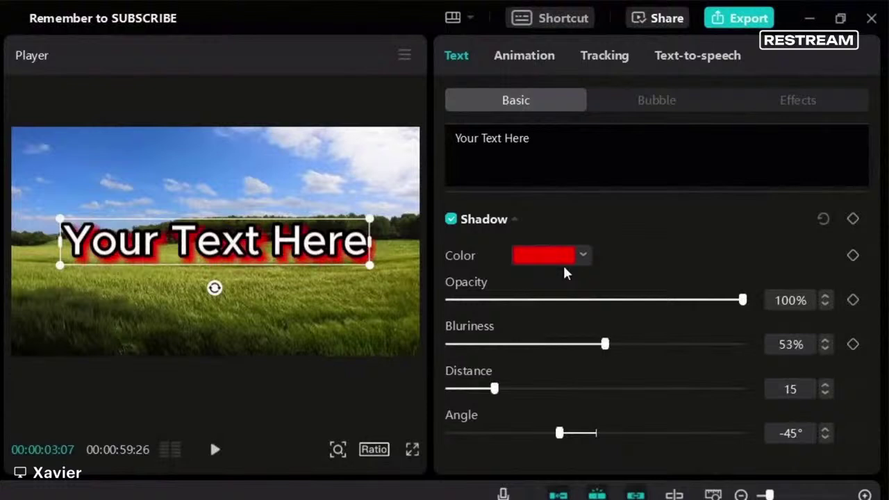
Change the title's shadow to black with 0% bluriness and a distance of 13, and centre the title in the frame.
left_click(566, 258)
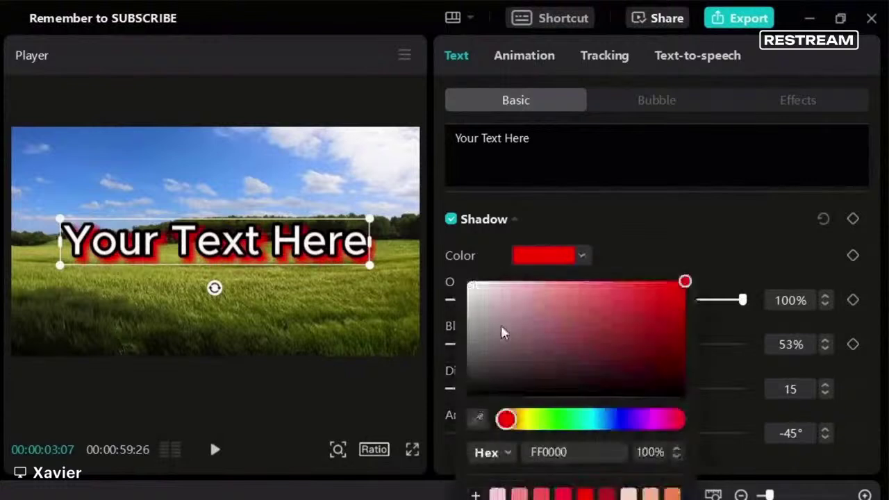
left_click_drag(503, 332, 467, 396)
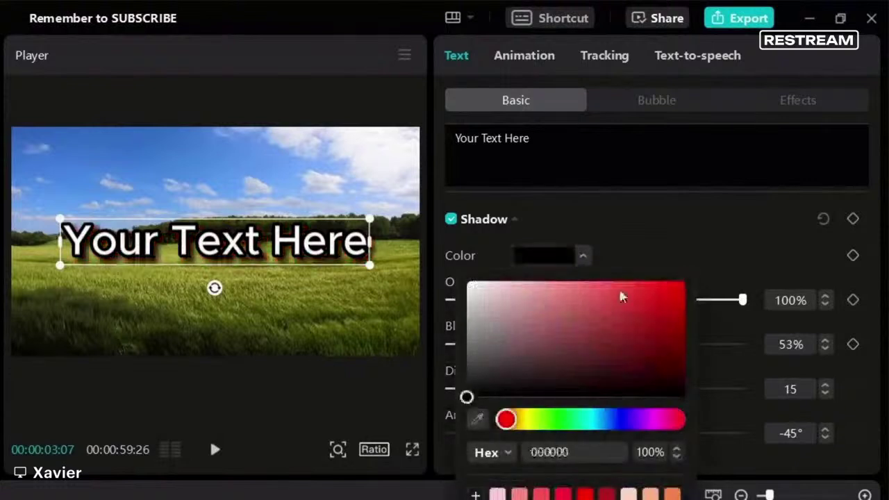
left_click_drag(604, 344, 448, 344)
left_click_drag(494, 389, 484, 388)
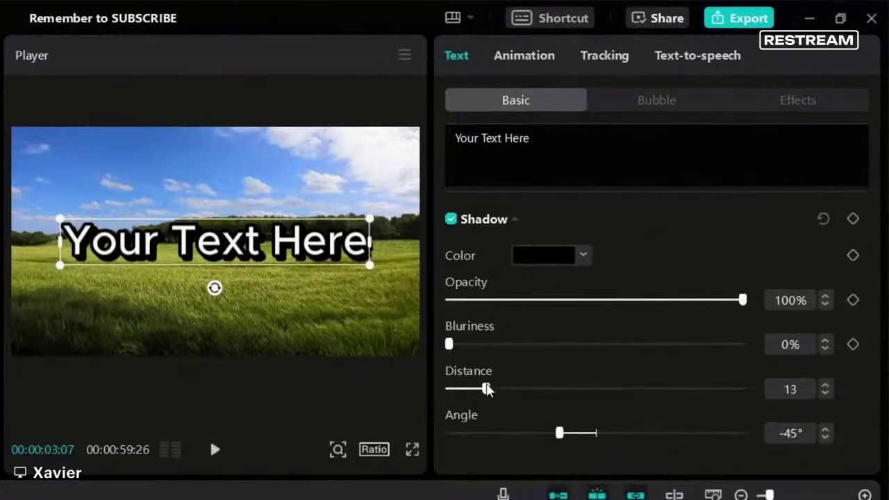
mouse_move(486, 389)
left_mouse_down()
mouse_move(473, 391)
mouse_move(518, 391)
mouse_move(488, 394)
left_mouse_up()
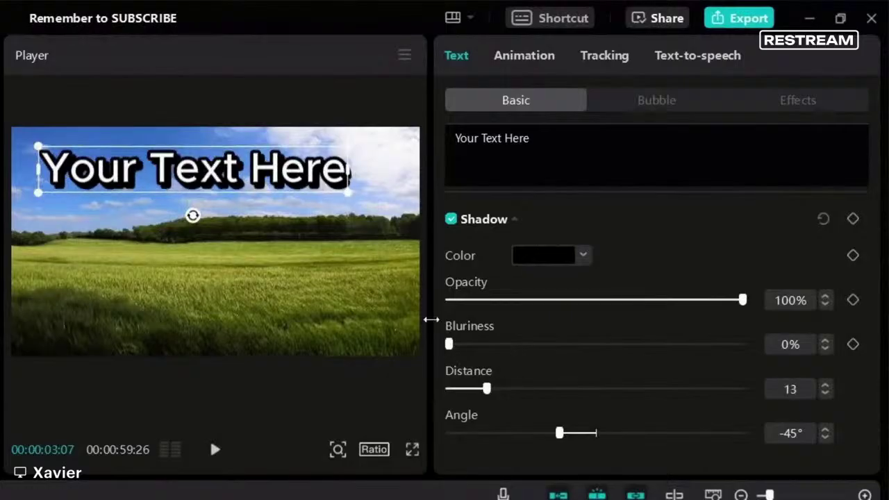
left_click_drag(219, 185, 238, 257)
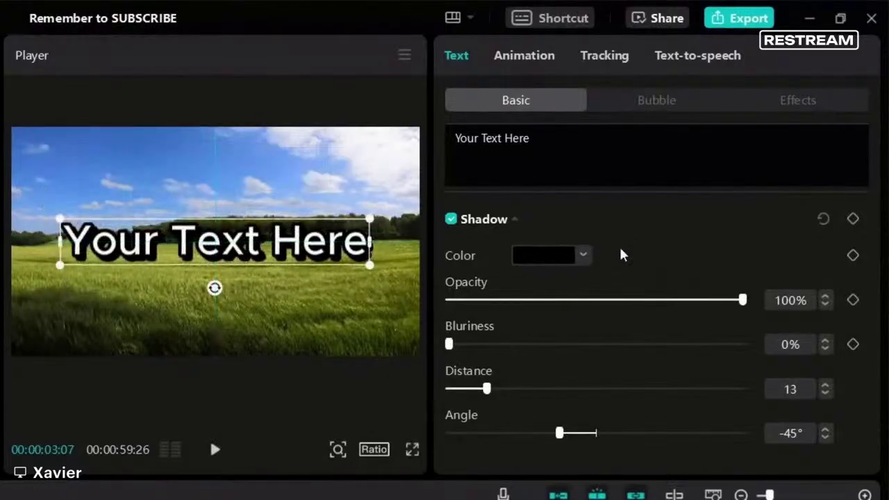
Try several preset text effects on the title, browse the remaining effects, and return to the title's basic text settings.
scroll(739, 176, "up", 5)
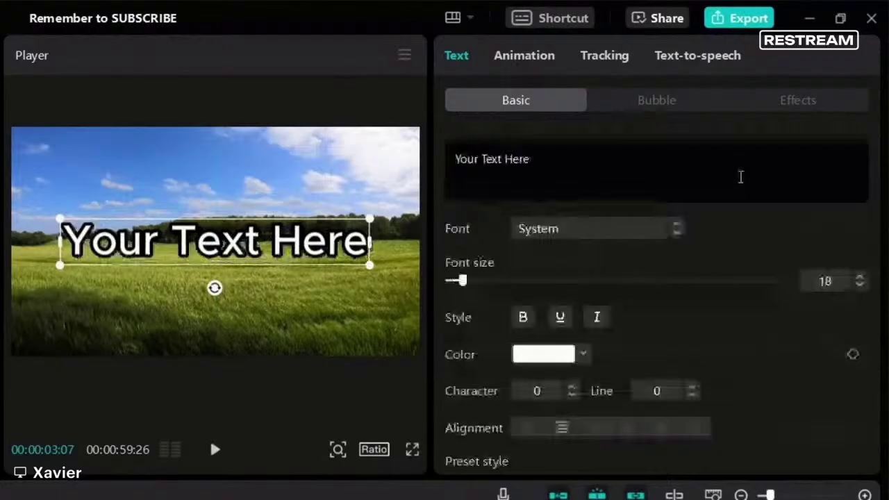
left_click(794, 106)
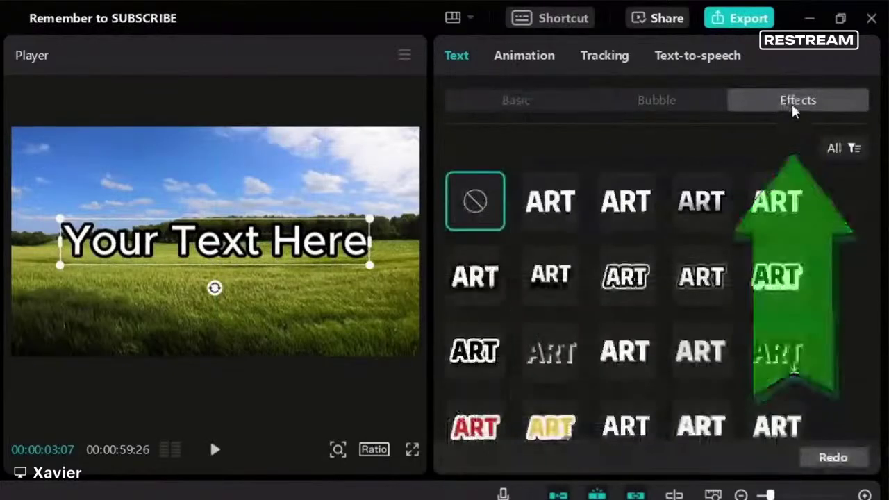
left_click(560, 212)
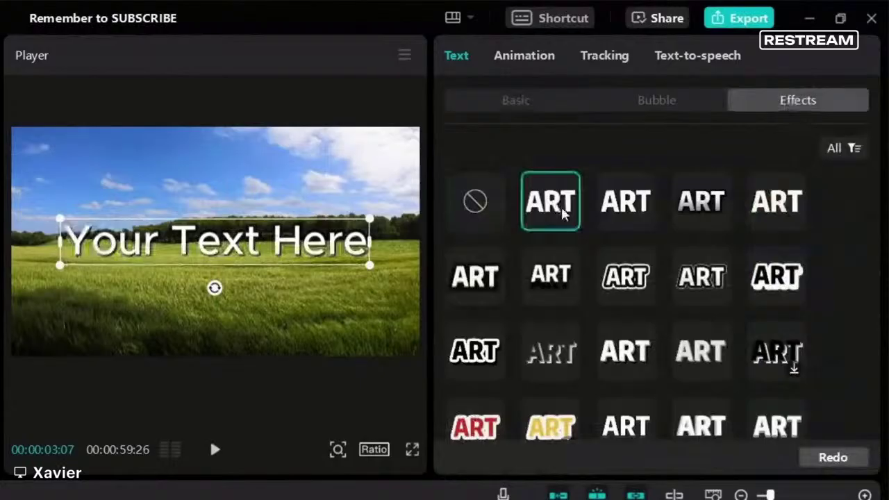
left_click(623, 214)
left_click(554, 285)
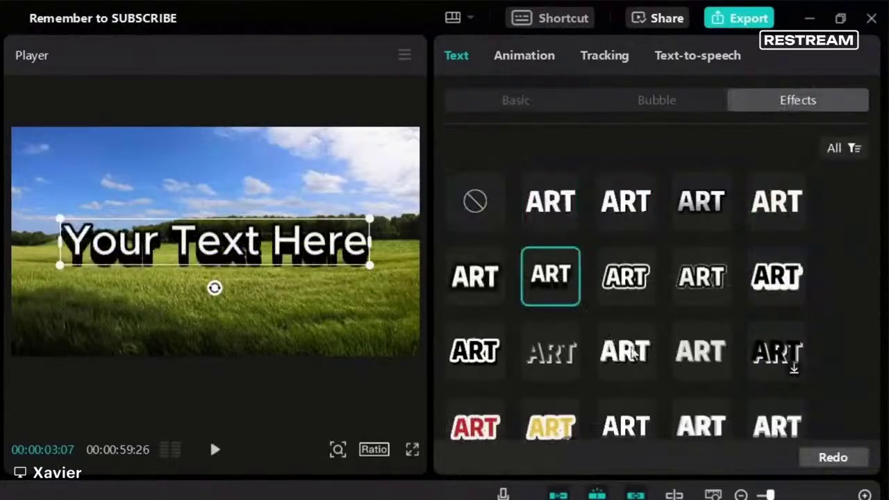
scroll(646, 361, "down", 2)
scroll(639, 338, "down", 3)
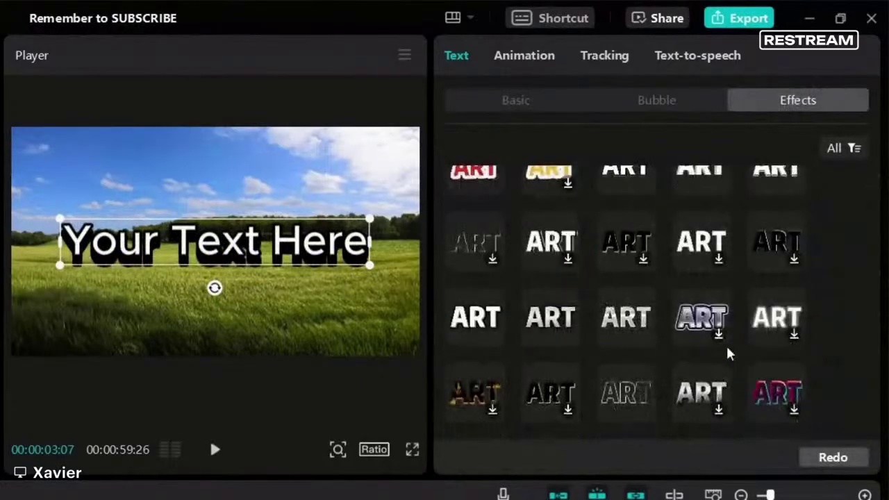
scroll(729, 354, "down", 3)
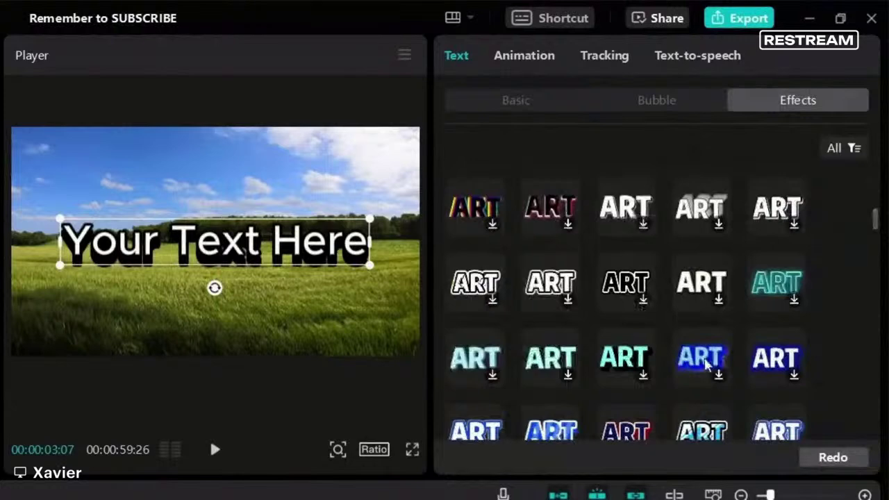
scroll(639, 354, "down", 3)
scroll(591, 298, "up", 1)
left_click(555, 100)
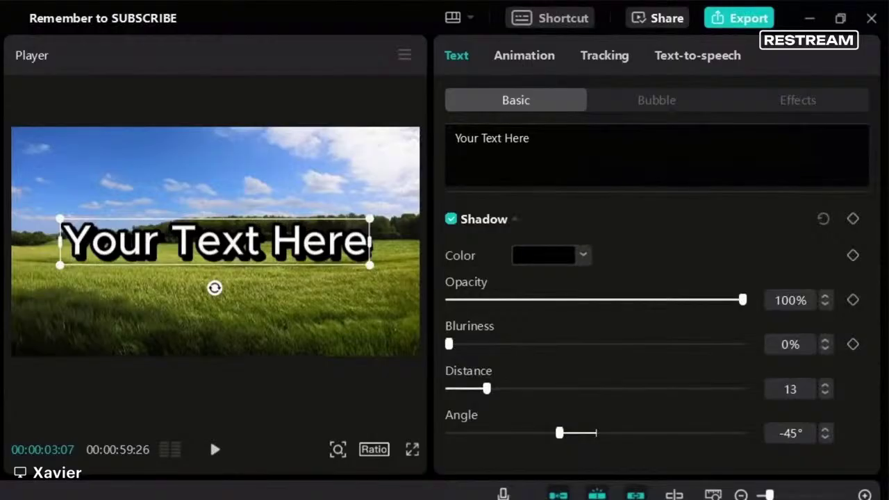
Try the Trail, Fade In and Glitch entrance animations on the title.
left_click(512, 66)
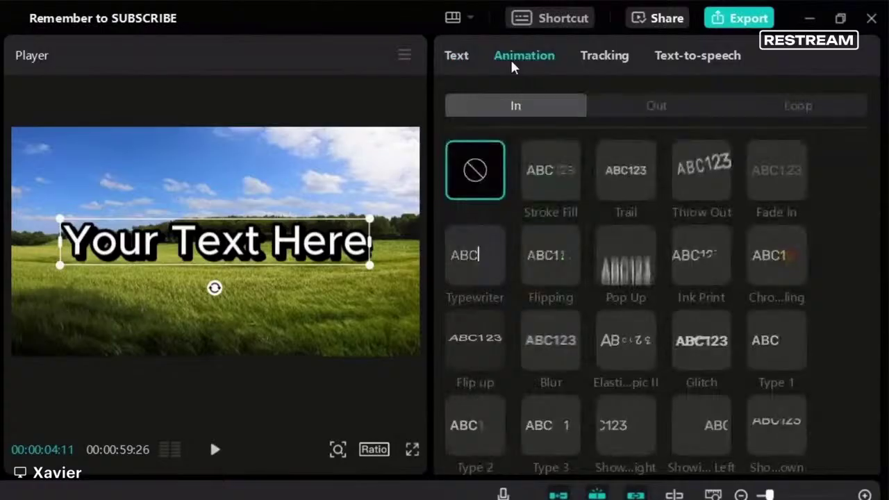
left_click(629, 200)
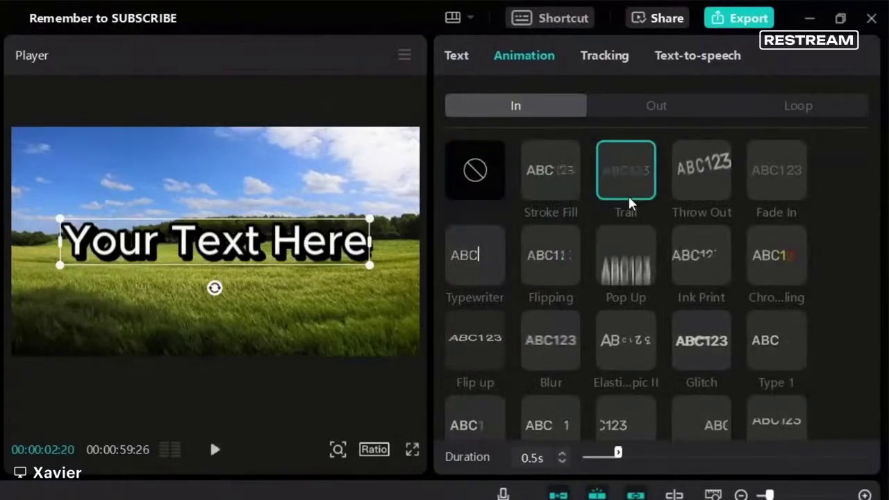
left_click(776, 187)
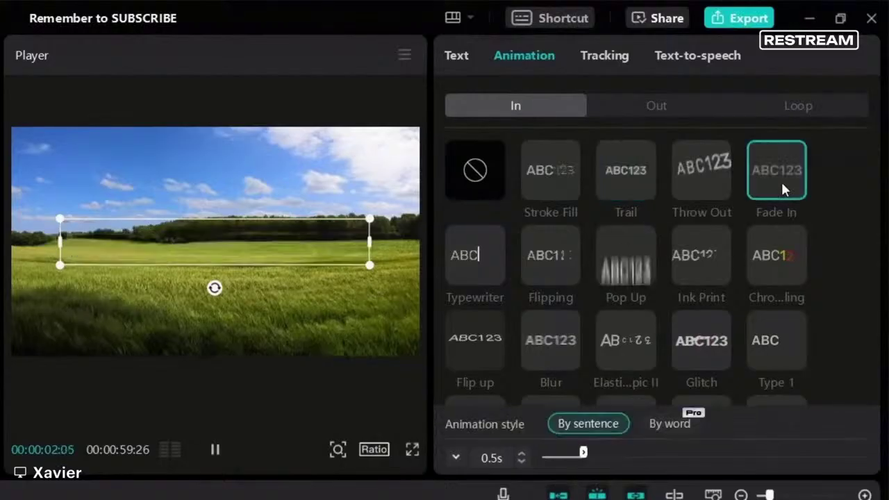
left_click(698, 345)
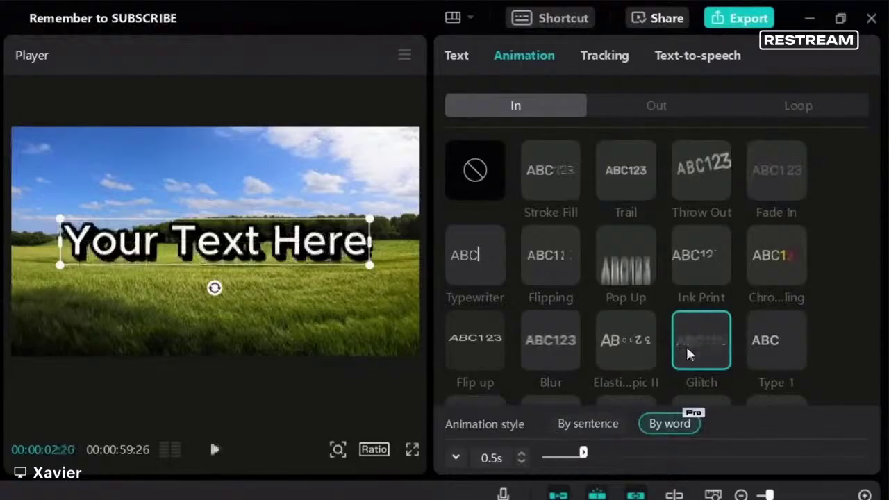
Apply the Typewriter entrance animation to the title with a duration of 1.5 s.
left_click(485, 282)
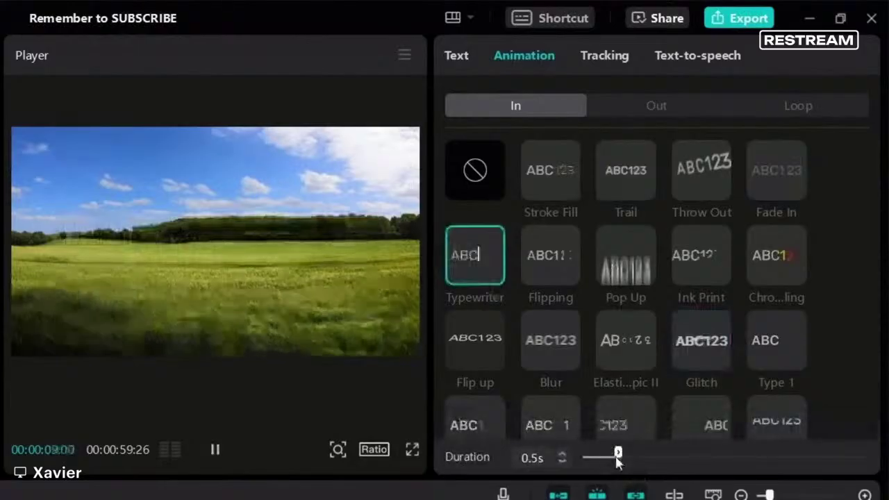
left_click_drag(618, 452, 645, 459)
left_click(690, 453)
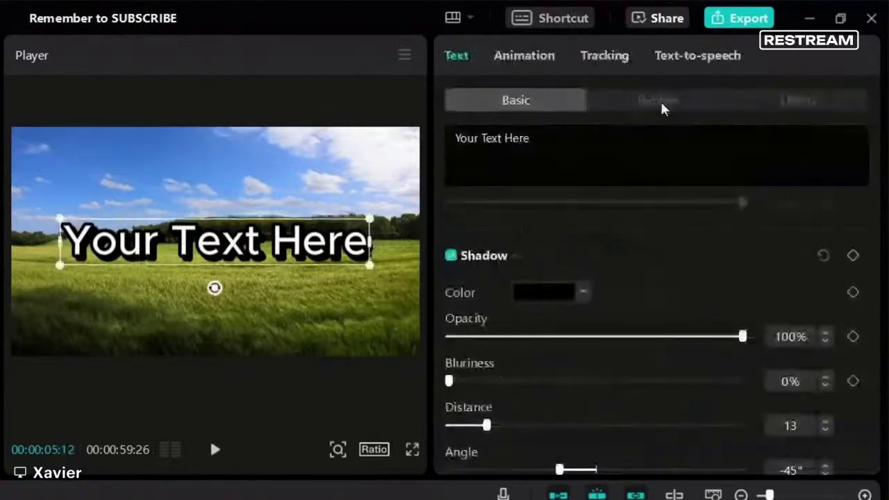
Try the Fade Out and Flicker exit animations on the title, apply Glitch, and browse the other exit animations.
left_click(528, 68)
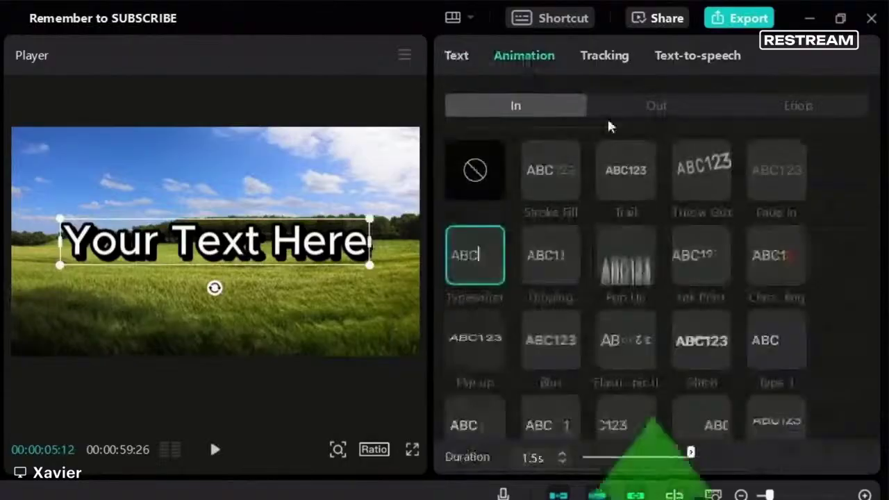
left_click(651, 110)
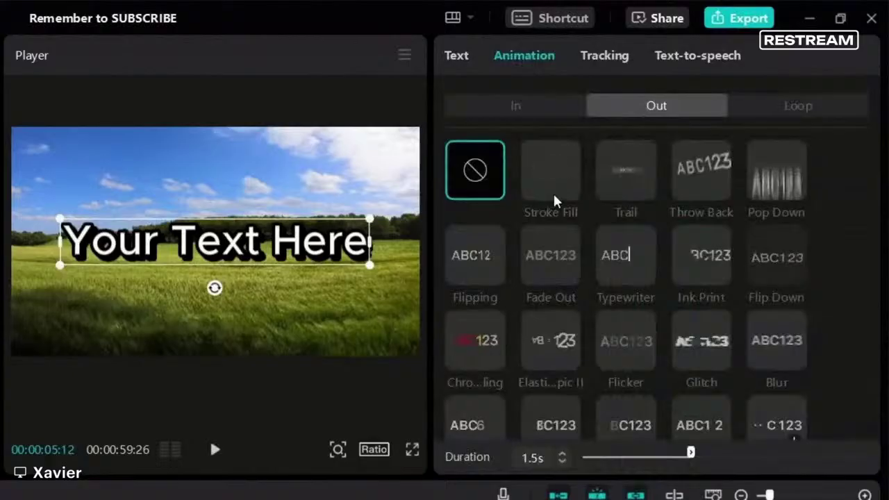
left_click(548, 229)
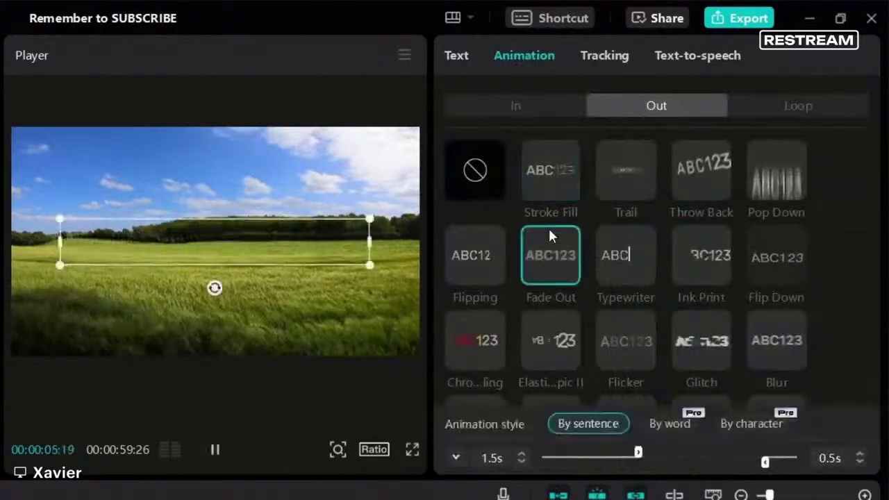
left_click(629, 329)
left_click(691, 349)
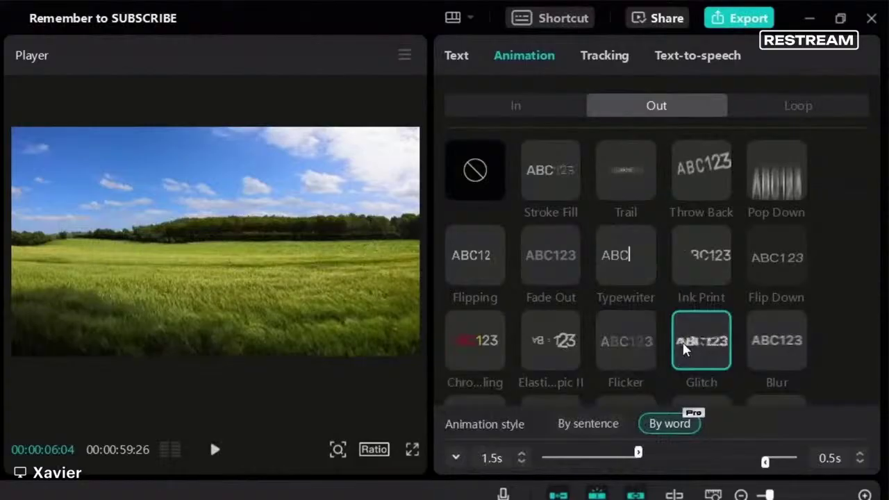
scroll(749, 294, "down", 10)
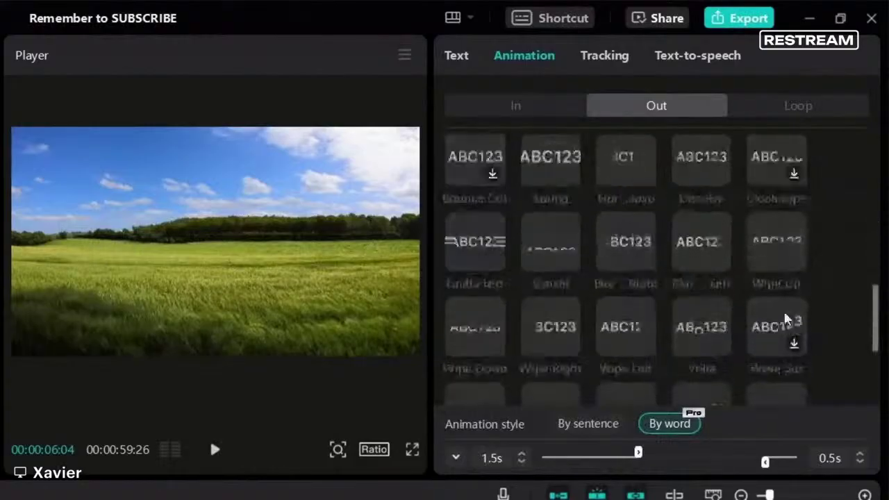
scroll(702, 292, "up", 8)
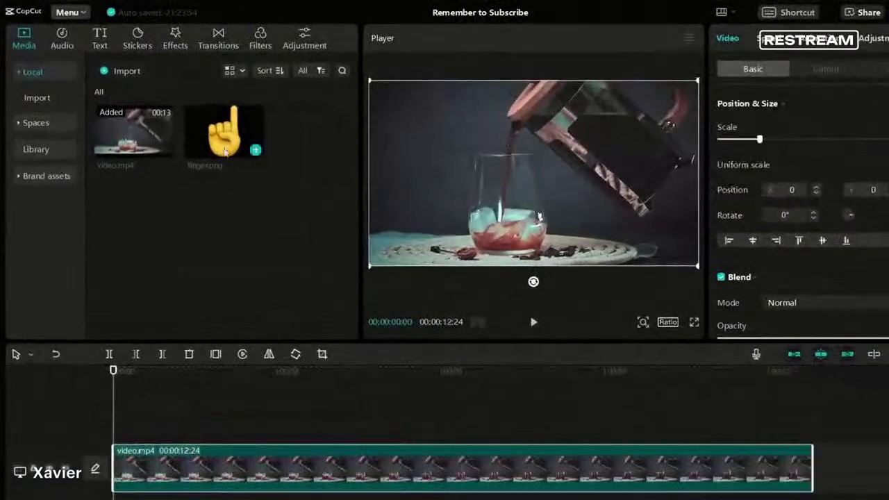
Add finger.png on a track above video.mp4 and extend it to the video's full length.
left_click_drag(226, 142, 124, 429)
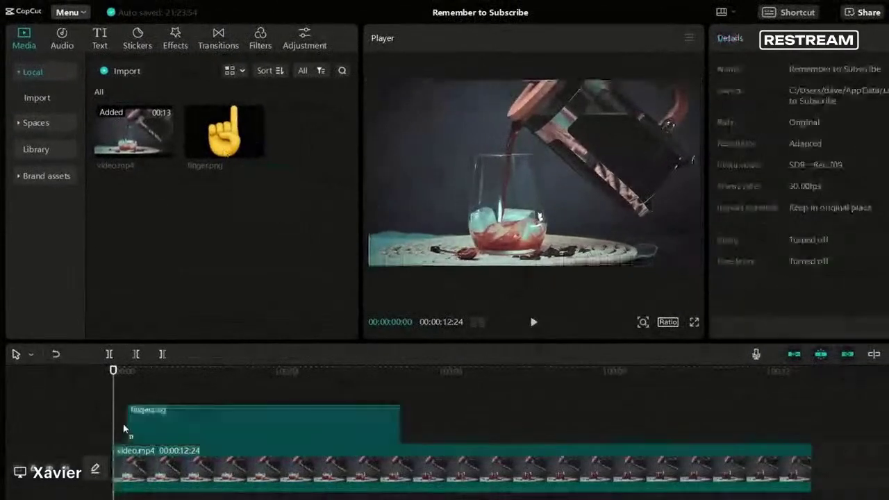
left_click_drag(387, 430, 812, 437)
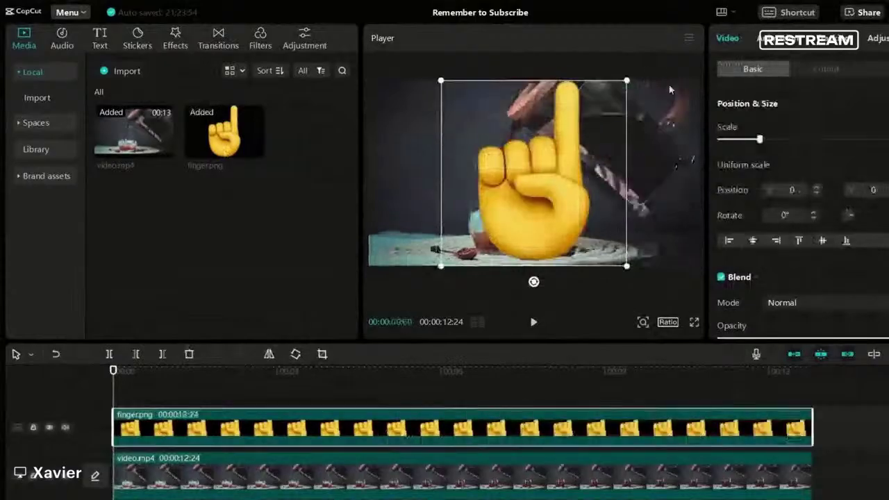
Shrink the finger image, place it near the frame's upper-left corner at X -1472, Y 611, and return the playhead to the start.
left_click_drag(626, 82, 407, 132)
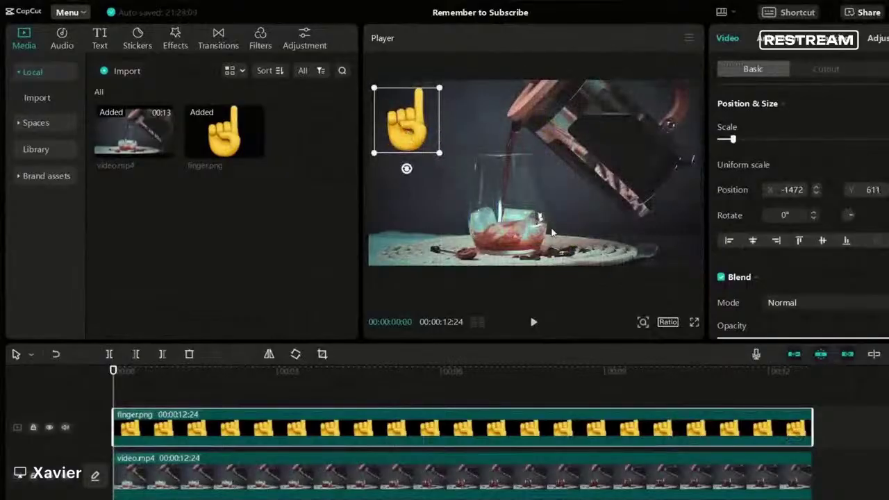
left_click(188, 379)
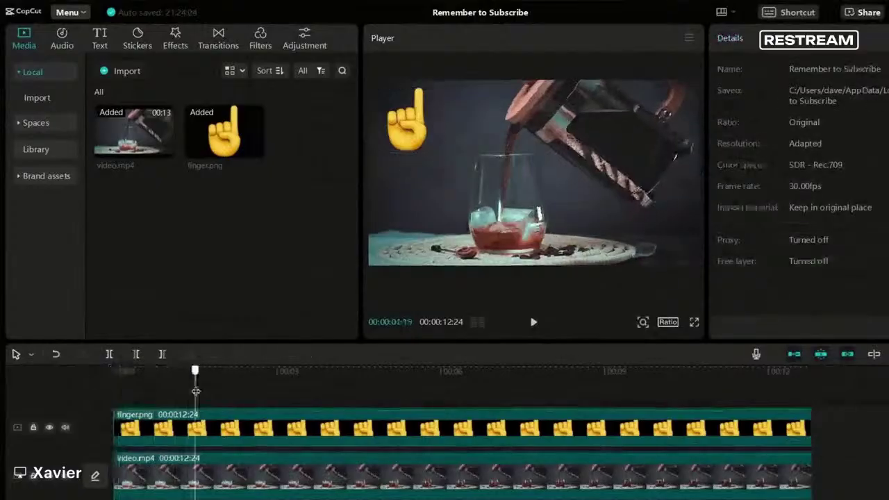
left_click(146, 379)
left_click_drag(203, 406, 92, 402)
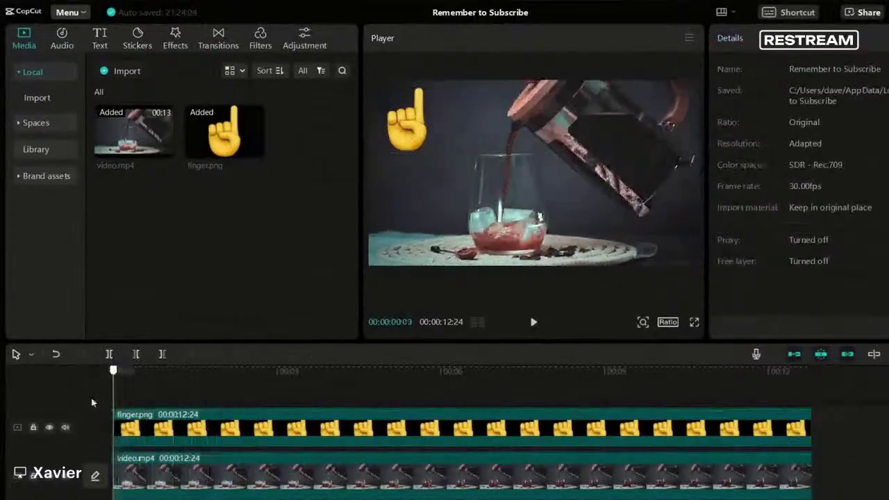
Add a Position & Size keyframe to the finger.png clip at 00:00:01:20.
left_click_drag(257, 404, 204, 405)
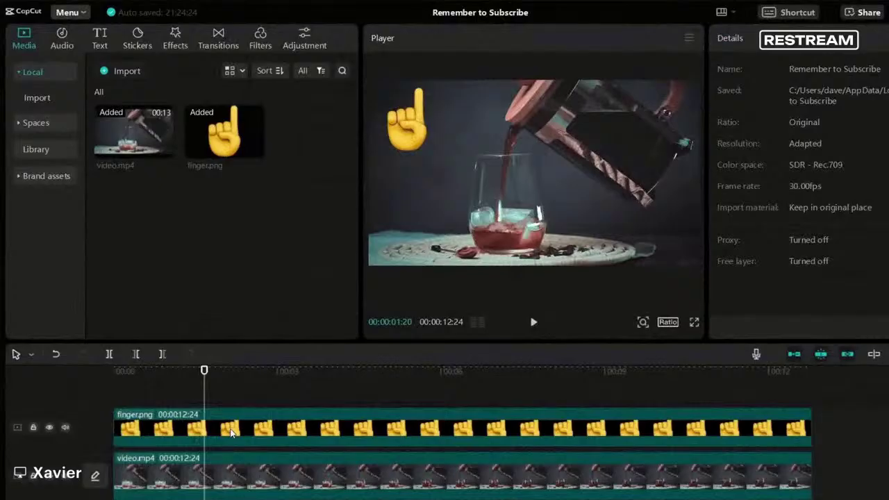
left_click(232, 433)
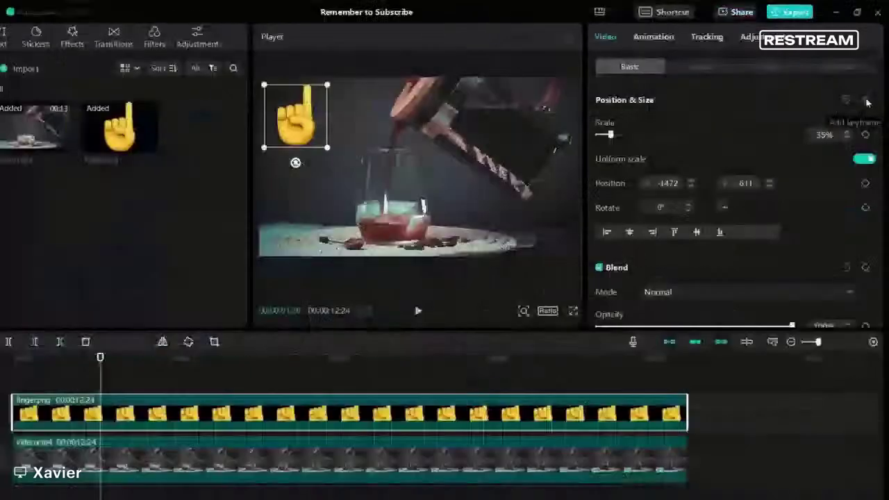
left_click(867, 102)
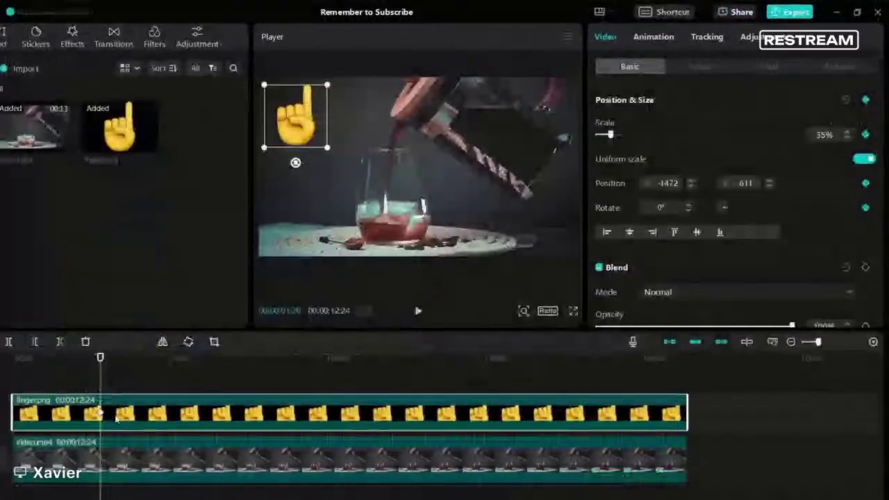
At 00:00:02:13, move the finger image to the frame's lower-right area at X 1484, Y -410 as a second keyframe.
left_click(122, 360)
left_click(141, 359)
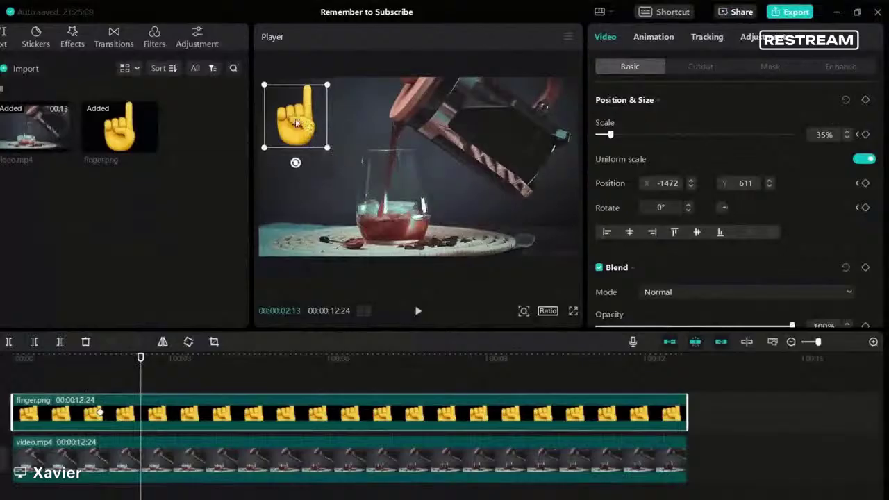
left_click_drag(295, 121, 540, 202)
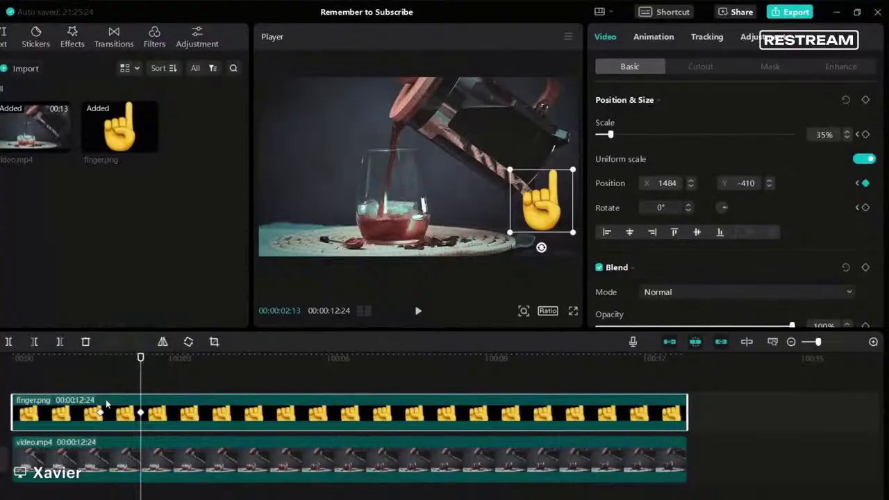
Play back the finger's movement from before the first keyframe until past the second.
left_click(86, 378)
left_click(46, 414)
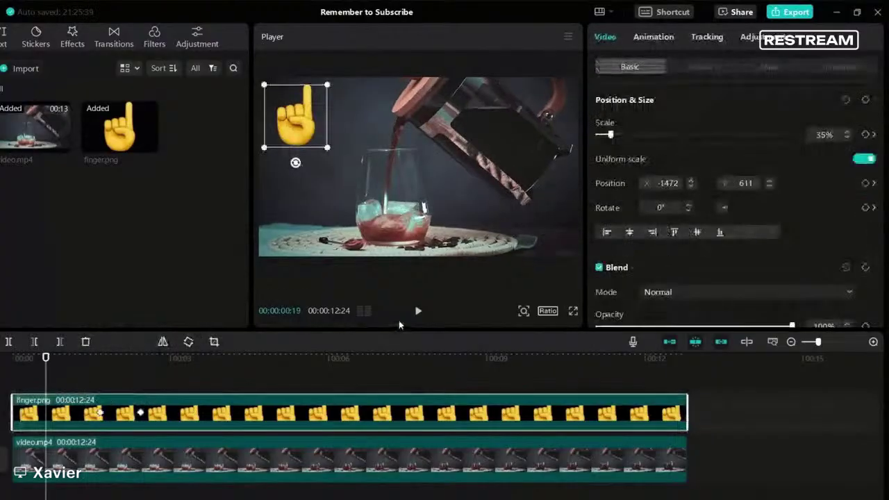
left_click(420, 311)
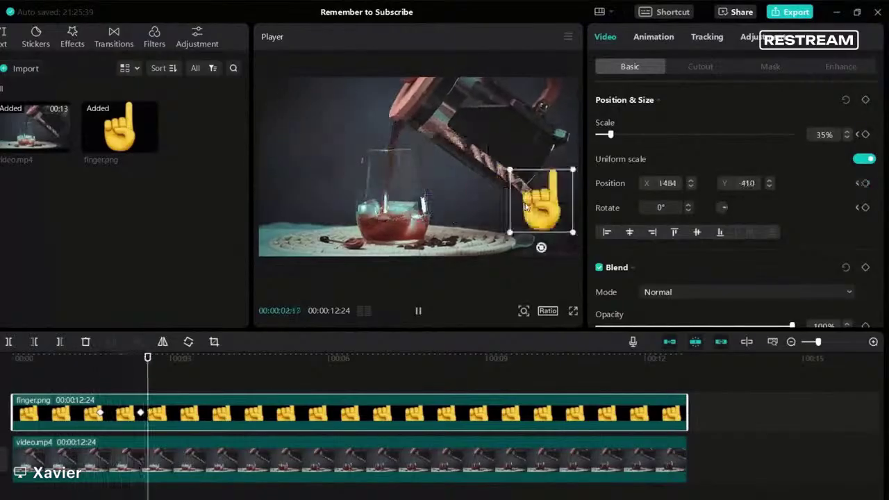
left_click(419, 311)
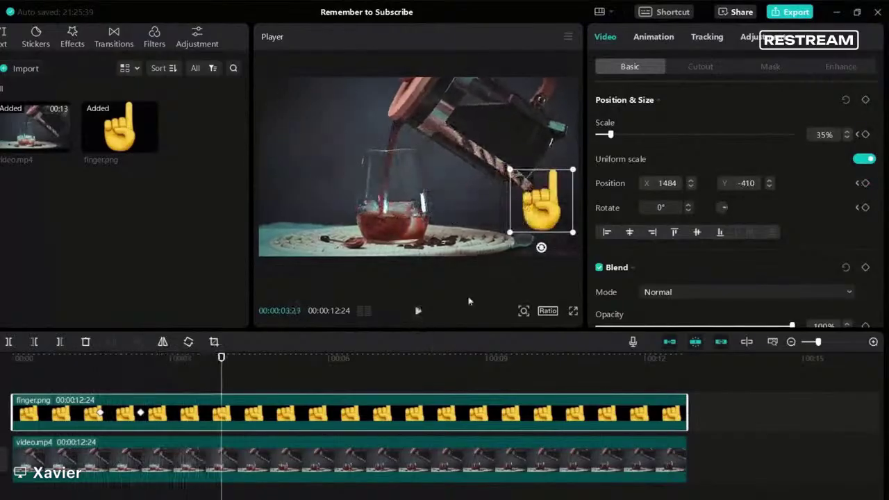
Compare the finger's position at the two keyframes, scrub between them, and replay the movement.
left_click(101, 415)
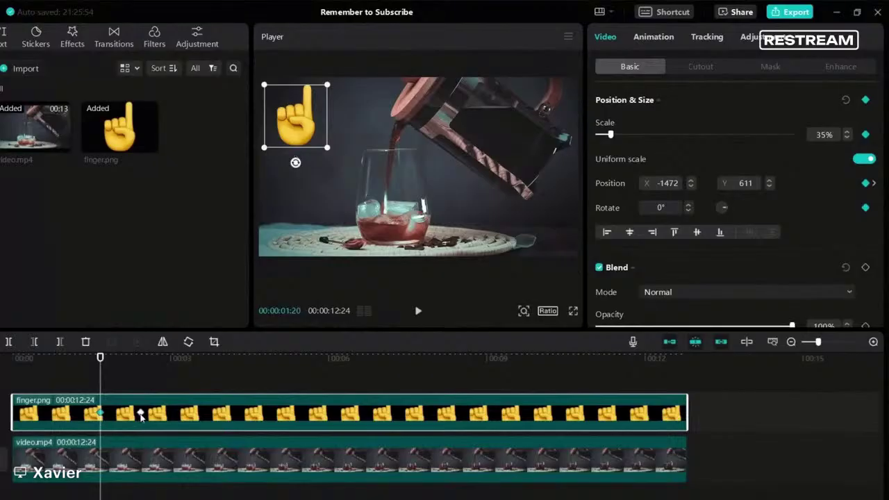
left_click(141, 415)
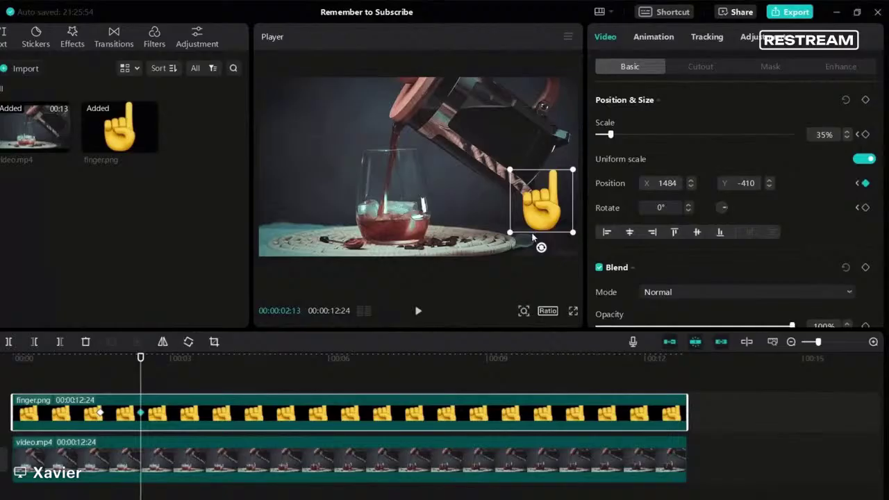
left_click(102, 415)
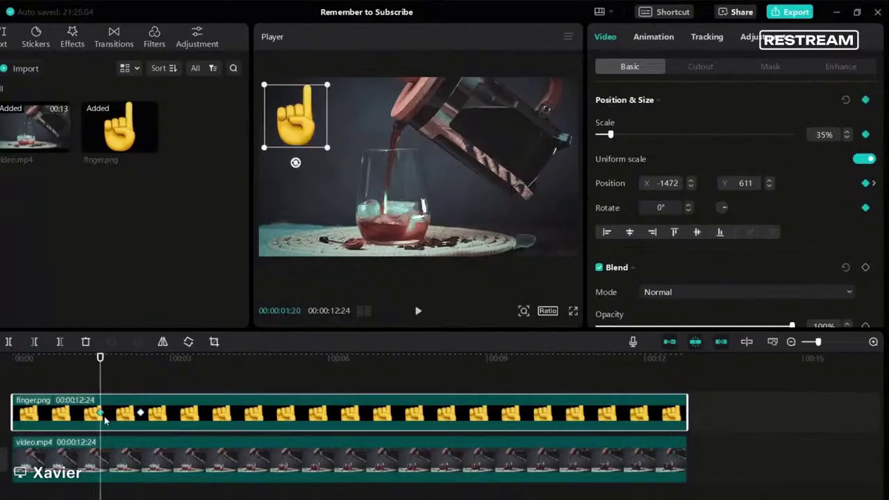
left_click(141, 416)
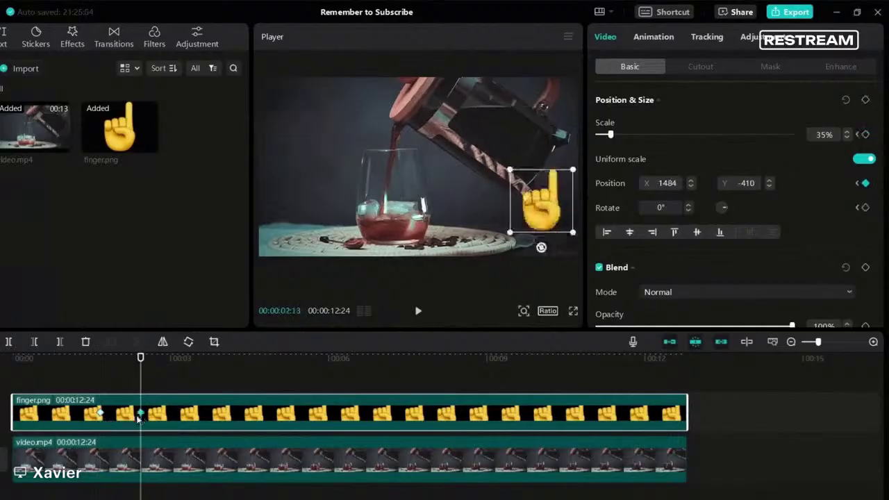
left_click(101, 416)
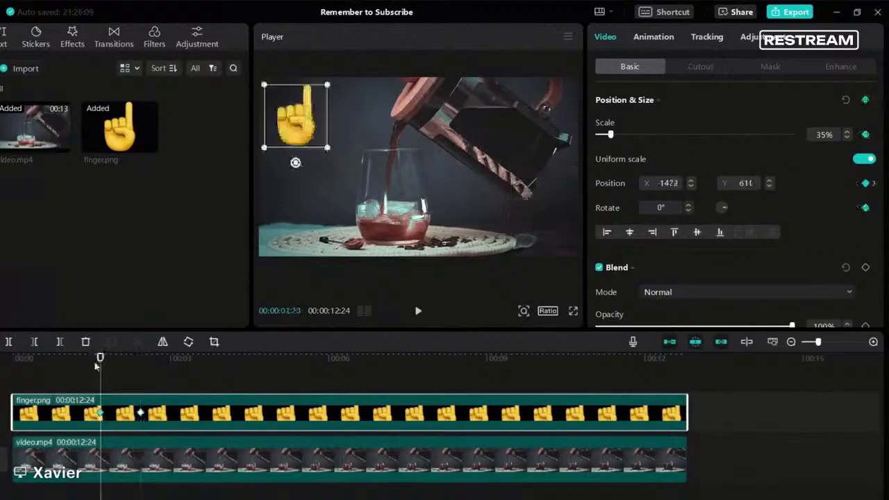
left_click_drag(99, 363, 116, 363)
left_click_drag(424, 206, 541, 247)
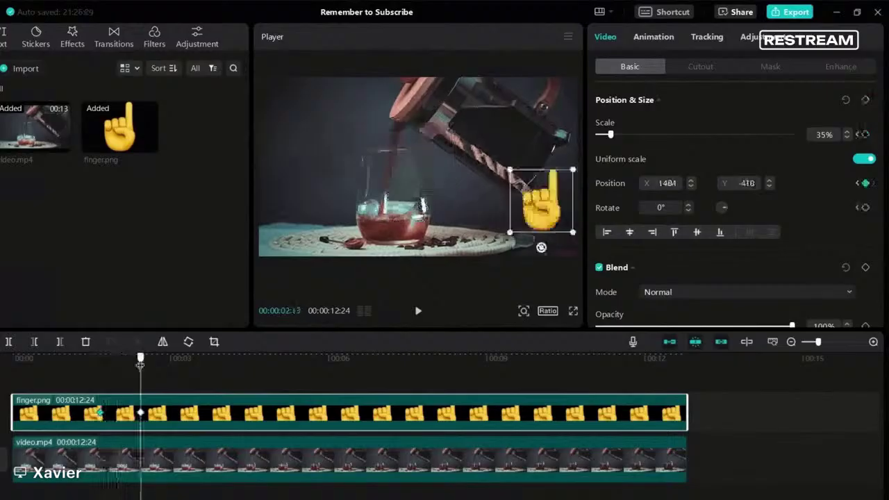
left_click_drag(140, 360, 151, 360)
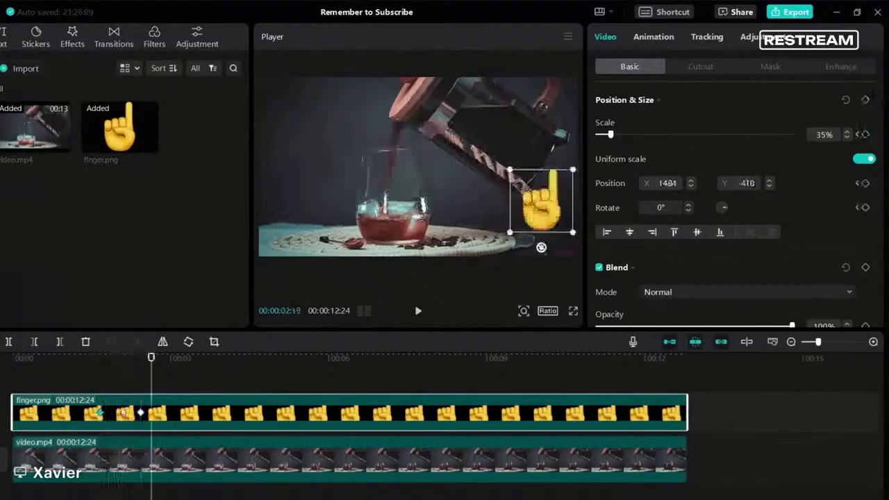
left_click(418, 312)
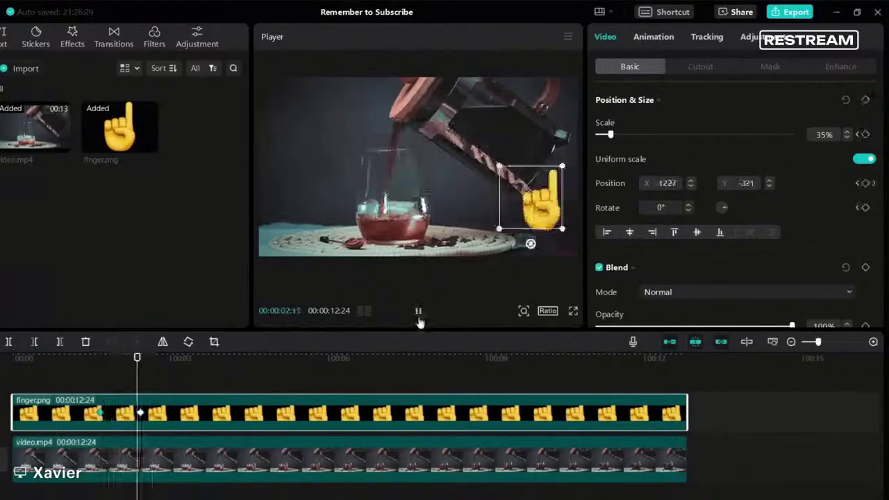
left_click(418, 312)
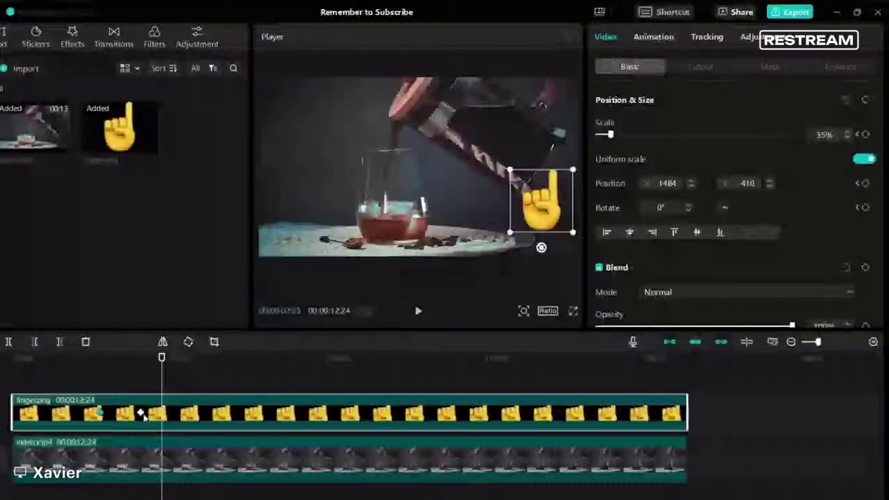
At the second keyframe, center the finger image at X 0, Y 0 and enlarge it to 82%.
left_click(141, 414)
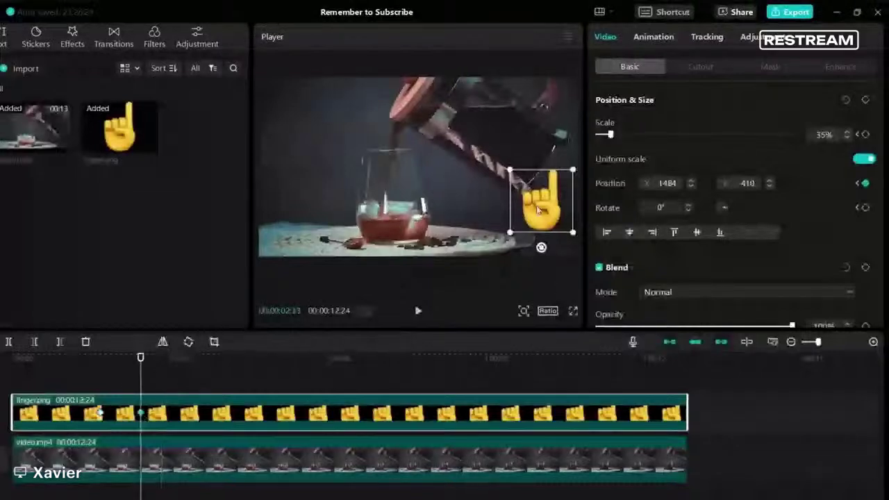
left_click_drag(537, 211, 389, 242)
left_click_drag(449, 194, 403, 223)
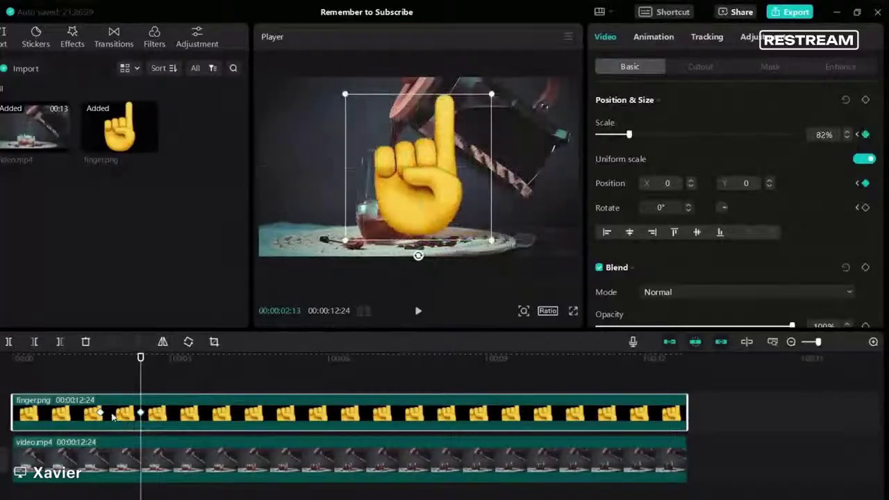
Compare the small and enlarged finger at the two keyframes, nudge the second keyframe slightly later, and play the animation.
left_click(102, 414)
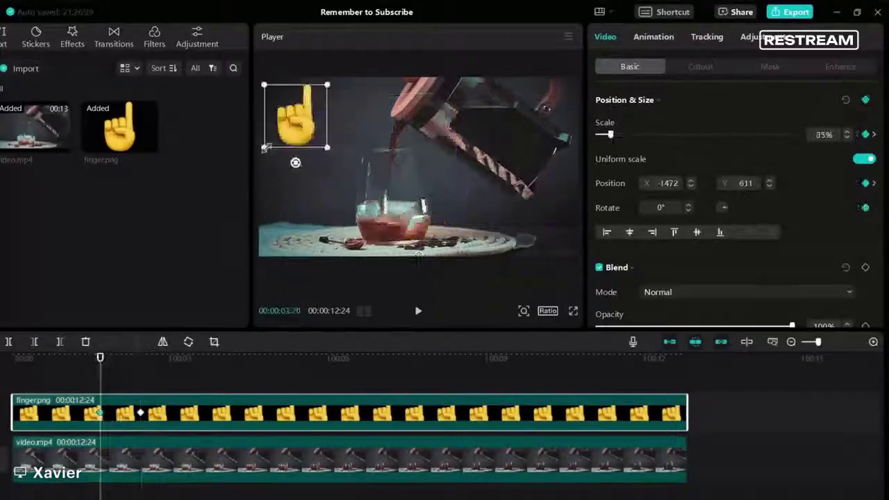
left_click(141, 415)
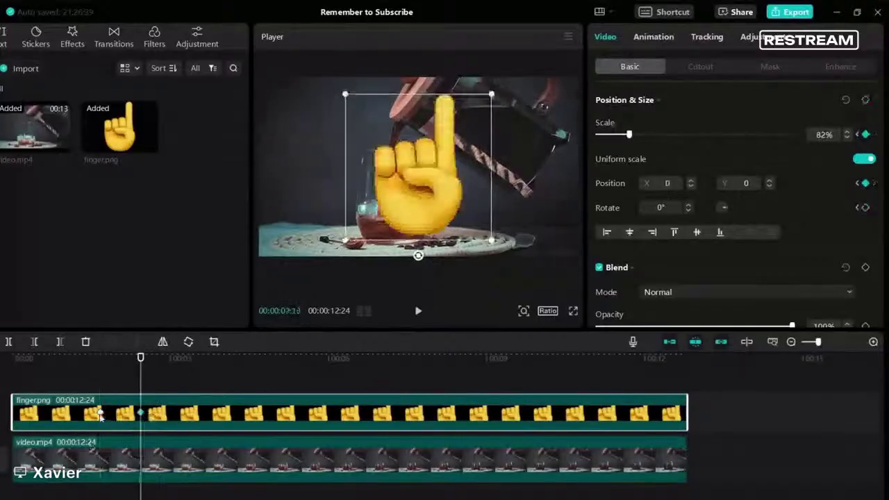
left_click_drag(102, 415, 100, 414)
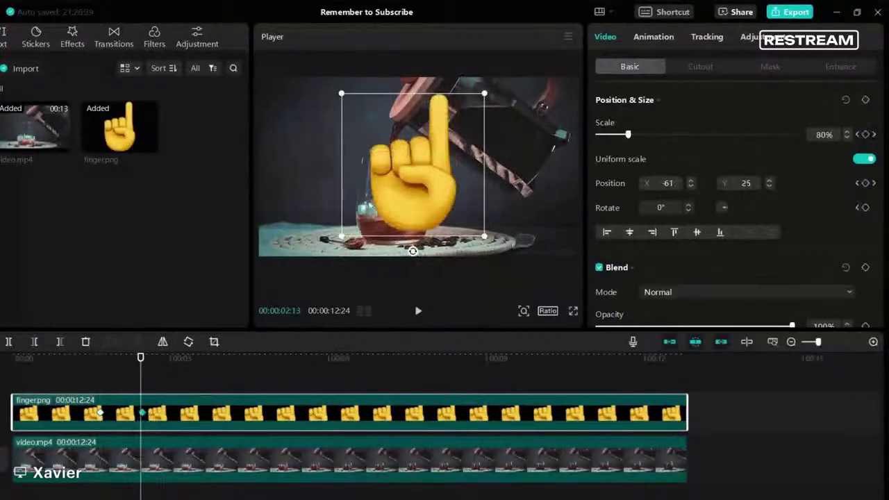
left_click(100, 414)
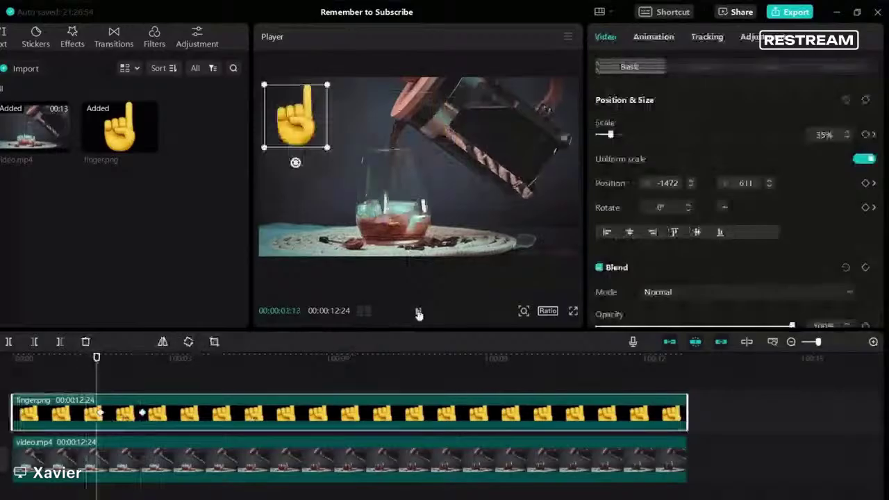
left_click(418, 312)
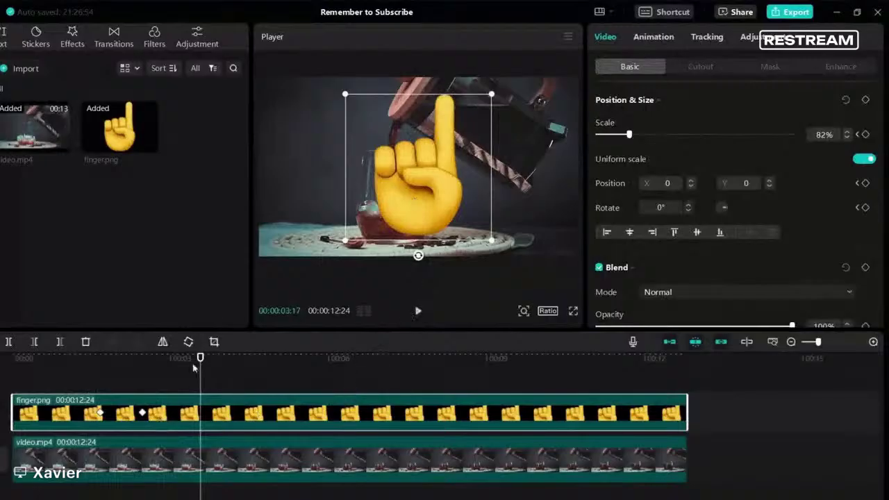
Add a third Position & Size keyframe to the finger clip at 00:00:04:17, keeping it centered at 82%.
left_click_drag(196, 370, 215, 393)
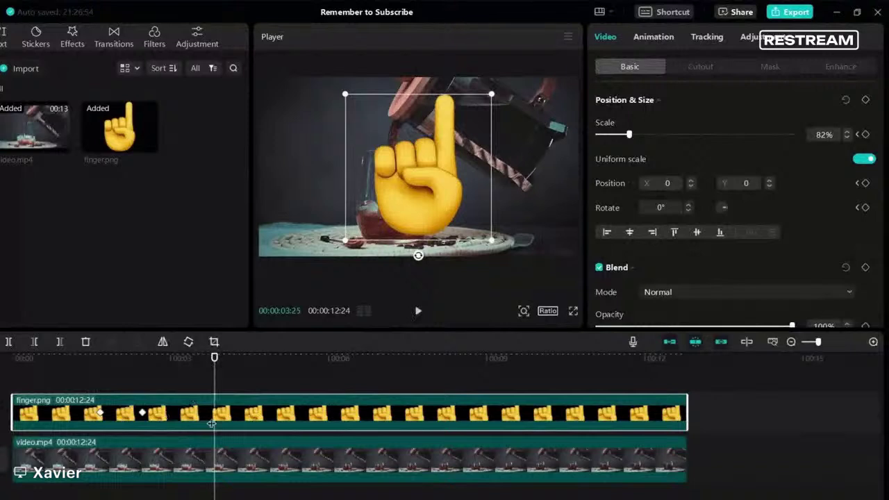
left_click(253, 416)
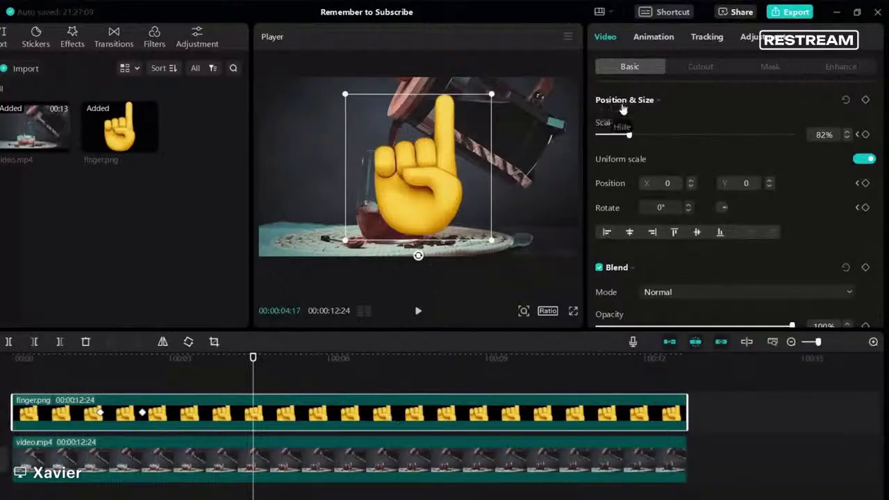
left_click(866, 101)
At 00:00:05:05, keyframe the finger image at X -1175, Y 0, shrunk to 35% and rotated to -90°.
left_click_drag(254, 359, 285, 359)
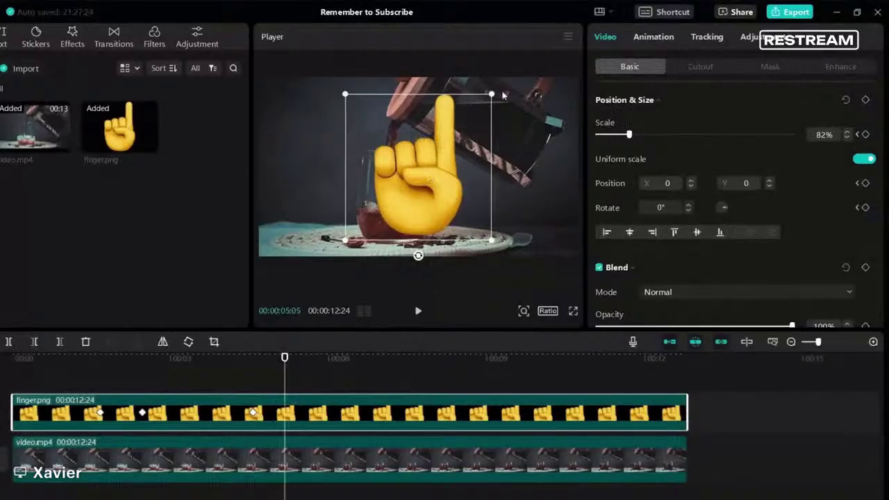
left_click_drag(436, 208, 336, 209)
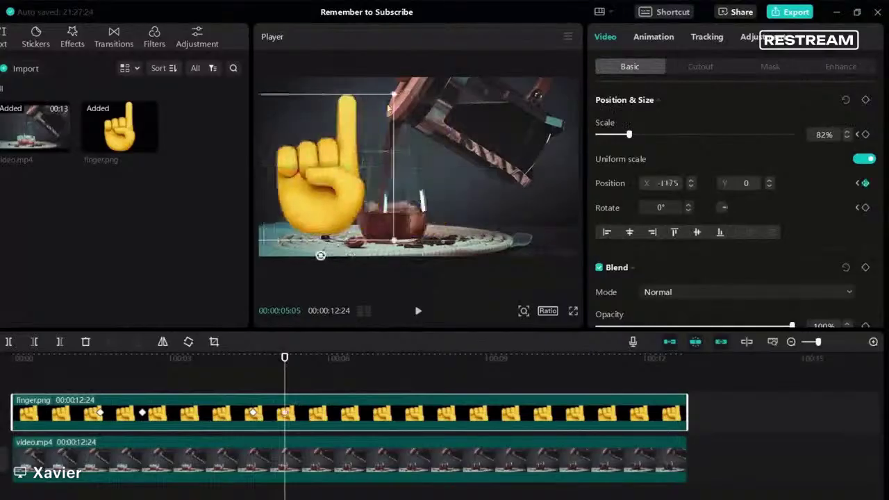
left_click_drag(393, 94, 351, 136)
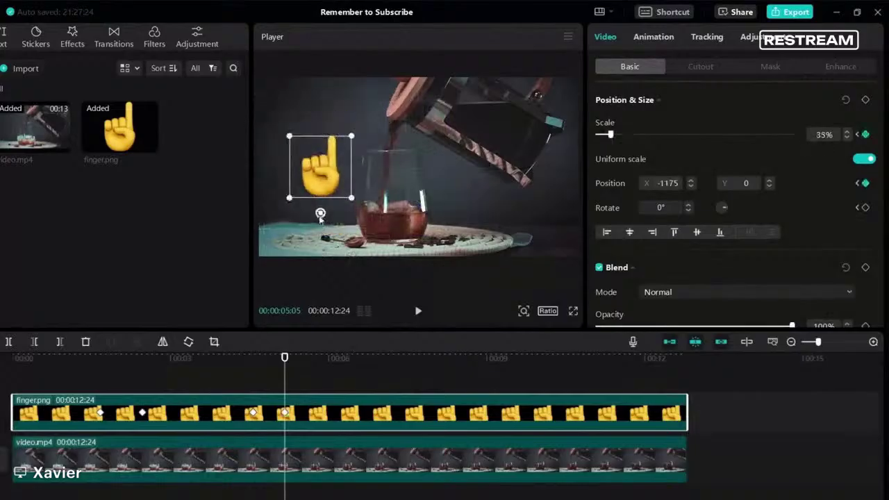
left_click_drag(321, 230, 400, 172)
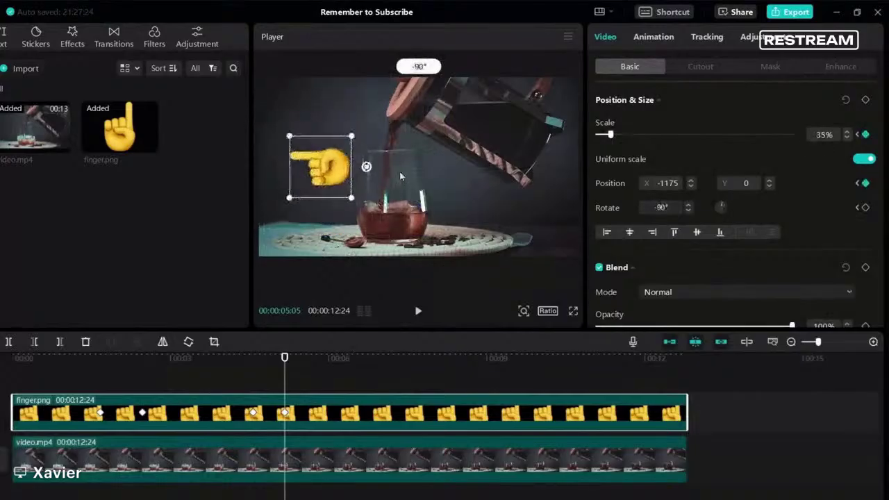
Play the finger's shrinking and rotating animation, and compare its third and fourth keyframes.
left_click(253, 413)
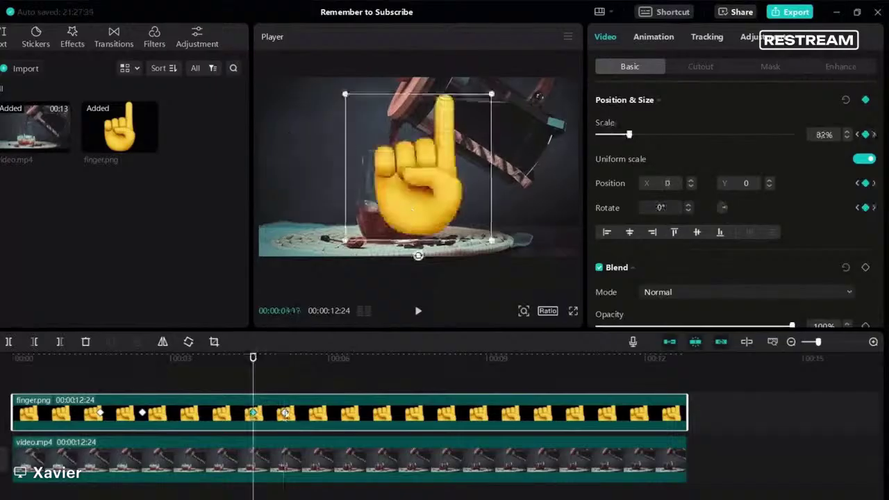
left_click(310, 282)
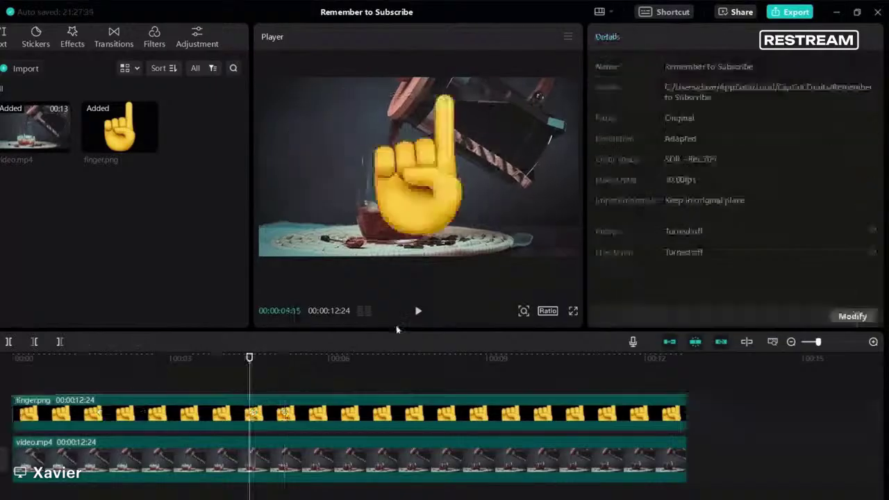
left_click(417, 314)
left_click(288, 426)
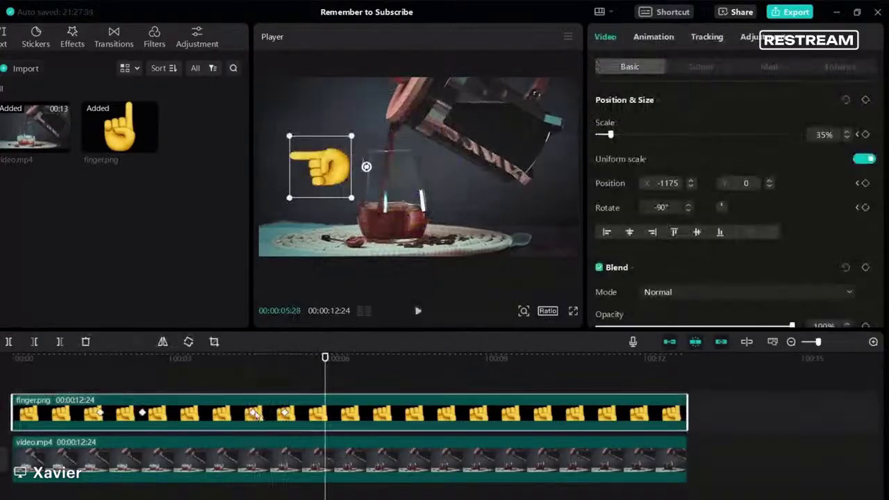
left_click(254, 414)
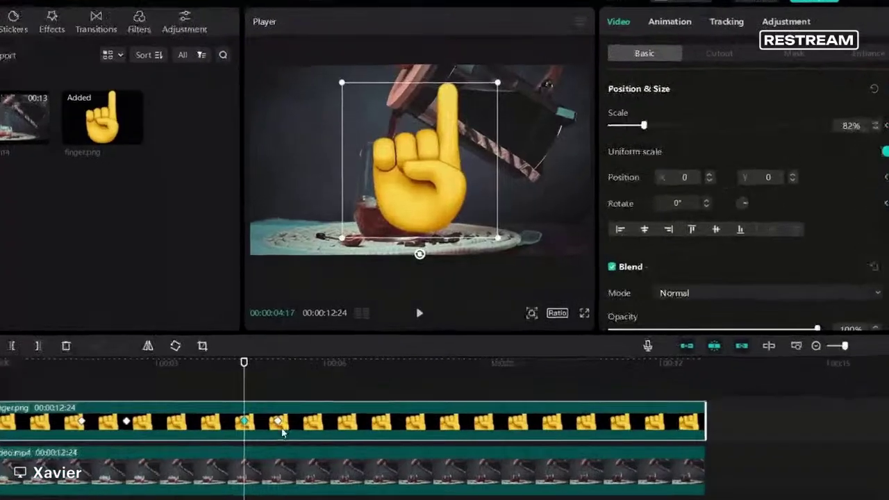
left_click(275, 426)
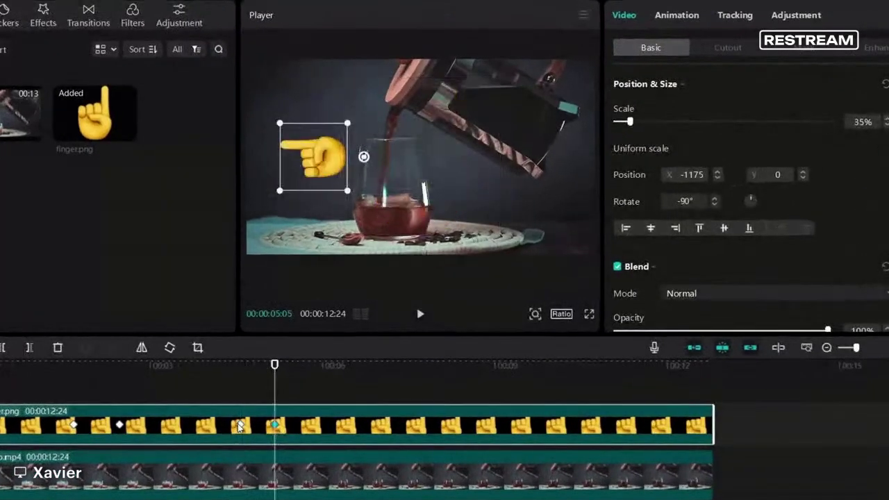
Switch repeatedly between the finger's centered upright keyframe and its sideways keyframe to compare the size, position and rotation.
left_click(241, 425)
left_click(275, 426)
left_click(240, 425)
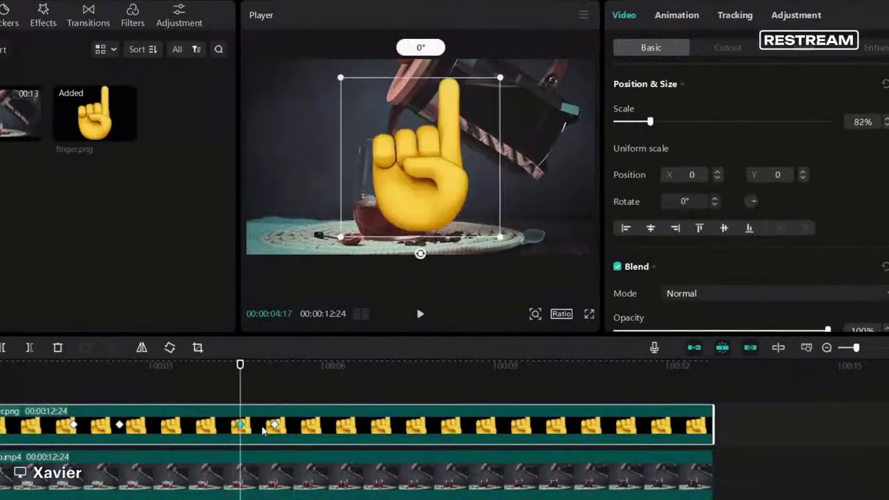
left_click(275, 425)
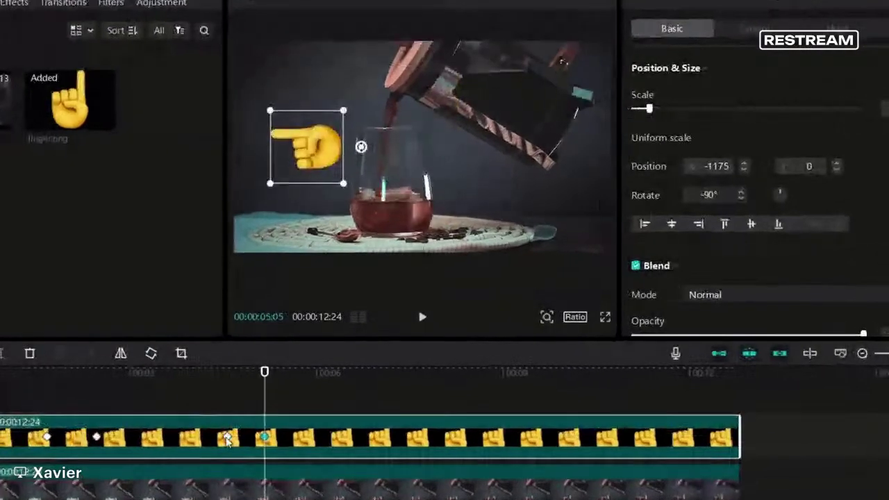
left_click(240, 425)
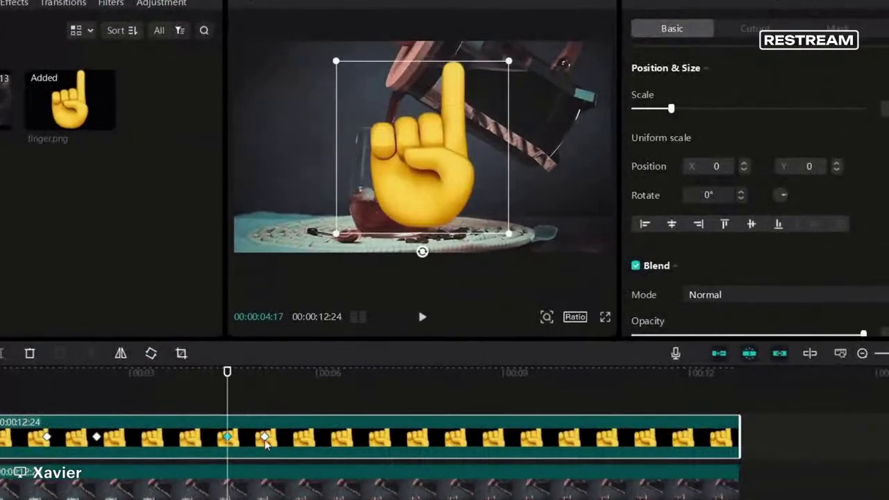
left_click(265, 438)
left_click(227, 438)
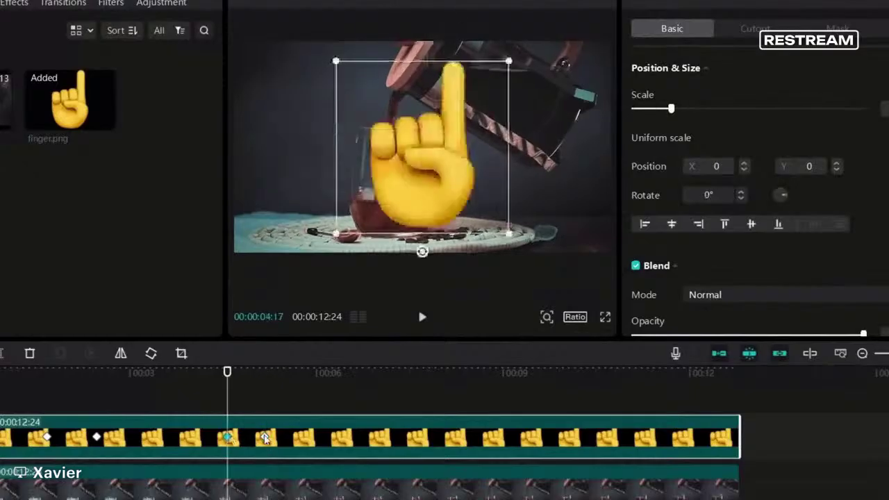
Move the finger's fourth keyframe out to 00:00:07:25 and play the slower animation.
left_click(265, 438)
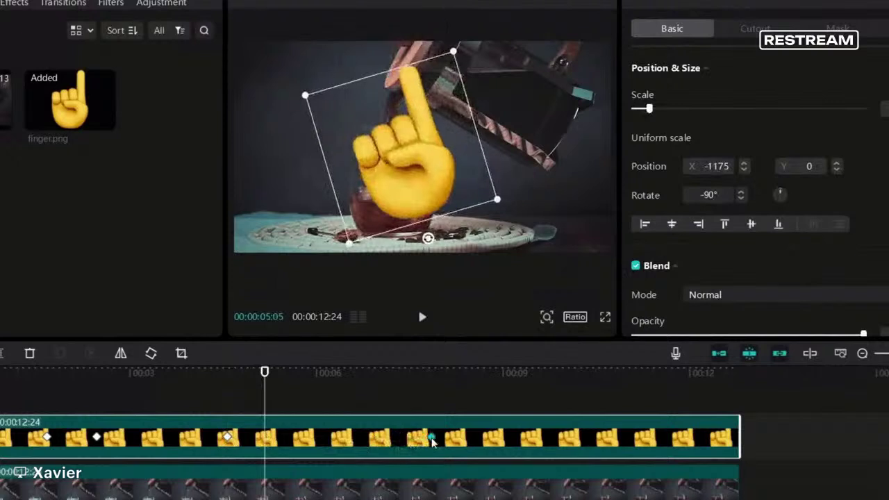
left_click(209, 403)
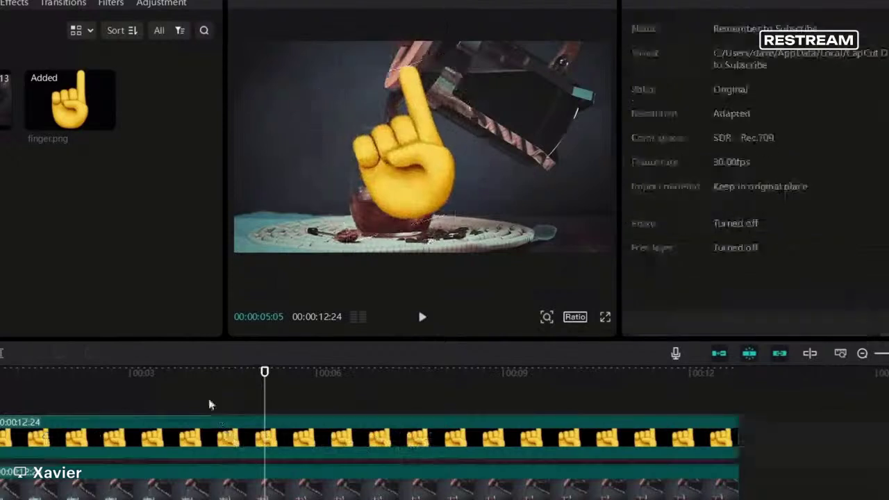
left_click(352, 410)
left_click(423, 316)
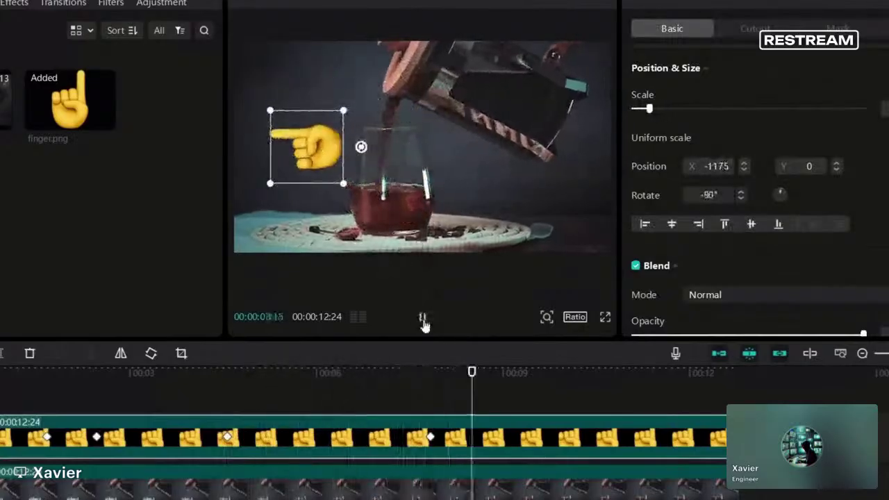
left_click(421, 318)
Shorten the gap between the finger's third and fourth keyframes, moving the fourth to 00:00:05:10 and still closer, and play the faster animation.
left_click(227, 437)
left_click(430, 438)
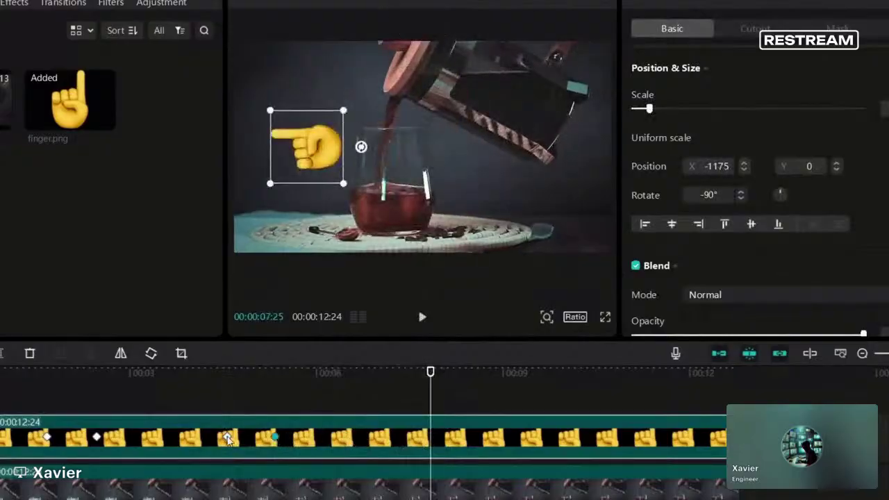
left_click(227, 437)
left_click(274, 437)
left_click(210, 437)
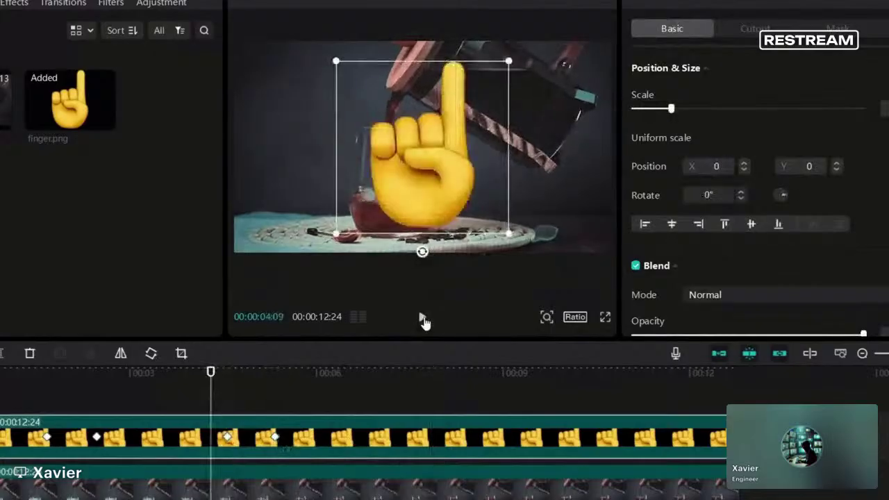
left_click(422, 319)
left_click(422, 319)
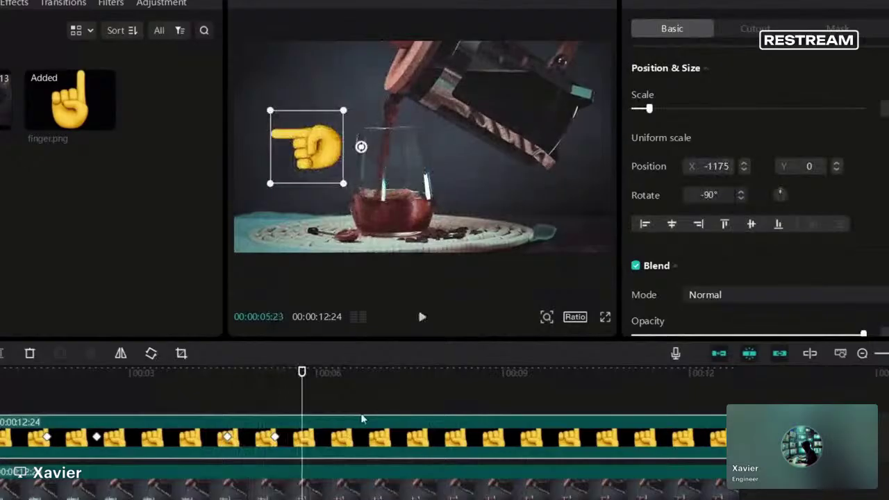
left_click(275, 438)
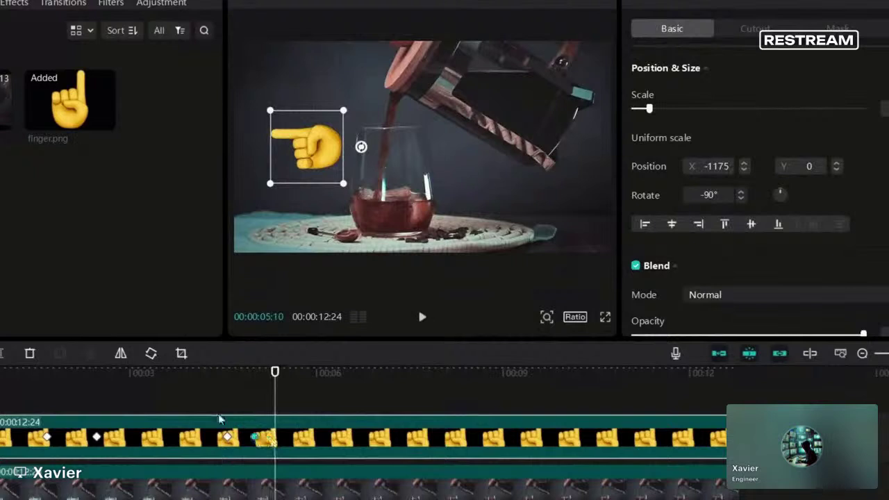
left_click(245, 440)
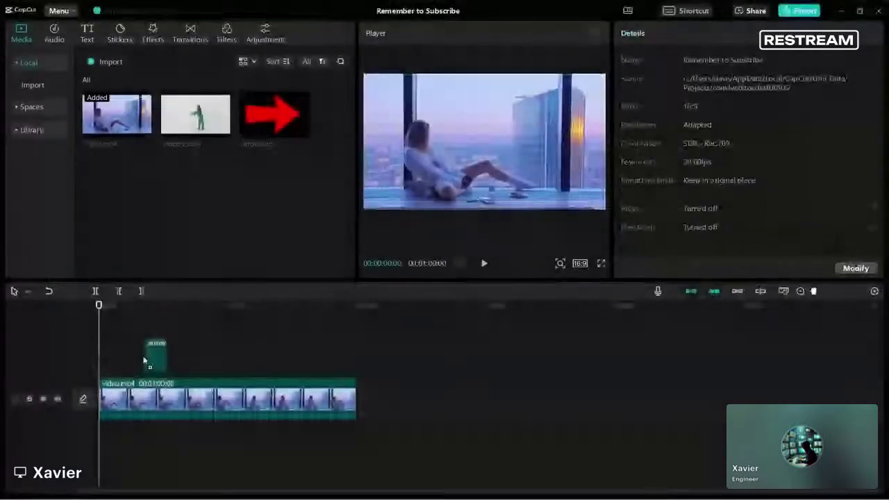
Overlay arrow.png above video.mp4 for the full 00:01:00:00, scaled to 24% and raised to Y 349.
left_click_drag(144, 360, 356, 360)
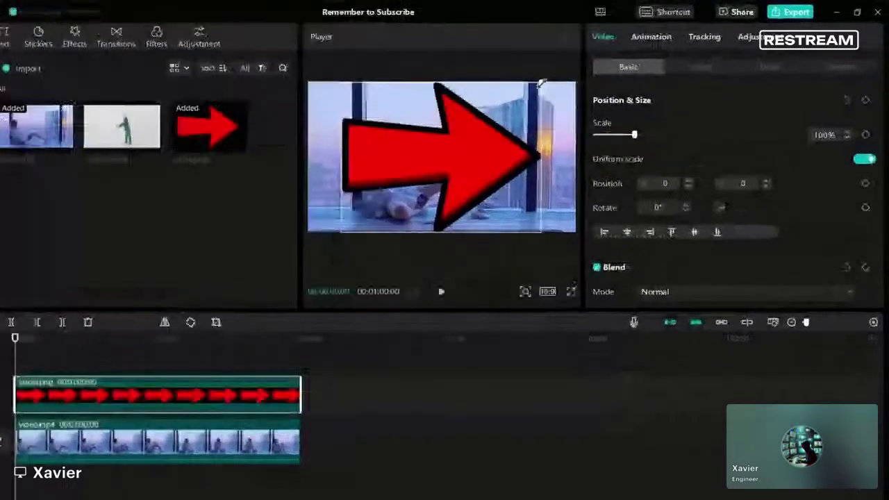
left_click_drag(541, 83, 465, 139)
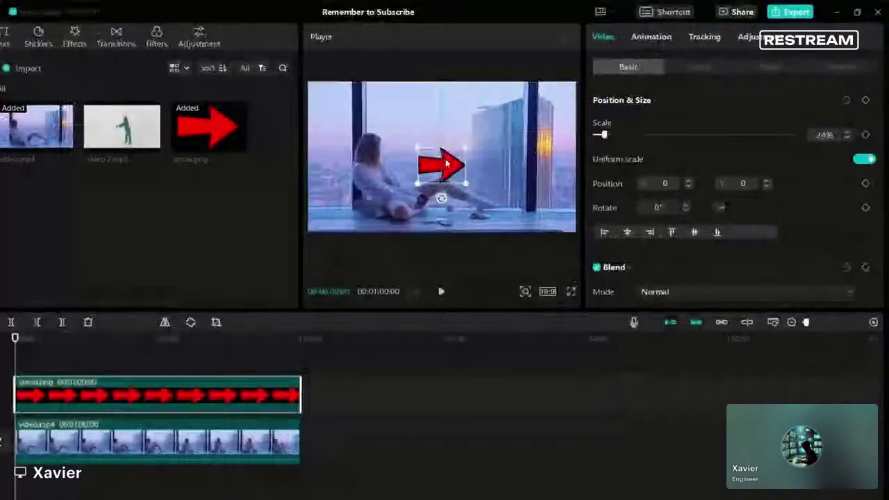
left_click_drag(447, 164, 446, 131)
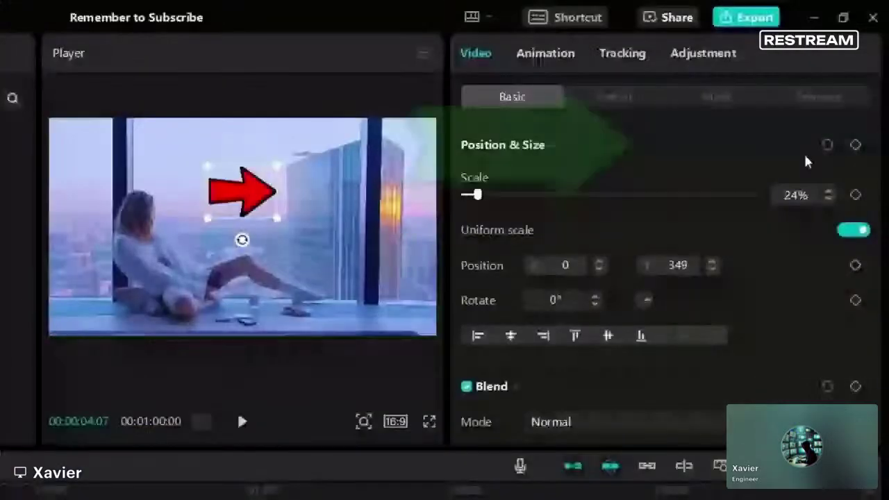
Add a Position & Size keyframe to the arrow at 00:00:04:07, and at 00:00:10:08 move it to X -1468, Y 579.
left_click(856, 146)
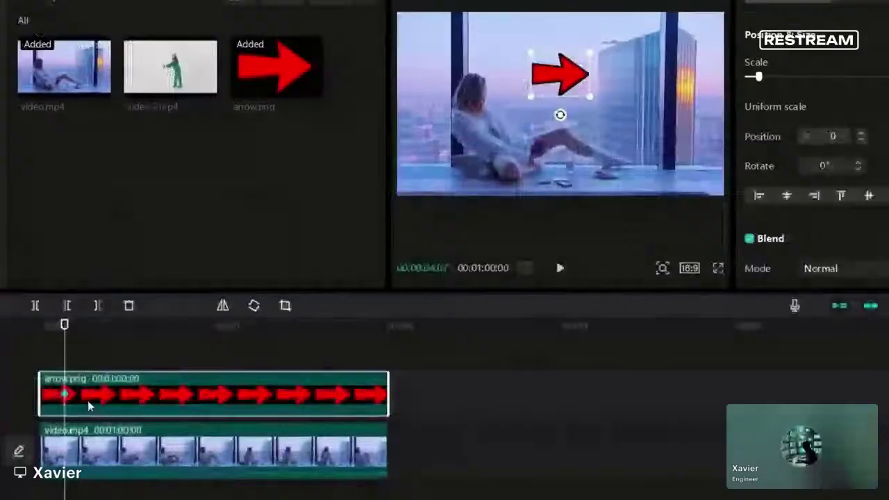
left_click(98, 350)
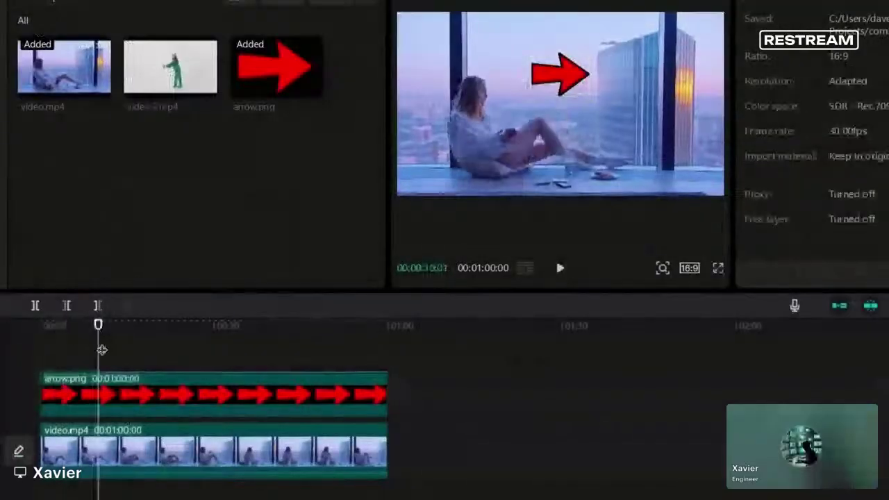
left_click(135, 411)
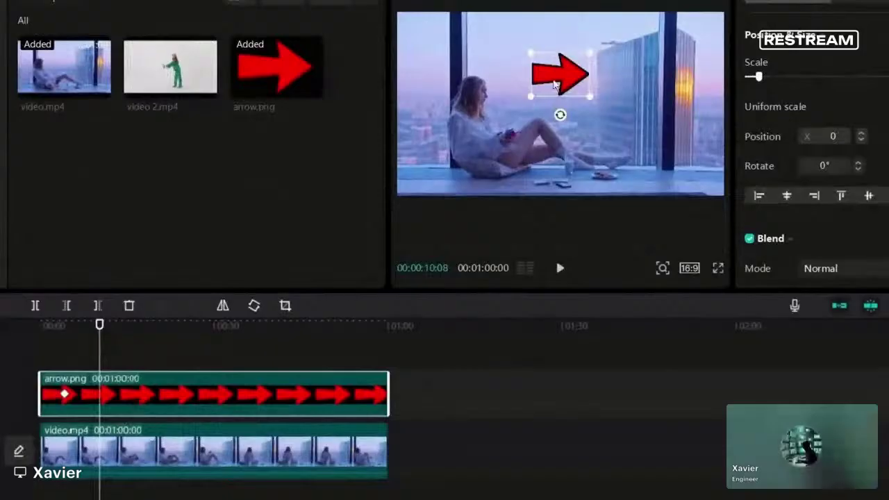
left_click_drag(555, 76, 439, 69)
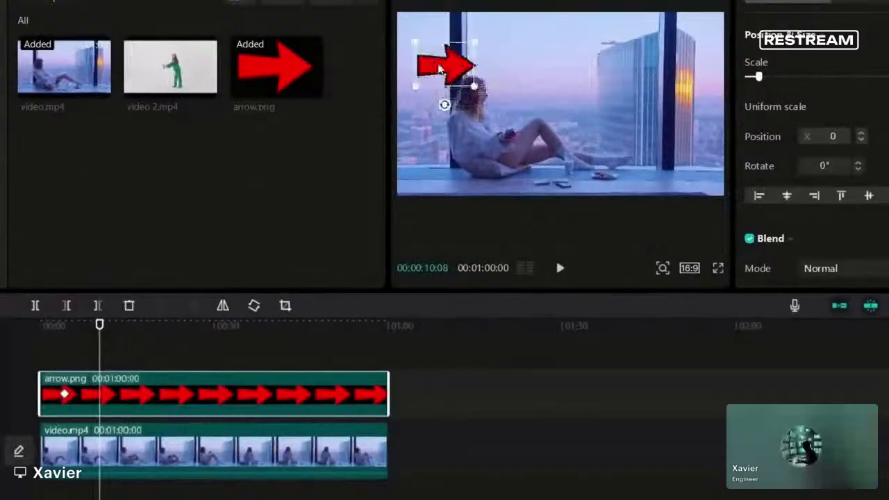
left_click_drag(439, 67, 432, 61)
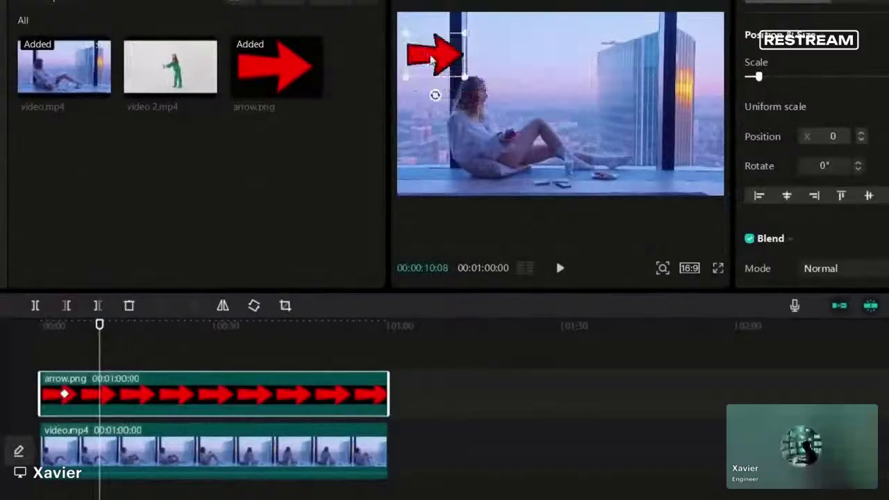
Move the arrow's second keyframe progressively closer to the first, playing the animation in between to check its speed.
scroll(21, 360, "up", 3, "ctrl")
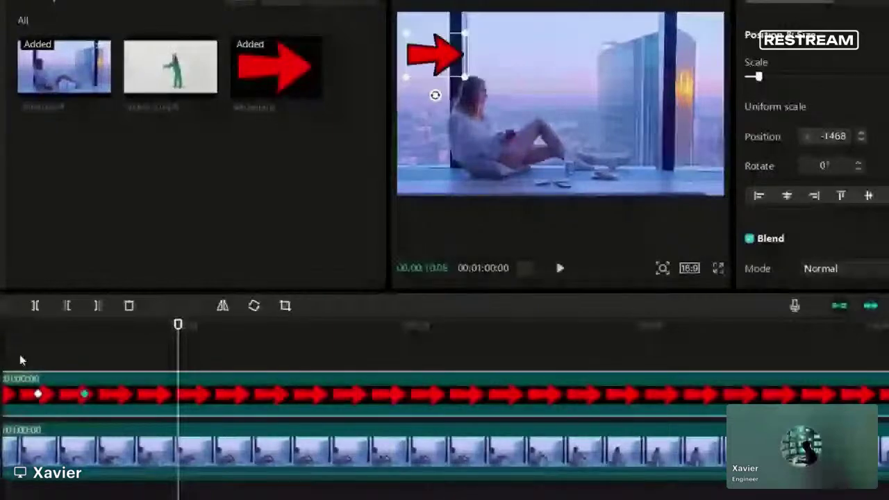
left_click(21, 360)
left_click(560, 267)
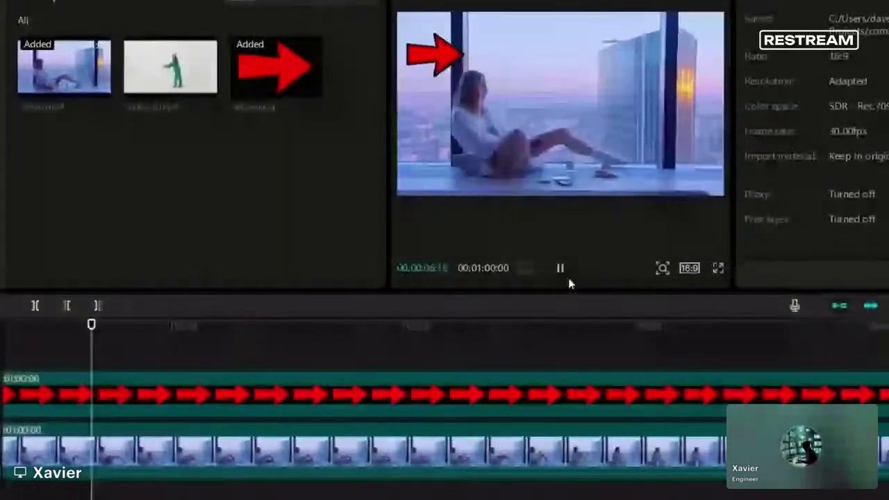
key("space")
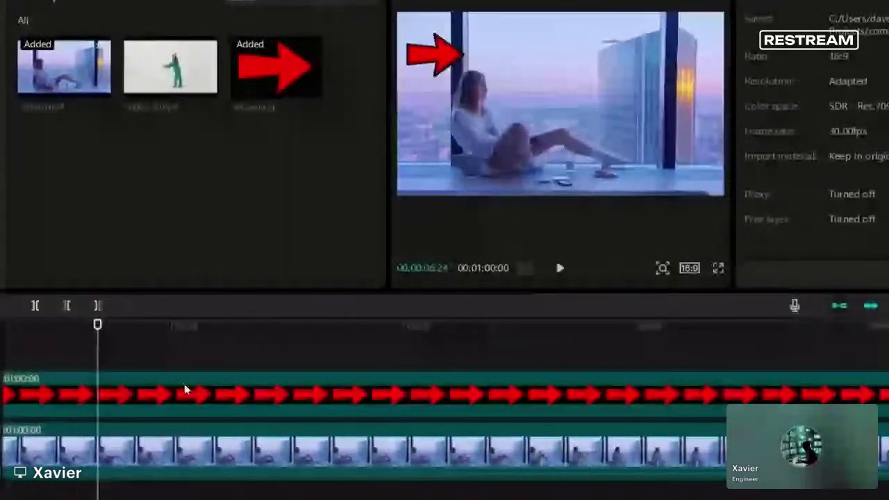
left_click(26, 372)
left_click(26, 368)
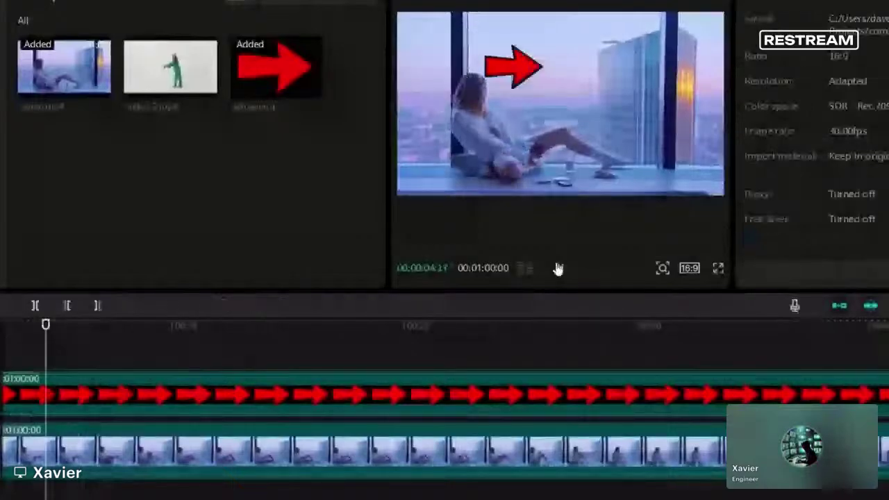
left_click(77, 401)
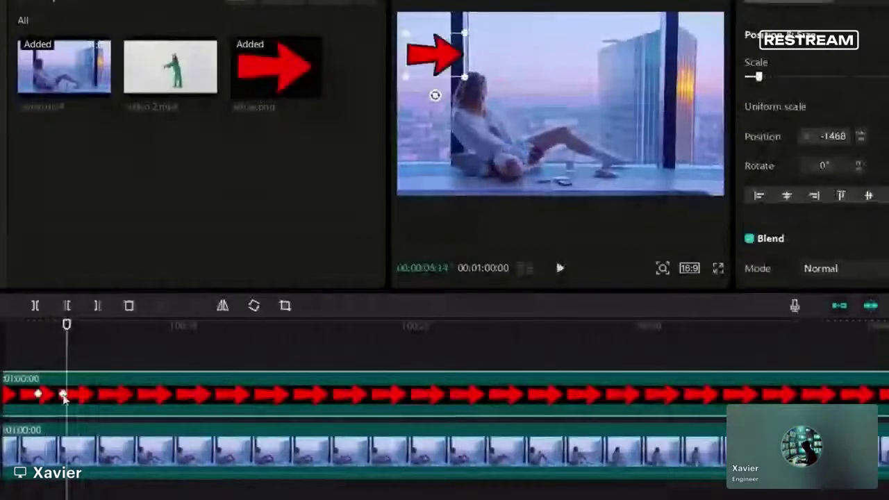
mouse_move(63, 396)
left_mouse_down()
mouse_move(259, 399)
mouse_move(63, 399)
left_mouse_up()
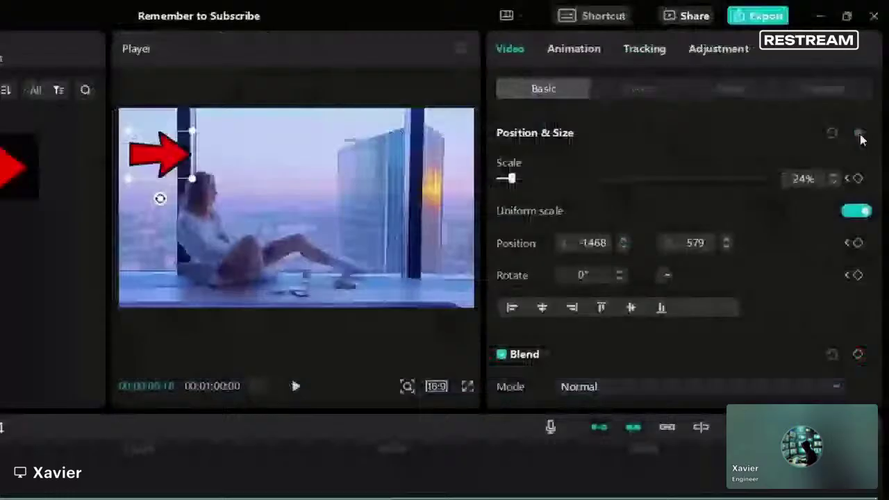
Add a Position & Size keyframe to the arrow at 00:00:06:18, rotate it to 42° at 00:00:07:19, and play the rotation.
left_click(859, 133)
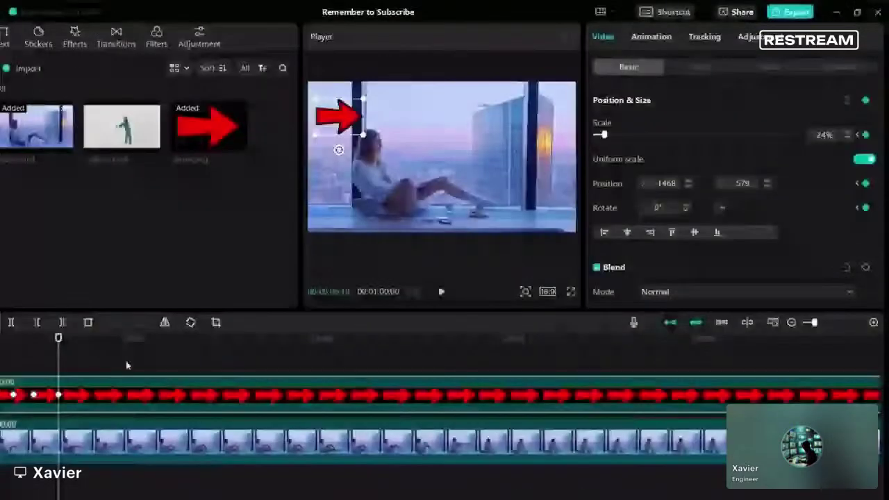
left_click_drag(339, 150, 311, 155)
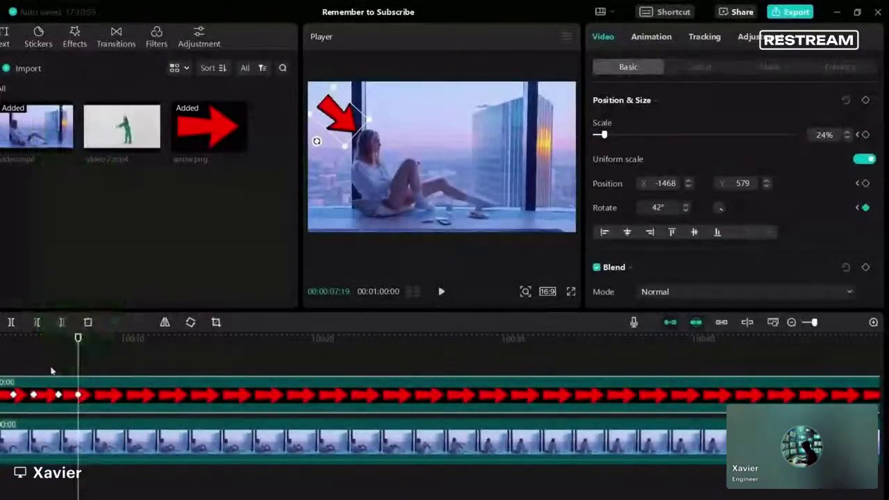
left_click(51, 367)
left_click(88, 397)
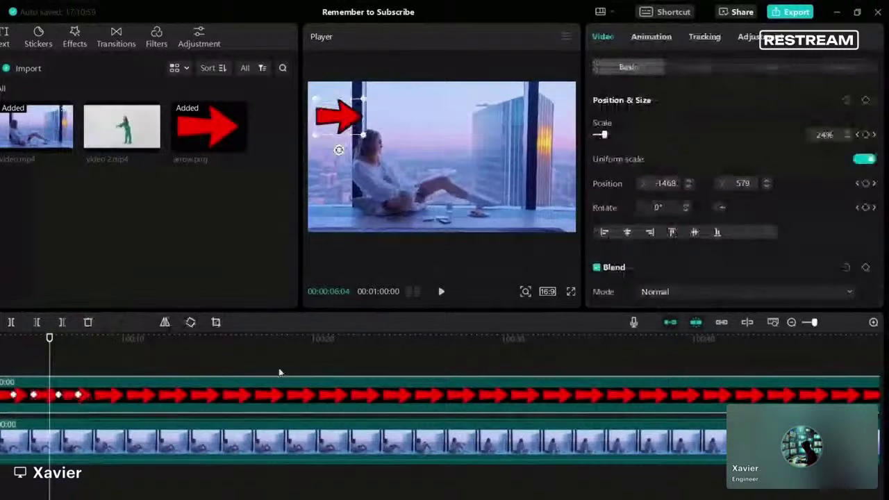
left_click(441, 291)
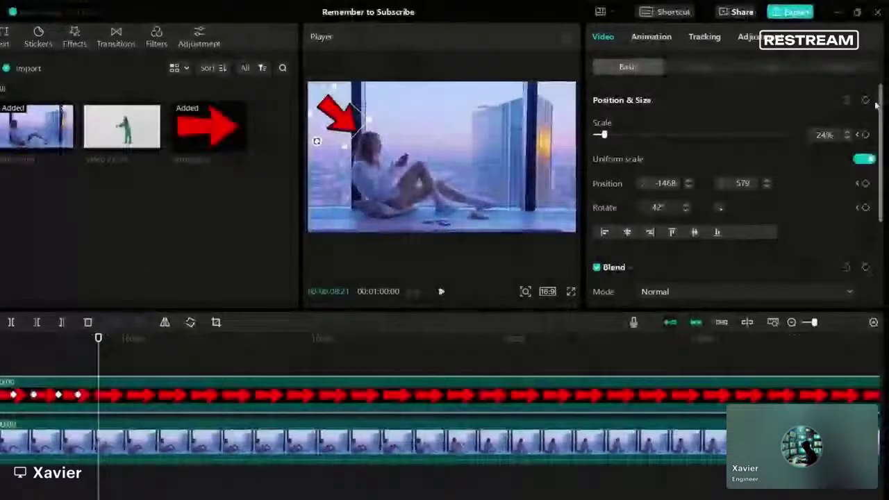
Keyframe the arrow at 00:00:08:21, shrink it to 14% slightly further along the timeline, and play the scaling animation.
left_click(107, 339)
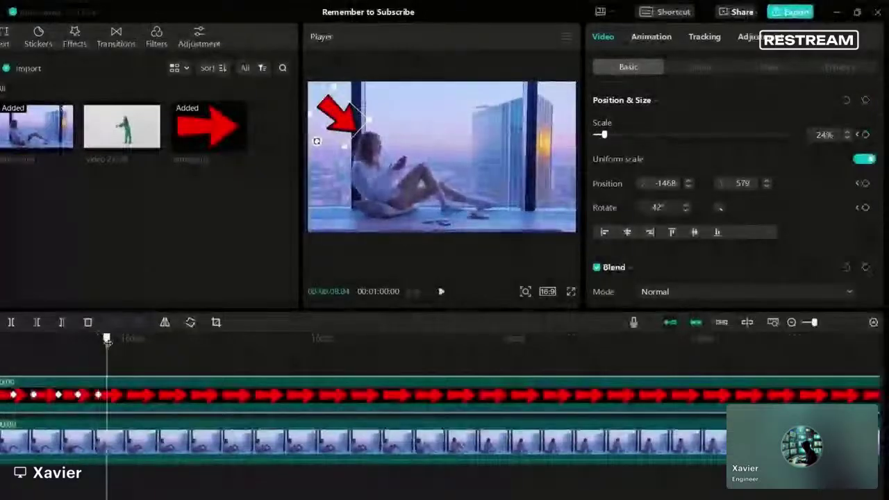
left_click_drag(107, 339, 112, 339)
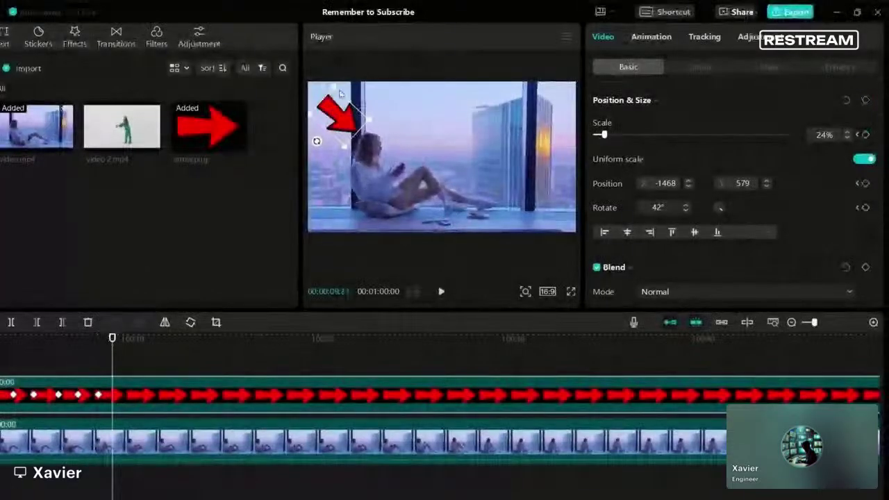
left_click_drag(340, 93, 339, 105)
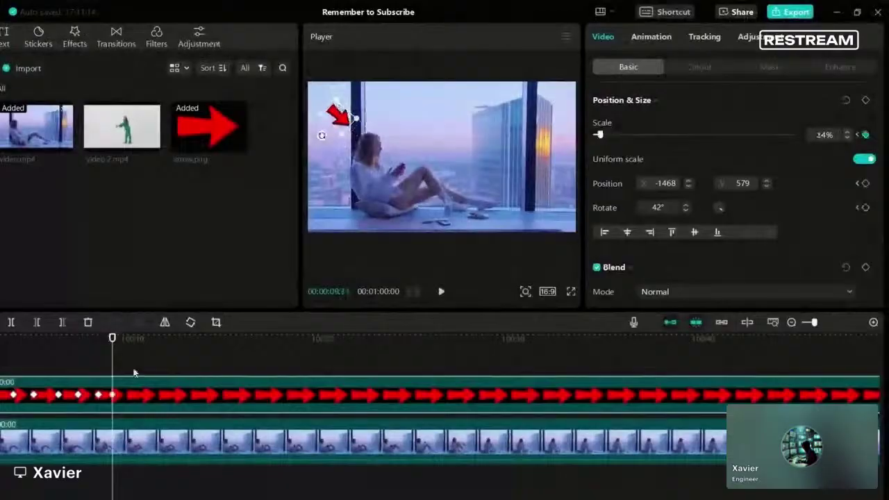
left_click(441, 291)
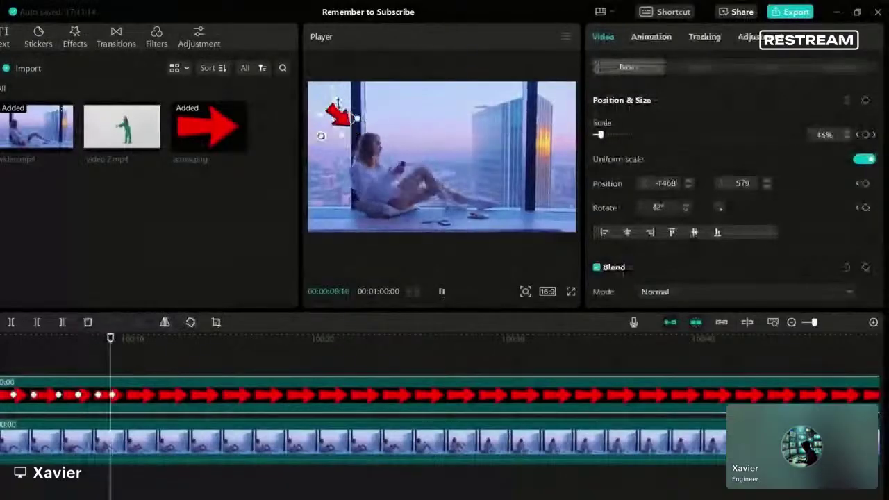
left_click(441, 292)
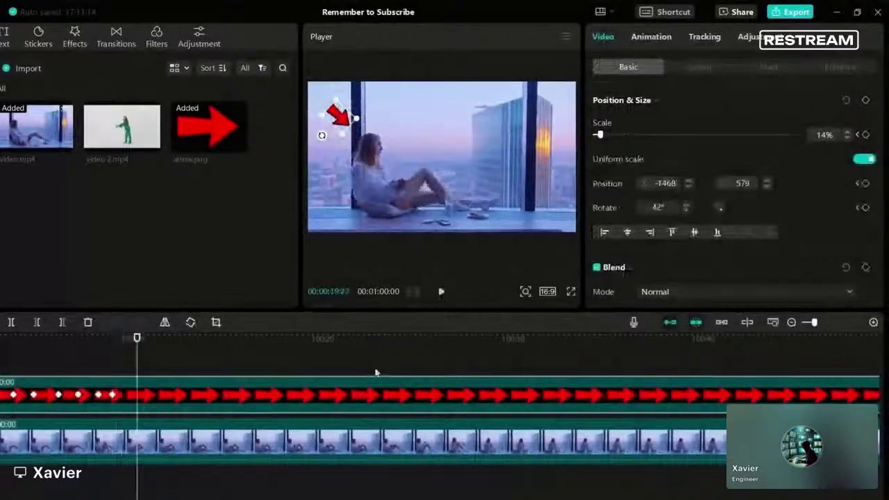
Add a Position & Size keyframe to the arrow at 00:00:10:22, enlarge it to 22% at 00:00:11:08, and play the result.
left_click(866, 100)
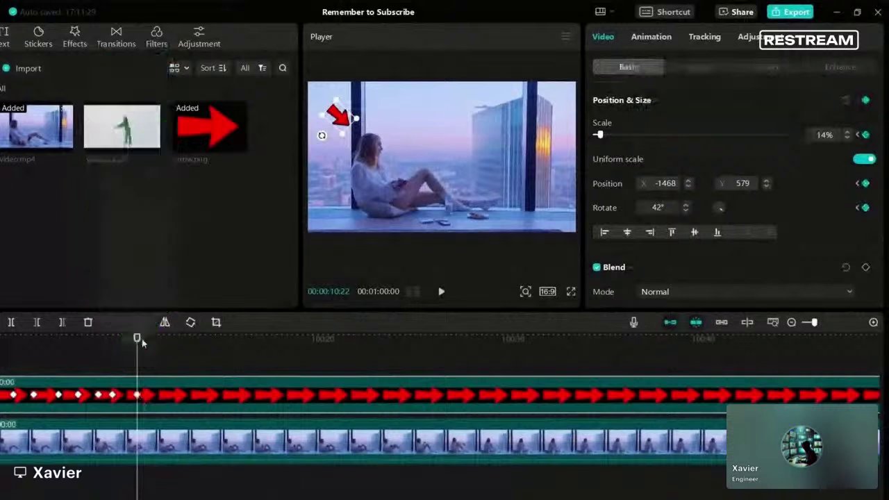
left_click_drag(139, 339, 147, 339)
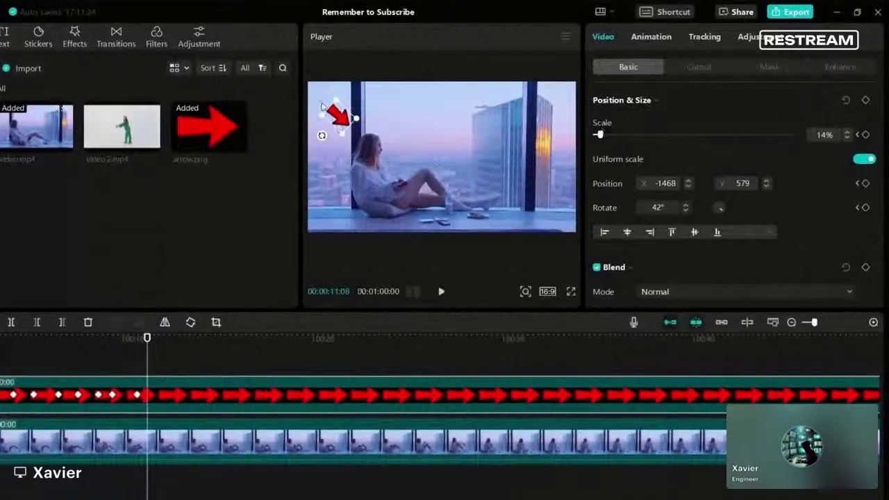
mouse_move(598, 135)
left_mouse_down()
mouse_move(608, 136)
mouse_move(600, 135)
left_mouse_up()
left_click(441, 292)
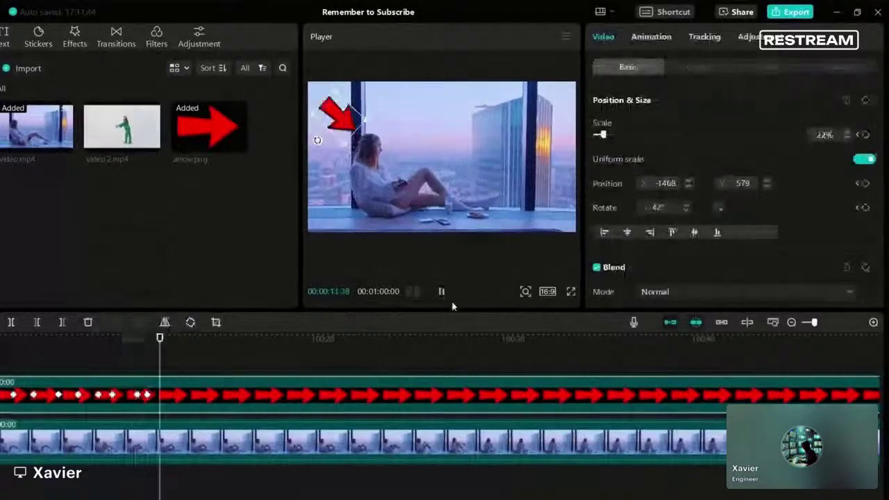
left_click(441, 292)
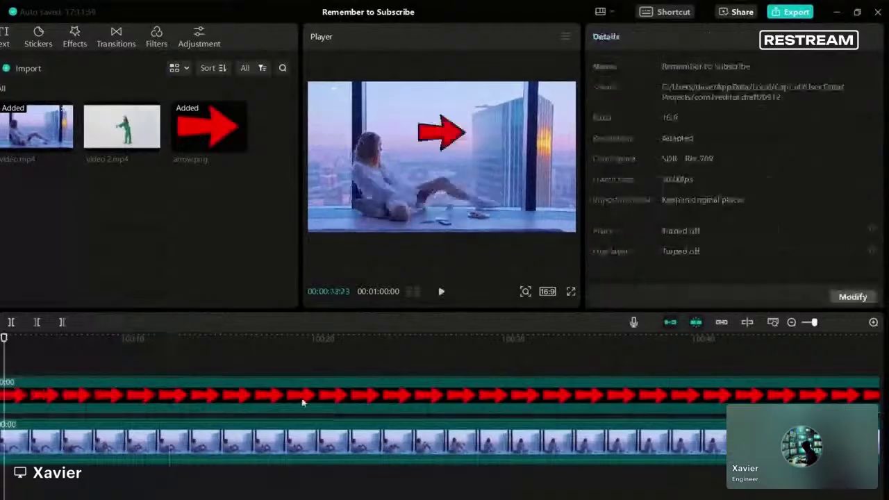
Select the arrow clip and step through its first four keyframes to compare the arrow's position and rotation.
left_click(303, 402)
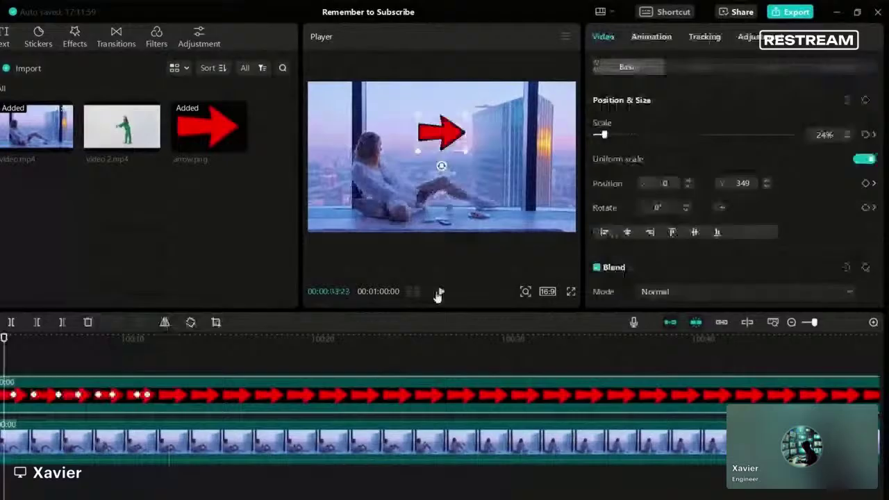
left_click(14, 395)
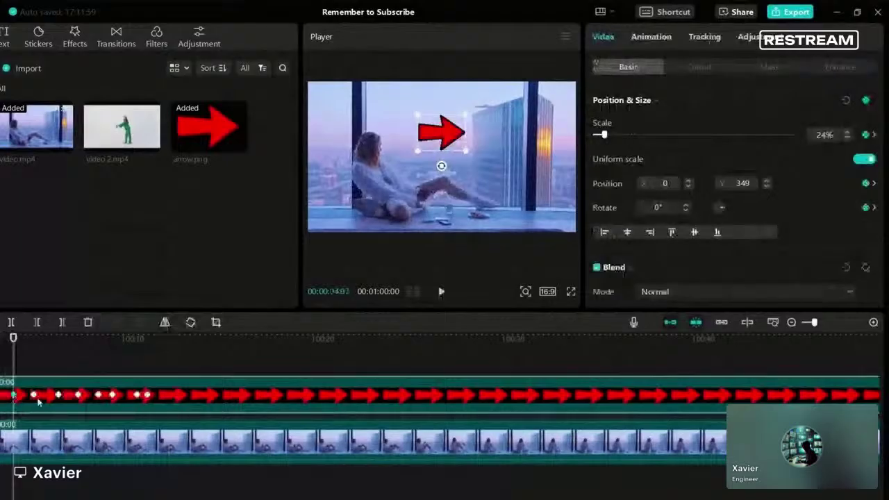
left_click(34, 395)
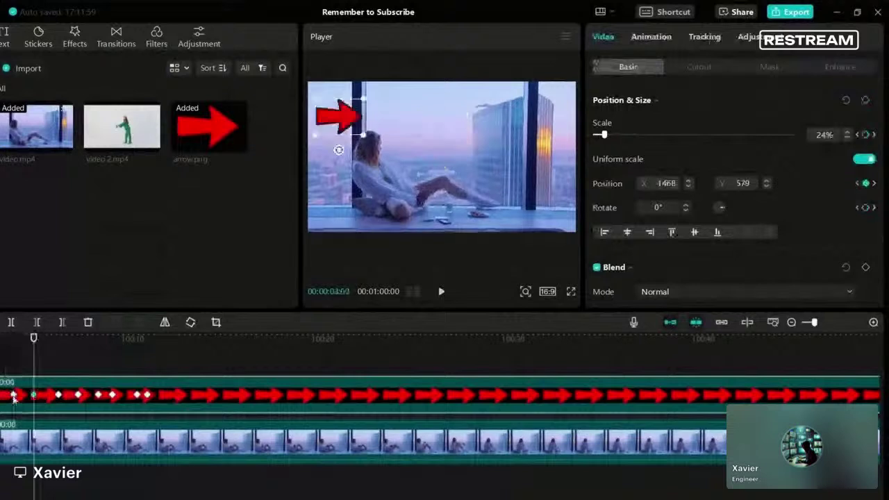
left_click(13, 395)
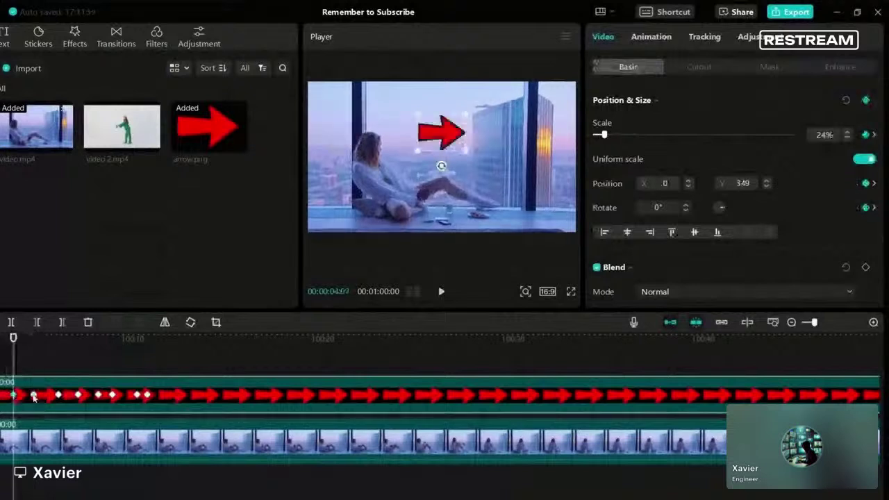
left_click(33, 395)
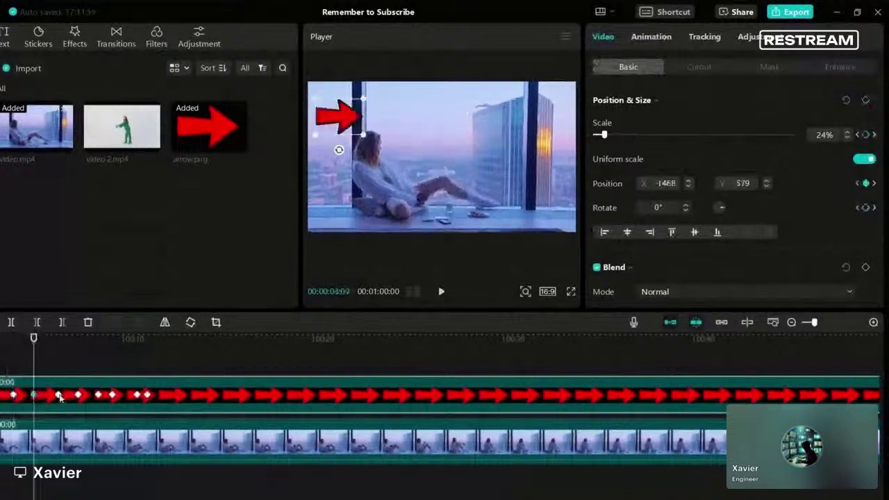
left_click(59, 396)
left_click(78, 396)
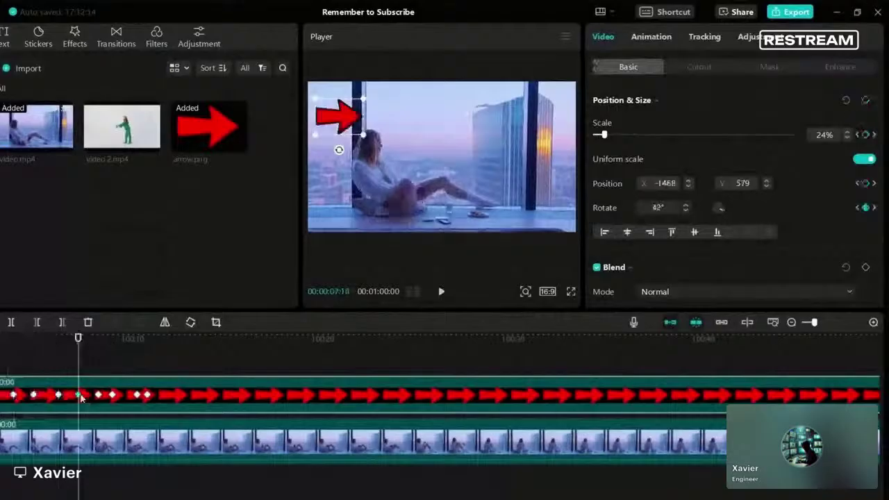
left_click(20, 375)
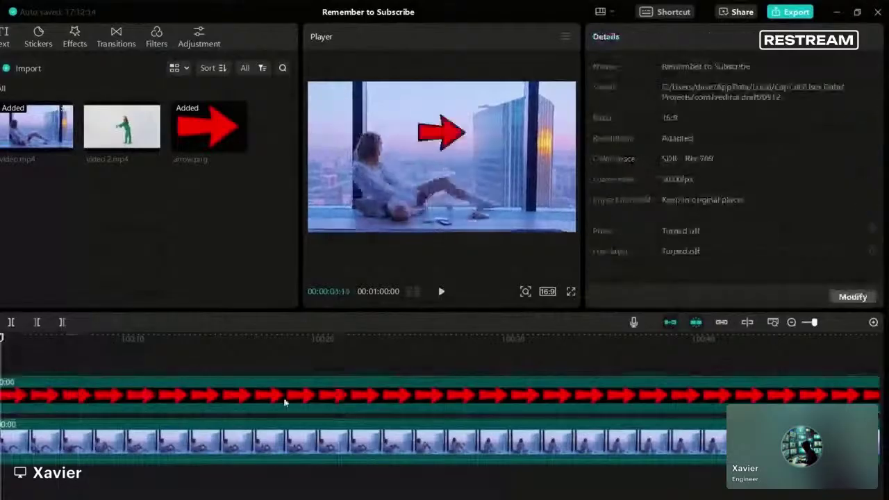
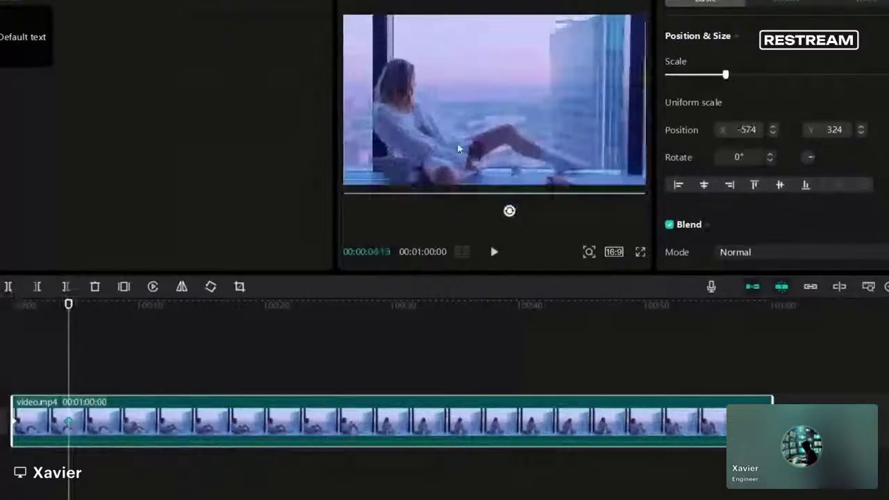
Undo the last move of the enlarged video at 00:00:04:13 and play the zoom from the start.
key("ctrl+z")
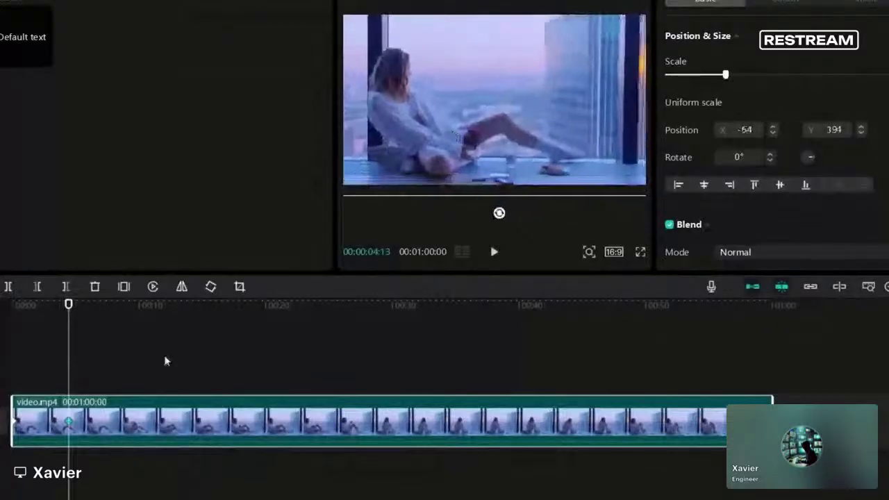
left_click(3, 368)
key("space")
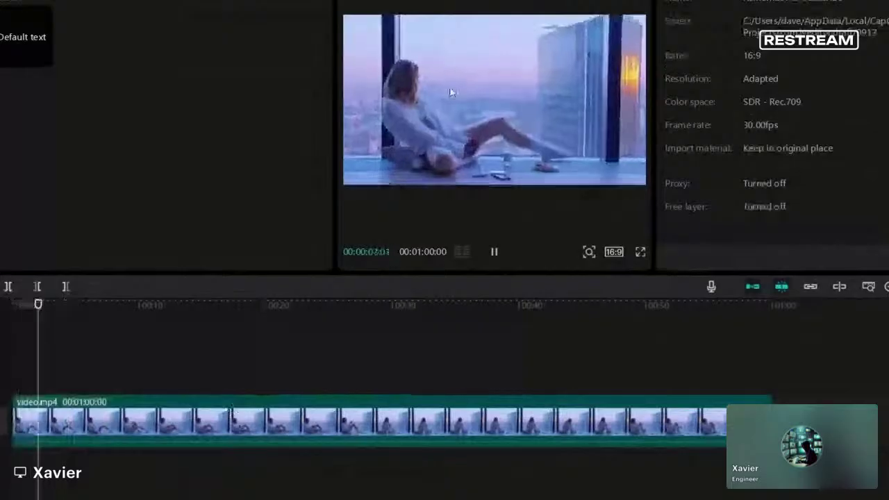
Move the video's second keyframe farther from the first, then much closer to it, and play the zoom from the start to check its speed.
left_click(65, 421)
key("space")
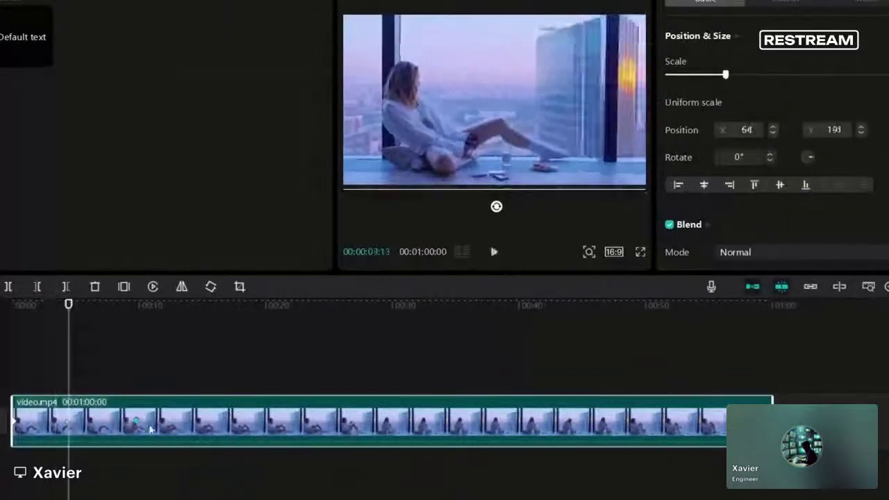
left_click(177, 428)
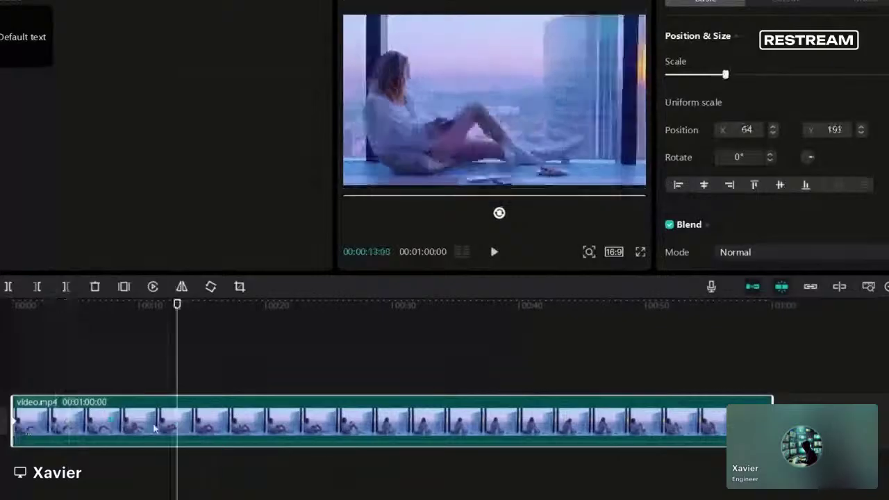
left_click(247, 425)
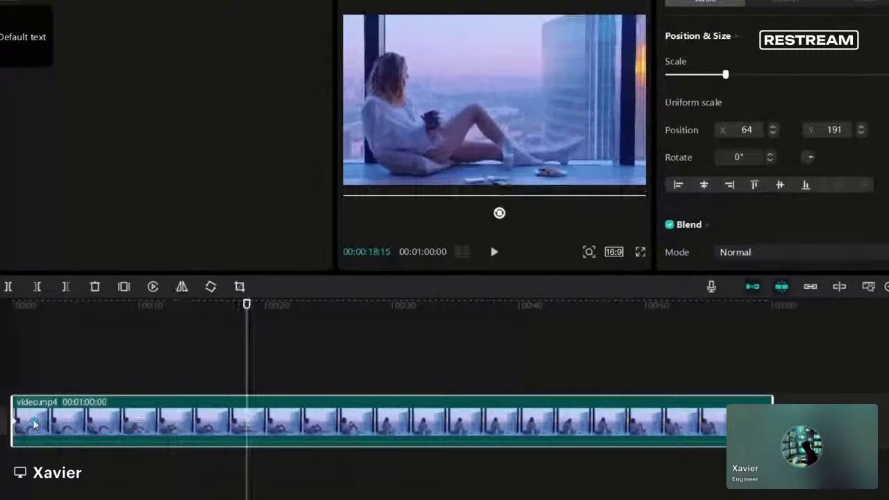
left_click(25, 347)
key("space")
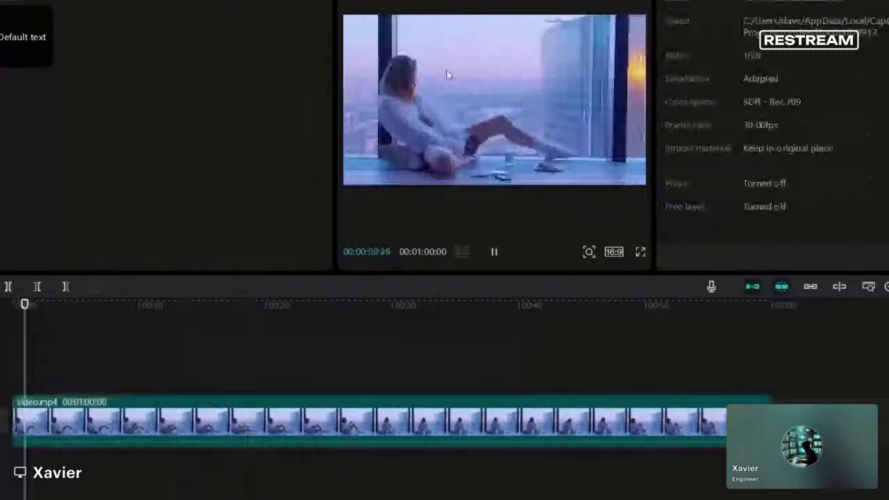
left_click(27, 428)
left_click(69, 350)
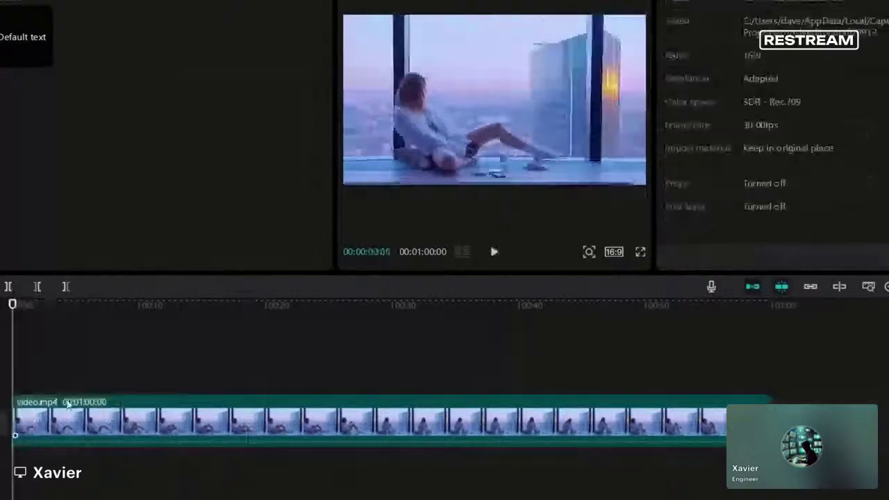
key("space")
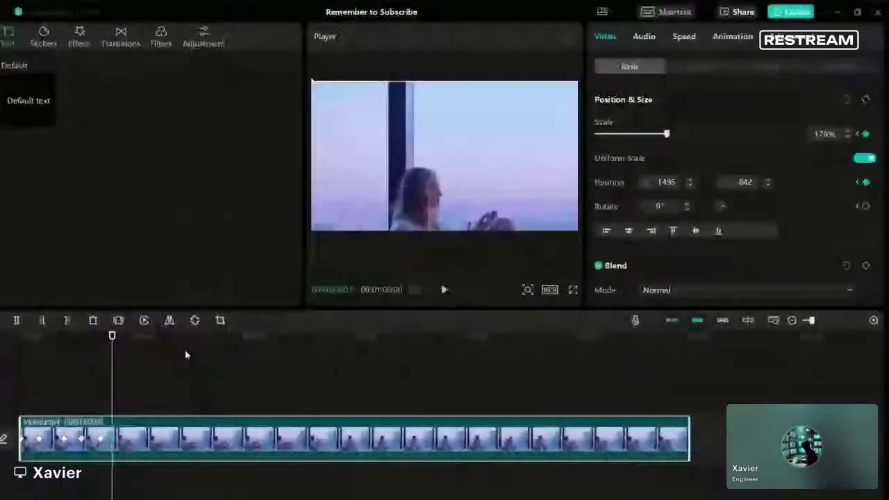
Add a Position & Size keyframe to the video at 00:00:18:02.
left_click(183, 306)
left_click_drag(171, 344, 222, 341)
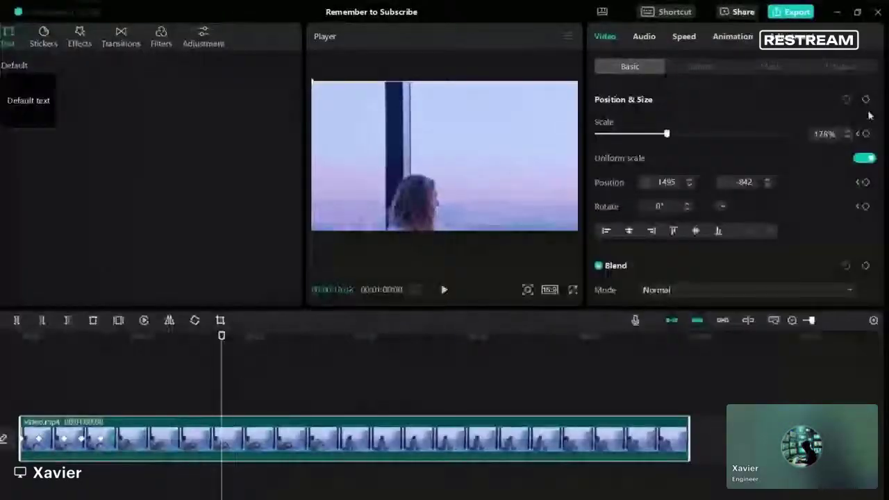
left_click(865, 100)
Set the video's scale to 100% at 00:00:19:16.
left_click(239, 338)
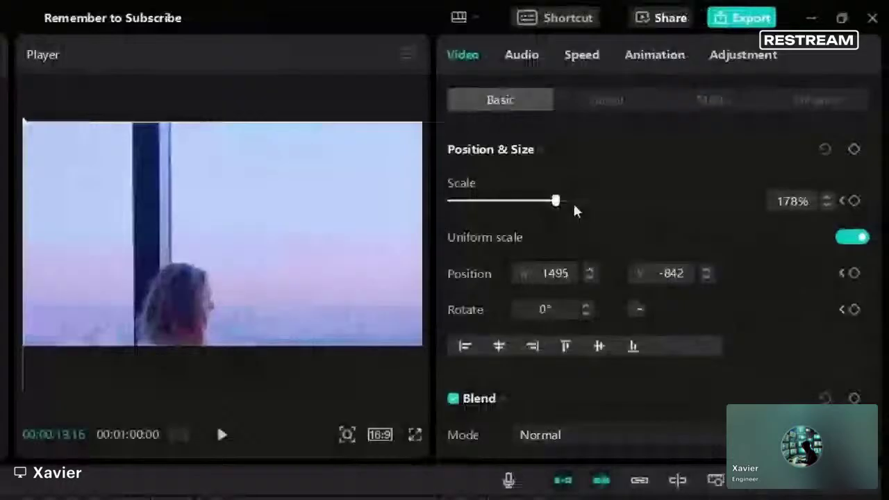
left_click_drag(646, 148, 630, 148)
left_click_drag(535, 206, 527, 205)
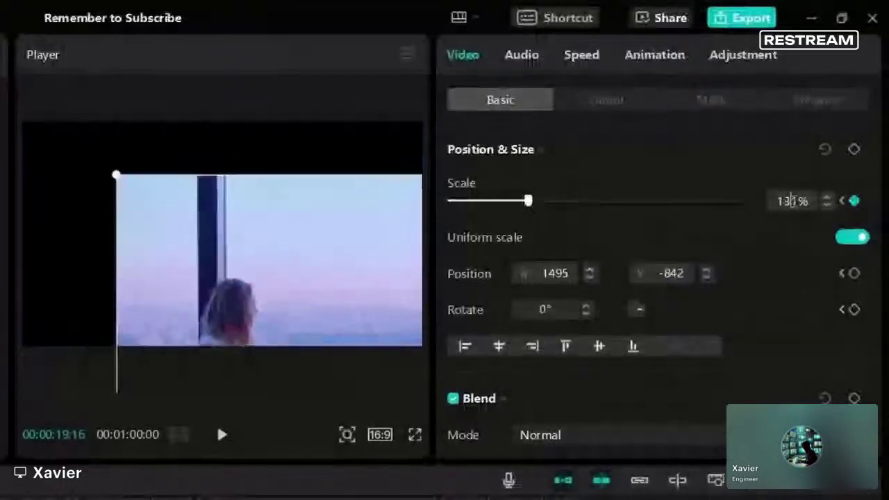
double_click(792, 201)
type("1")
type("00")
key("Return")
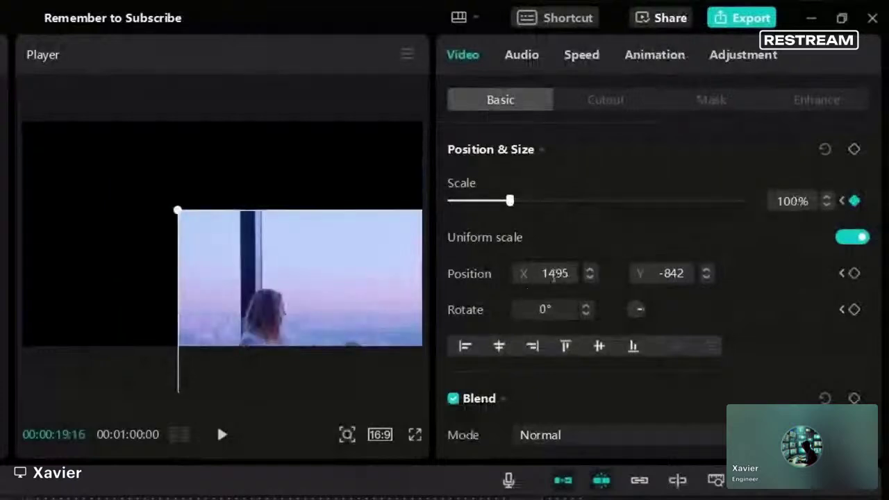
Reset the video's position to X 0, Y 0 at 00:00:19:16.
left_click(555, 275)
type("0")
key("Return")
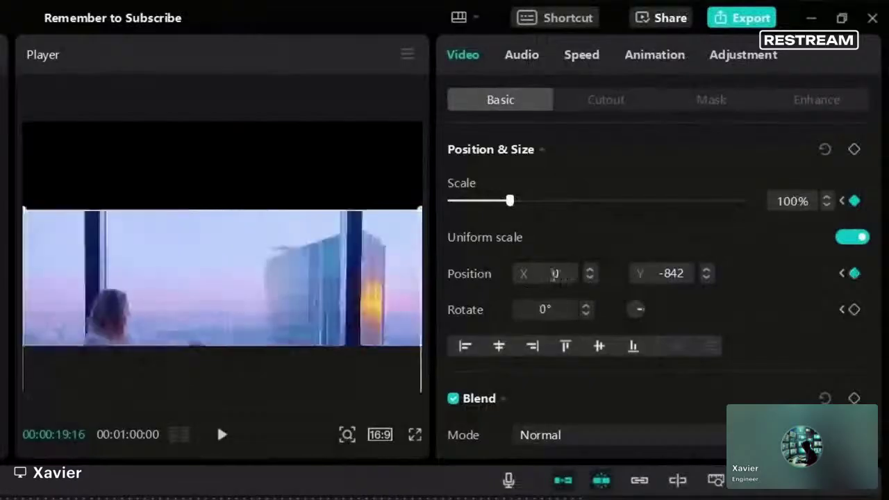
double_click(672, 273)
type("0")
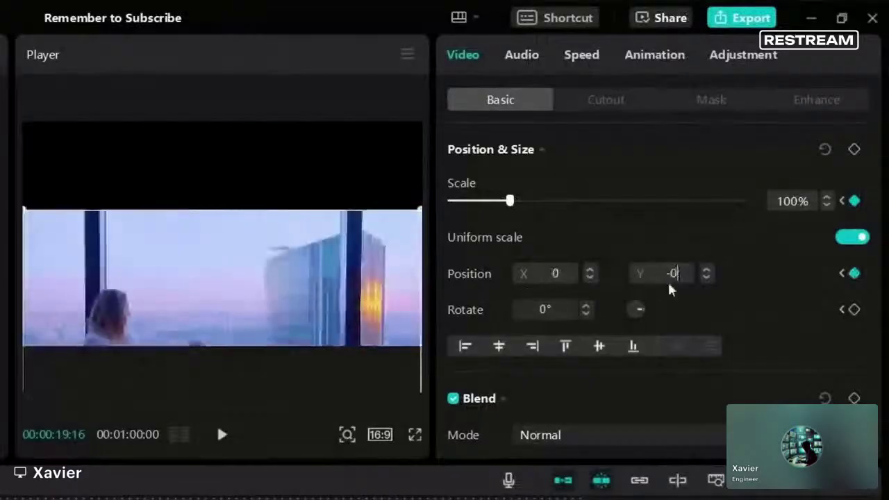
key("Return")
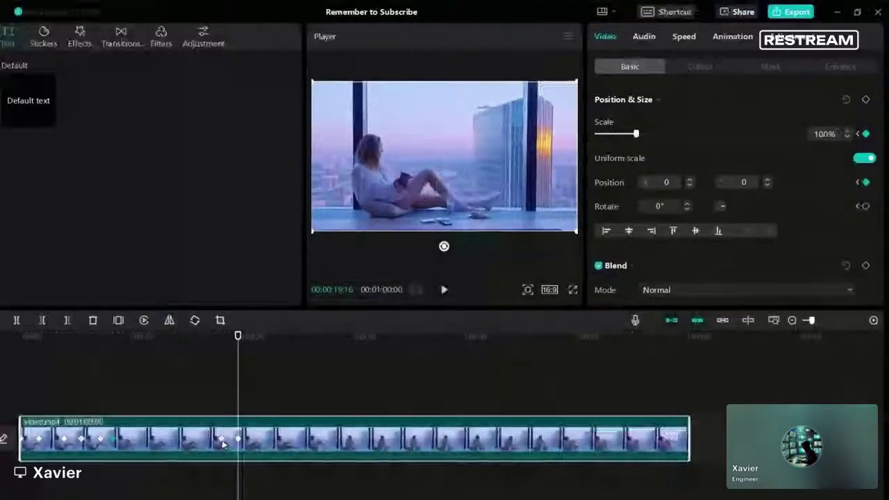
Compare the video's last two keyframes and play the zoom-out from just before 00:00:18:02.
left_click(222, 440)
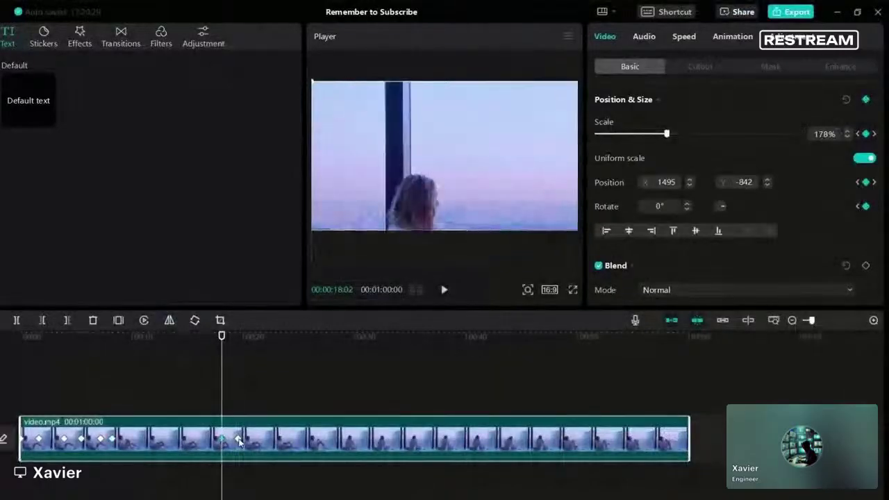
left_click(239, 440)
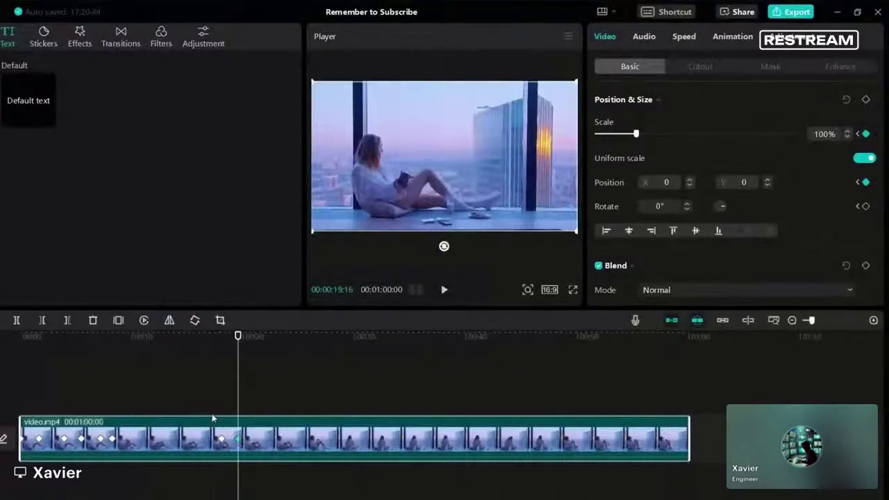
left_click(209, 375)
left_click(281, 444)
key("space")
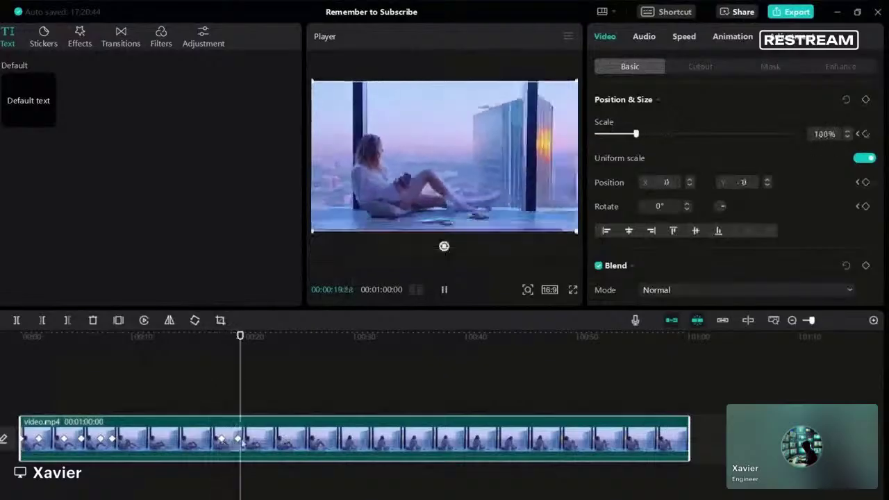
key("space")
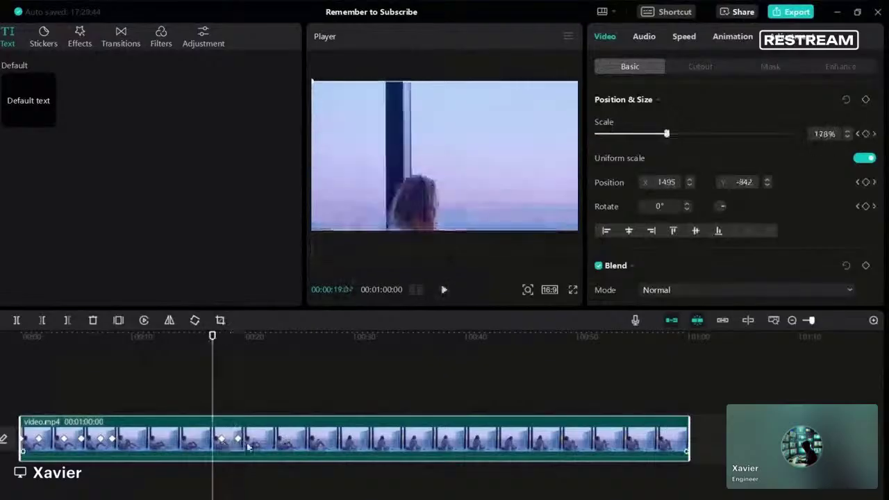
Move the video's last keyframe much later and play the slower zoom-out, and bring it back close to the previous keyframe.
left_click(238, 447)
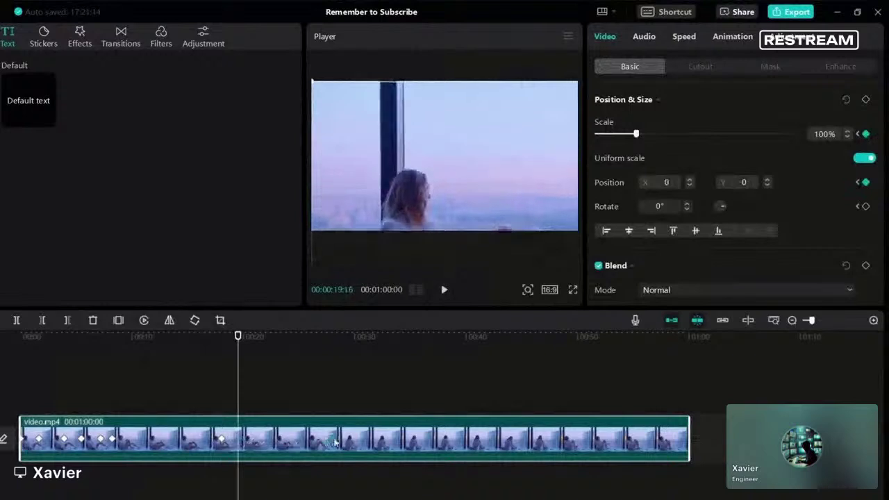
key("space")
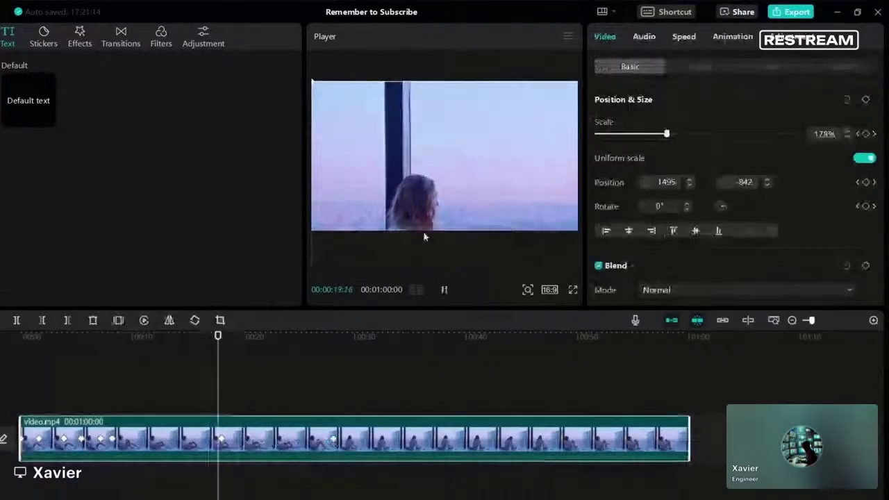
left_click(332, 440)
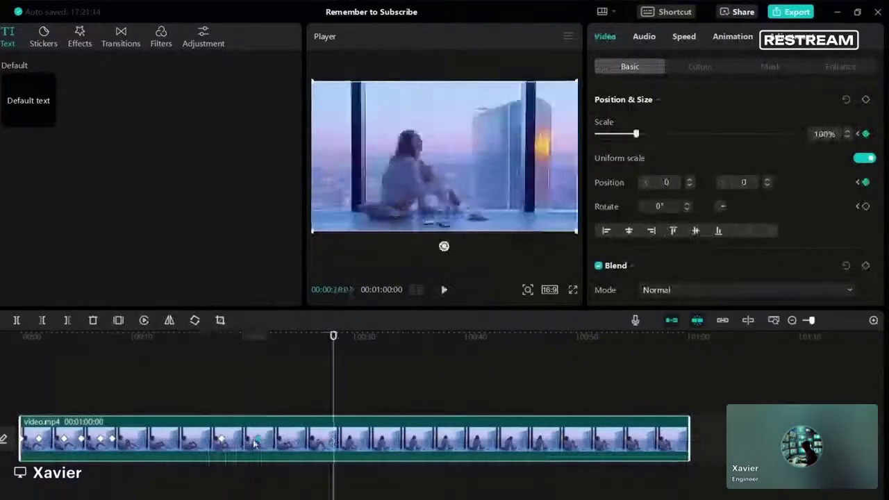
key("space")
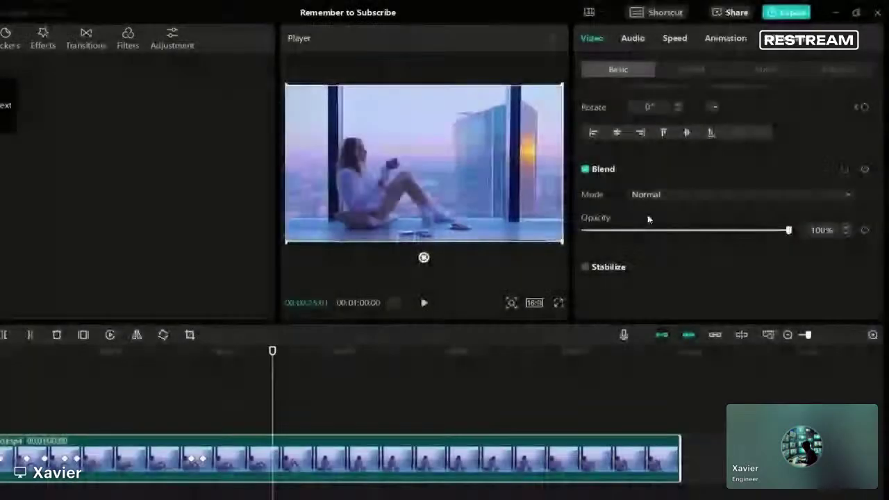
Fade the video out with opacity keyframes of 100% at 00:00:25:01 and 0% at 00:00:27:09.
left_click(866, 232)
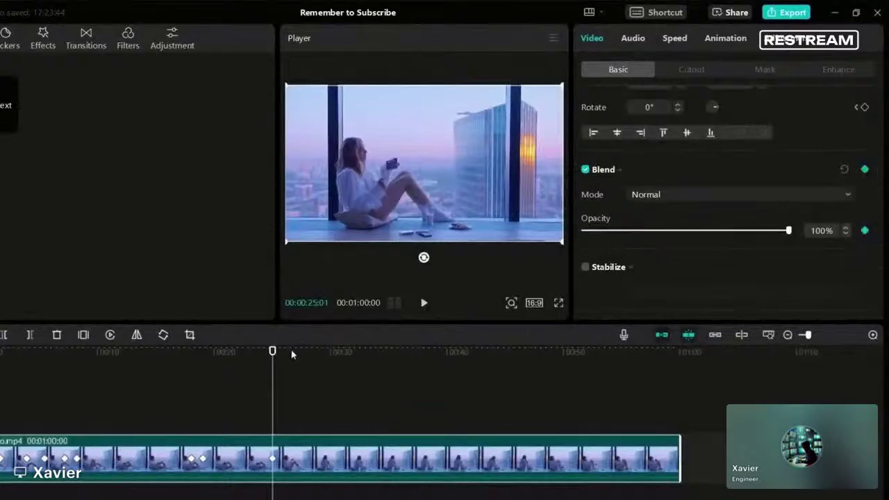
left_click_drag(274, 352, 299, 351)
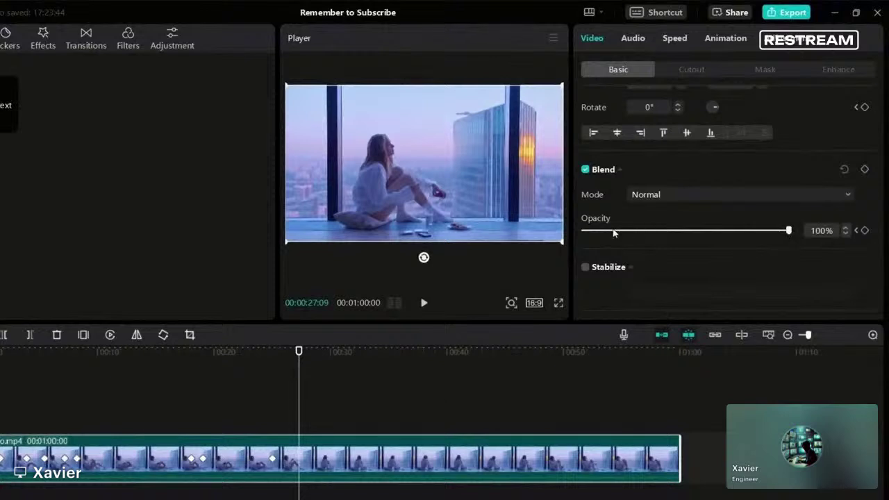
left_click_drag(789, 231, 583, 232)
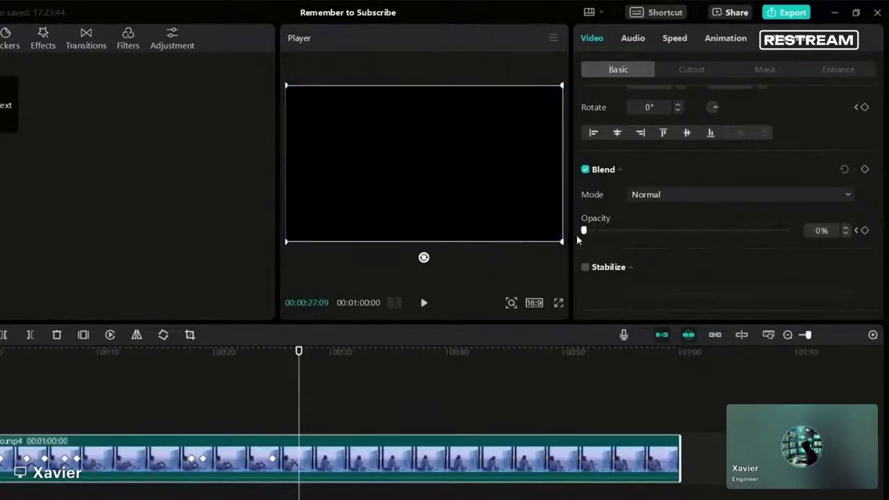
left_click(584, 230)
left_click(265, 429)
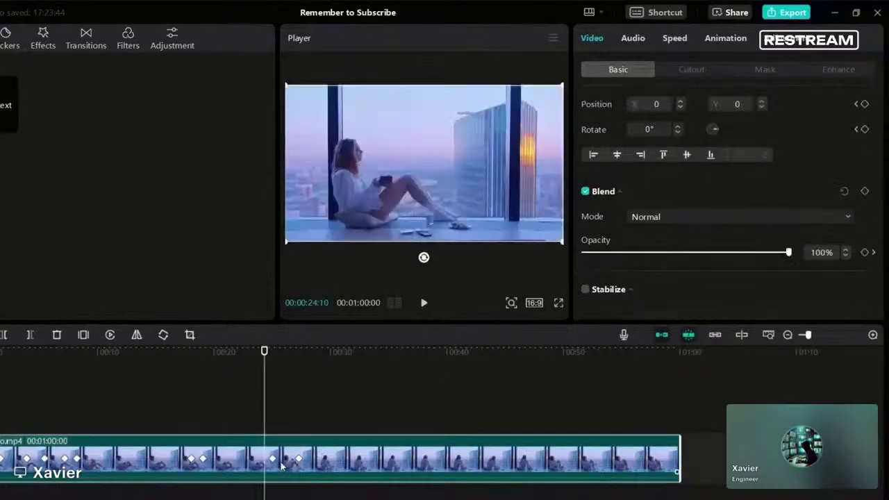
left_click(273, 460)
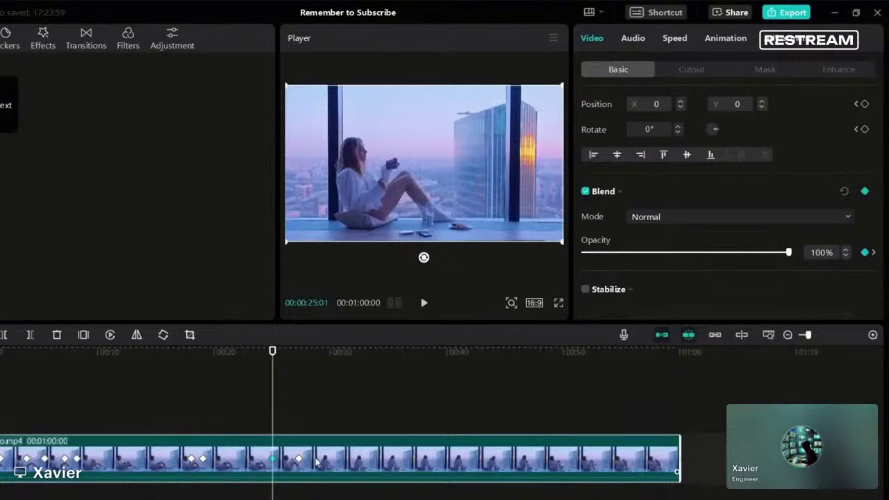
Fade the video back in with opacity keyframes of 0% at 00:00:29:06 and 100% at 00:00:30:18.
left_click(321, 459)
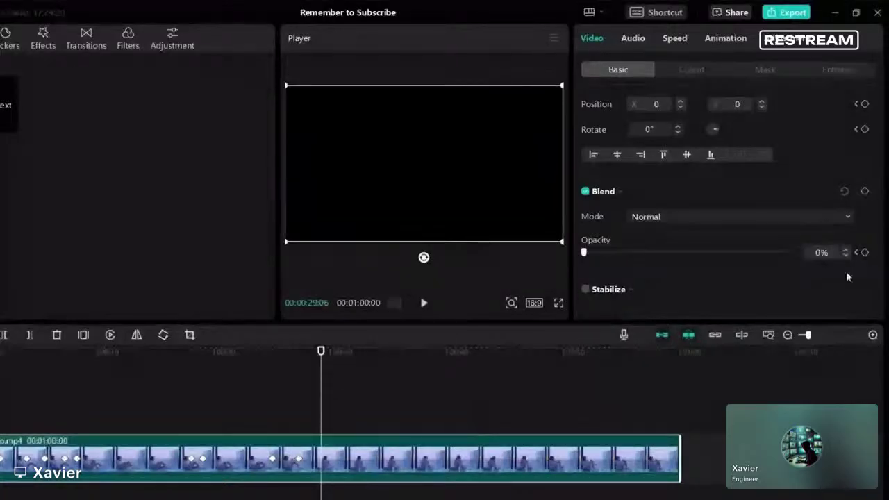
left_click(865, 252)
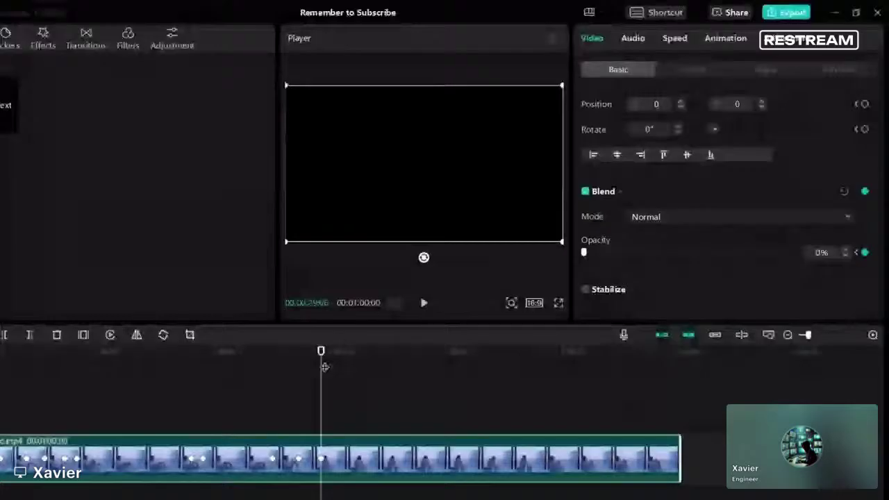
left_click_drag(324, 367, 341, 366)
left_click(585, 253)
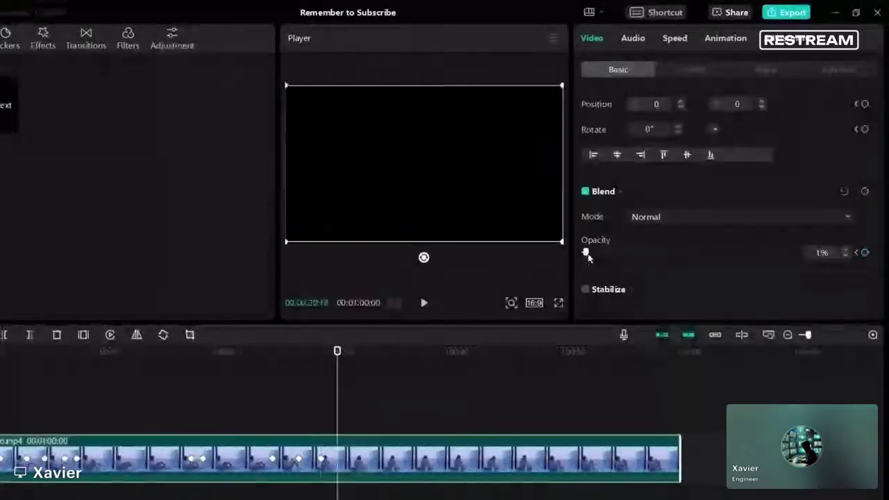
left_click_drag(587, 254, 788, 252)
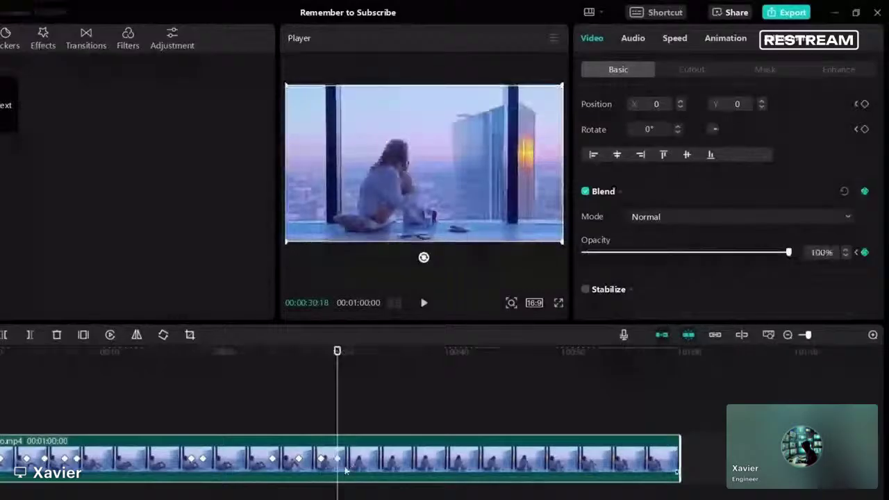
Play the video's fade-in from just before the 0% opacity keyframe at 00:00:29:06.
left_click(311, 429)
left_click(313, 458)
key("space")
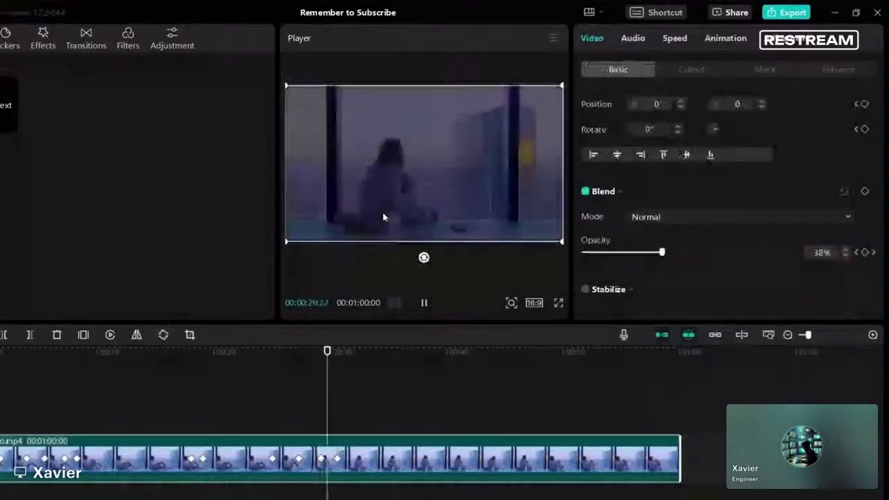
key("space")
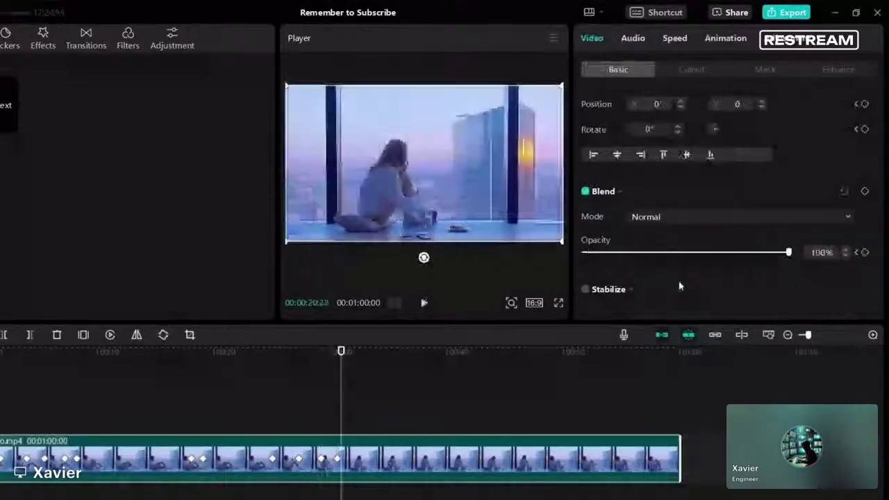
scroll(879, 191, "up", 3)
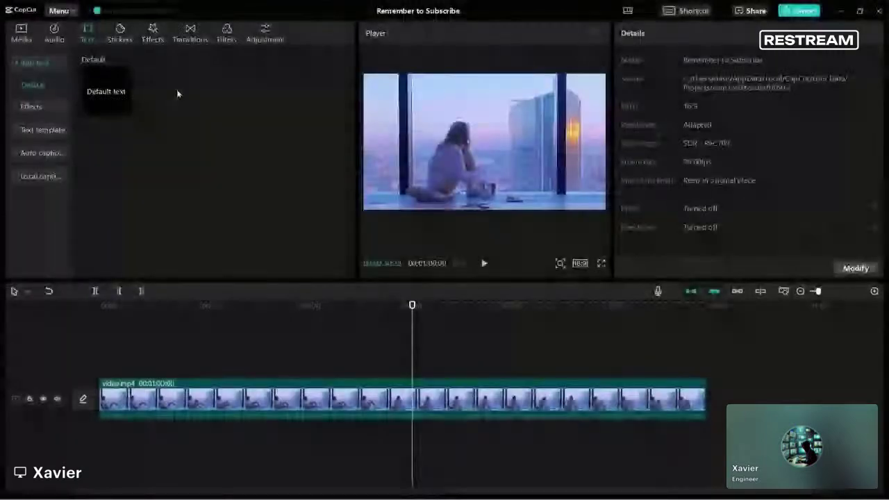
Add the Blur lens effect above the video from about 00:00:41 to 00:00:49 and preview the blurred section.
left_click(153, 33)
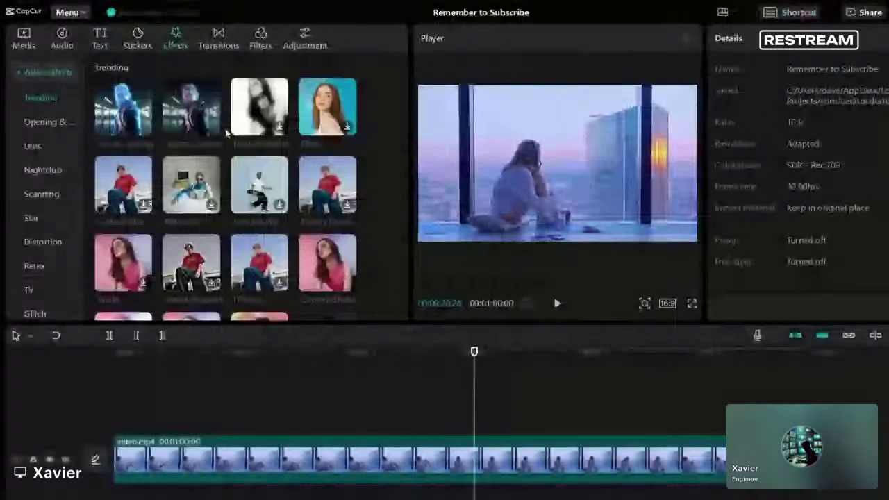
left_click(34, 147)
left_click_drag(328, 166, 626, 424)
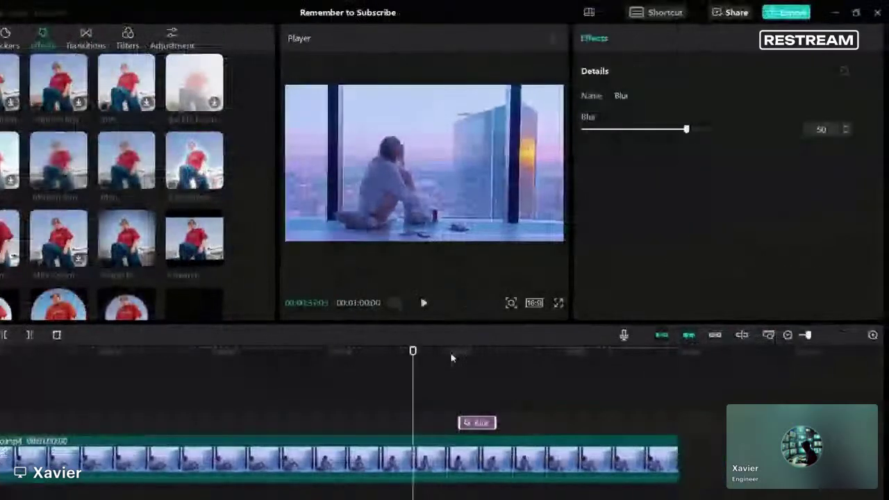
left_click(452, 356)
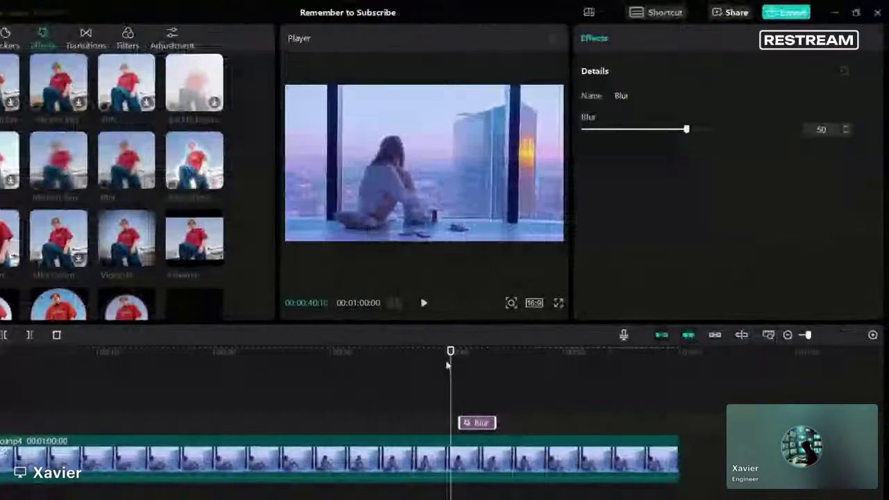
left_click_drag(451, 352, 468, 353)
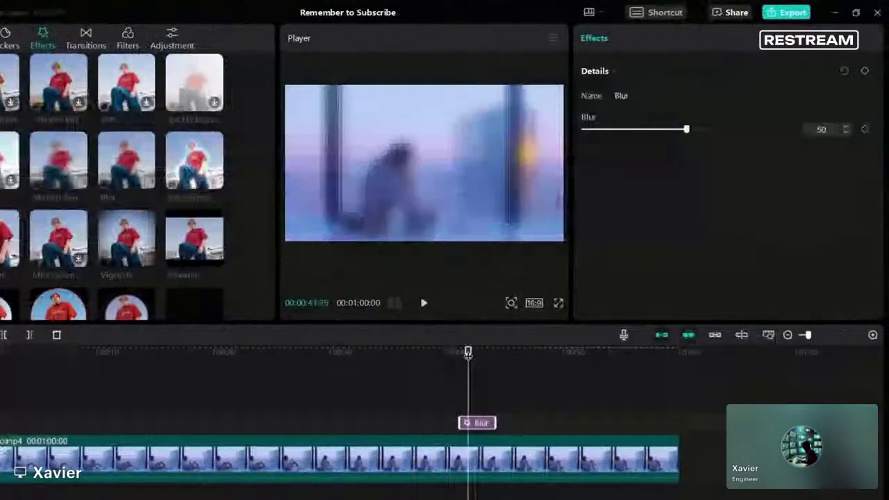
left_click(423, 303)
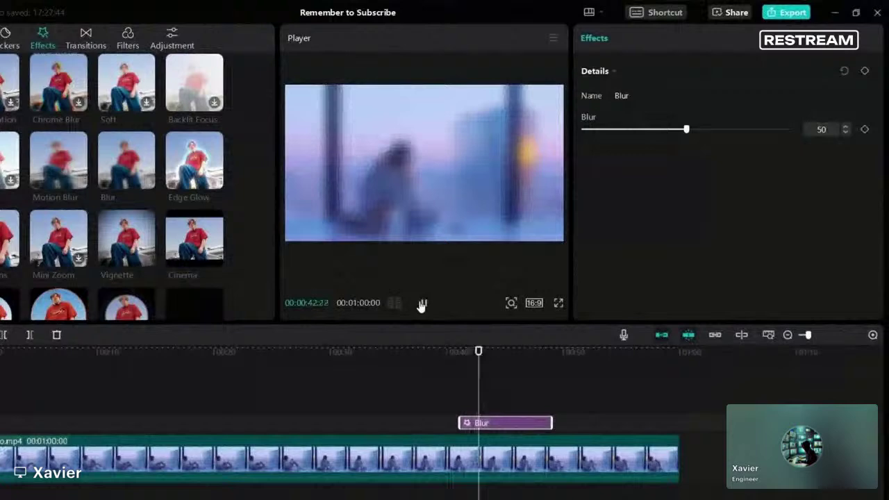
left_click(422, 304)
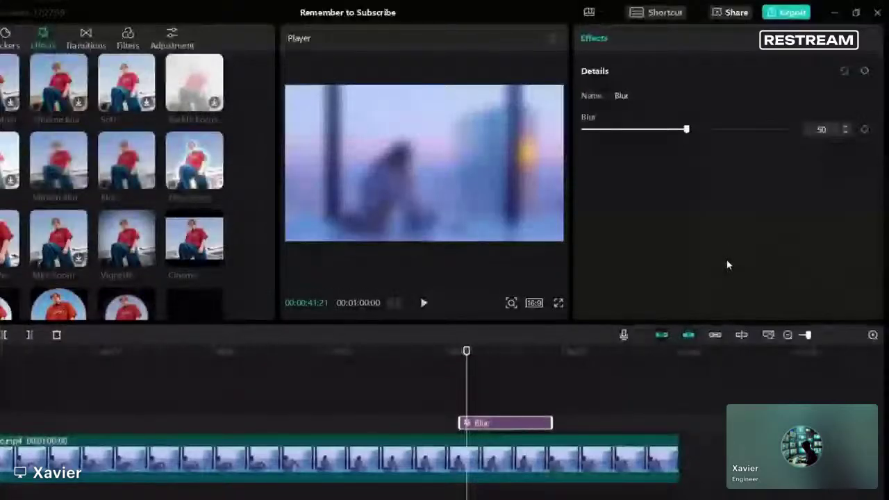
Keyframe the effect's Blur amount at 0 at 00:00:41:04 and at 30 at 00:00:42:25.
left_click_drag(466, 352, 460, 361)
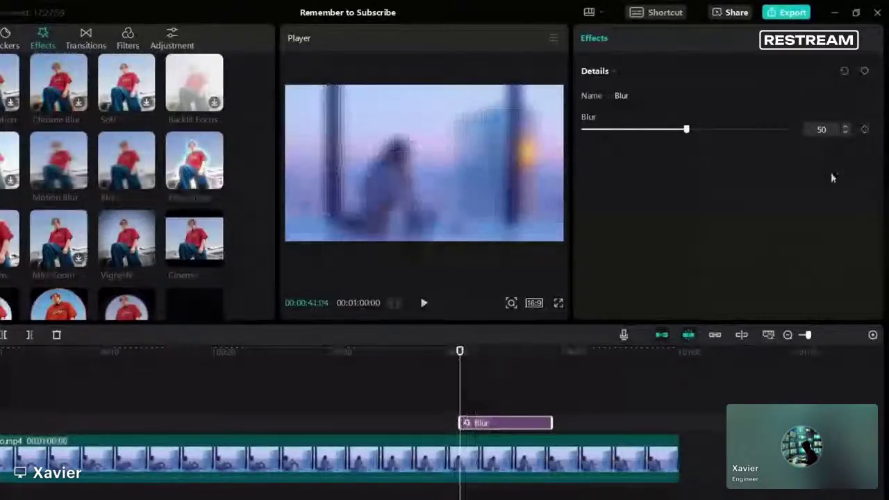
left_click(865, 128)
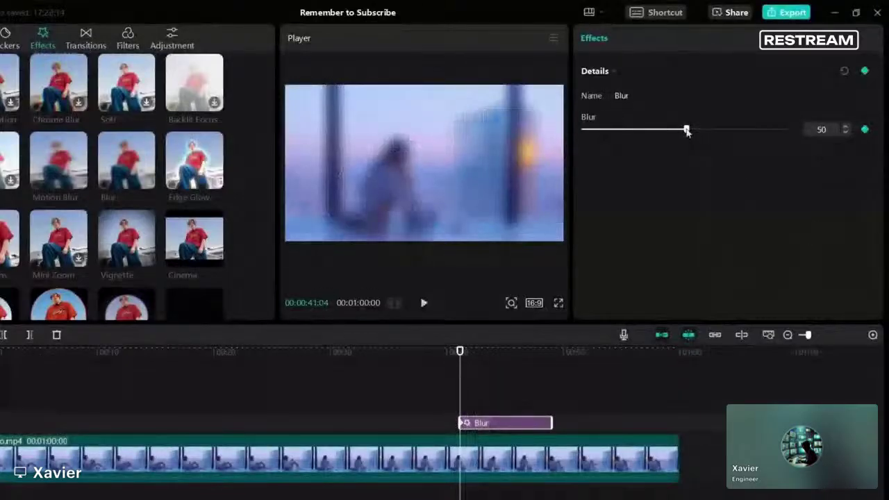
left_click_drag(686, 129, 573, 135)
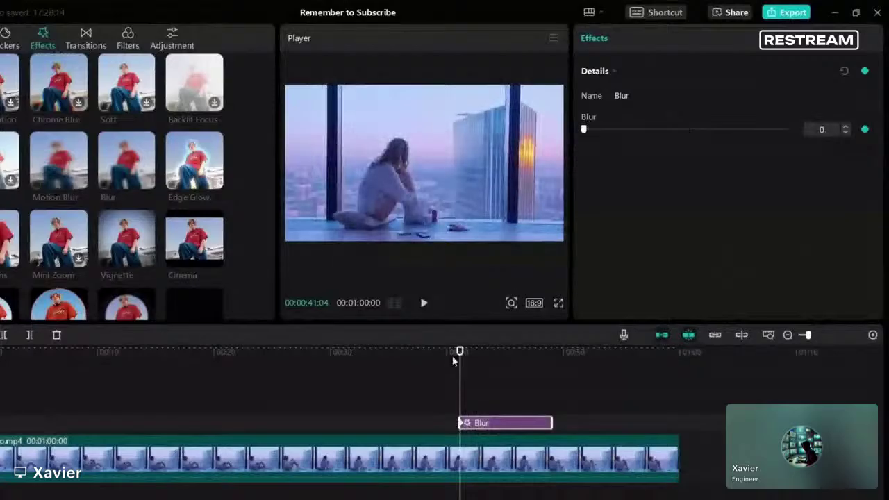
left_click_drag(460, 352, 479, 353)
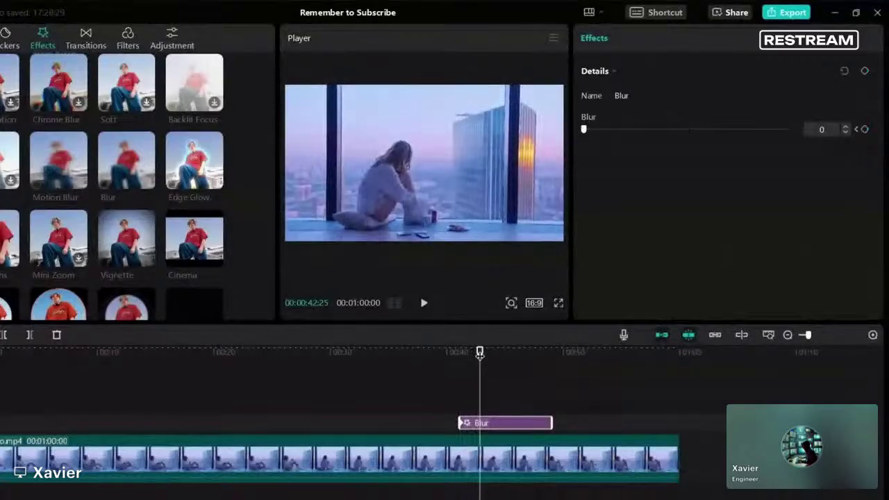
left_click_drag(586, 129, 645, 152)
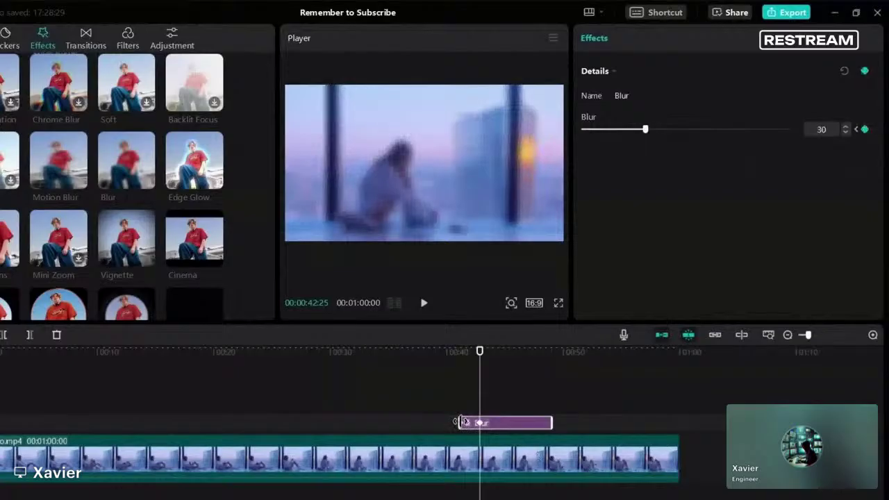
Compare the Blur effect's two keyframes and play the gradual blur from just before the effect starts.
left_click(857, 129)
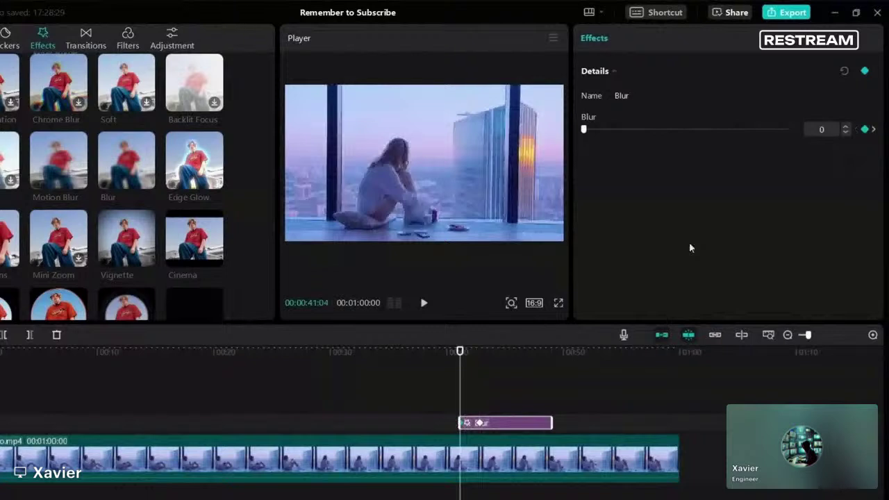
left_click_drag(462, 351, 470, 351)
left_click(874, 129)
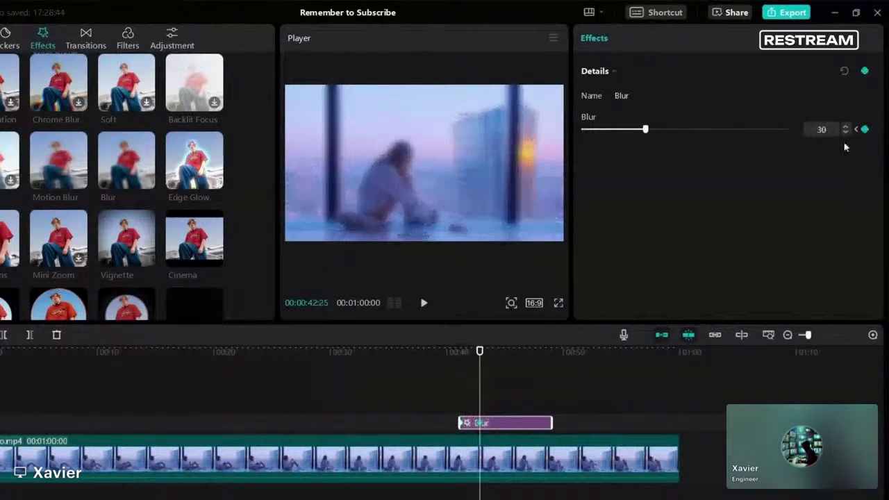
left_click(451, 386)
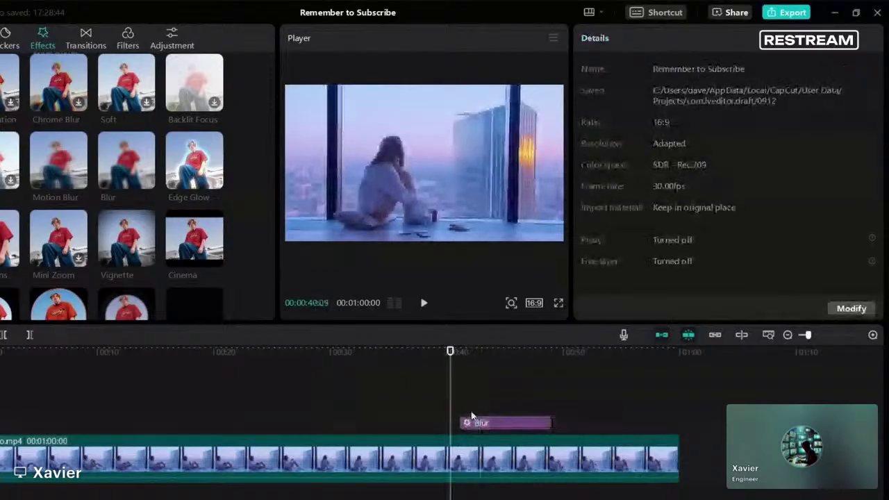
key("space")
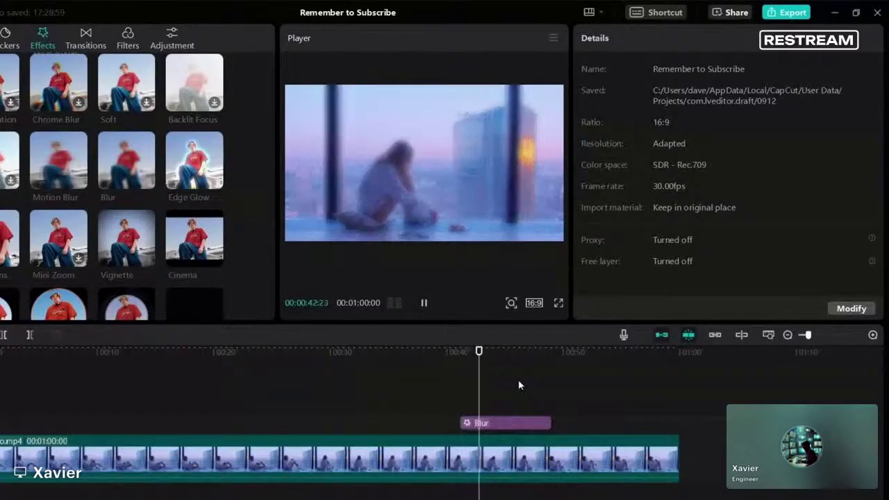
key("space")
left_click(528, 423)
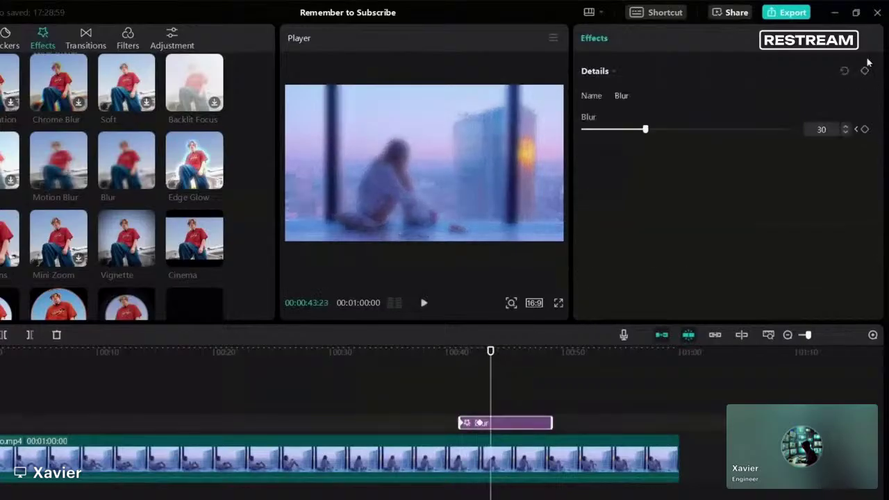
left_click(452, 400)
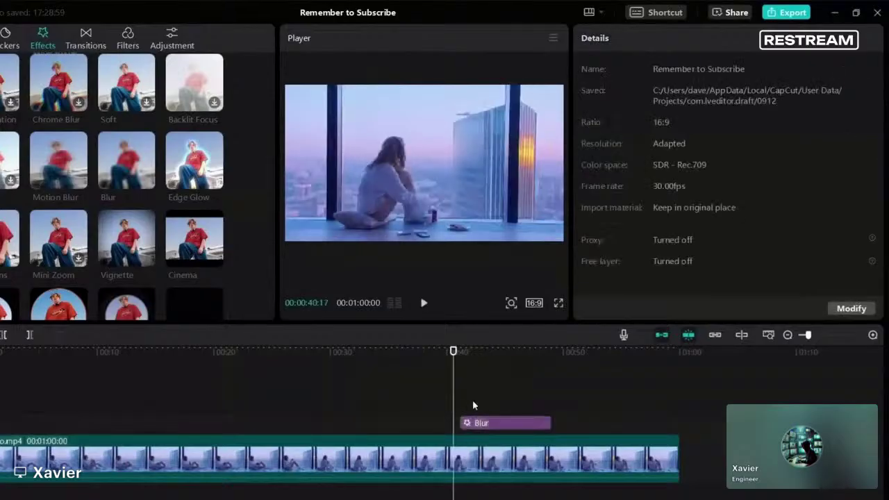
key("space")
key("space")
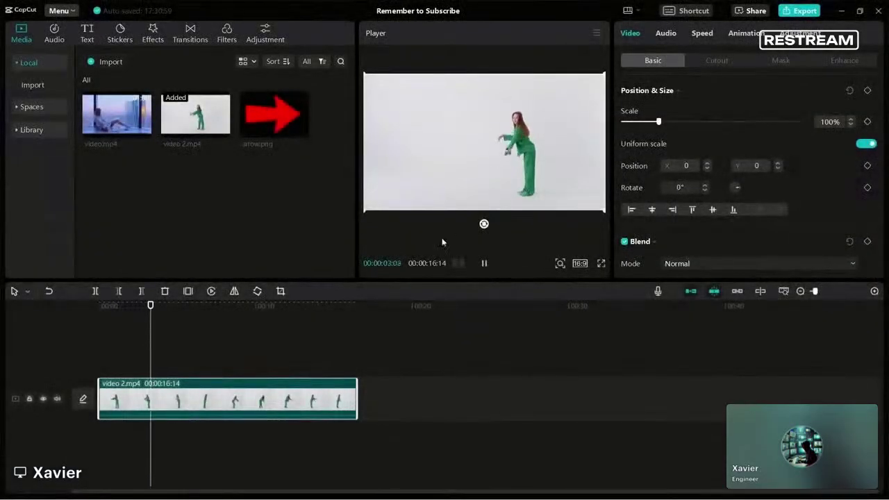
Stop playback of video 2.mp4 and add a Position & Size keyframe at its very beginning.
key("space")
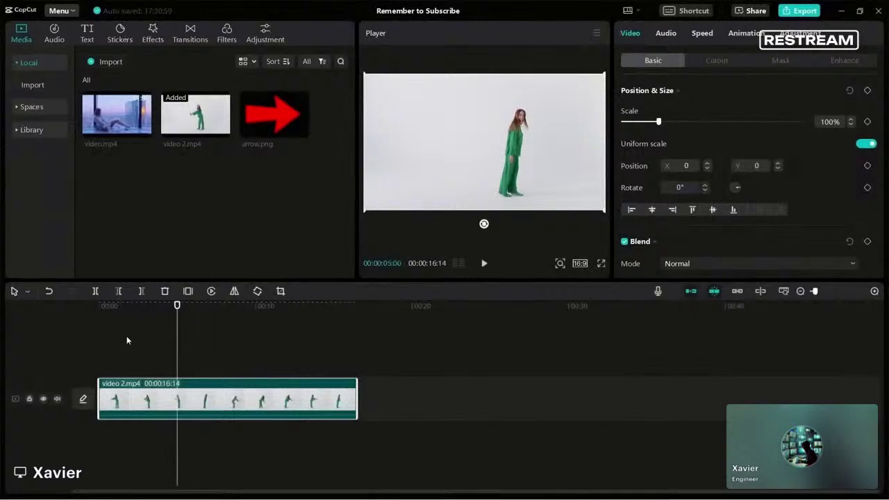
key("Home")
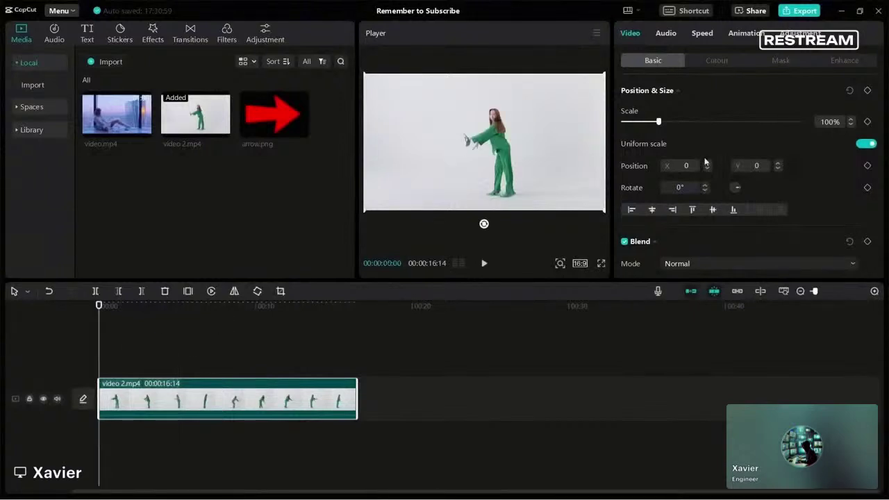
left_click(868, 92)
Keyframe video 2.mp4 at 00:00:00:13 with its scale at 132% and the picture shifted left to centre the woman.
key("space")
key("space")
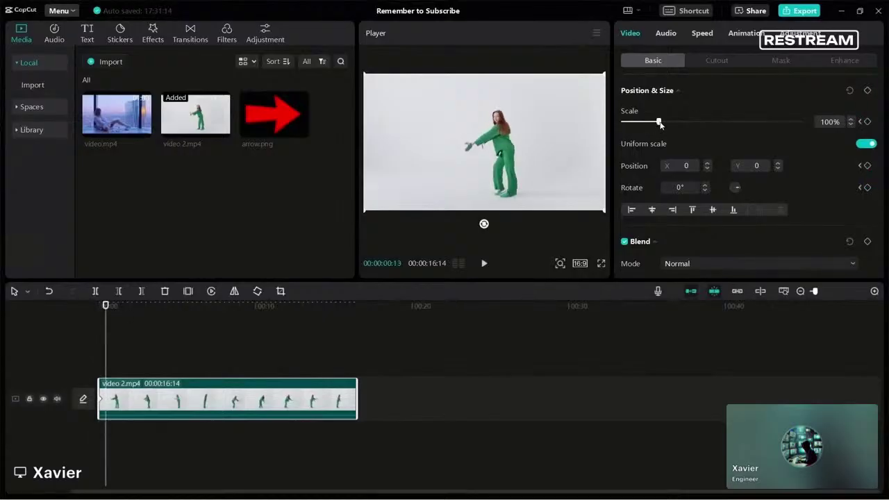
mouse_move(658, 123)
left_mouse_down()
mouse_move(681, 123)
mouse_move(669, 123)
left_mouse_up()
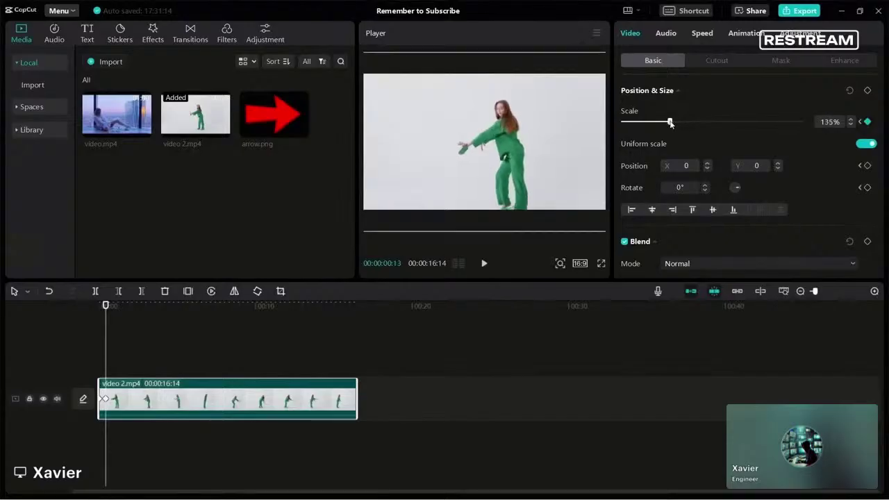
left_click_drag(564, 137, 562, 137)
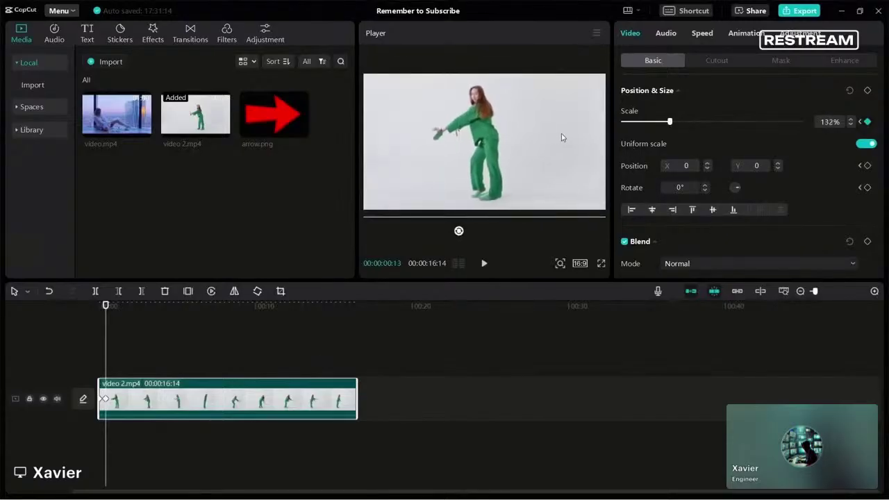
Play video 2.mp4 from its beginning several times to examine where the woman drifts away from the frame's centre.
left_click(99, 354)
key("space")
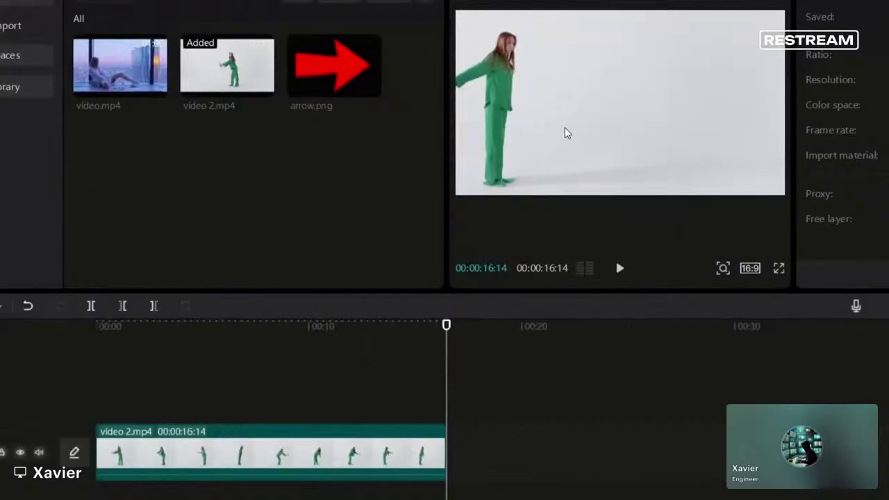
left_click(566, 132)
key("space")
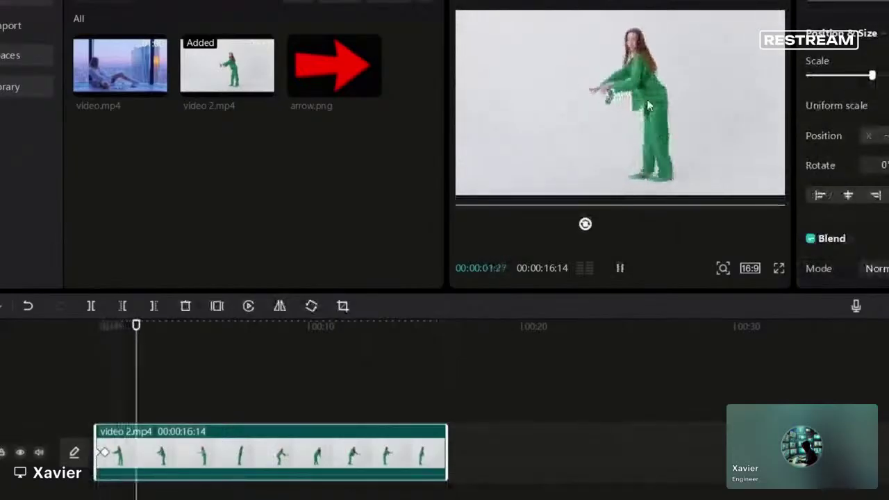
left_click(620, 268)
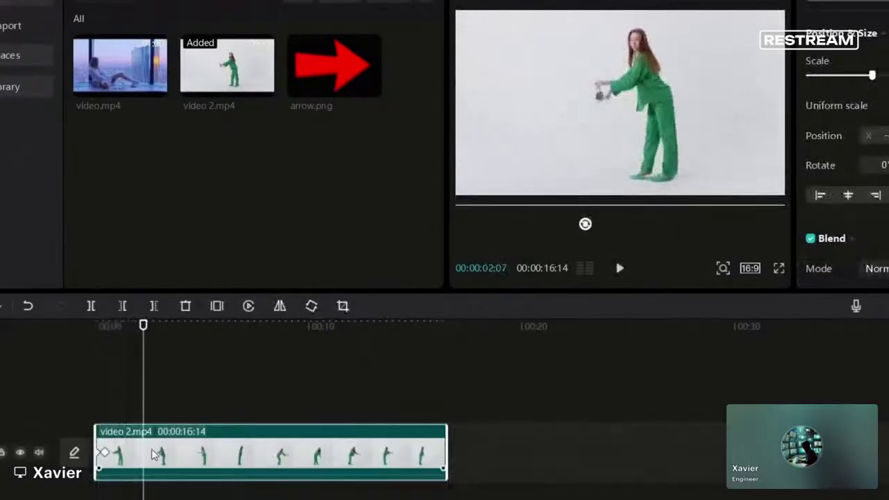
left_click(76, 405)
key("space")
key("space")
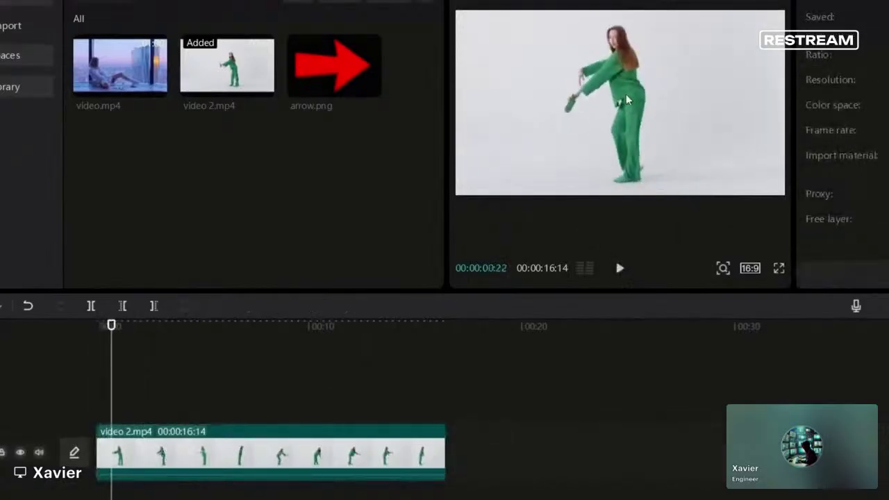
Keyframe the clip's position at 00:00:01:10 by moving the picture slightly left to recentre the woman.
left_click(241, 466)
key("space")
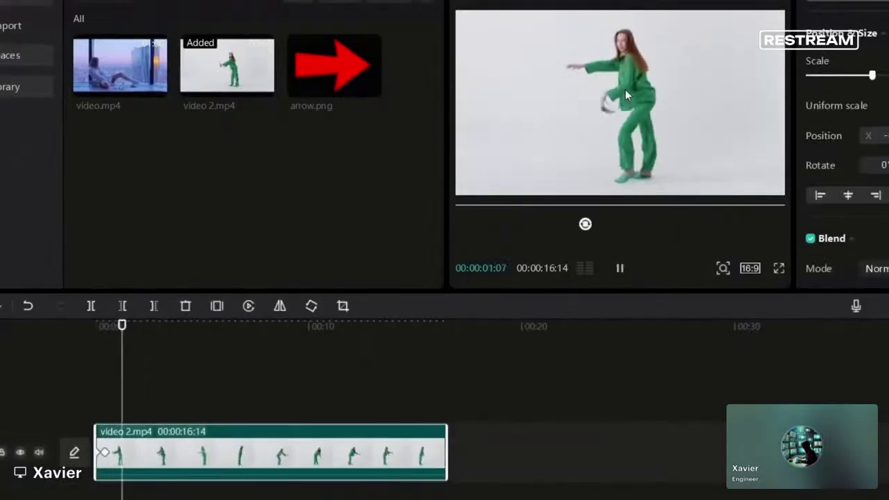
key("space")
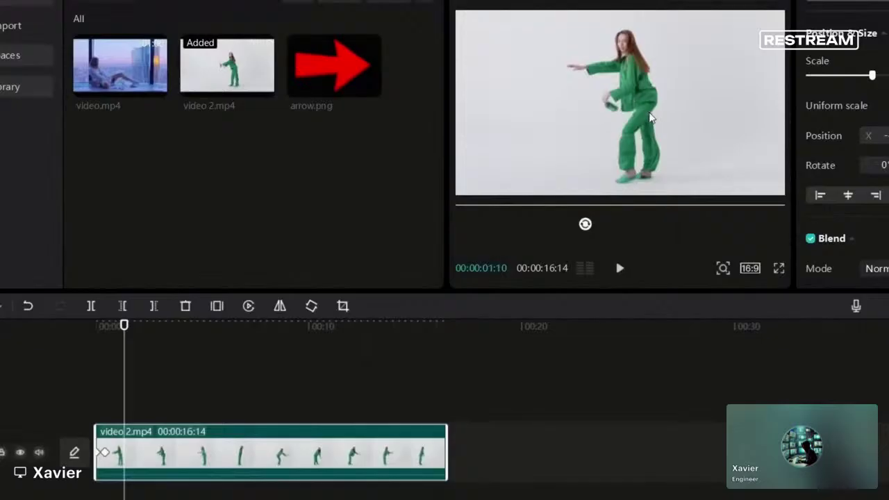
left_click_drag(652, 118, 633, 118)
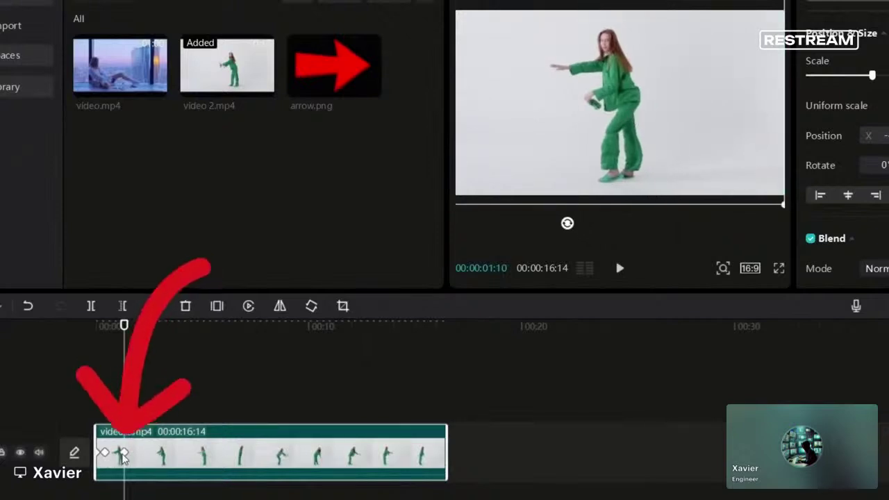
Play on to 00:00:09:12 and keyframe the clip's position there by moving the picture right to recentre the woman.
key("space")
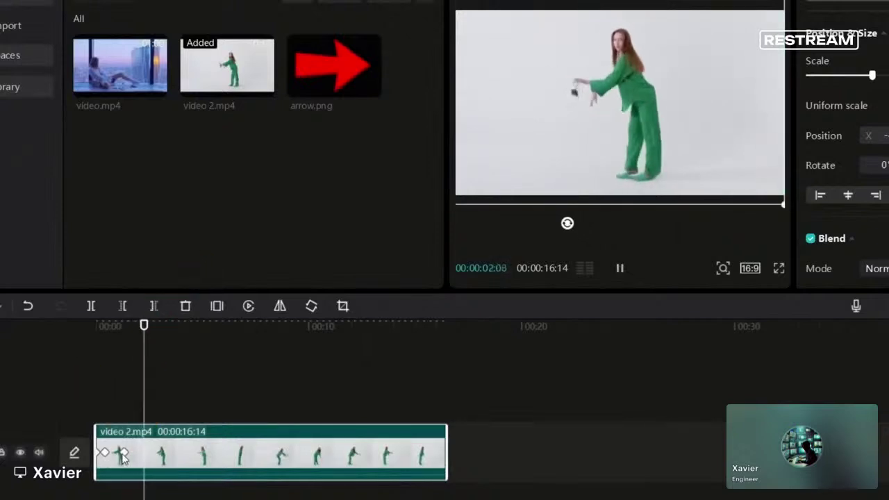
key("space")
key("space")
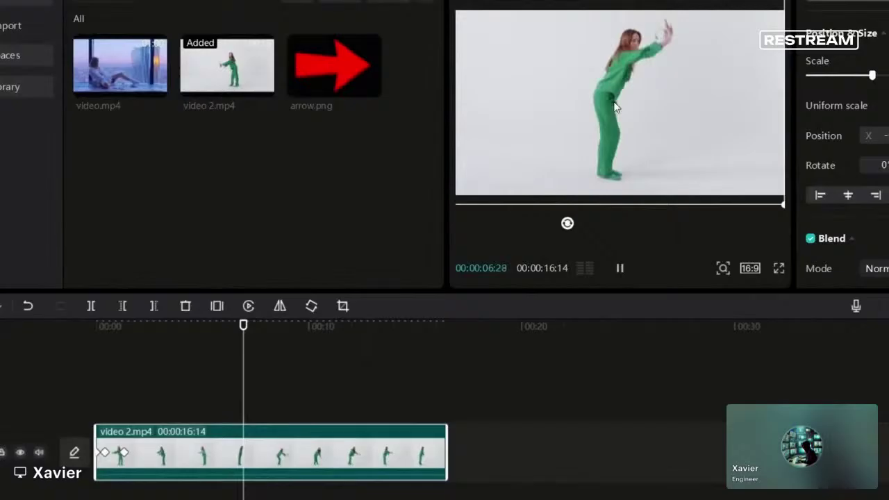
key("space")
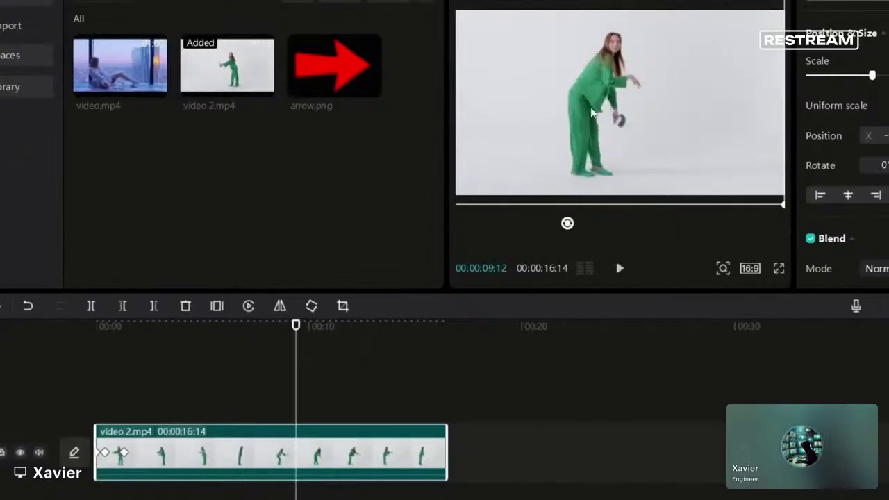
left_click_drag(590, 104, 612, 110)
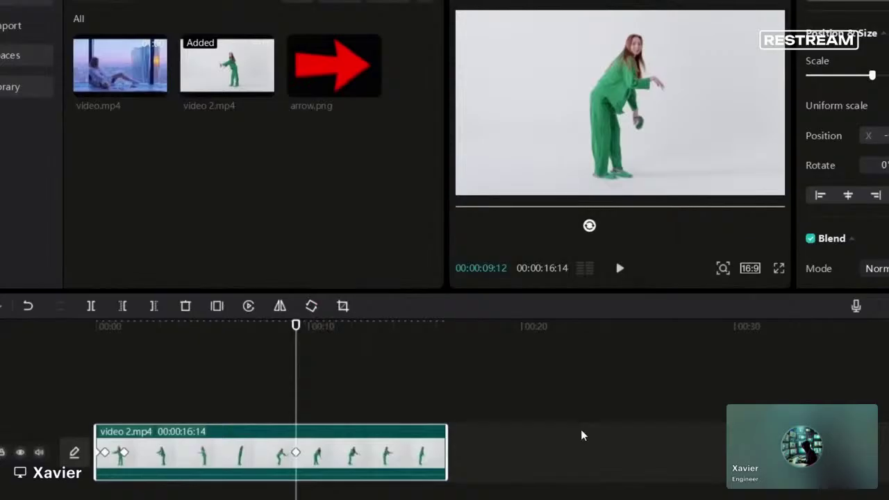
Undo the last change and keyframe the picture farther right at 00:00:11:09 to recentre the woman, playing on to 00:00:12:22.
key("ctrl+z")
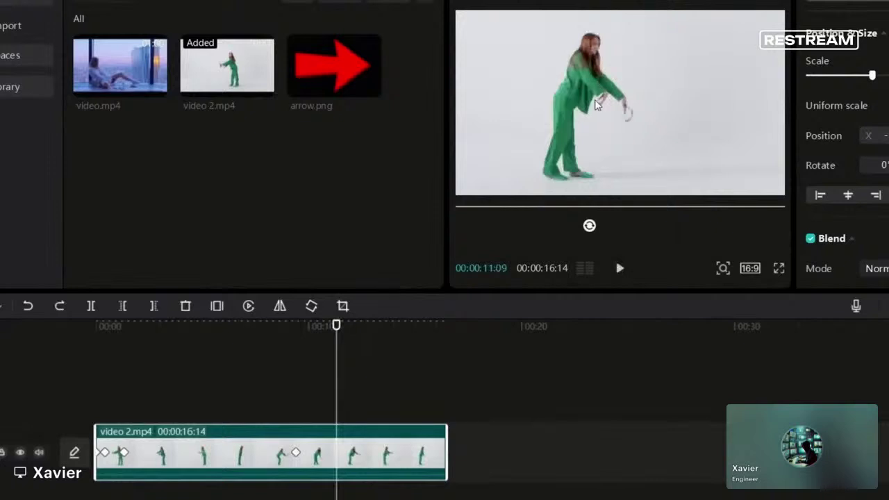
left_click_drag(596, 105, 627, 105)
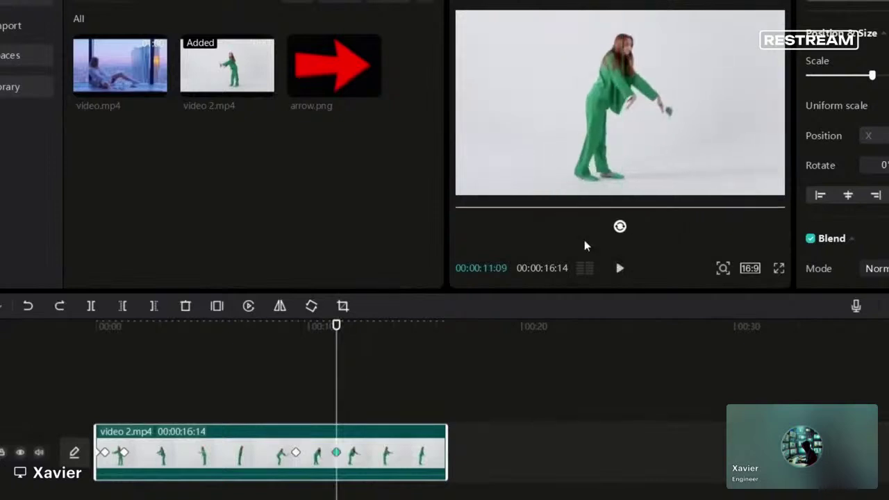
key("space")
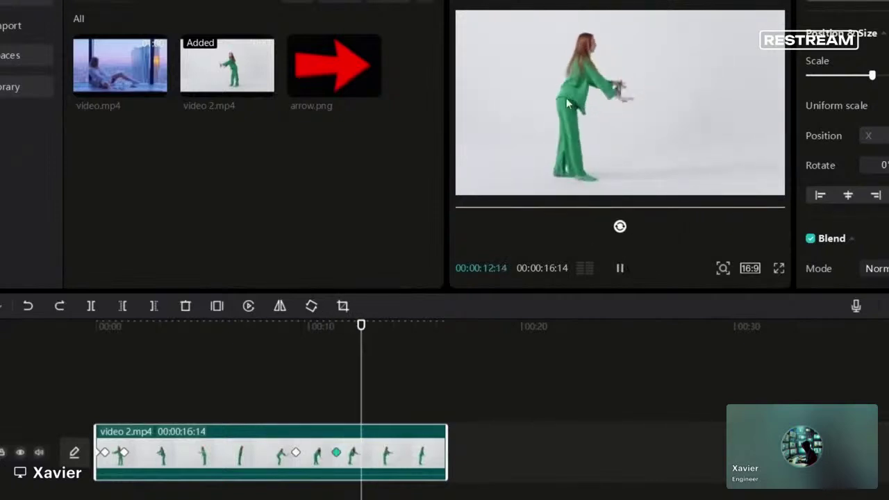
key("space")
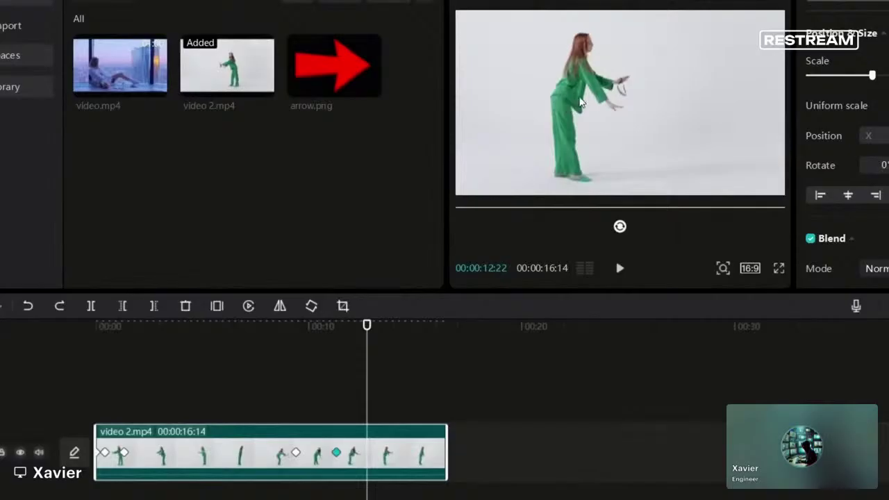
Shift video 2.mp4 at 00:00:12:22 and 00:00:15:03 to re-centre the woman, and replay from about 9 seconds.
left_click_drag(581, 102, 603, 102)
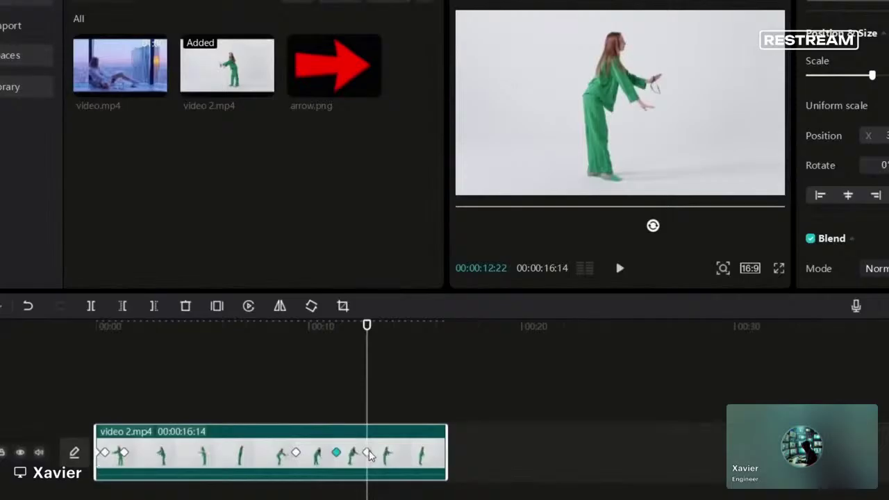
key("space")
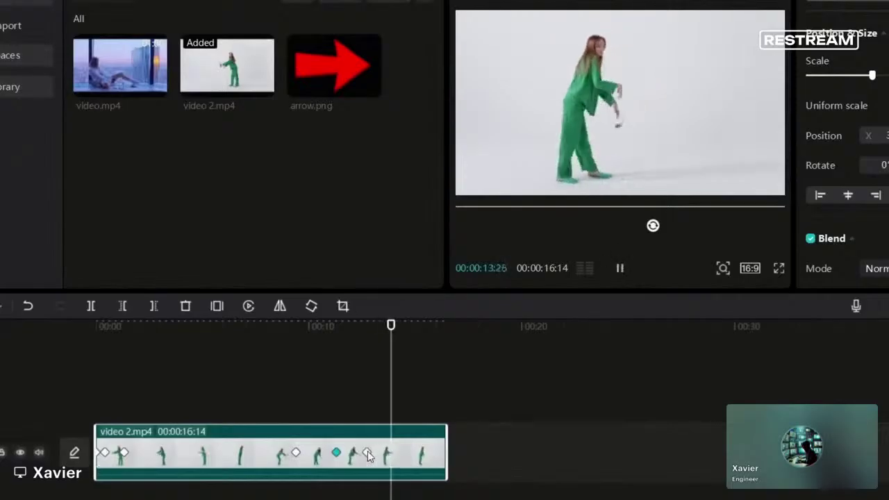
key("space")
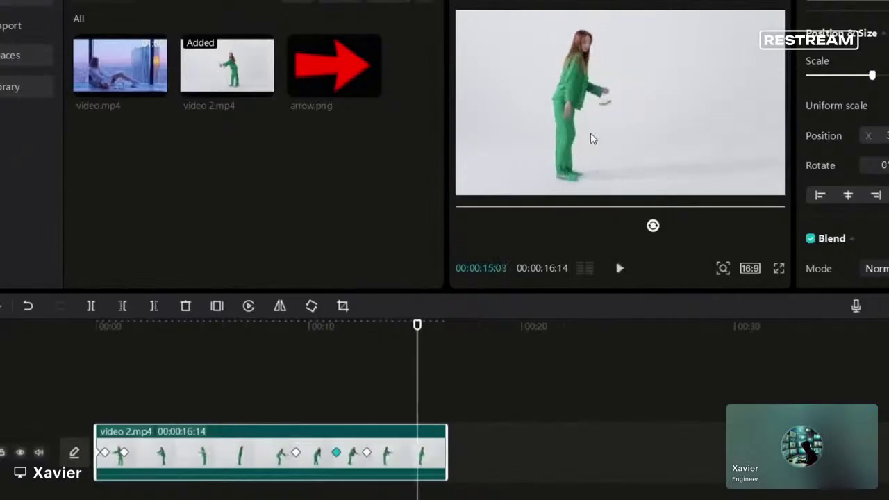
left_click_drag(592, 139, 613, 123)
key("ctrl+z")
left_click(290, 434)
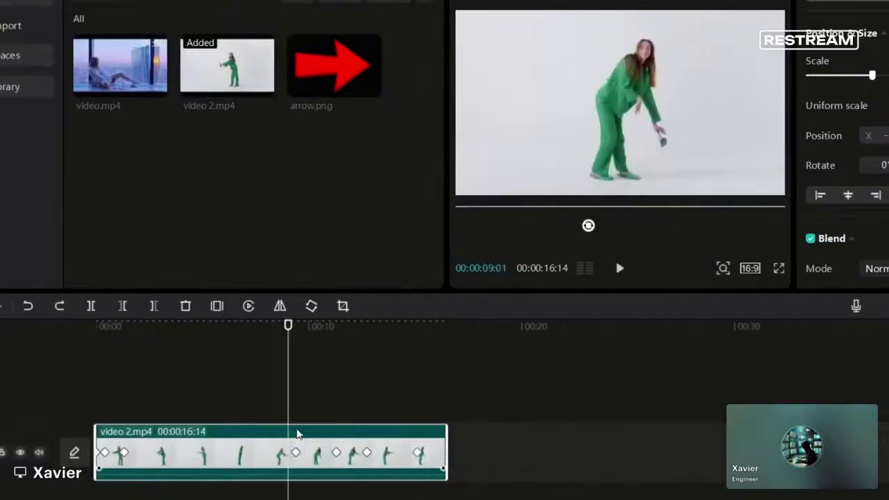
key("space")
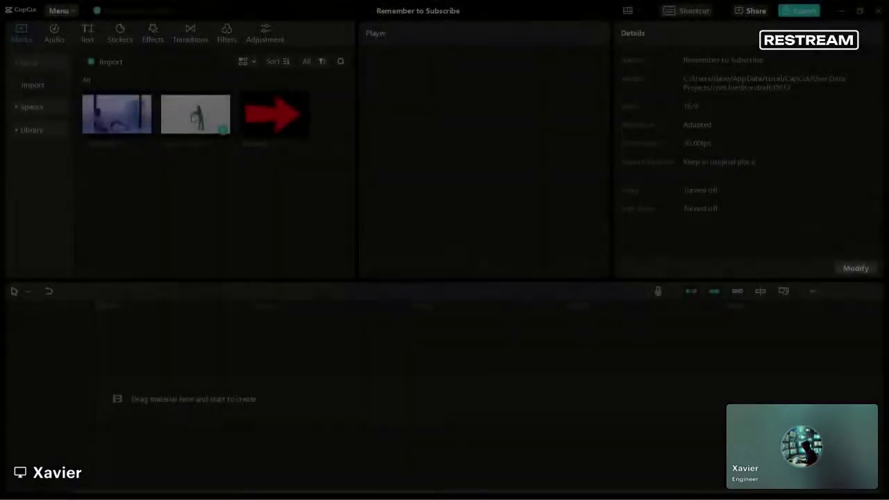
Add video 2.mp4 to the empty timeline and preview its first 8 seconds.
left_click_drag(196, 114, 142, 388)
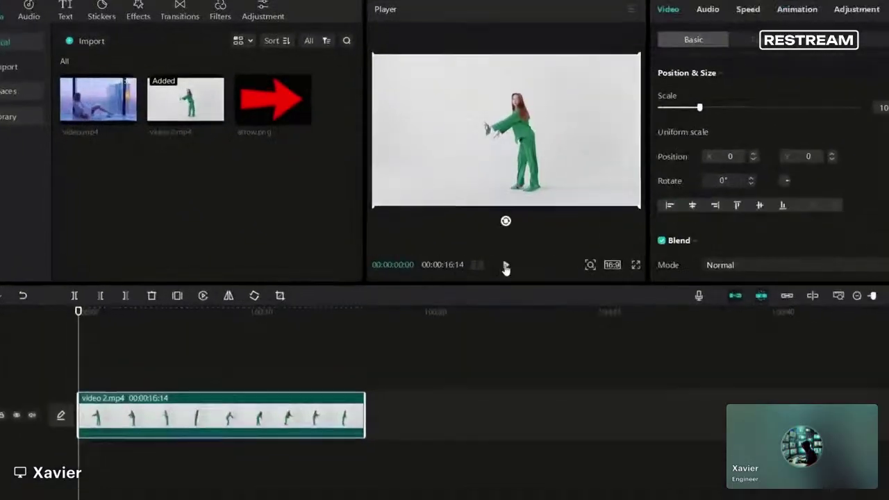
key("space")
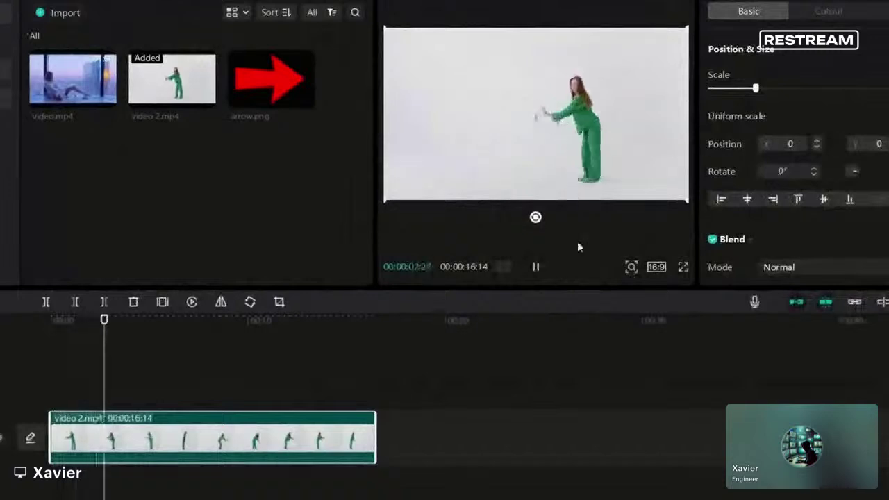
left_click(537, 270)
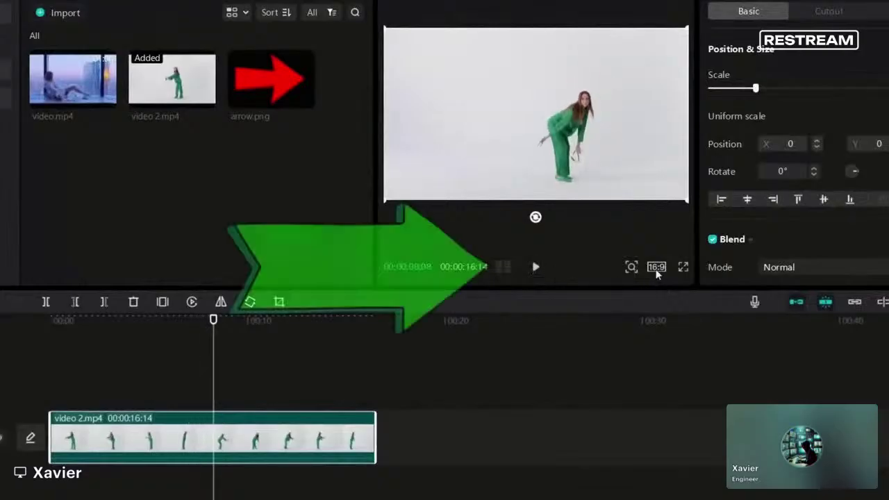
Set the project's aspect ratio to 9:16 and enlarge the clip to fill the frame, centring the woman at X about -238.
left_click(657, 271)
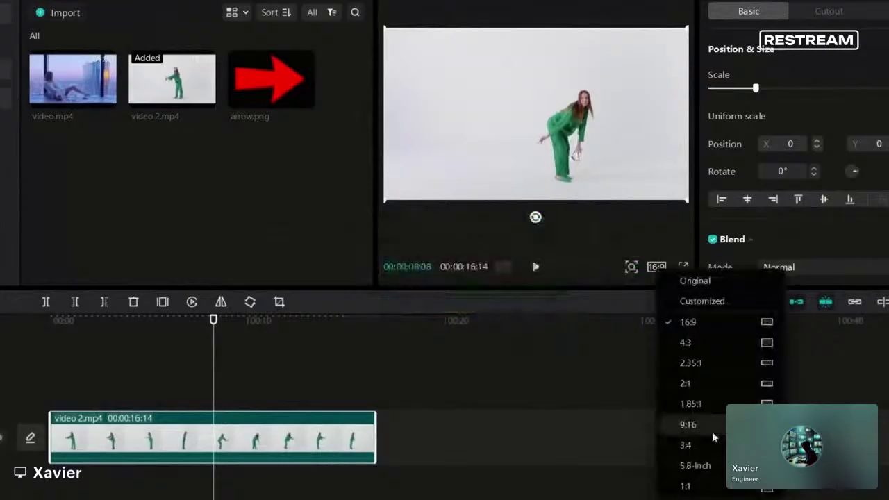
left_click(688, 425)
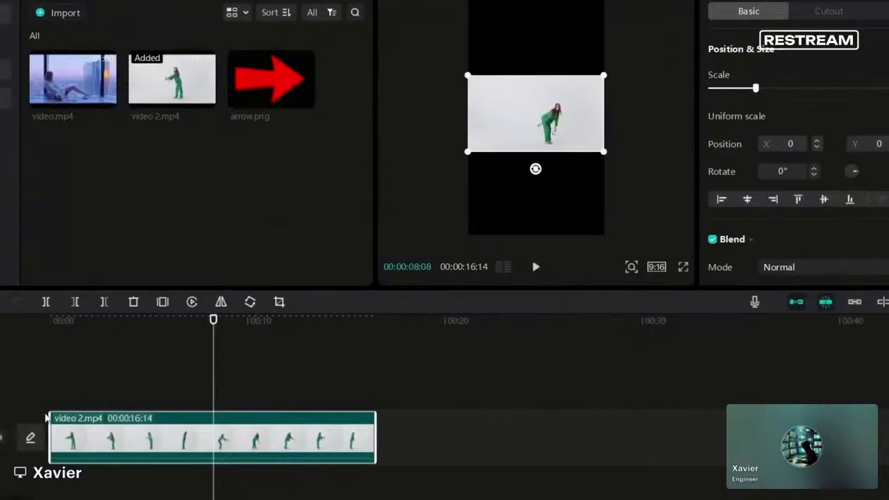
left_click_drag(214, 320, 4, 338)
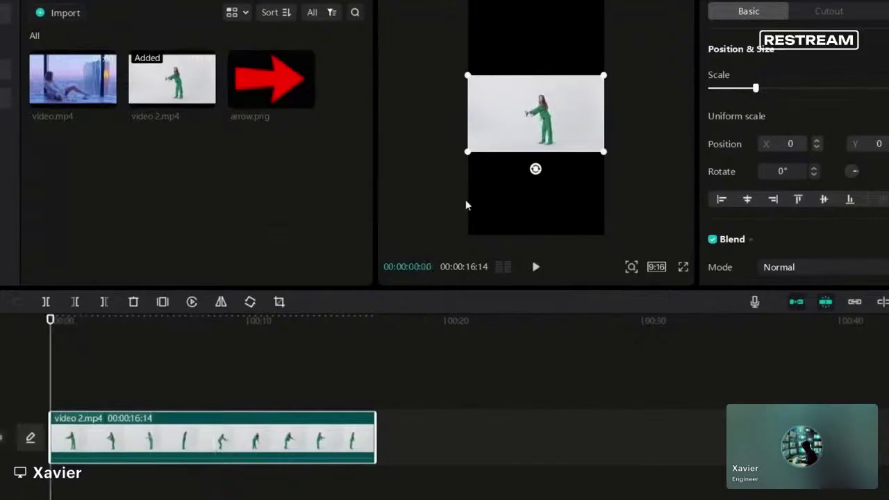
left_click_drag(467, 153, 284, 314)
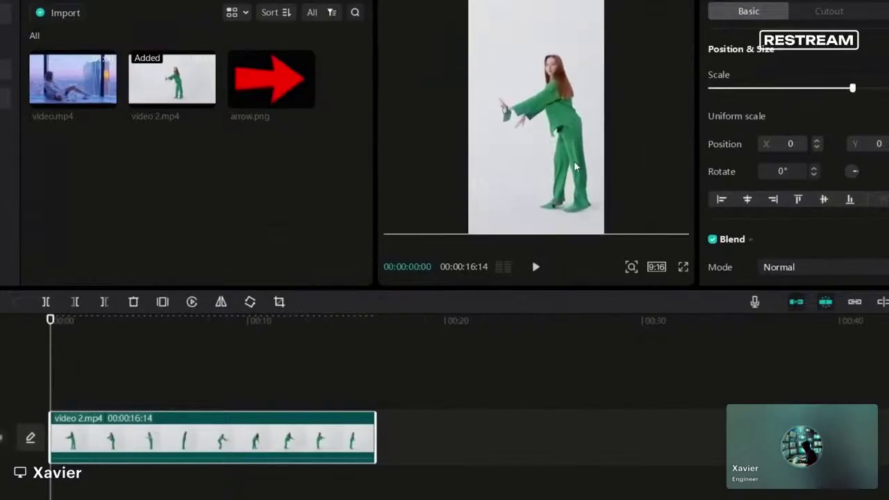
left_click_drag(569, 167, 541, 168)
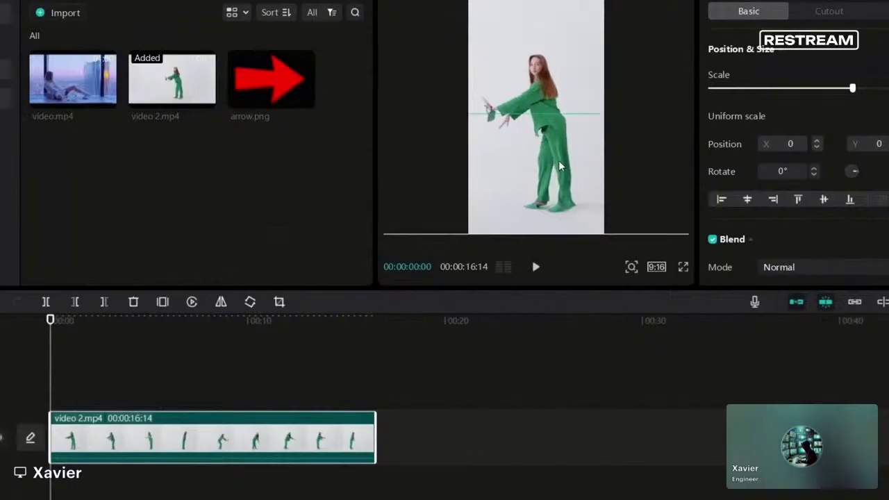
Preview the vertical clip from the beginning and from about 11 seconds to examine how the woman moves in the frame.
left_click(502, 311)
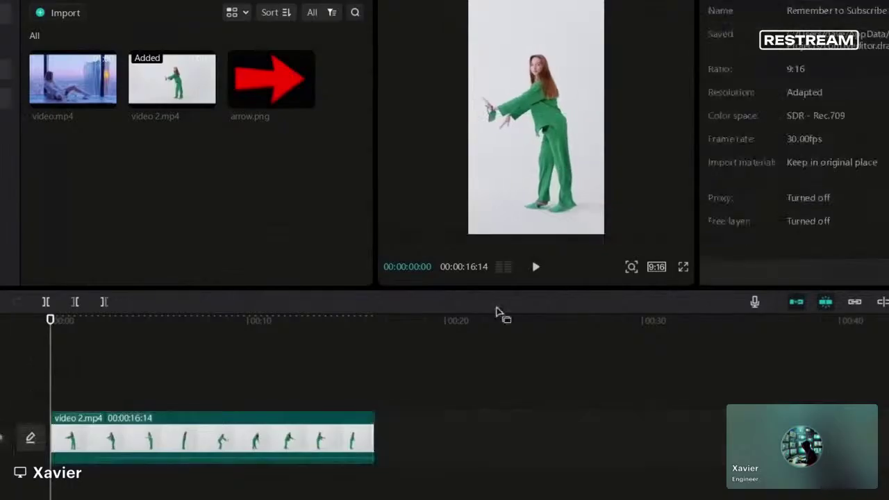
left_click(537, 268)
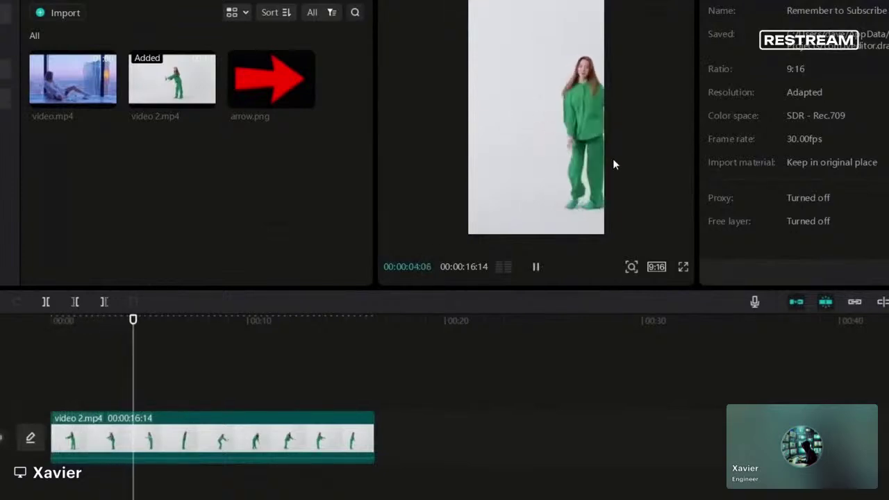
left_click_drag(234, 325, 275, 331)
left_click(531, 275)
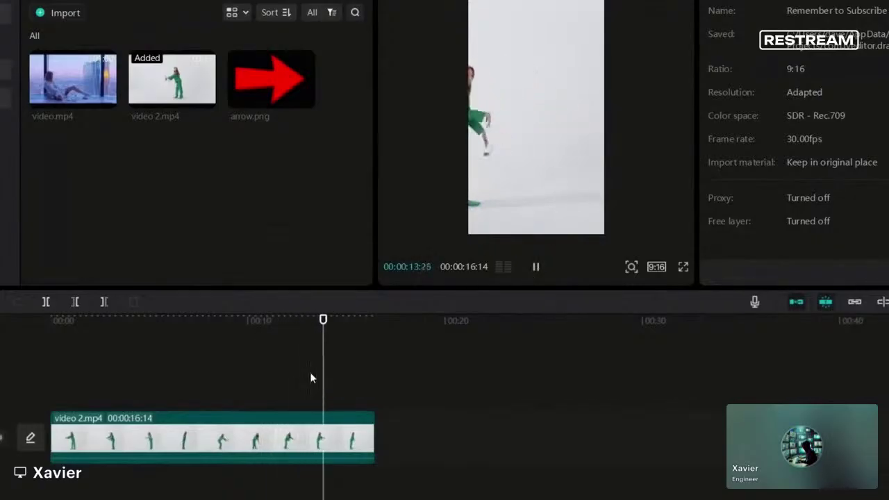
Begin the clip's position keyframes at its start and shift it to X about -672 at 00:00:01:24 to re-centre the woman.
left_click(115, 445)
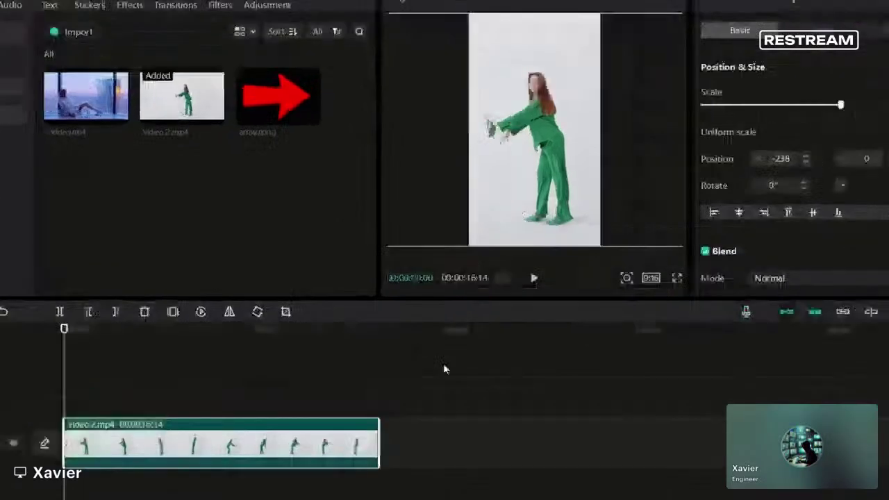
left_click(534, 278)
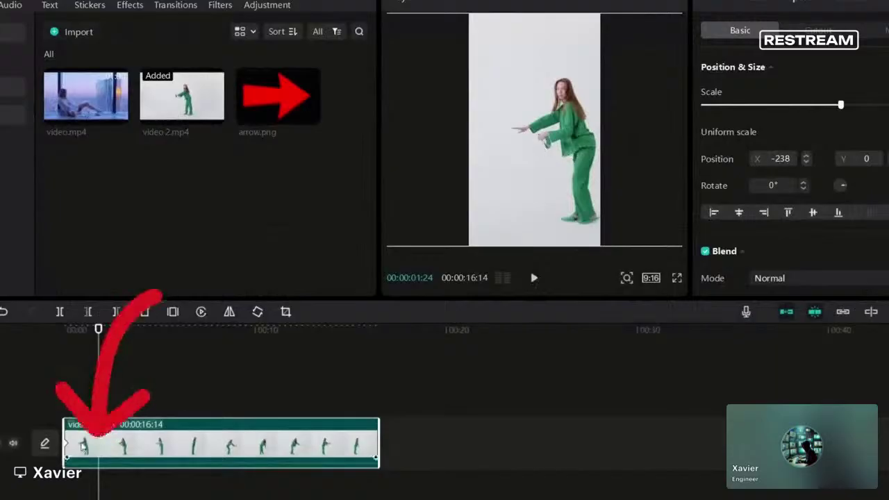
left_click_drag(550, 136, 528, 135)
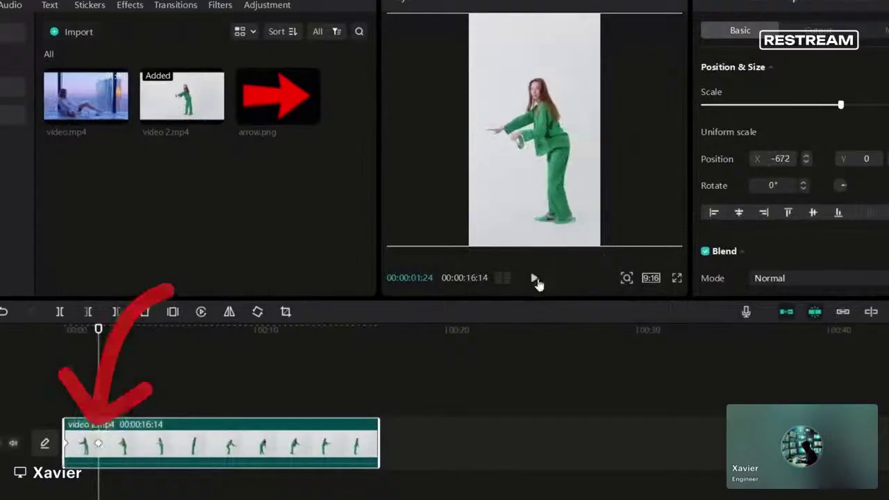
Keyframe the clip's position at X about -933 at 00:00:04:14 to keep the woman centred.
left_click(534, 278)
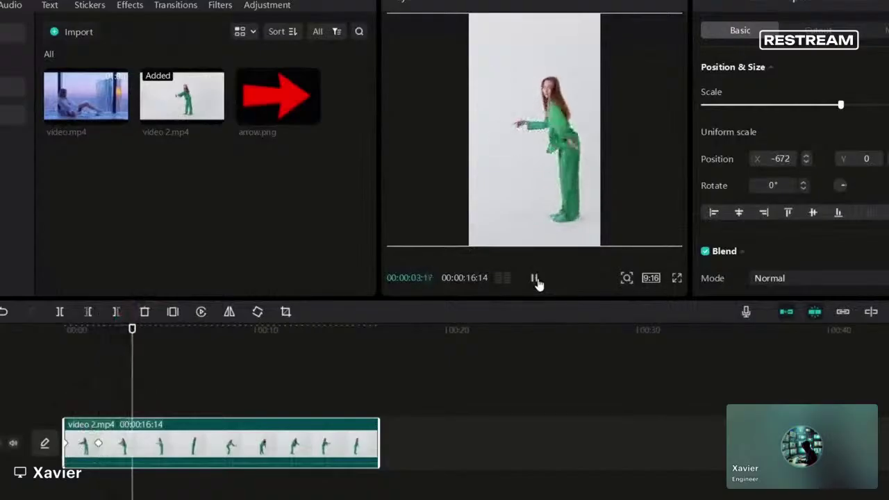
key("space")
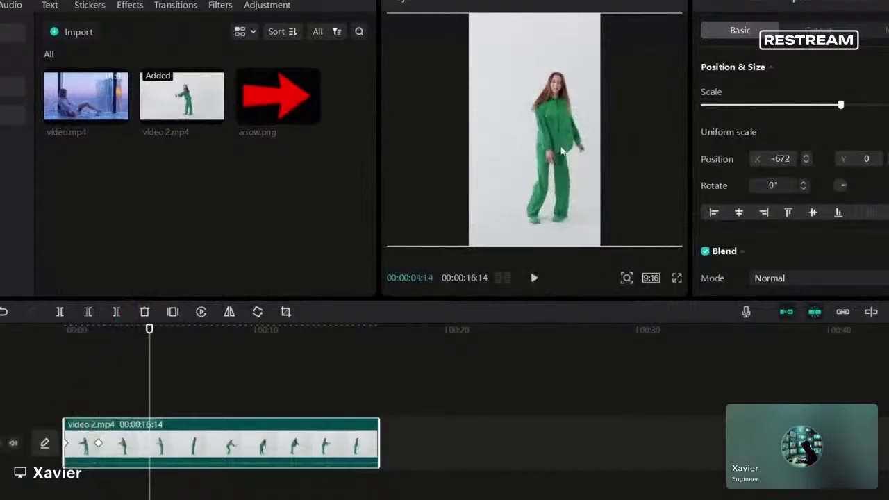
left_click_drag(561, 150, 542, 149)
Replay the clip from the start and keyframe its position at X about -800 at 00:00:07:21.
left_click(57, 392)
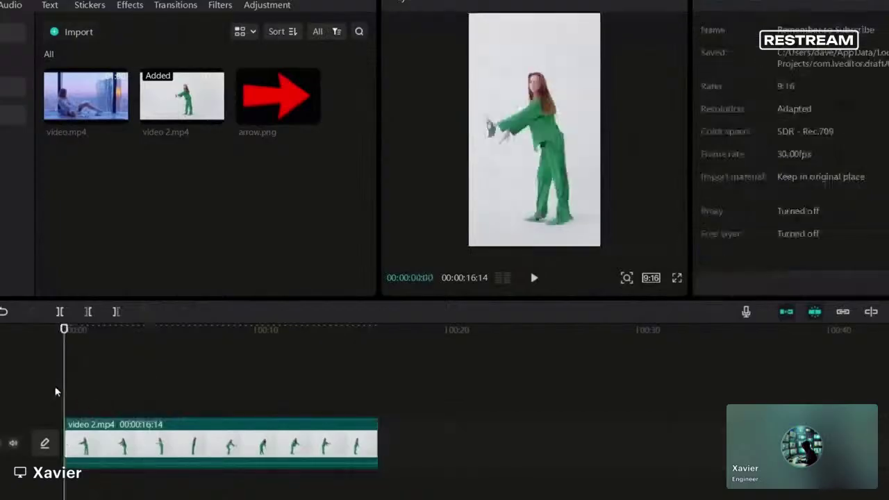
key("space")
left_click(186, 453)
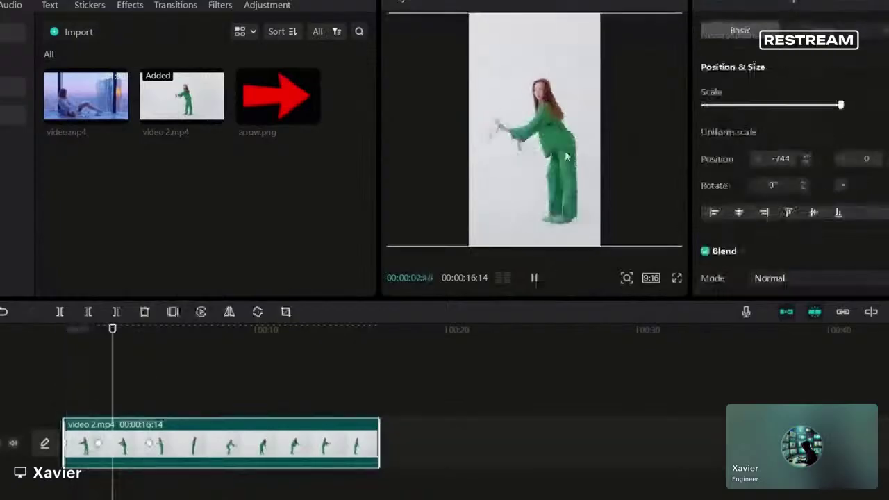
left_click_drag(566, 157, 518, 159)
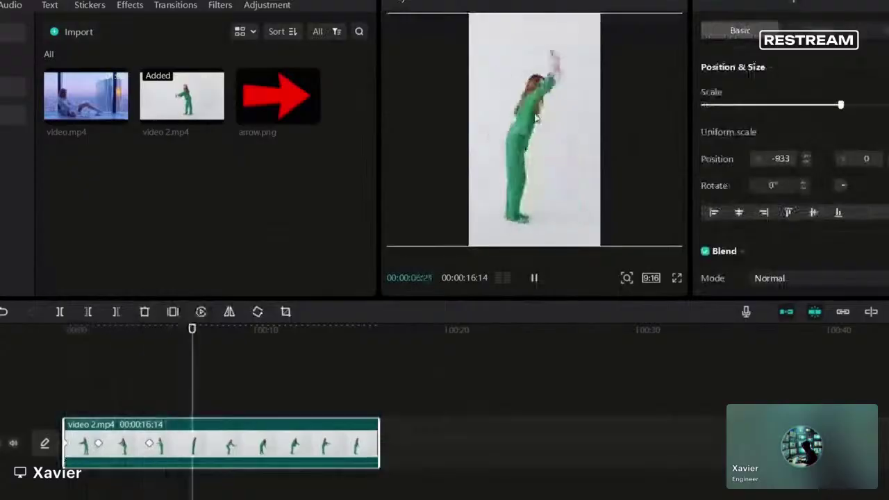
left_click(534, 278)
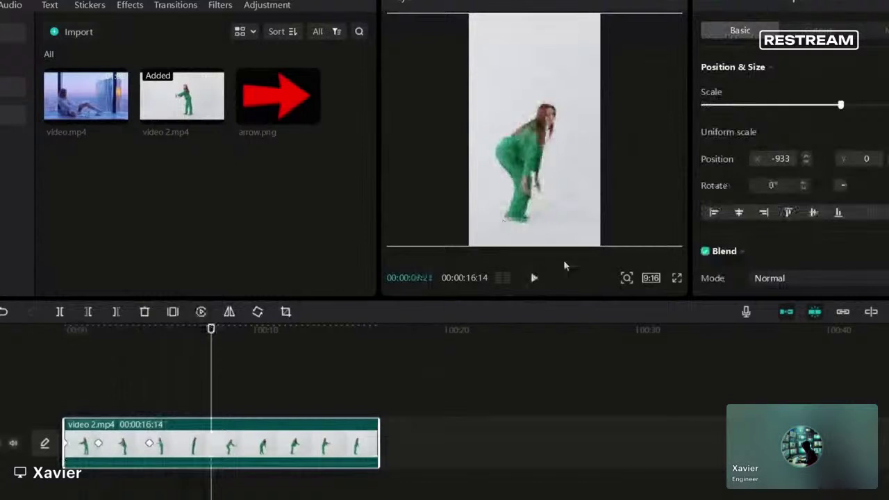
left_click_drag(515, 244, 526, 172)
Keyframe the clip's position at X about -527 near 9 seconds and X about -151 near 10.5 seconds.
left_click(534, 278)
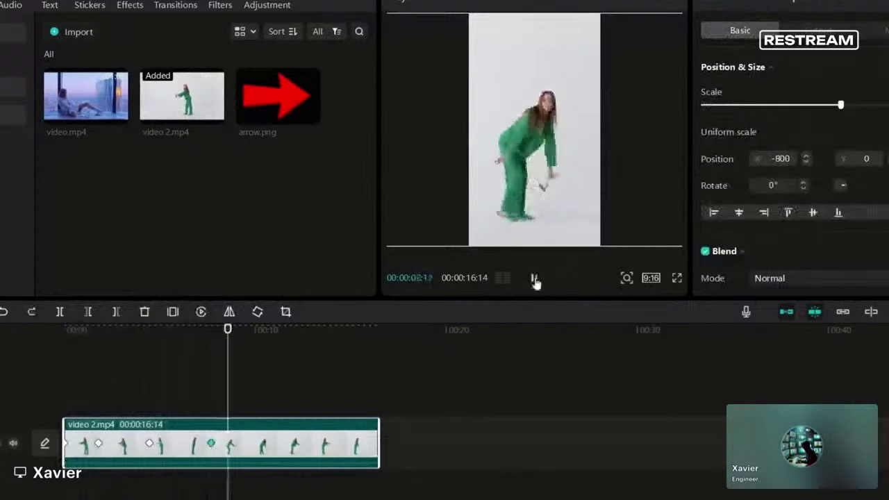
left_click(534, 278)
left_click_drag(500, 164, 517, 164)
left_click(534, 278)
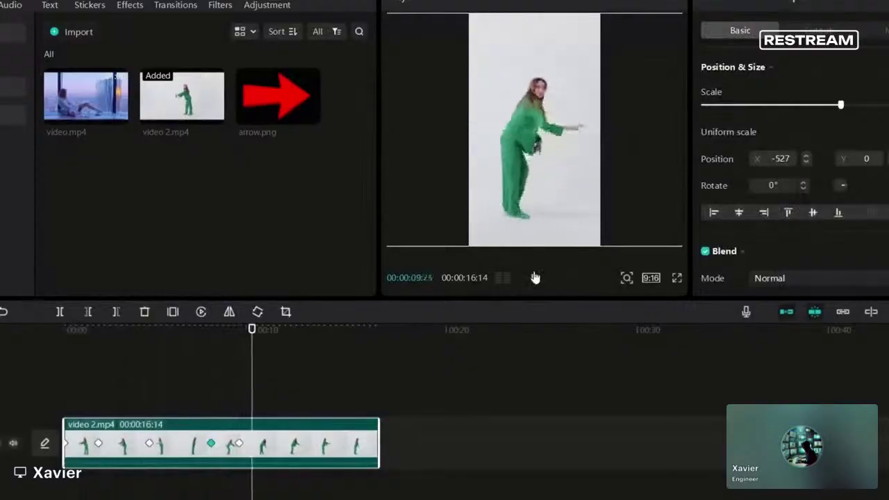
left_click(533, 278)
left_click_drag(492, 153, 515, 154)
Keyframe the clip's position at X about 156 near 11.5 seconds and X about 464 just after 12 seconds.
left_click(534, 279)
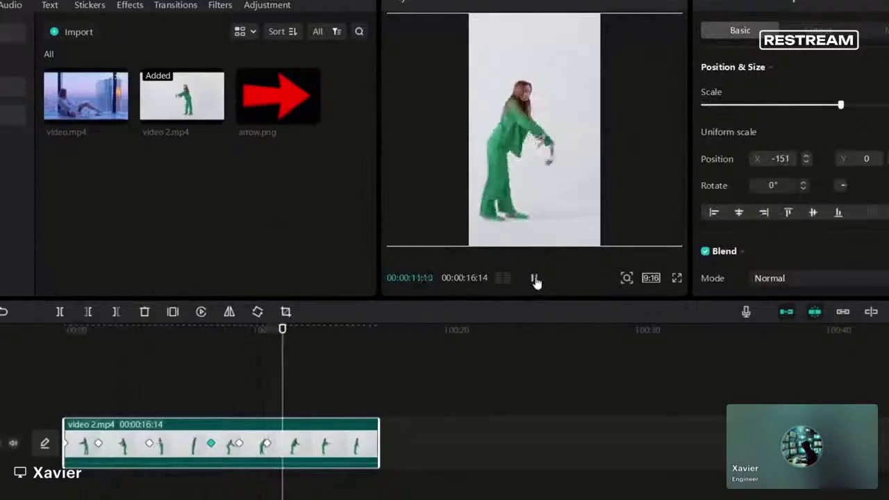
left_click(535, 281)
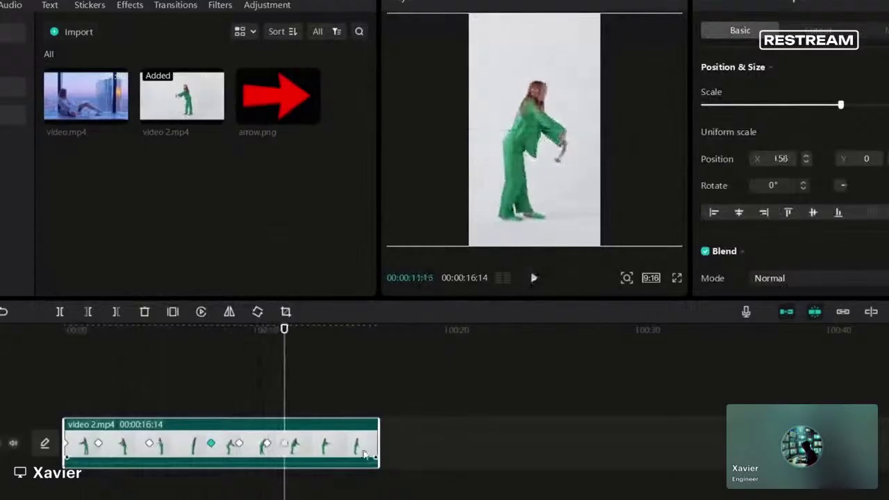
left_click(533, 283)
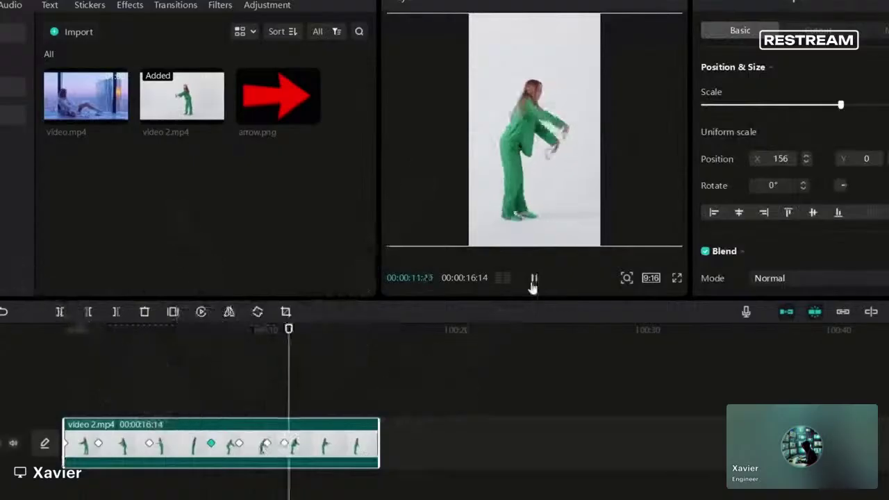
left_click(533, 282)
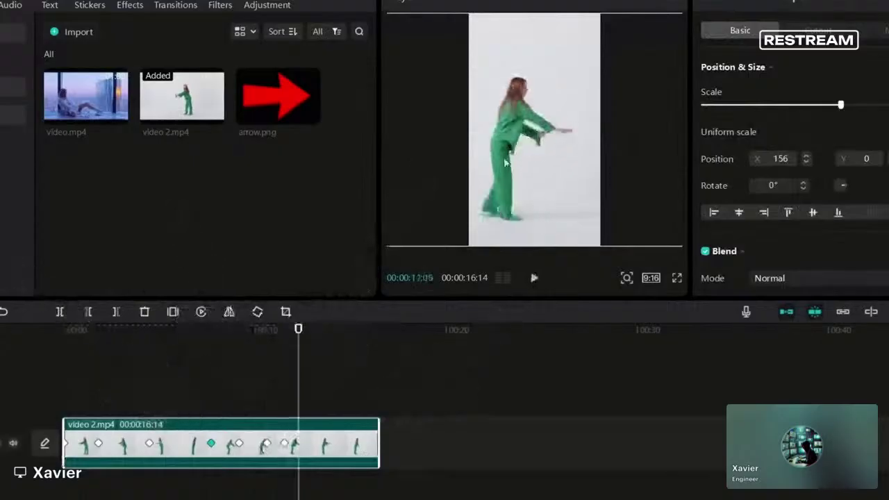
left_click_drag(520, 164, 531, 167)
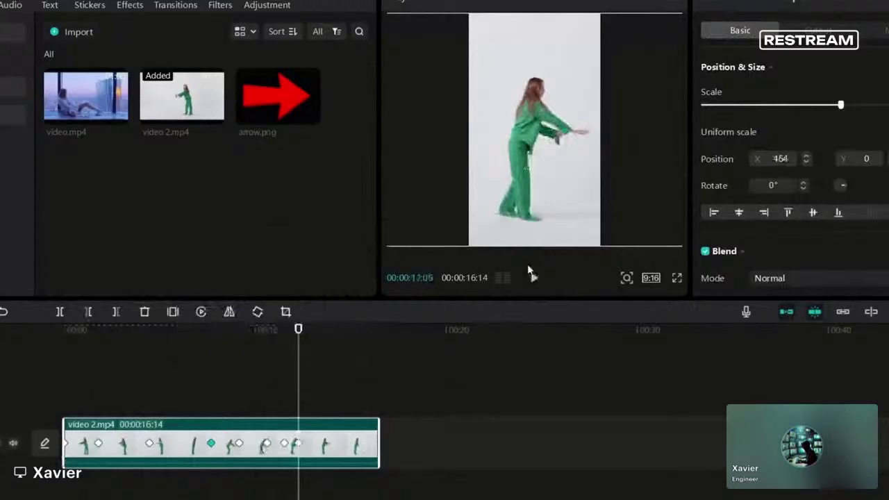
Keyframe the clip's position at X about 852 at 00:00:13:14, re-centre the woman once more past 14 seconds, and replay from the start.
left_click(532, 278)
left_click(532, 278)
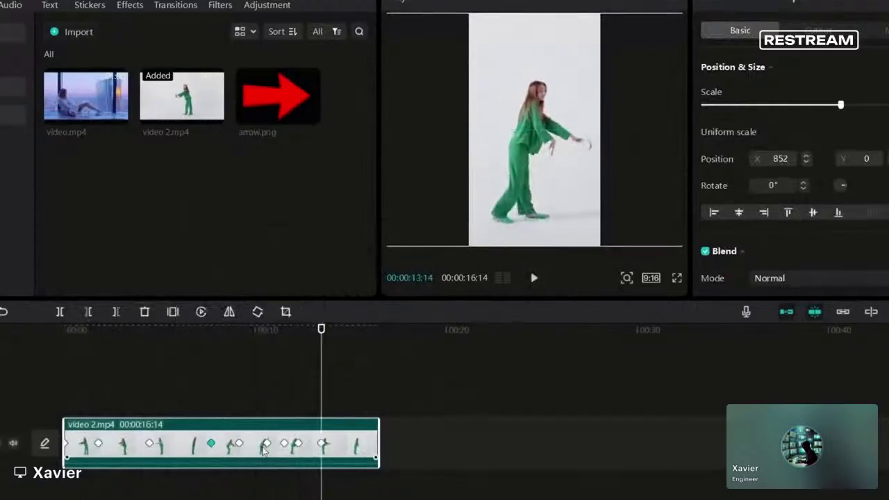
left_click(532, 278)
left_click(532, 278)
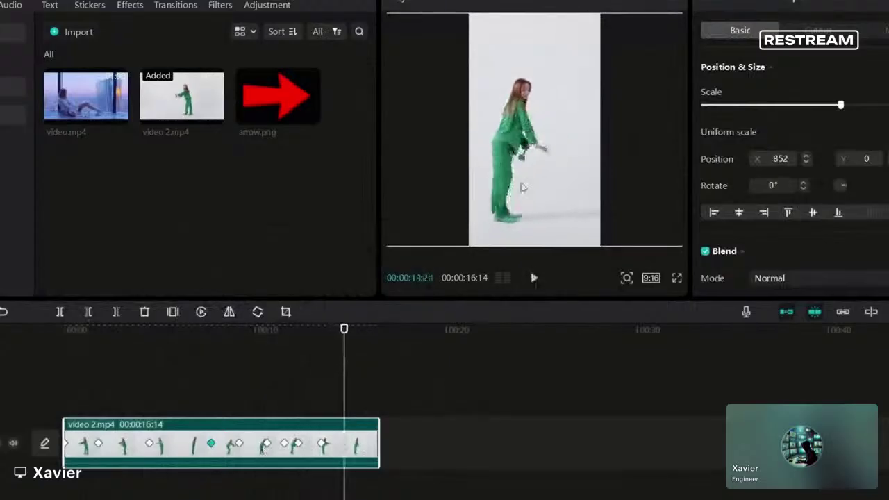
left_click(523, 187)
left_click(533, 278)
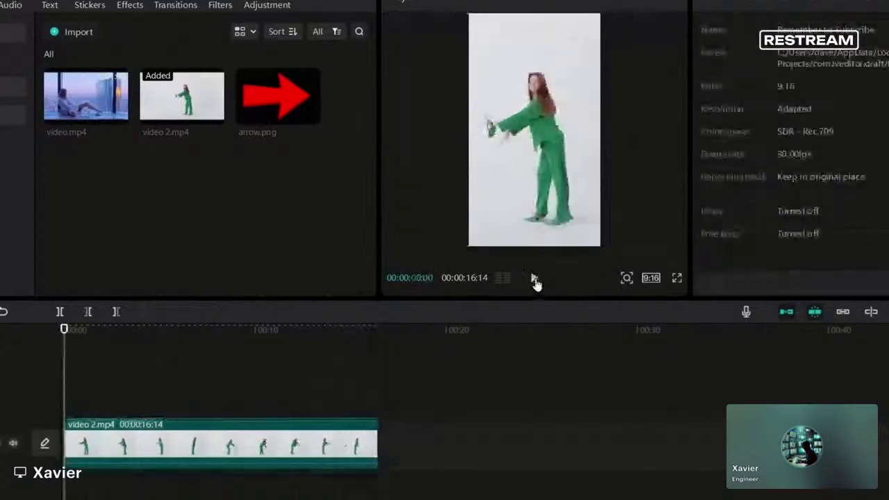
Play back the reframed vertical clip from the start to review the keyframed motion.
left_click(534, 279)
left_click(105, 457)
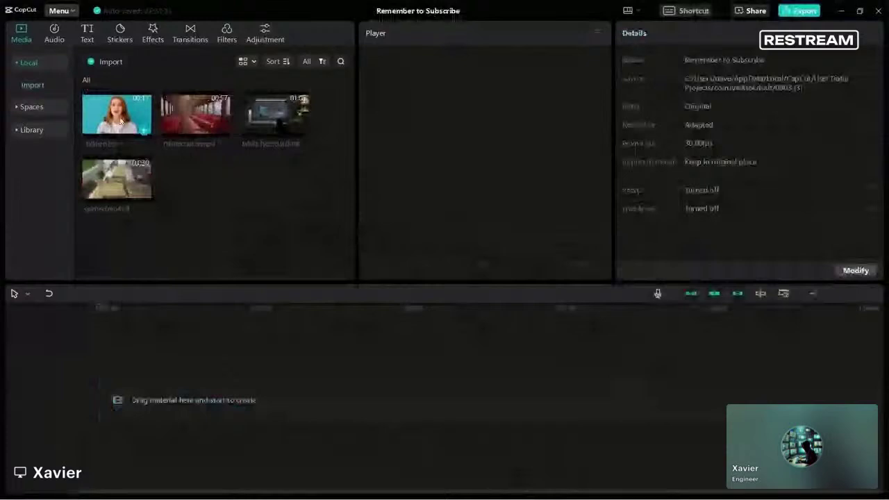
Add video.mp4 to the empty timeline and remove its background with Auto cutout.
left_click_drag(120, 122, 238, 347)
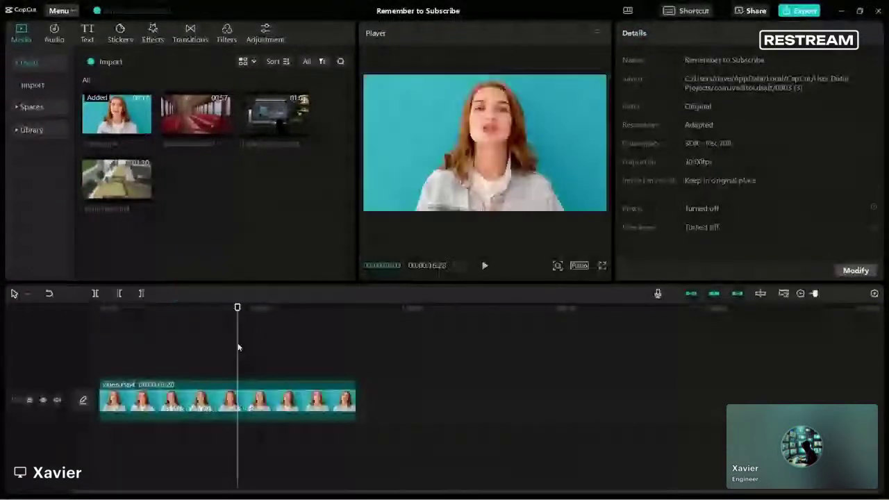
left_click(280, 402)
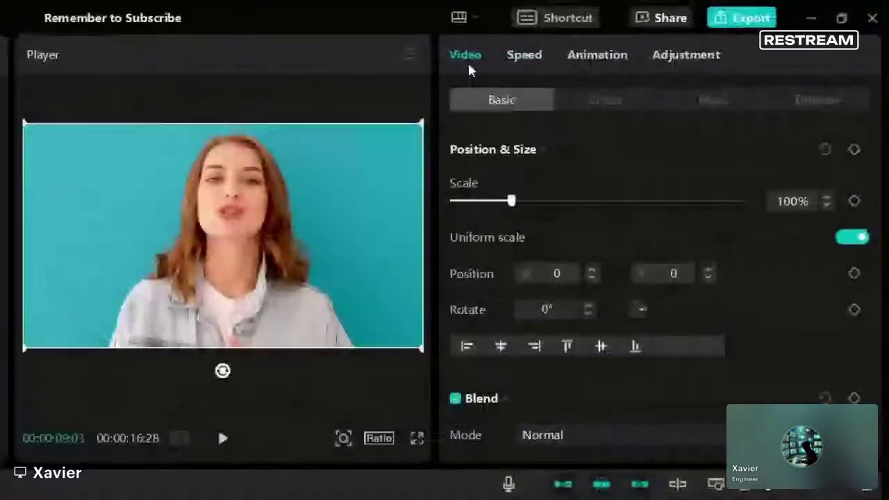
left_click(609, 106)
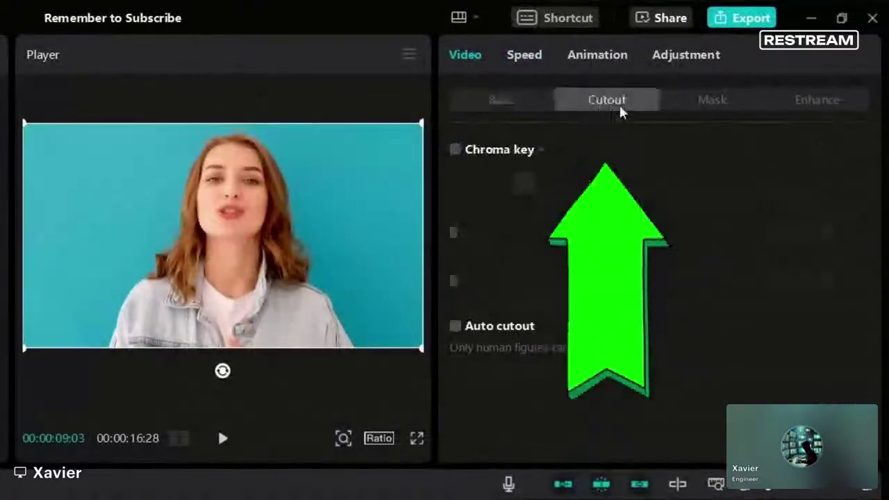
left_click(455, 327)
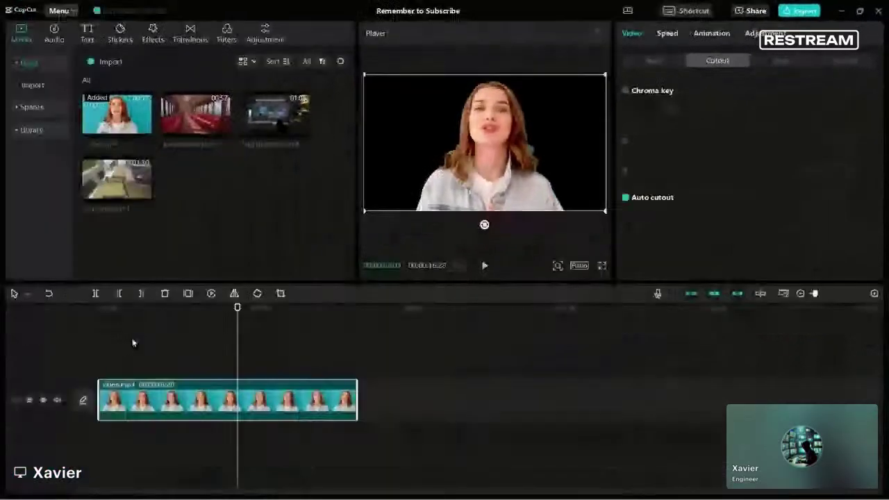
Play the first few seconds of video.mp4 from the start to check the cutout edges.
left_click(133, 342)
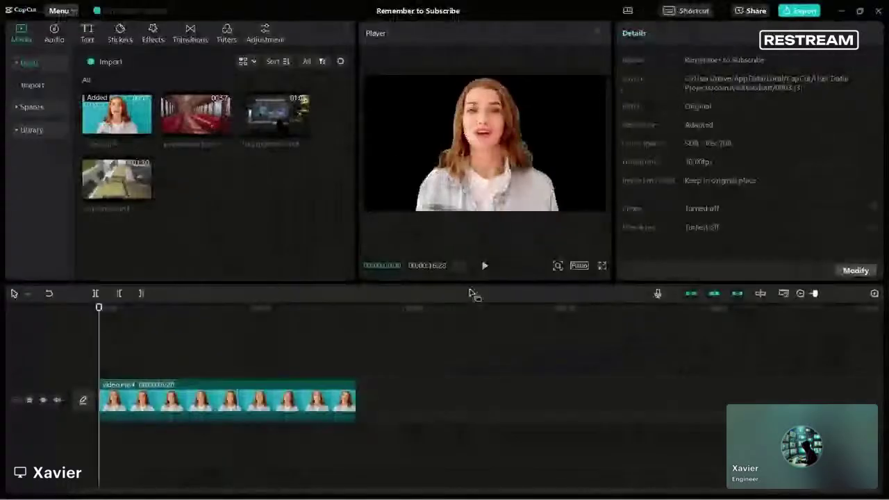
key("space")
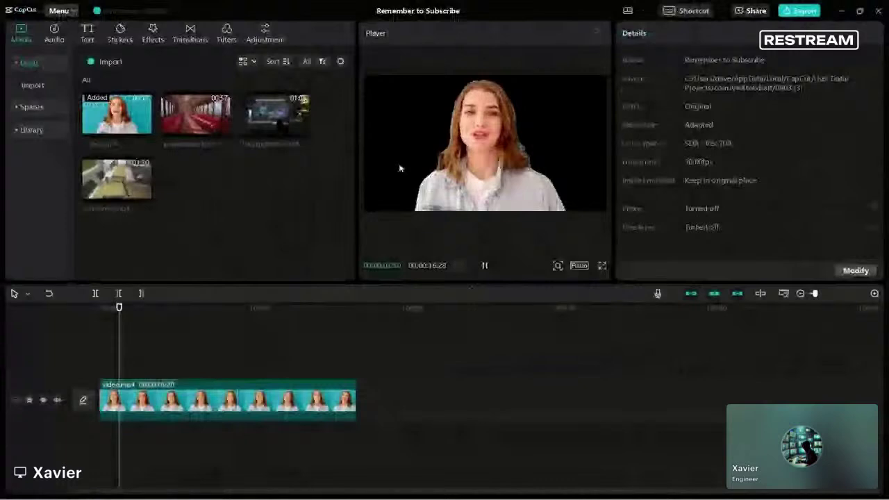
key("space")
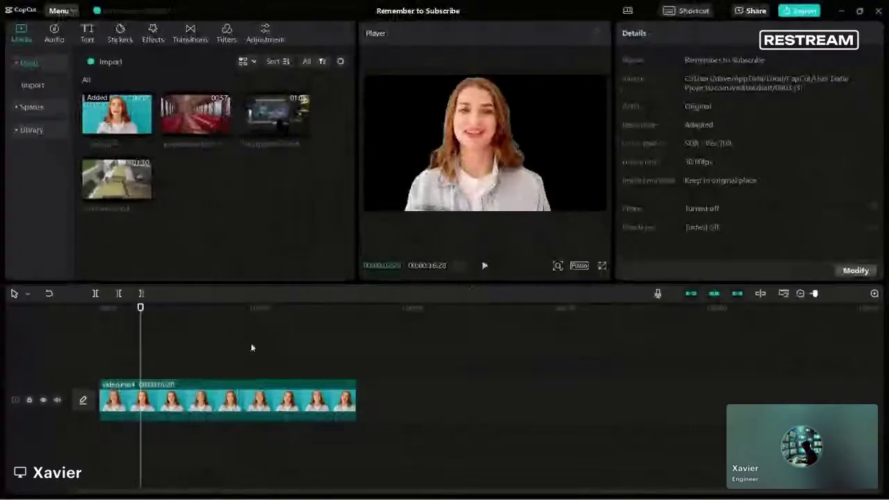
Add background.mp4 on a track above video.mp4, preview background 2.mp4, and play the timeline briefly.
left_click(198, 127)
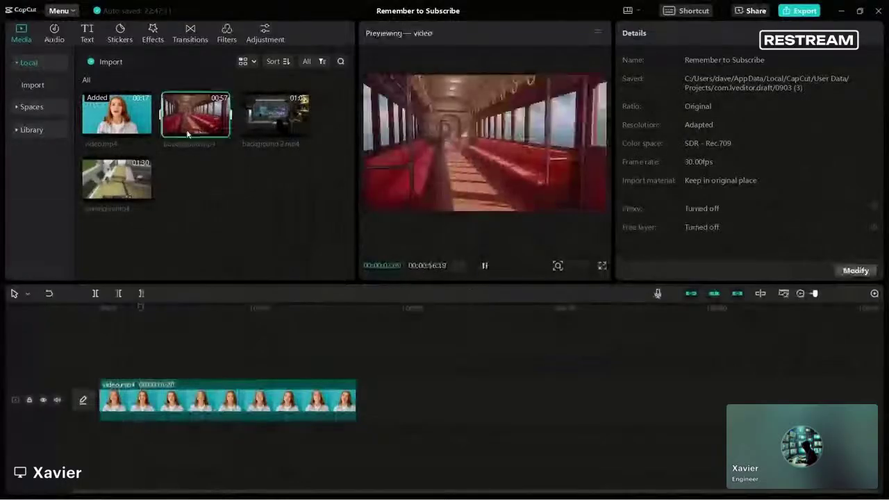
left_click(274, 117)
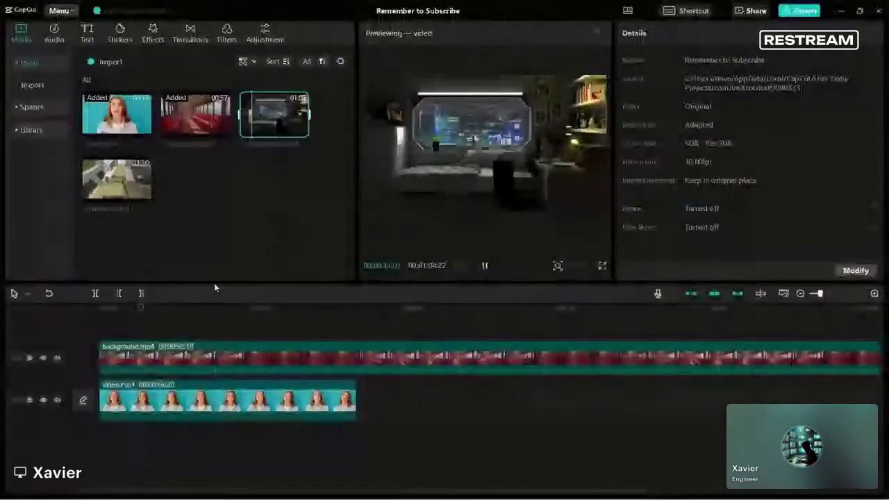
left_click(230, 320)
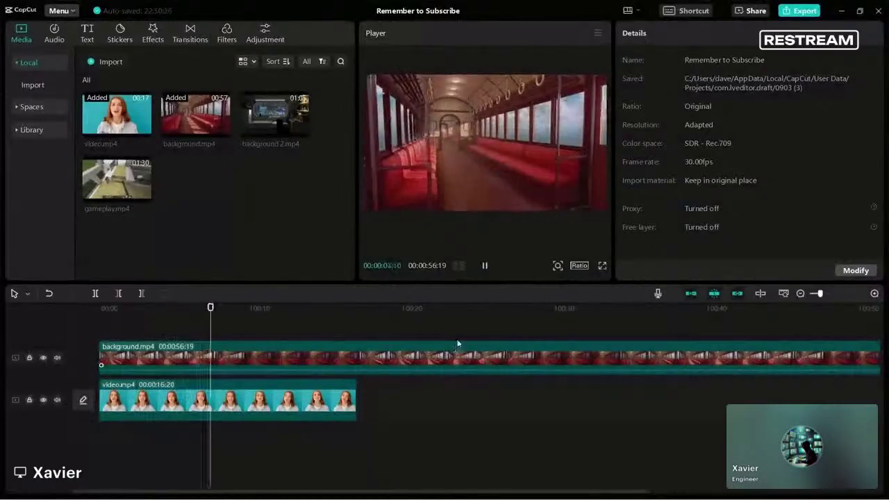
left_click(484, 265)
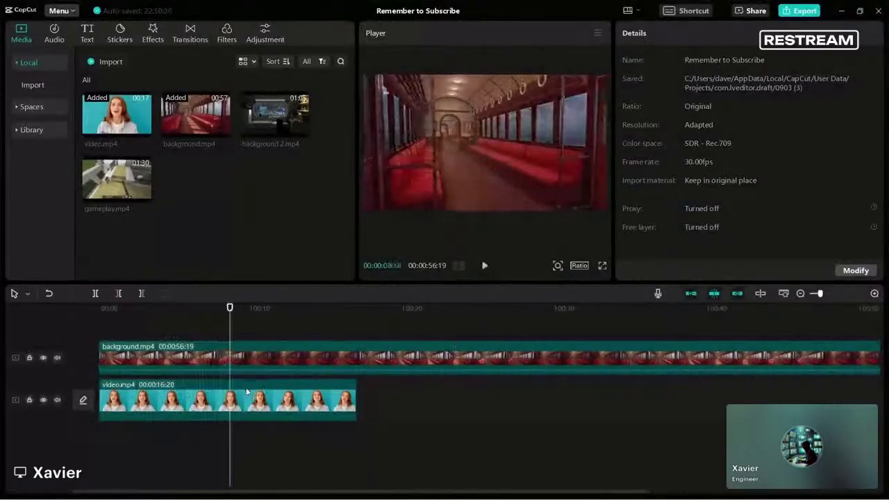
Move video.mp4 to the track above background.mp4 and play the composite of the woman over the train interior.
left_click(201, 403)
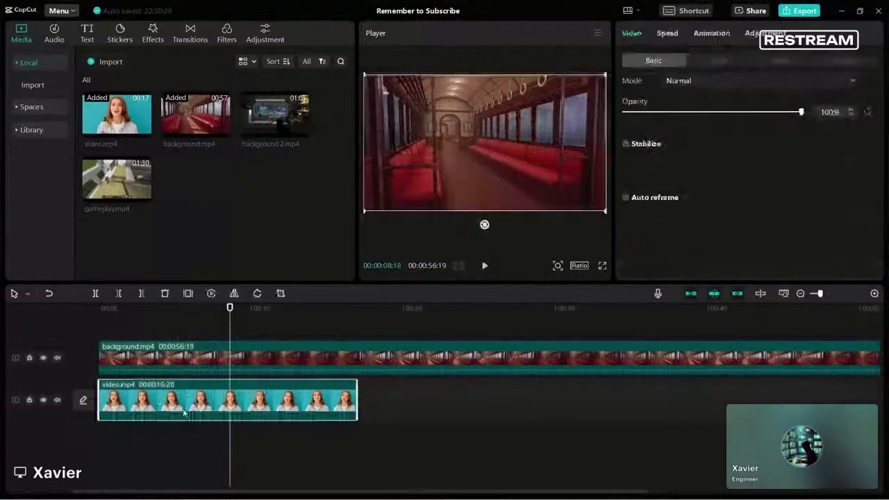
left_click_drag(146, 401, 146, 335)
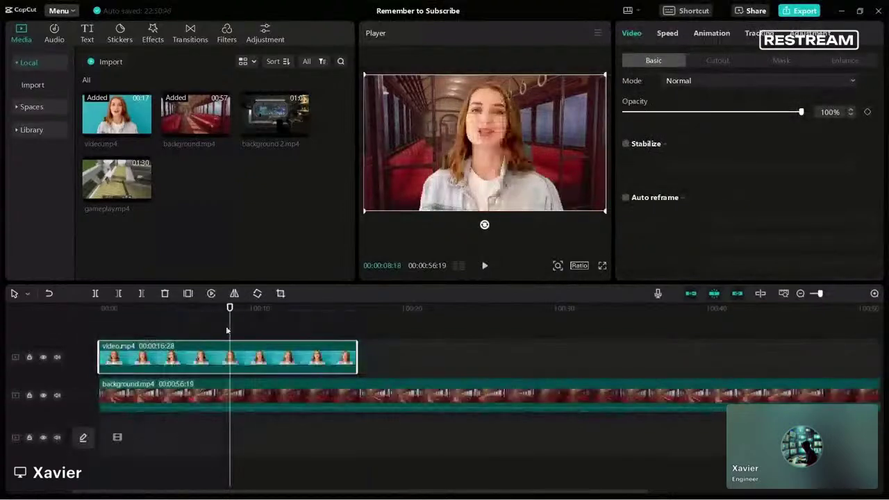
left_click(485, 265)
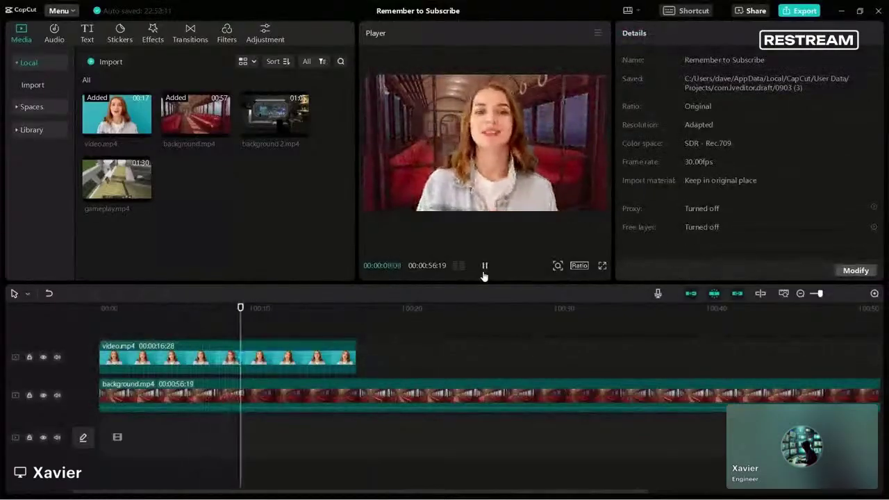
left_click(485, 267)
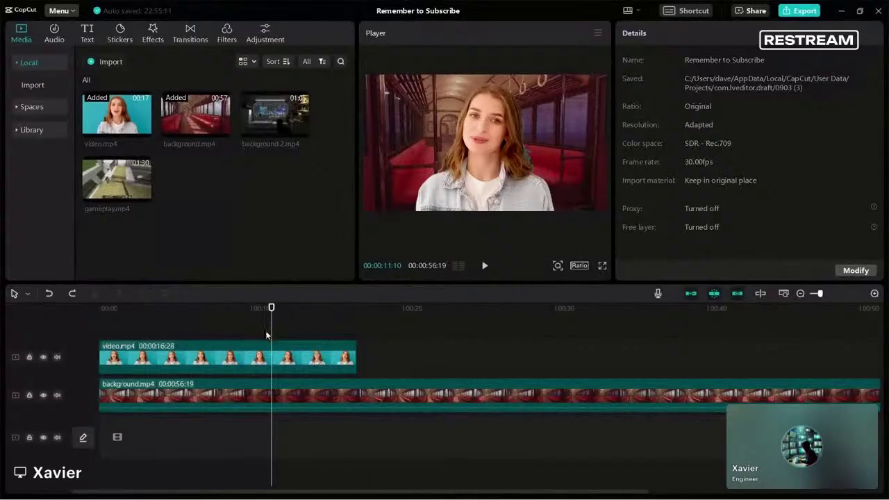
Scale video.mp4 down to less than 80% and place the woman in the lower-right corner of the frame.
left_click(231, 360)
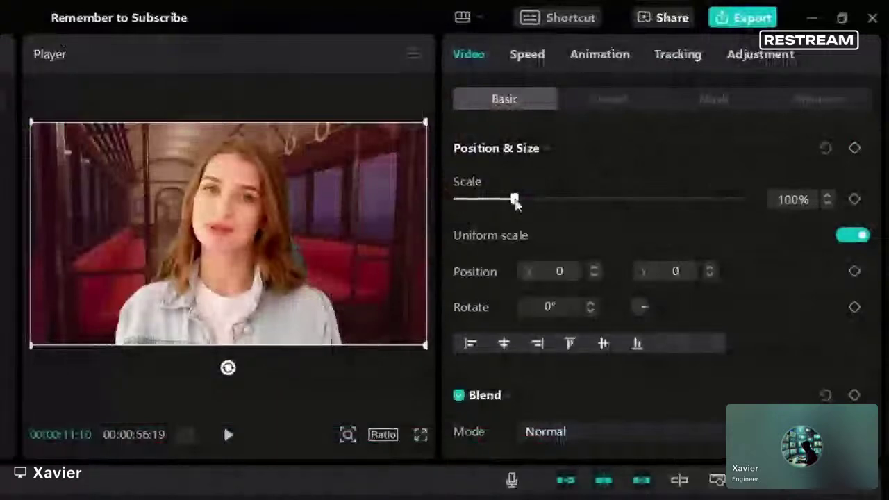
mouse_move(514, 201)
left_mouse_down()
mouse_move(489, 202)
mouse_move(503, 202)
left_mouse_up()
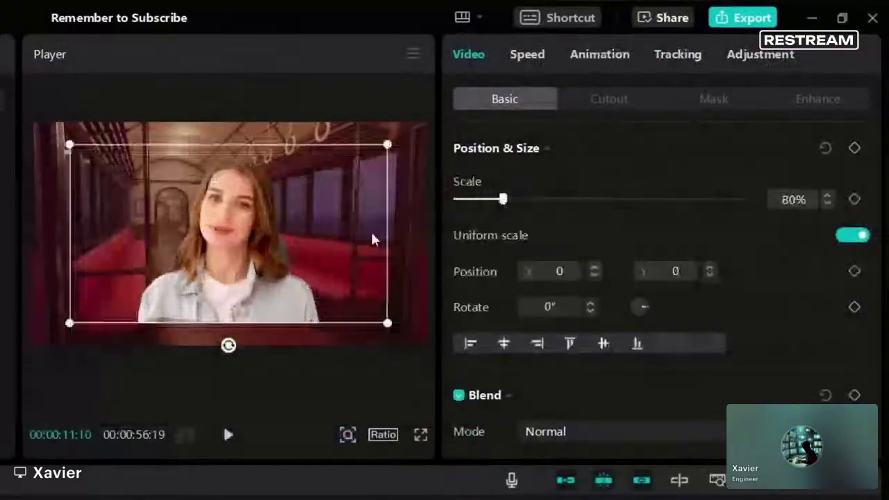
left_click_drag(308, 233, 381, 243)
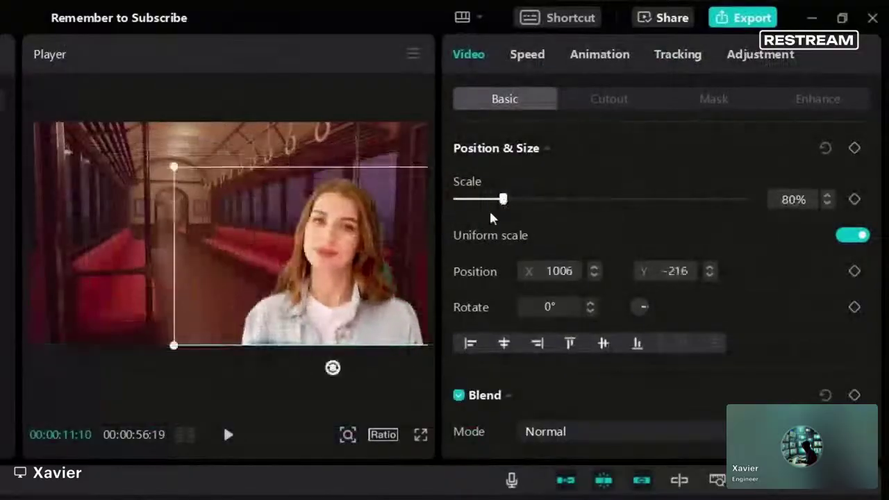
left_click_drag(503, 199, 497, 200)
left_click_drag(392, 237, 403, 243)
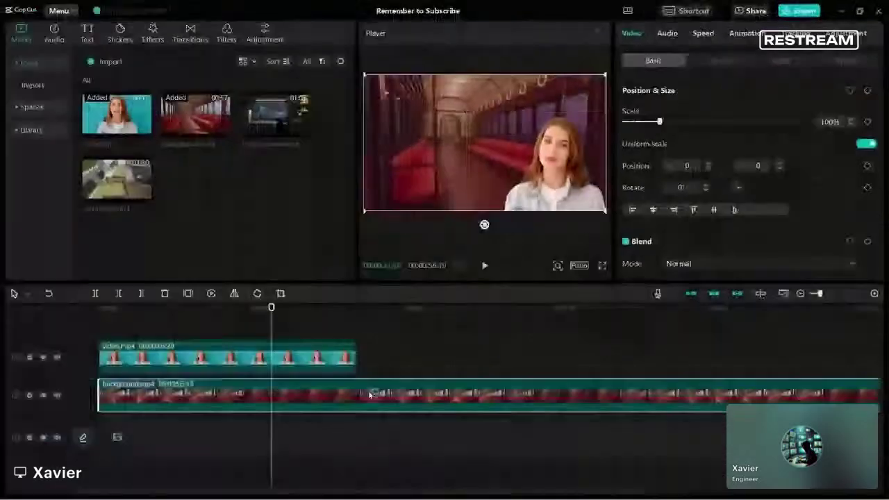
Delete background.mp4 from the timeline and put gameplay.mp4 on the track below video.mp4.
right_click(332, 421)
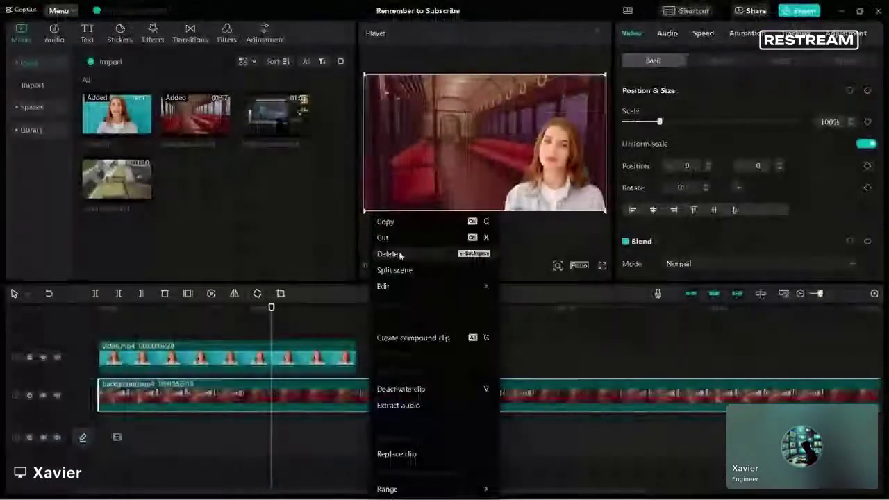
left_click(352, 271)
left_click_drag(118, 186, 201, 399)
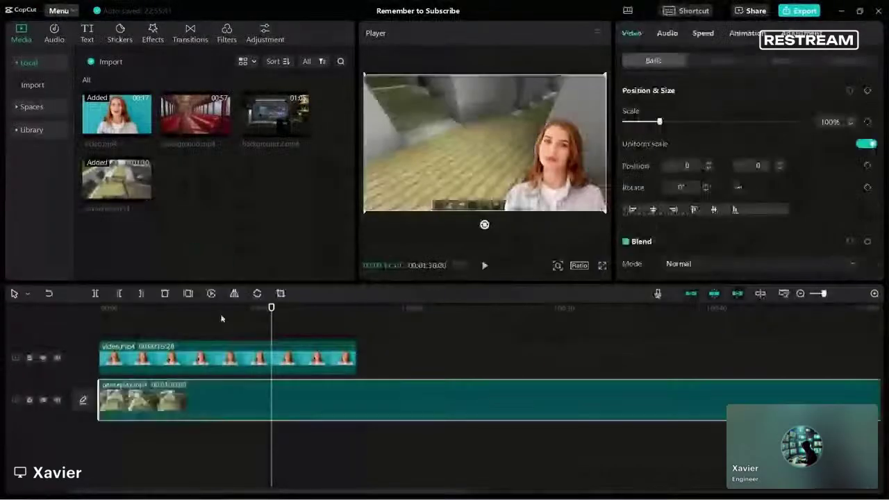
Play the gameplay composite and preview the imported clips background.mp4 and background 2.mp4.
left_click(511, 346)
key("space")
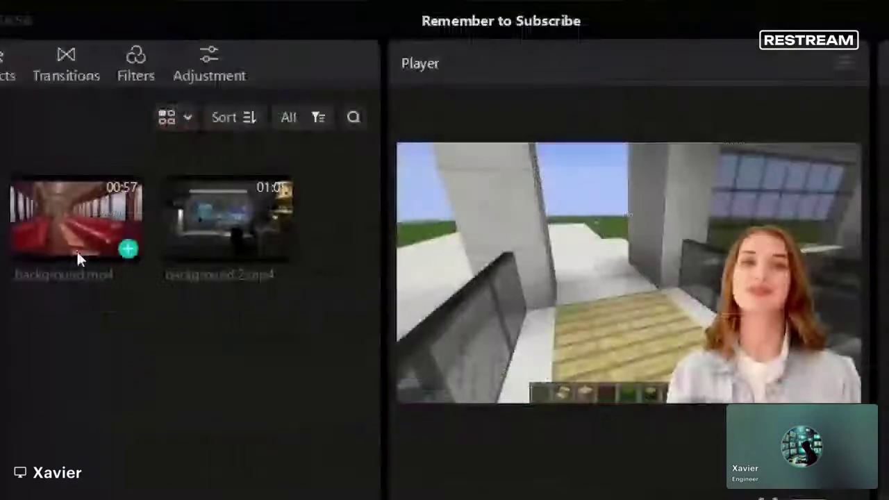
left_click(70, 241)
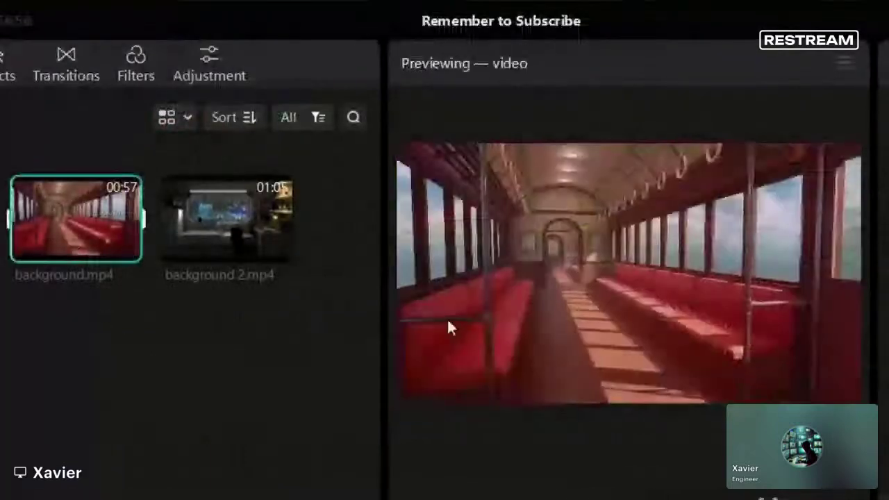
left_click(227, 241)
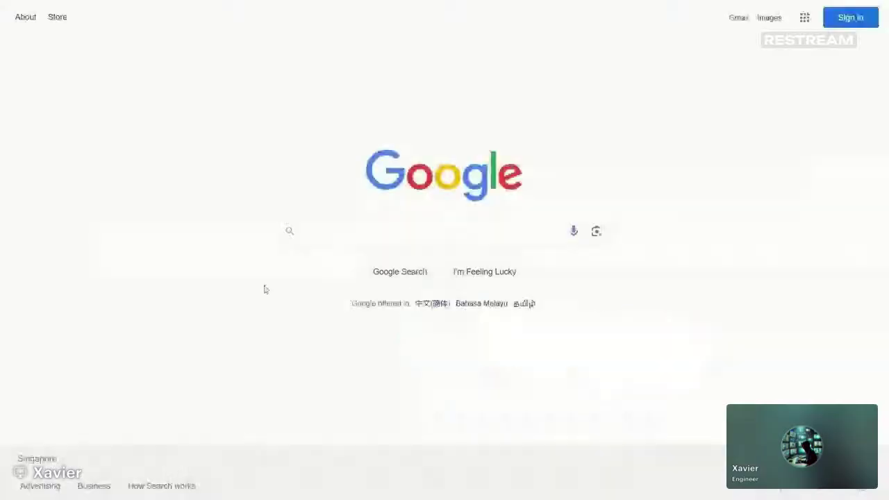
Switch to the web browser and search Google for "live wallpaper computer".
left_click(326, 234)
type("live w")
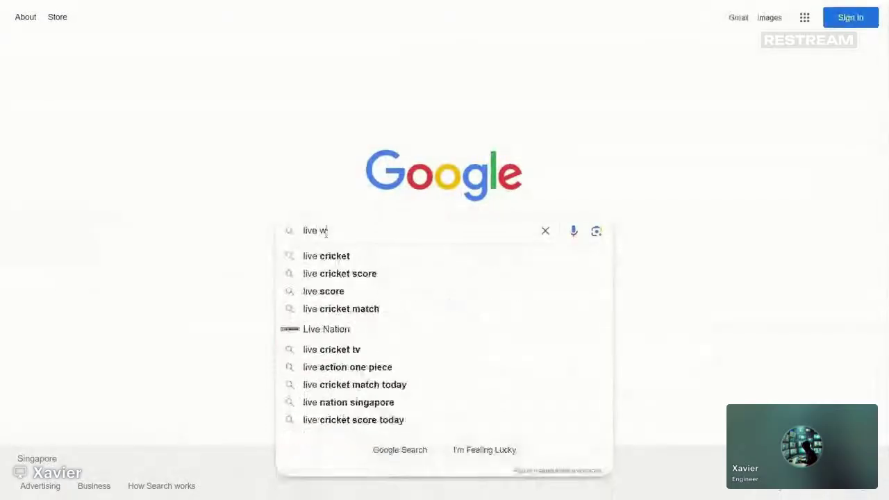
type("allpaper ")
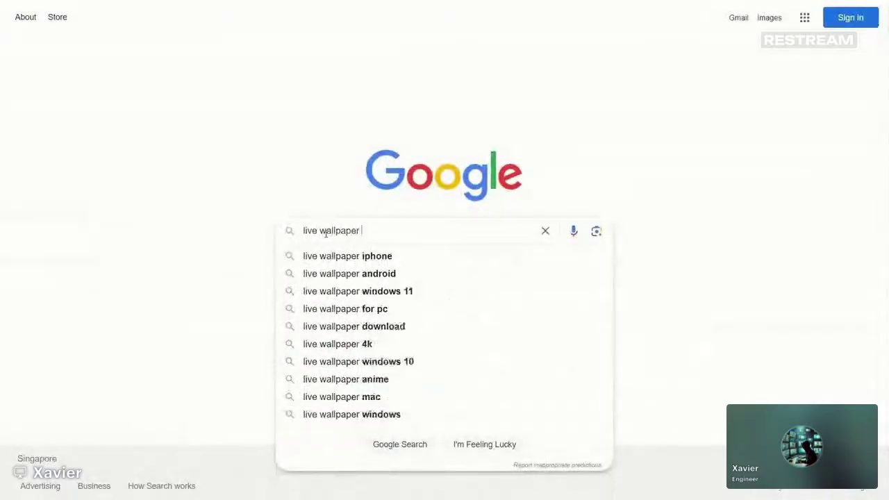
type("computer")
key("Return")
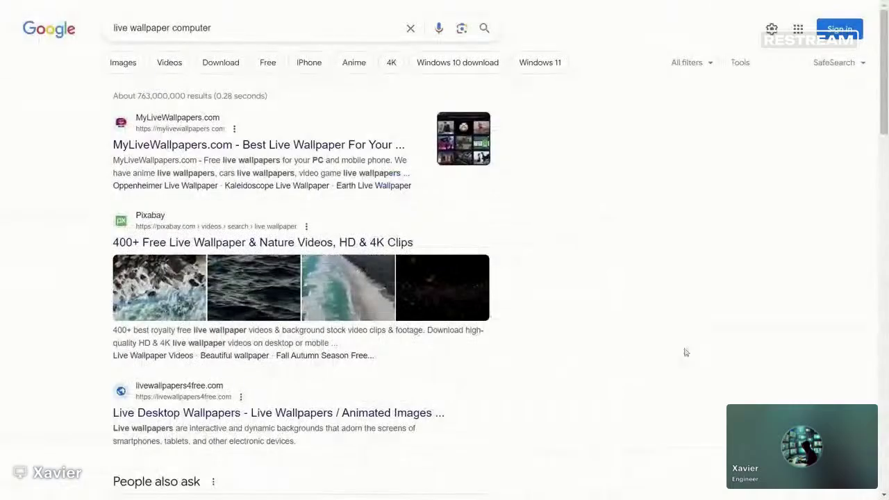
Look through the search results and open the Anime Live Wallpapers page from MoeWalls.
scroll(700, 308, "down", 9)
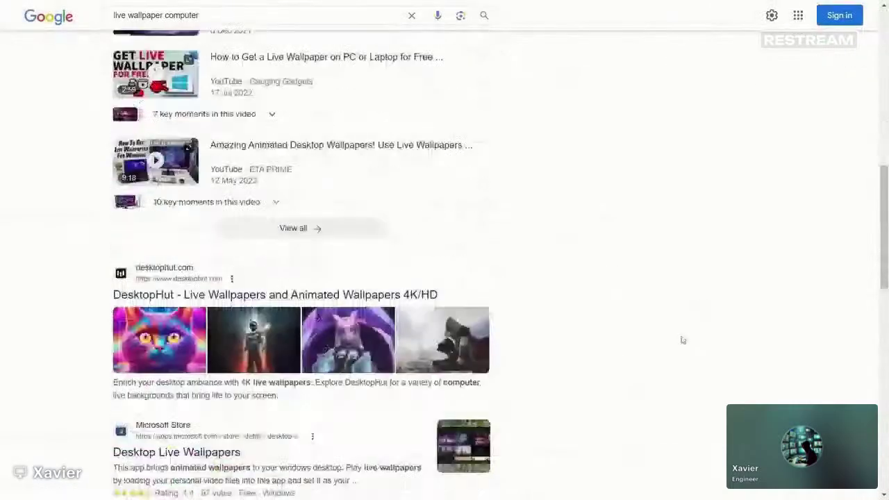
scroll(683, 340, "down", 10)
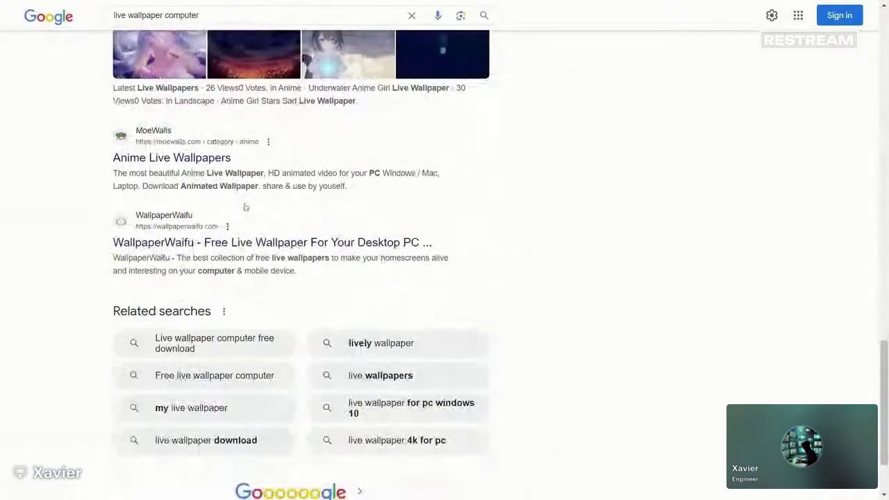
left_click(154, 162)
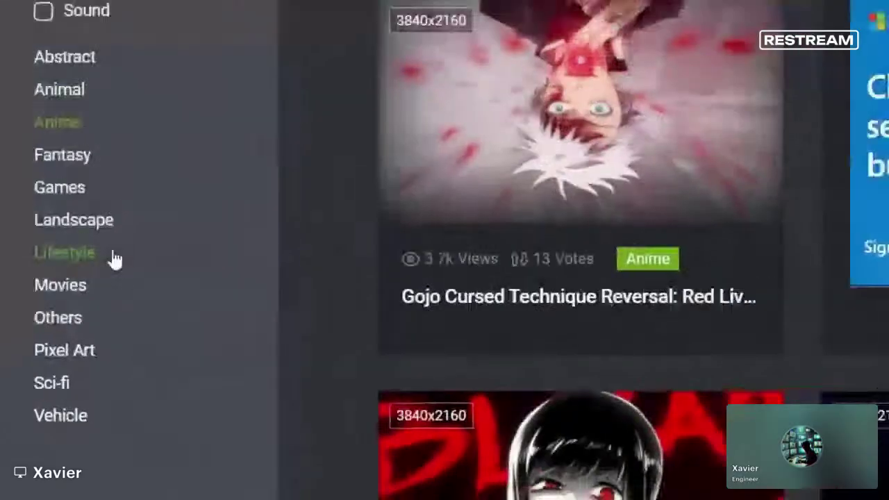
Open the Lifestyle category on MoeWalls and browse its live wallpapers for a suitable video background.
left_click(111, 257)
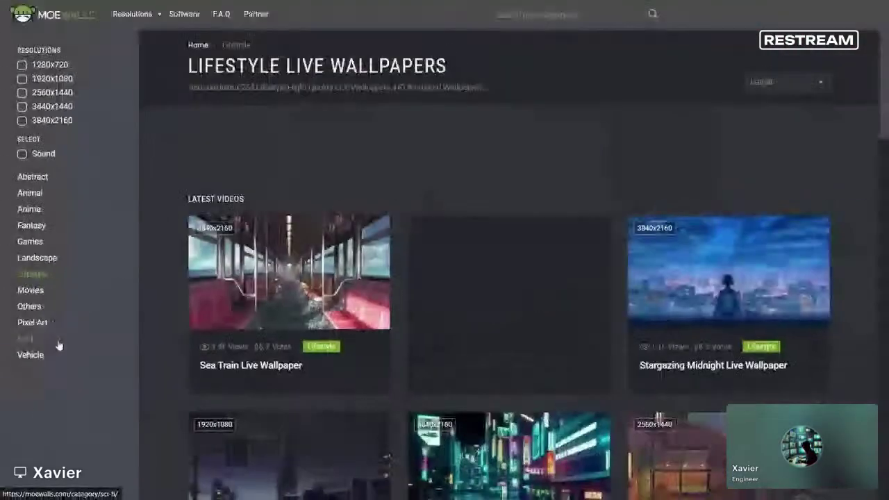
scroll(575, 313, "down", 3)
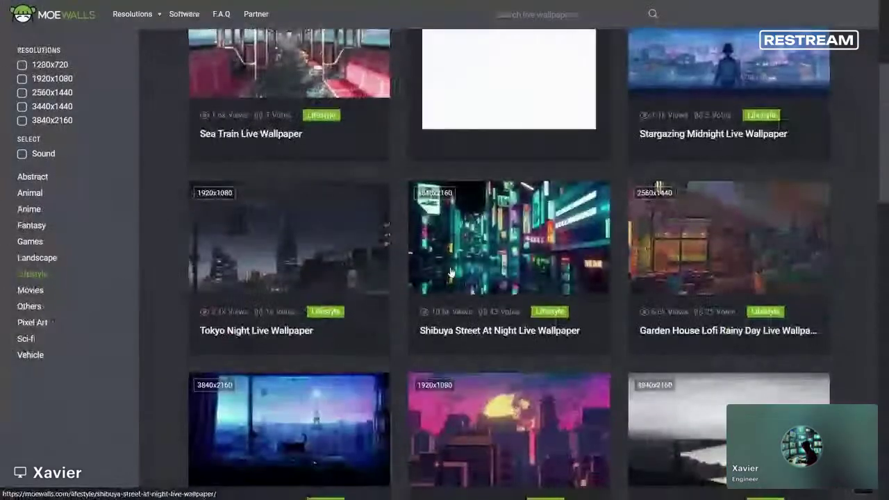
scroll(450, 273, "down", 10)
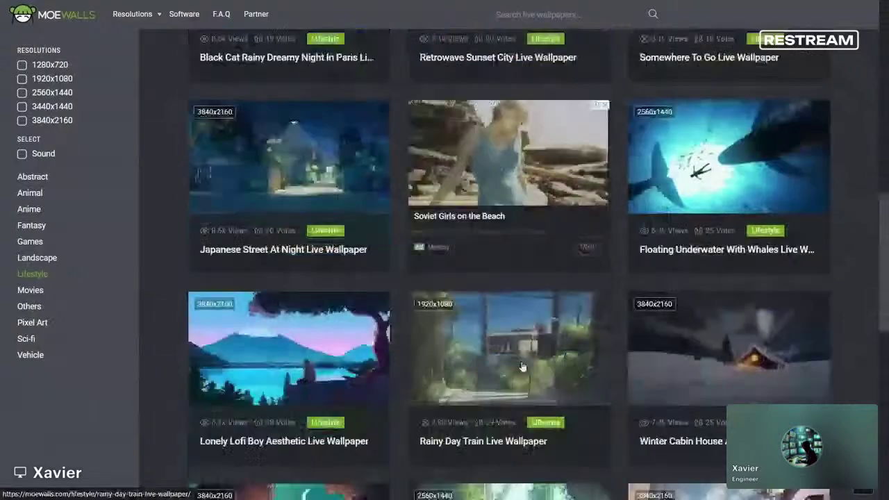
scroll(605, 402, "down", 3)
scroll(612, 399, "up", 4)
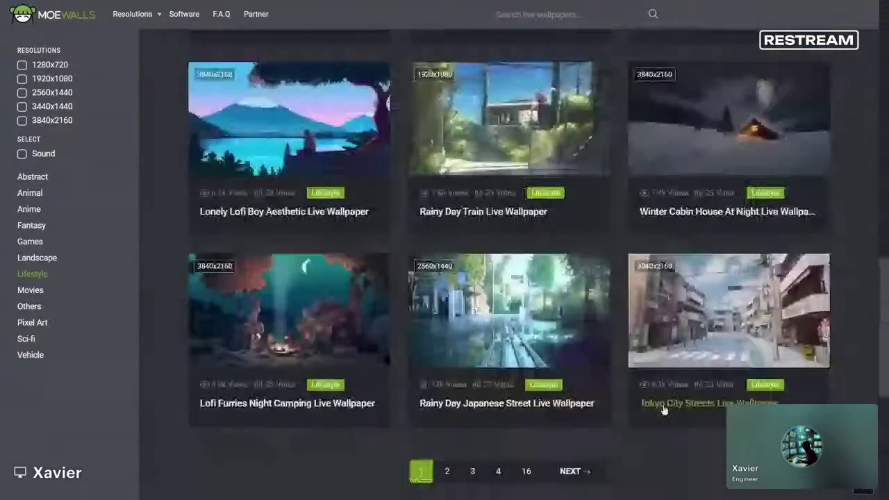
Open the Tokyo City Streets Live Wallpaper page and look over its preview and download details.
left_click(700, 340)
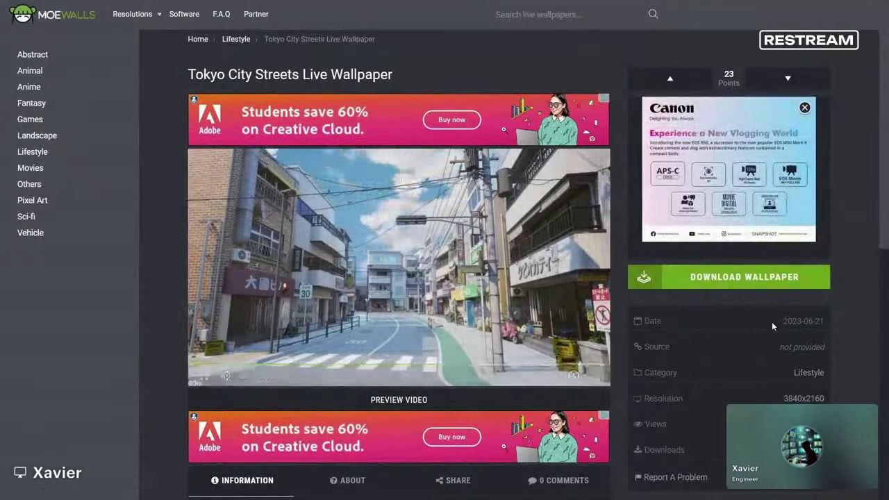
scroll(771, 321, "down", 3)
scroll(729, 272, "up", 3)
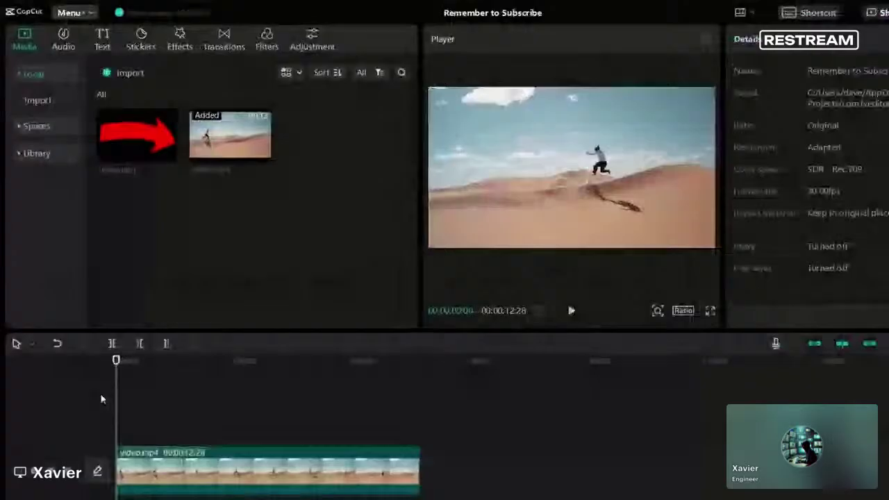
Switch to CapCut, layer arrow.png and a default text over the full length of video.mp4, and move the arrow to the frame's lower-right corner.
left_click_drag(137, 134, 420, 425)
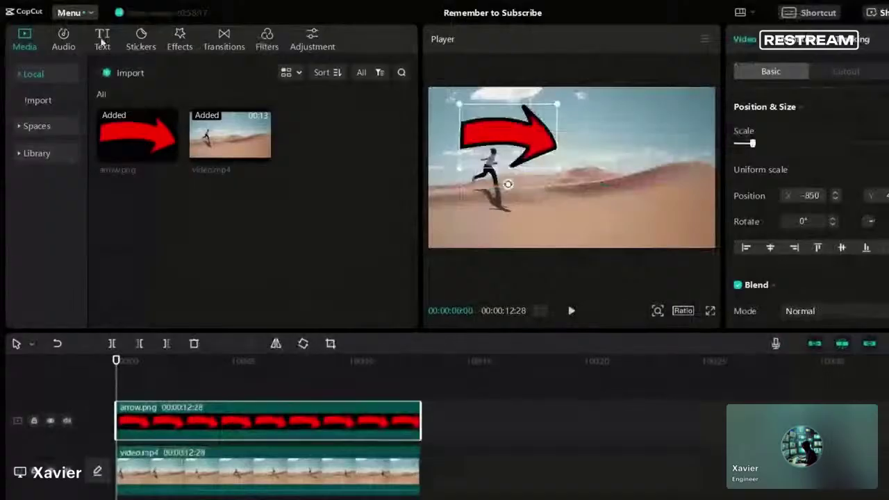
left_click(103, 39)
left_click(134, 374)
left_click_drag(134, 374, 134, 389)
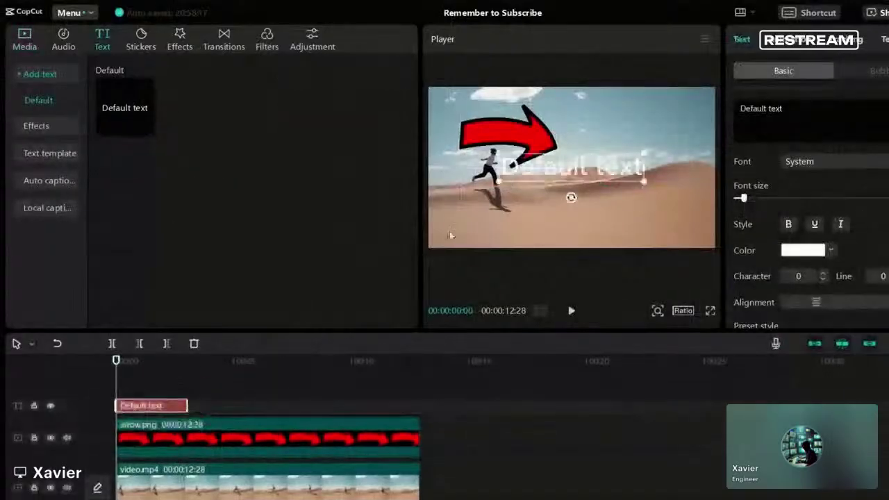
left_click_drag(187, 406, 408, 406)
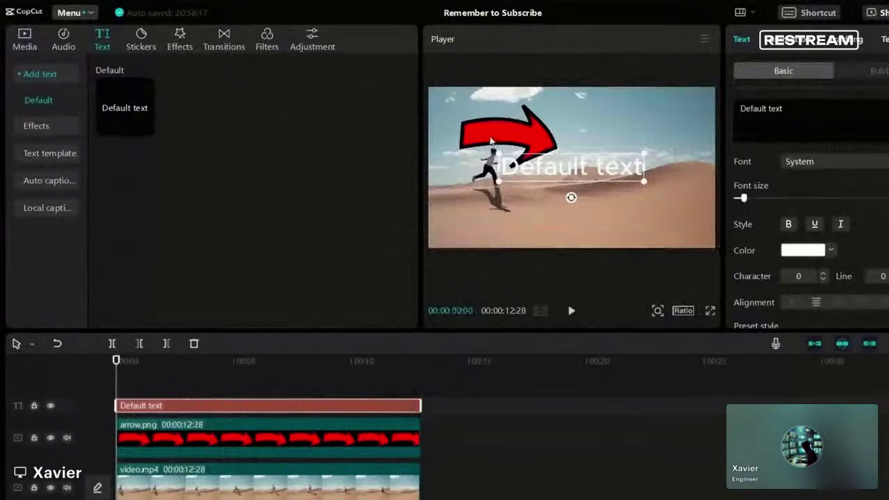
left_click_drag(491, 141, 595, 195)
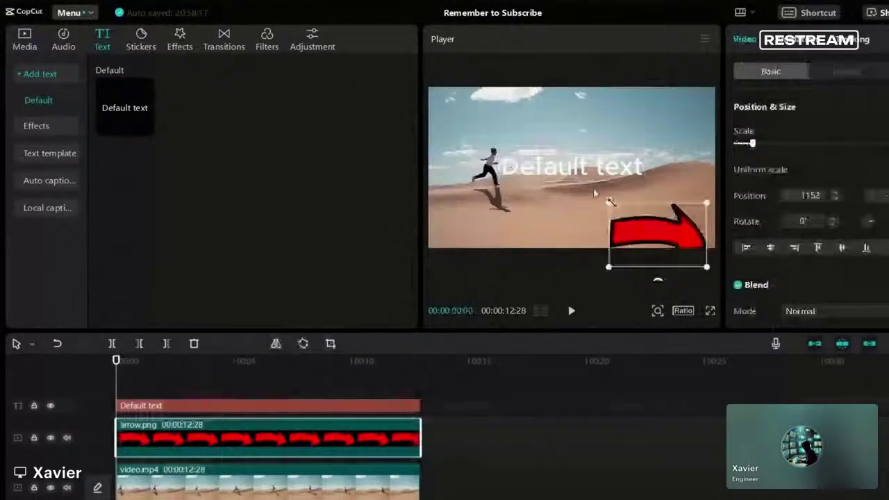
Place the motion-tracking box of the "subscribe" text over the running man in the desert clip.
left_click(553, 183)
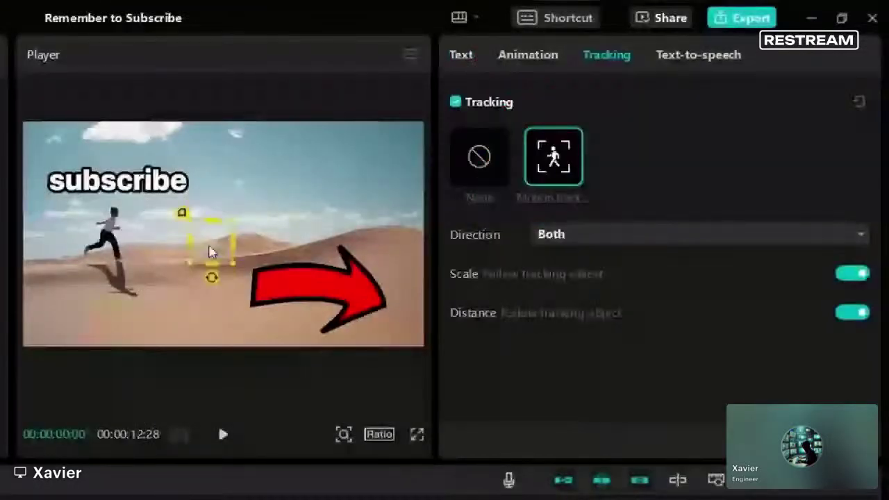
left_click_drag(212, 252, 117, 239)
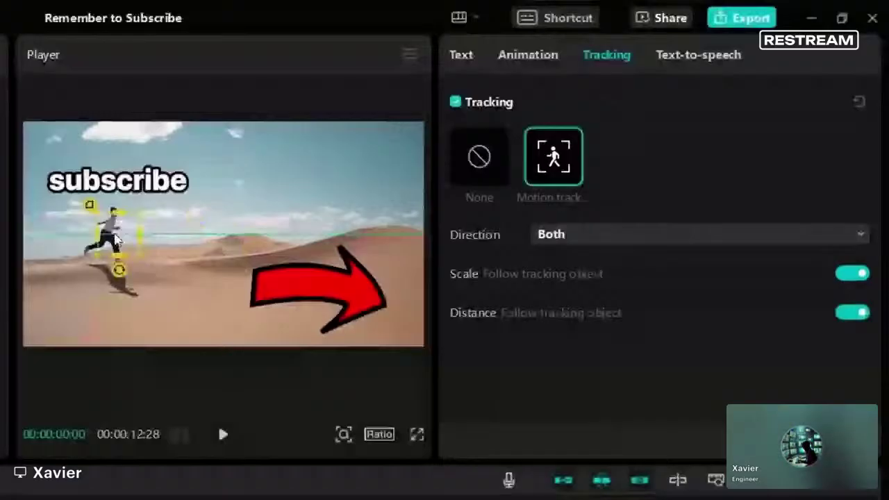
left_click_drag(116, 238, 111, 236)
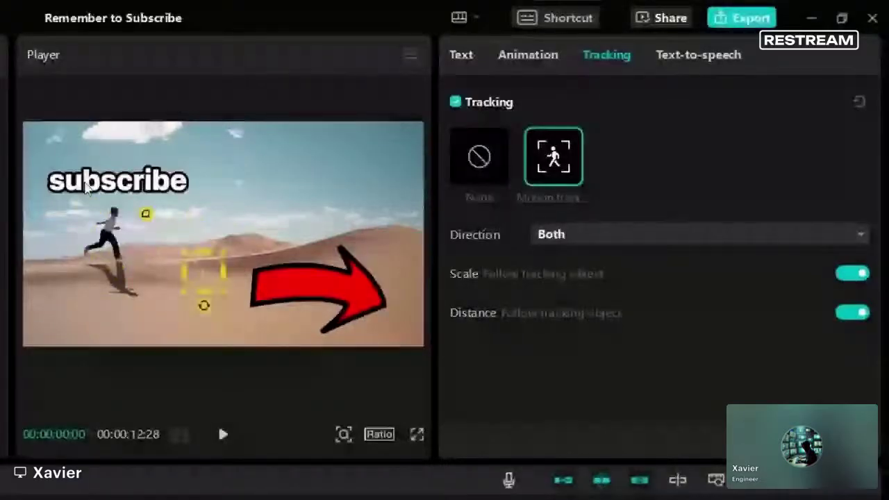
left_click_drag(212, 305, 112, 213)
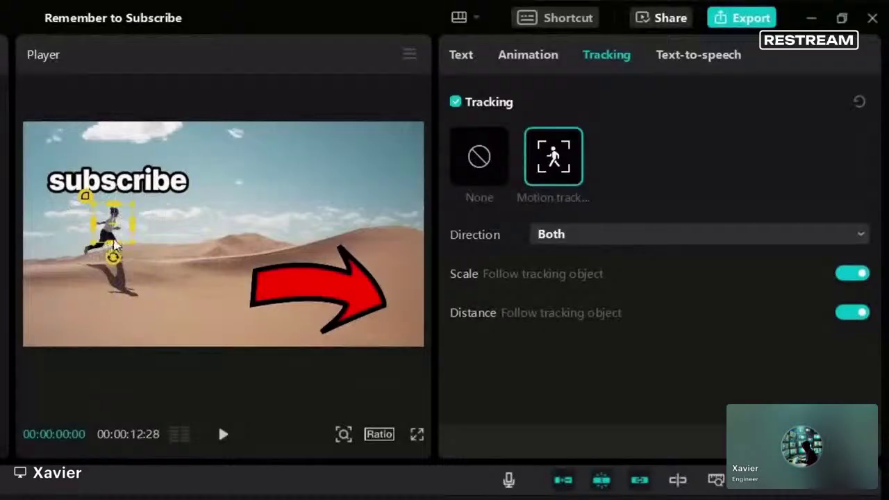
Track the "subscribe" text with Scale and Distance following turned off, and play the result.
left_click(854, 275)
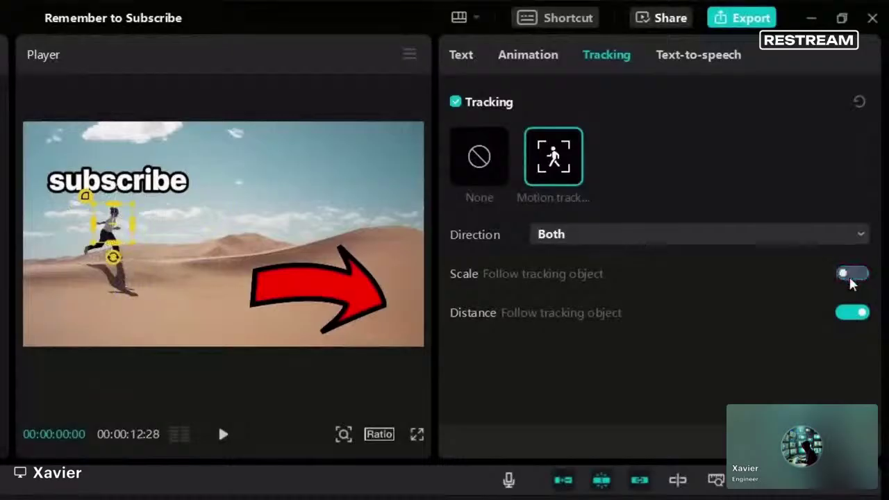
left_click(854, 321)
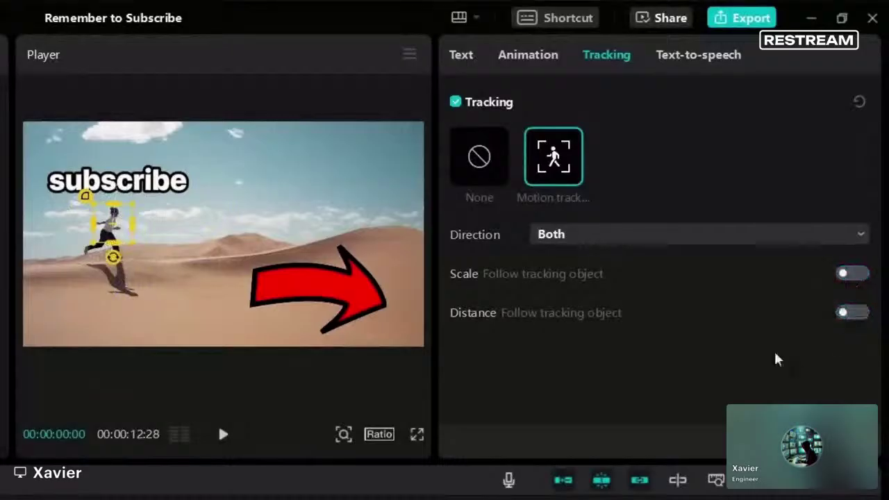
left_click(710, 448)
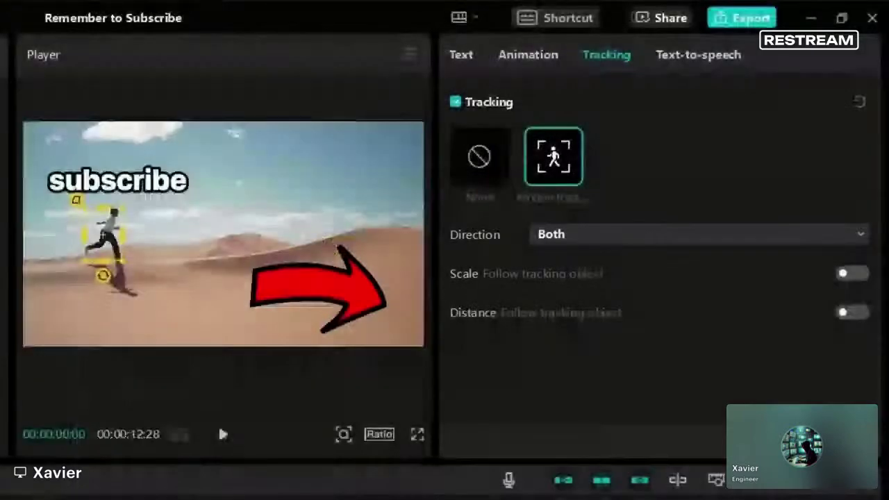
left_click(218, 425)
left_click(223, 435)
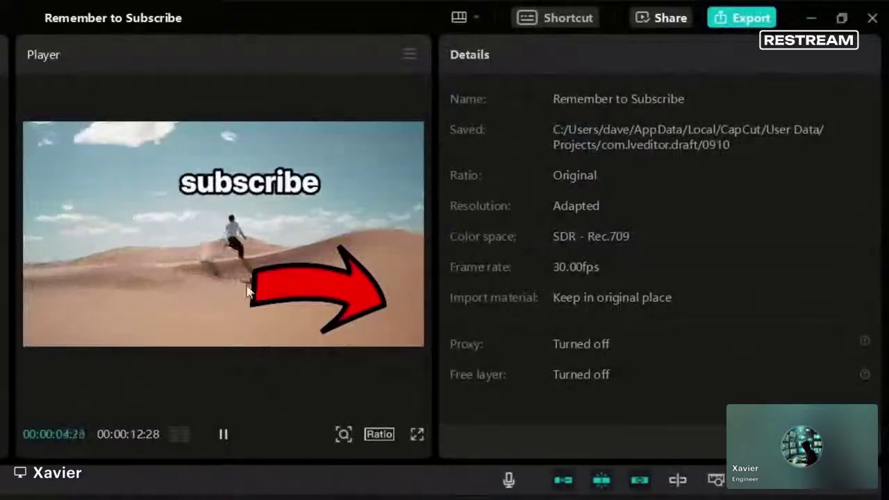
Place the red arrow behind the runner pointing at him, at 23% scale, rotation -8° and position X -1605, Y 59.
left_click(314, 294)
left_click_drag(313, 294, 98, 225)
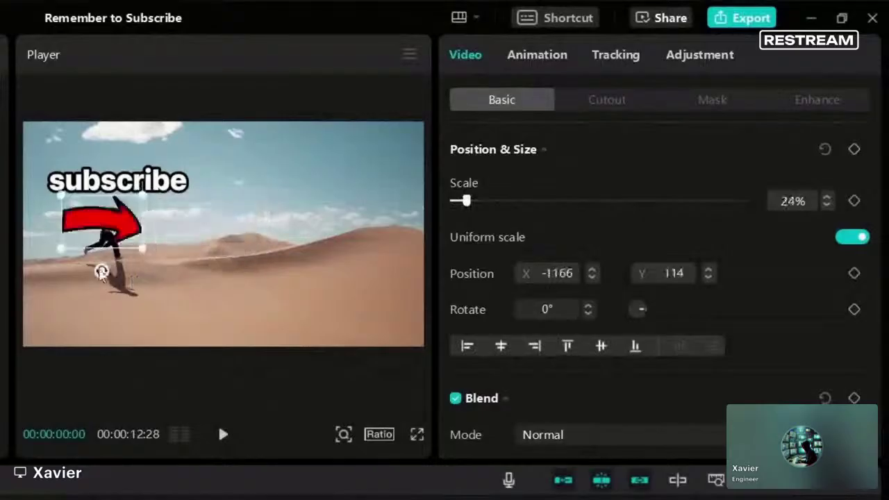
left_click_drag(101, 271, 112, 269)
left_click_drag(92, 233, 69, 230)
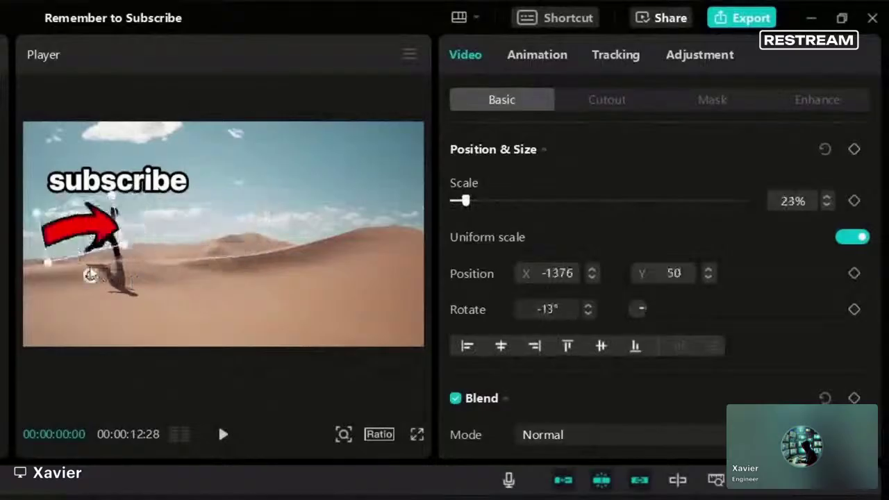
left_click_drag(89, 278, 90, 275)
left_click_drag(76, 236, 52, 241)
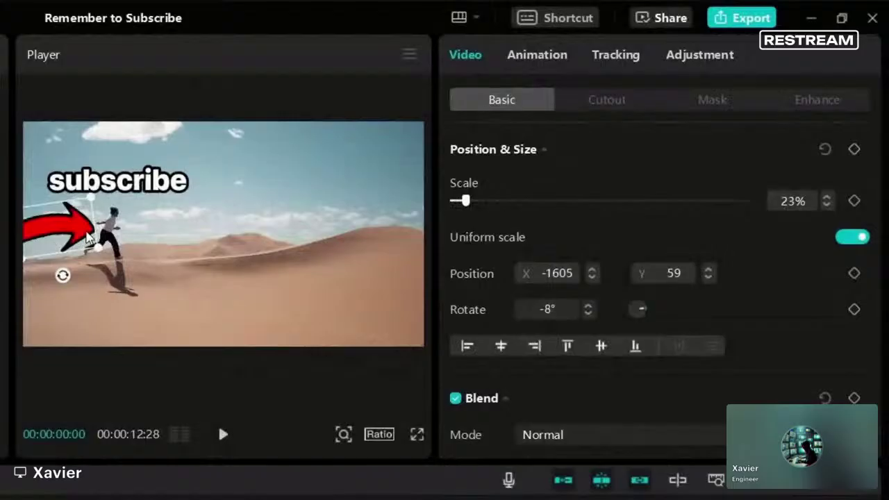
Motion-track the arrow to the running man with Scale and Distance following turned off, and play the result.
left_click(612, 59)
left_click(559, 188)
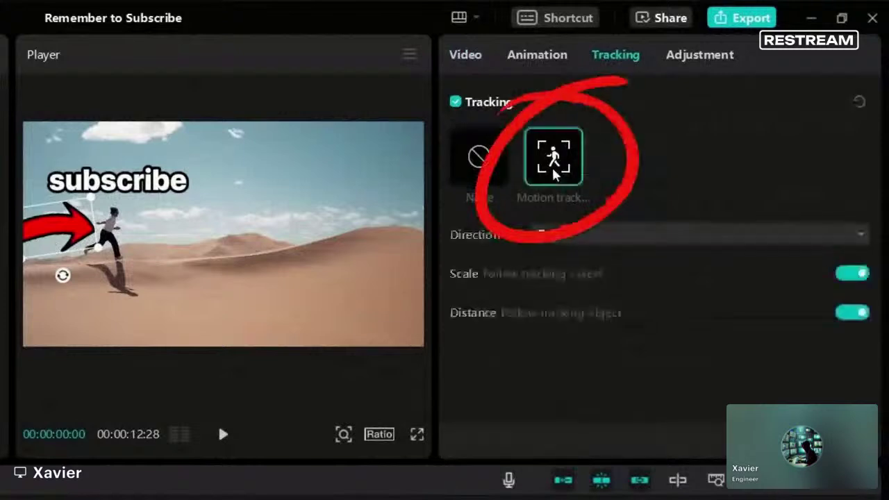
left_click_drag(222, 236, 111, 220)
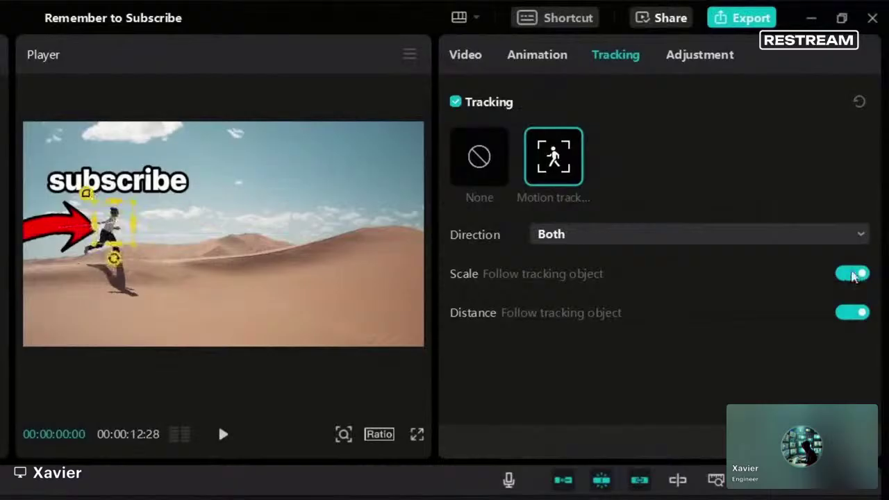
left_click(854, 274)
left_click(851, 314)
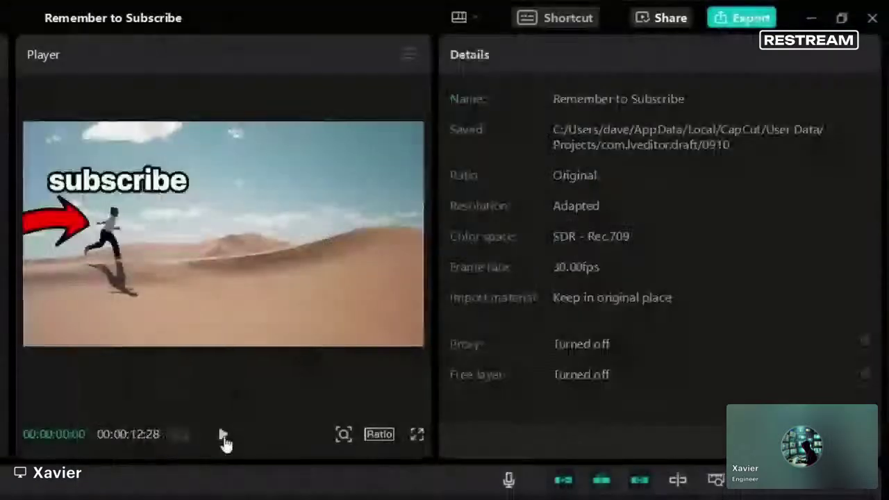
left_click(222, 434)
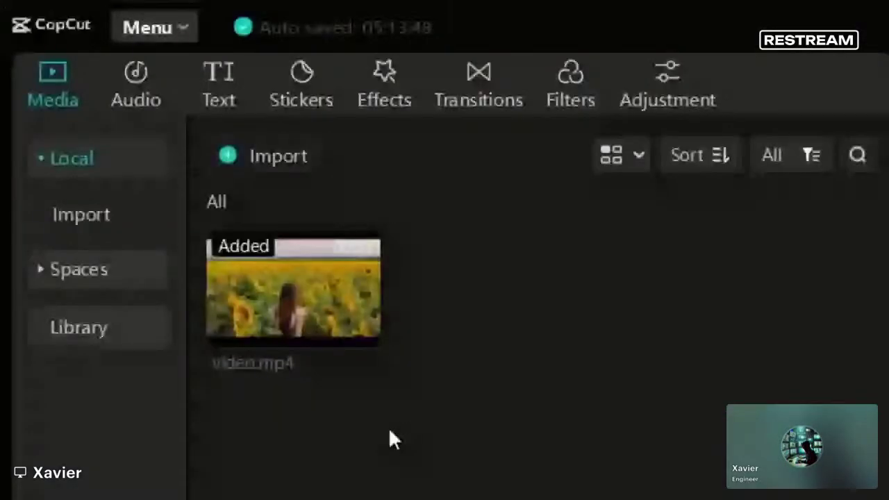
Add a default text above the sunflower video.mp4 clip and align it with the clip's start.
left_click(228, 102)
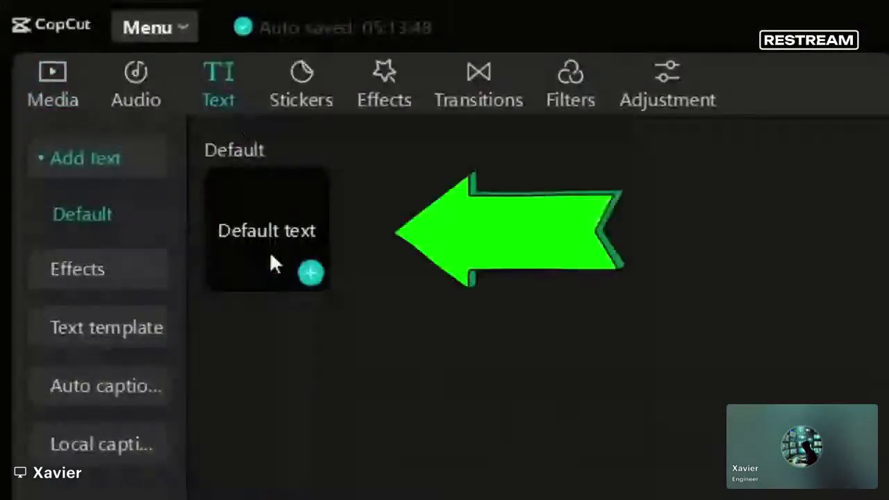
left_click_drag(271, 255, 305, 267)
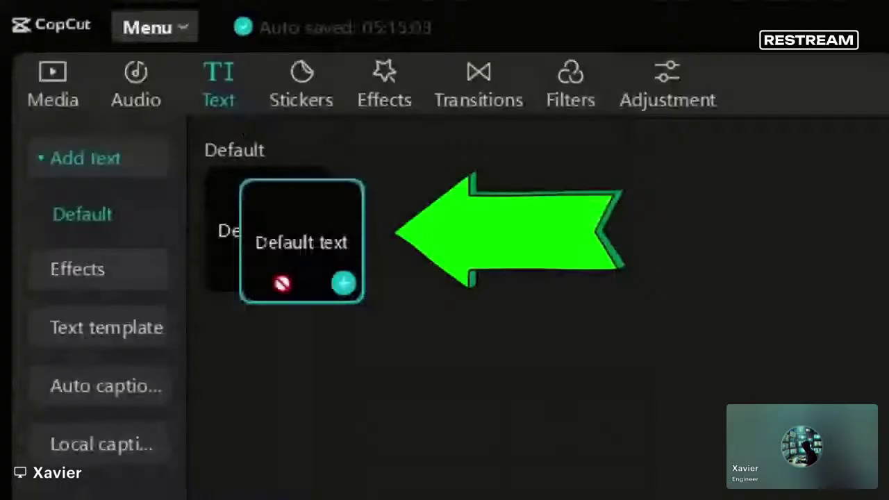
left_click_drag(305, 267, 141, 373)
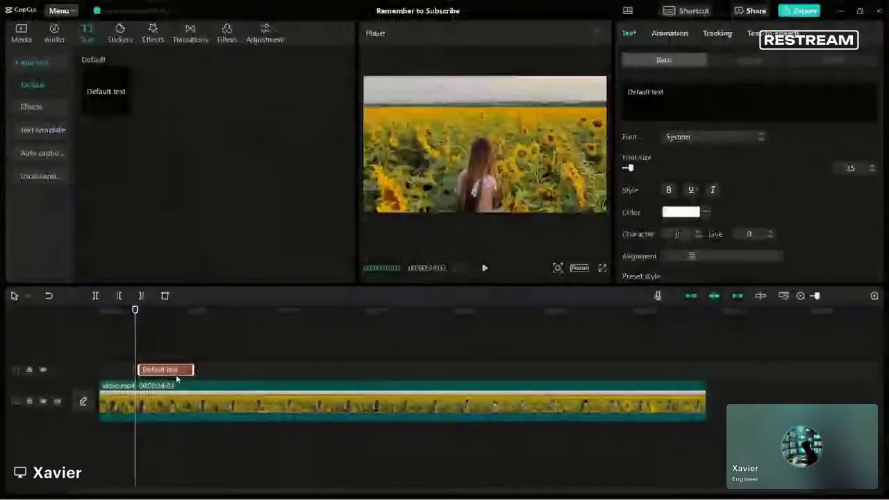
left_click_drag(176, 378, 275, 376)
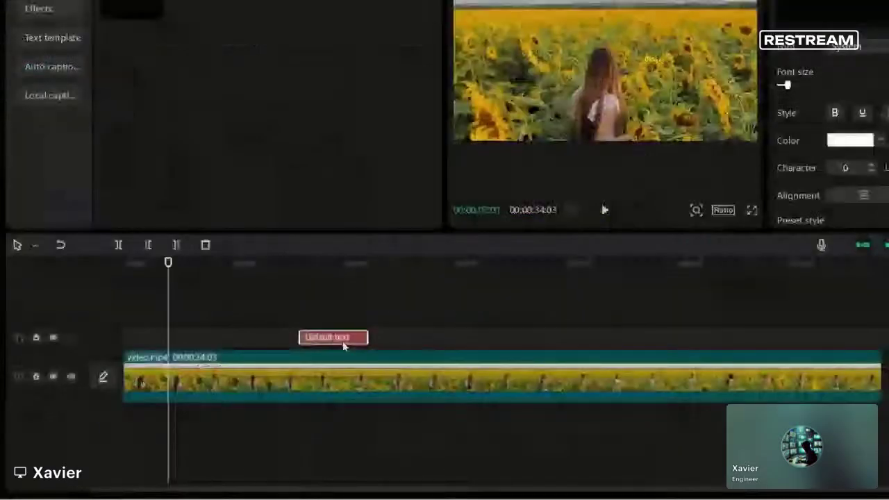
left_click_drag(343, 345, 127, 340)
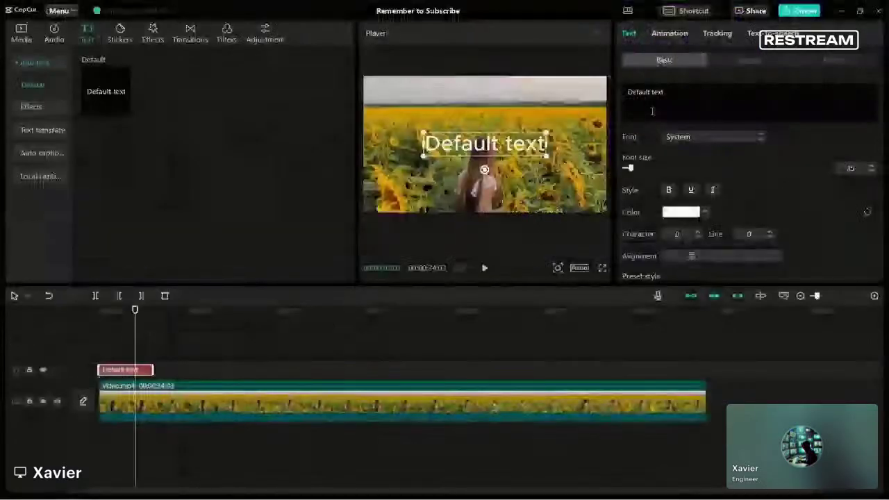
Replace the default text with "If You Want To Learn".
left_click_drag(652, 111, 629, 95)
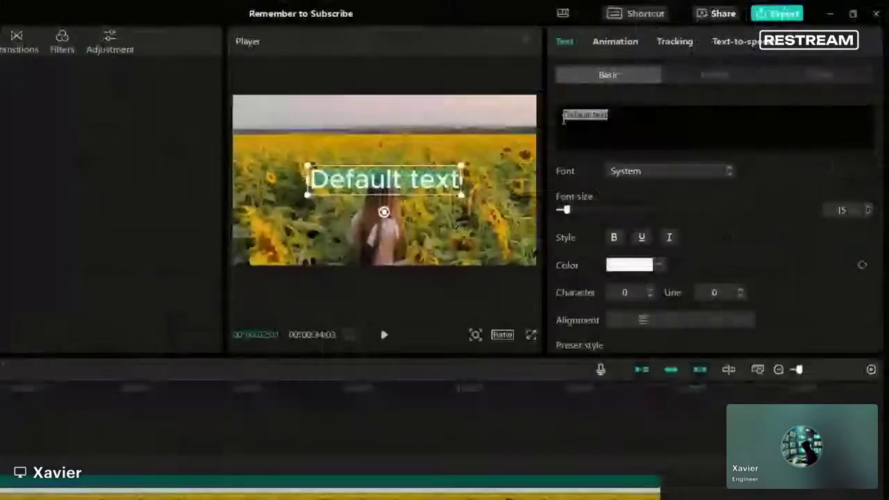
type("If You Want TO")
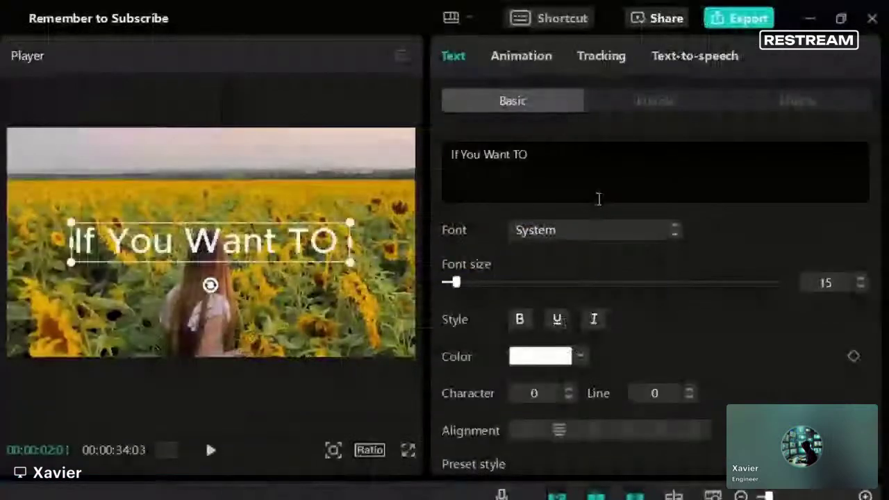
key("BackSpace")
type("o Learn")
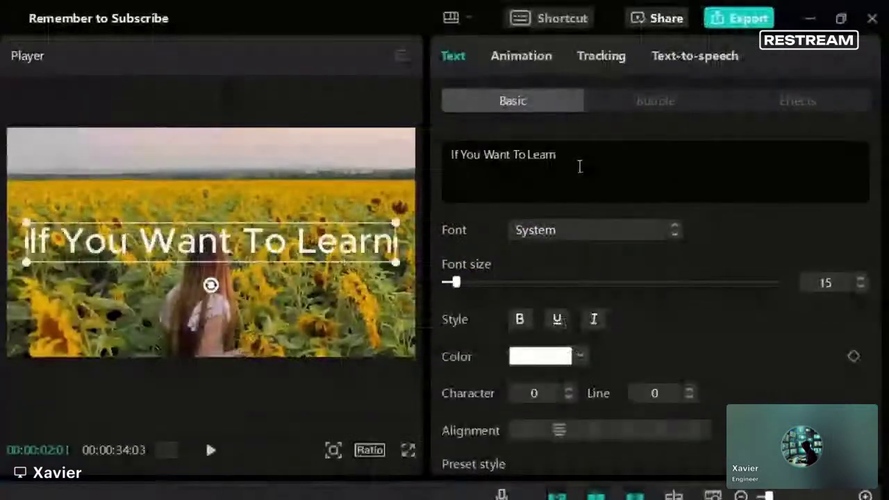
Try text-to-speech voices such as Jessie, Chill Girl and Empathetic Female on the caption, browse the remaining voices, and choose Bestie.
left_click(679, 59)
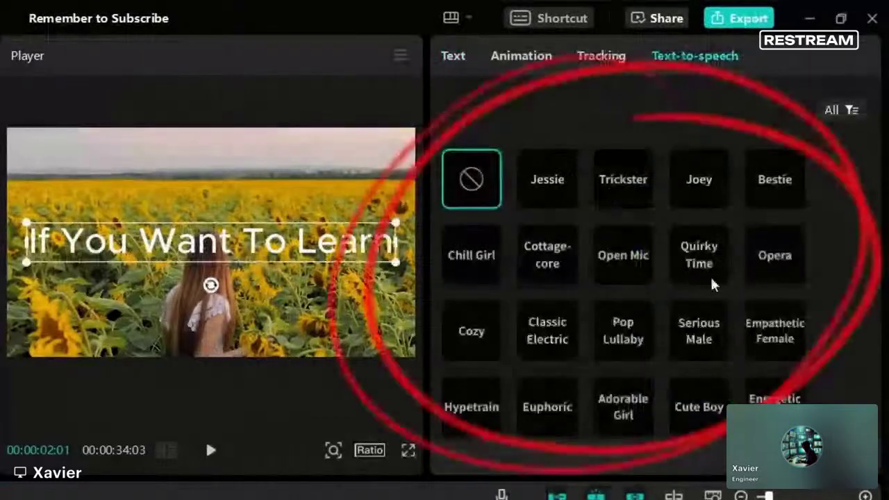
left_click(555, 196)
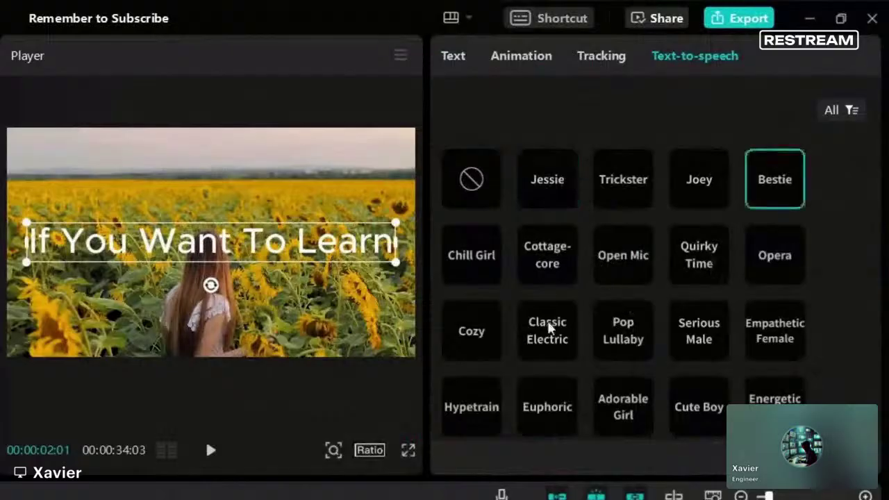
left_click(475, 278)
left_click(764, 354)
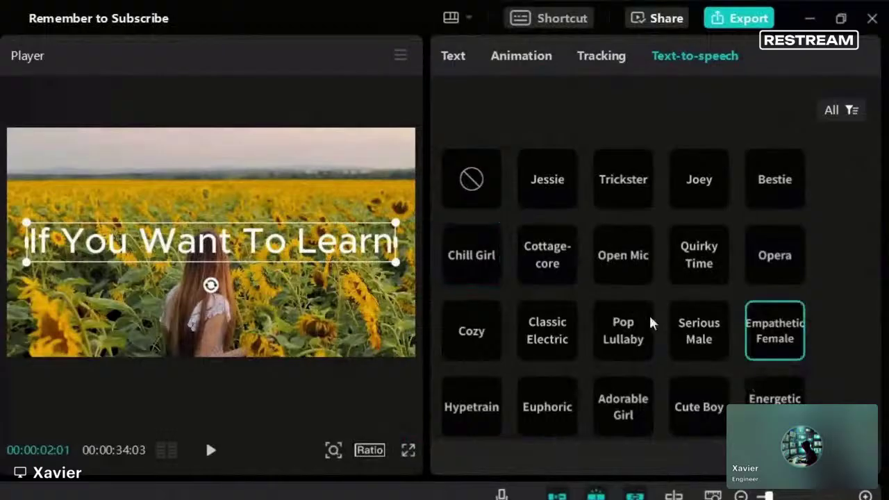
scroll(652, 323, "down", 3)
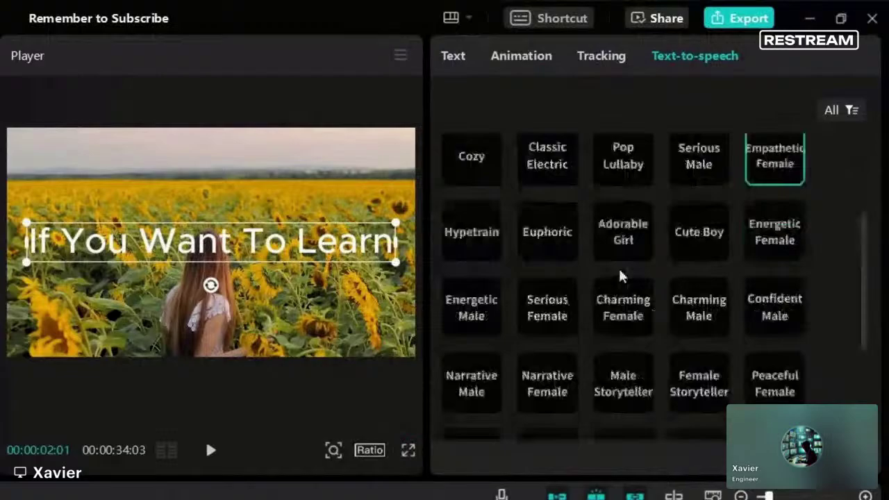
scroll(632, 320, "down", 3)
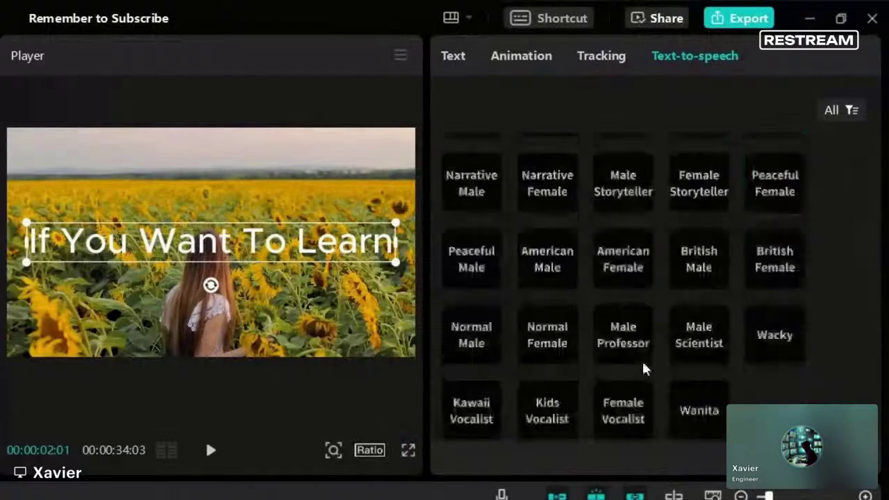
scroll(643, 370, "up", 6)
left_click(773, 196)
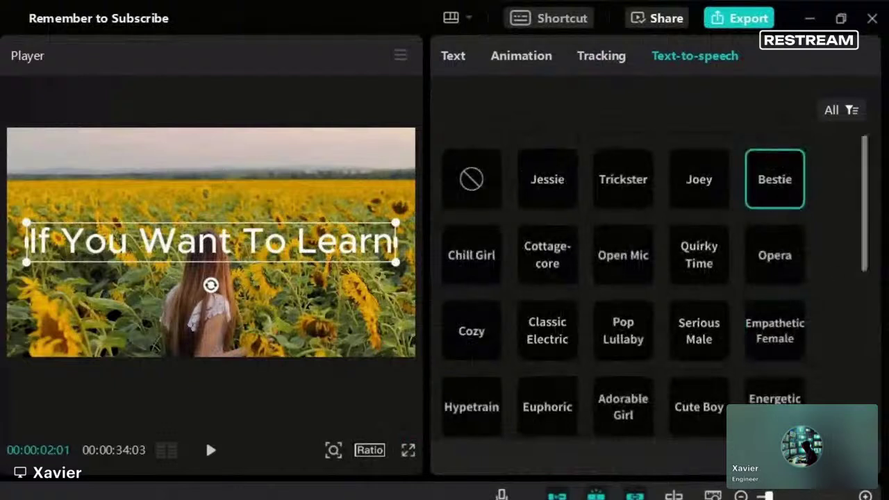
Generate the Bestie narration for the "If You Want To Learn" caption and check the new audio against the caption on the timeline.
left_click(808, 455)
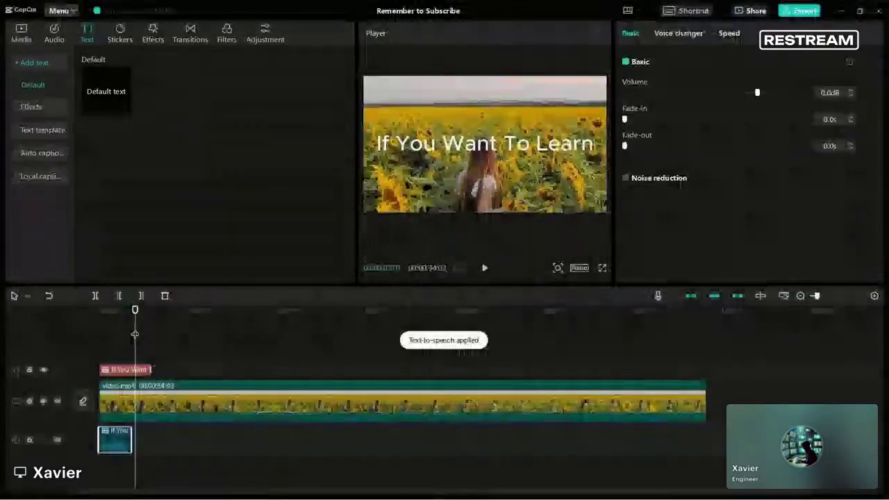
left_click(101, 334)
left_click(144, 327)
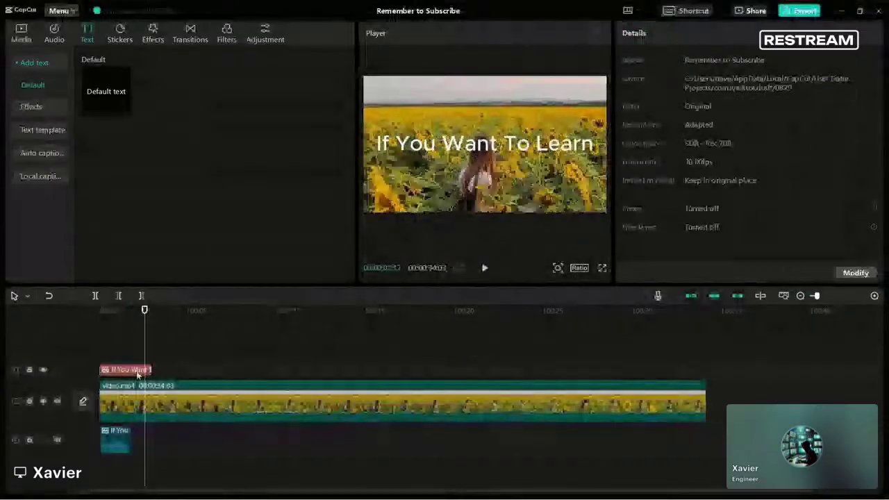
left_click(118, 326)
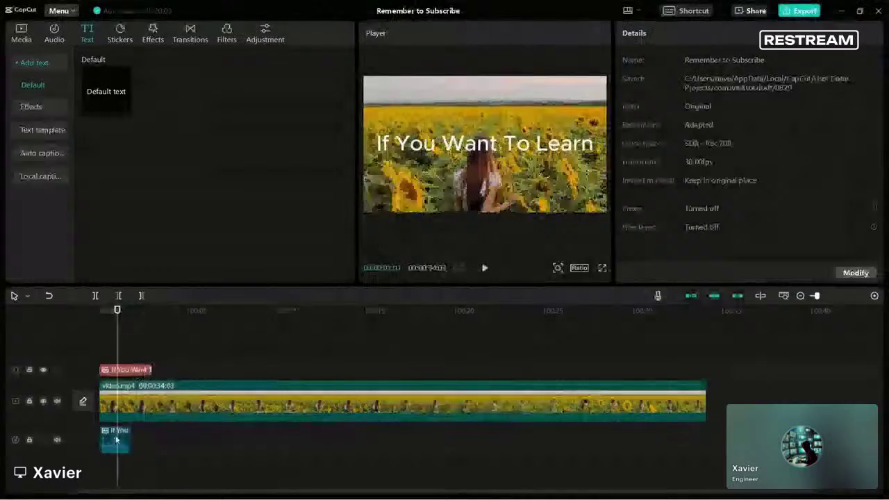
Trim the end of the "If You Want To Learn" caption to match its narration clip and play the result from the start.
left_click(152, 370)
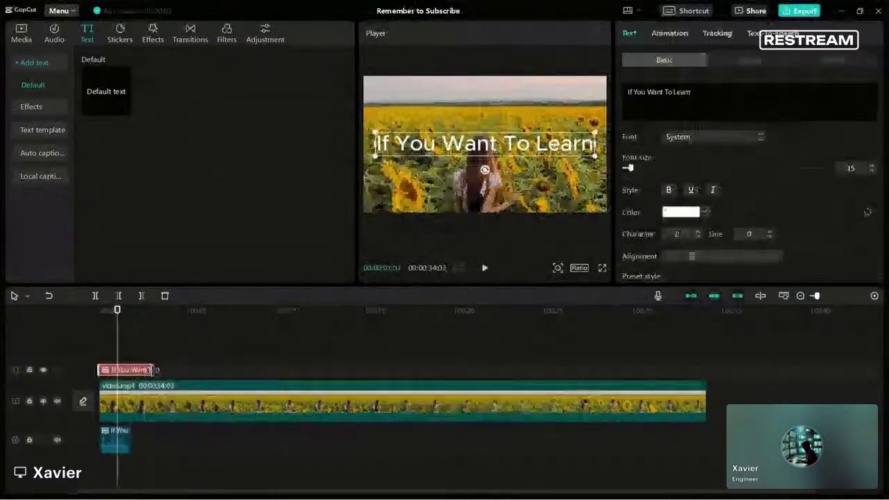
left_click(876, 296)
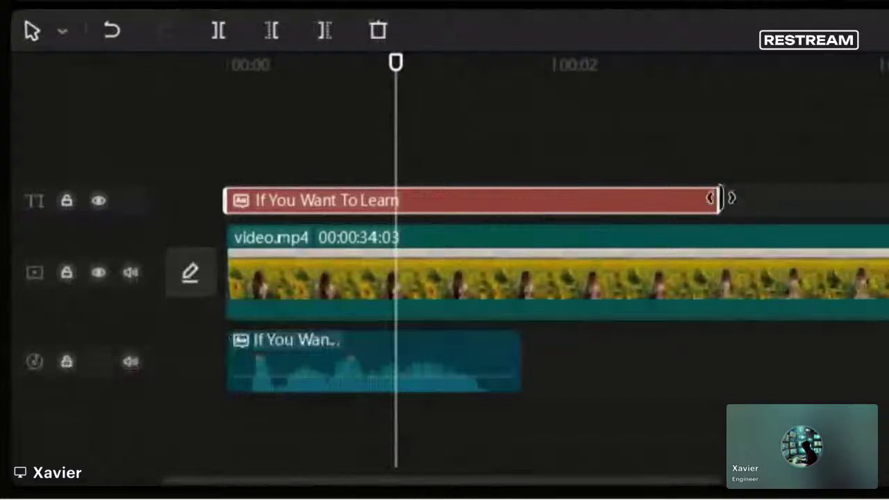
left_click_drag(719, 198, 522, 206)
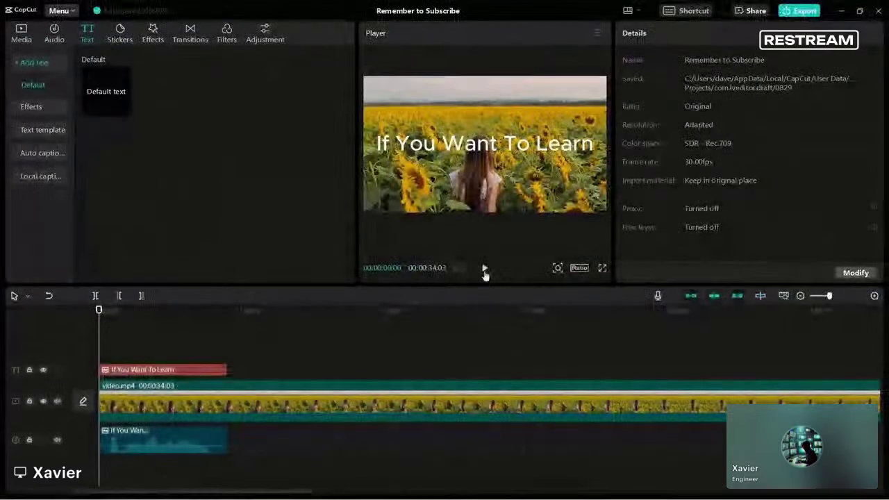
left_click(485, 269)
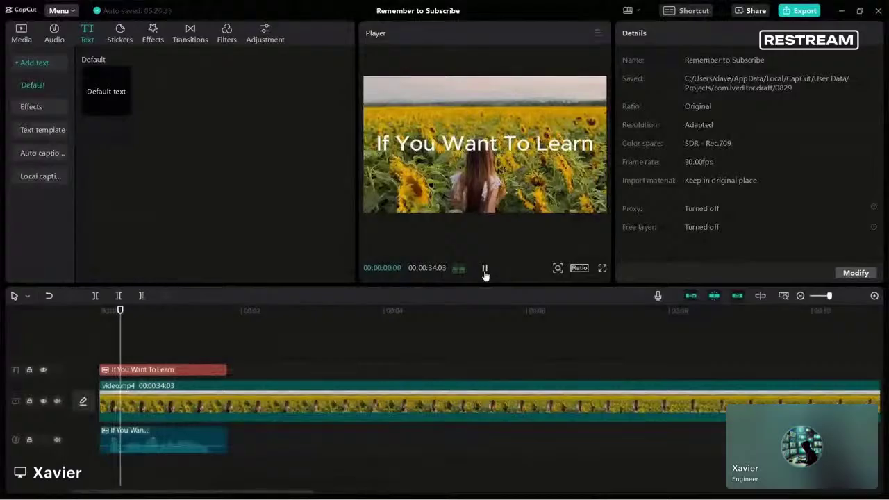
left_click(485, 272)
Add a second default text directly after the first caption, change it to "How To Add Text to Speech", and reduce its font size.
key("ctrl+minus")
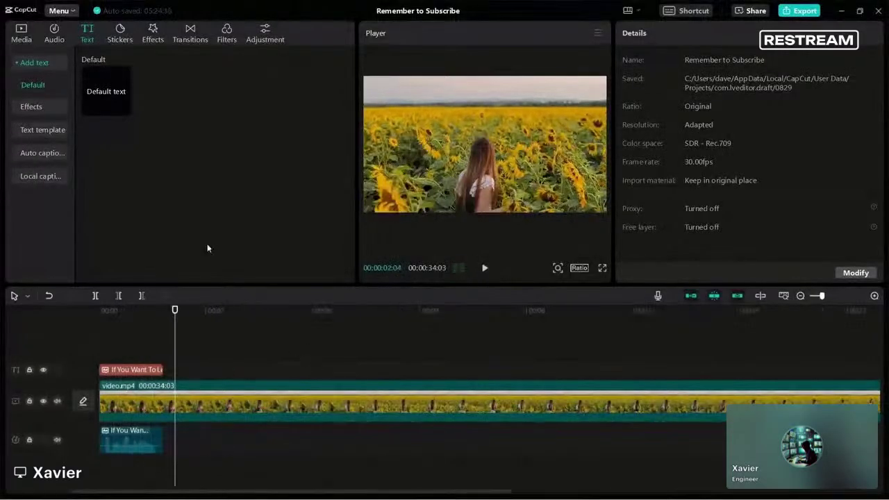
mouse_move(115, 105)
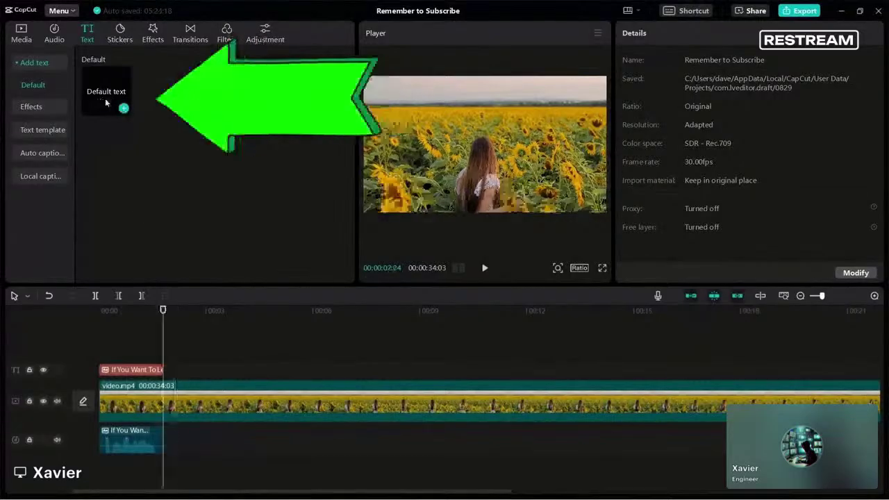
left_click_drag(105, 102, 169, 373)
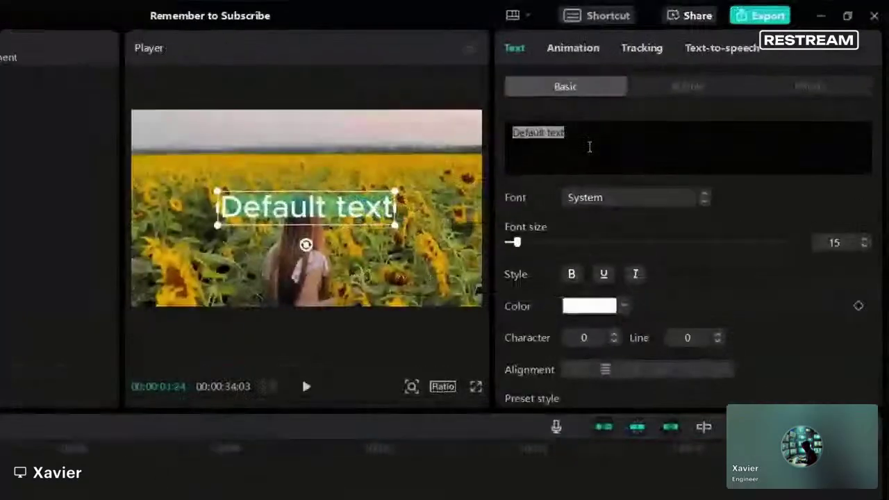
type("How")
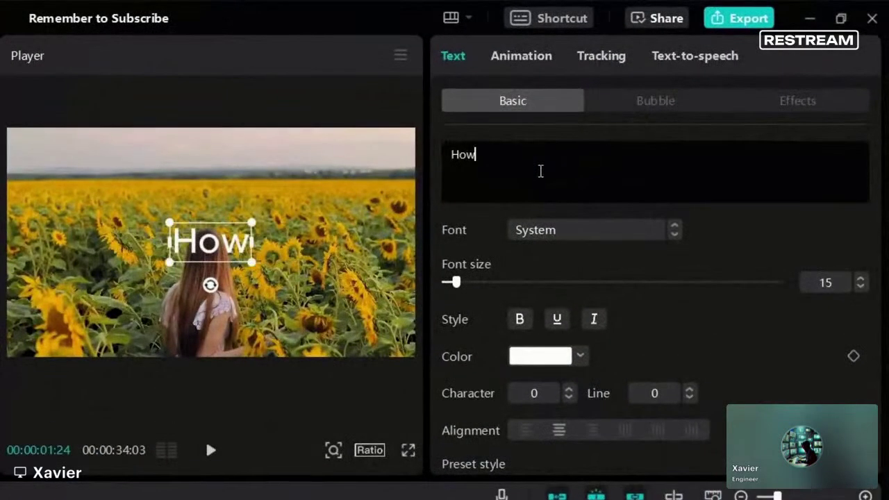
type(" To Add Text to Speech")
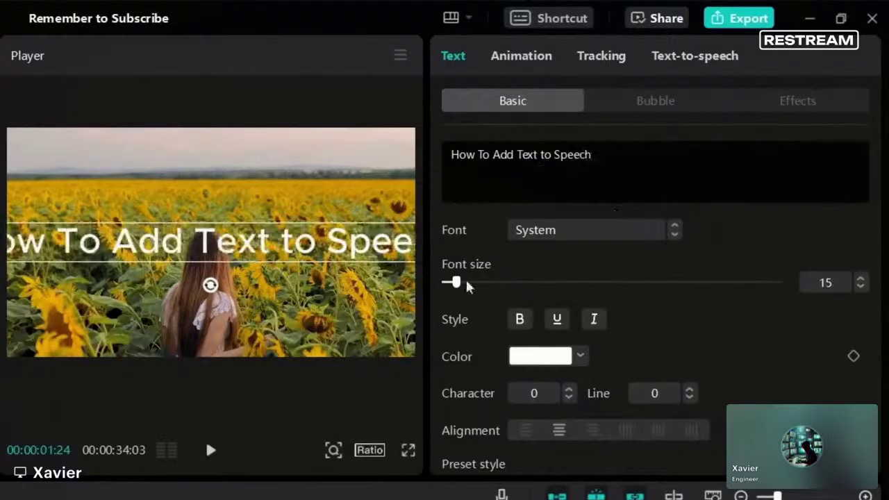
left_click_drag(455, 282, 450, 282)
Generate a Bestie narration for the "How To Add Text to Speech" caption and trim the caption to the narration's length.
left_click(693, 61)
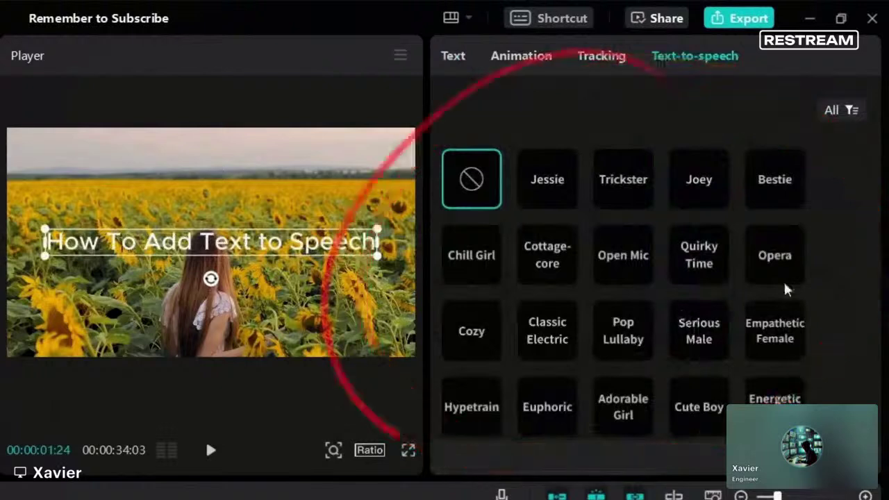
left_click(776, 191)
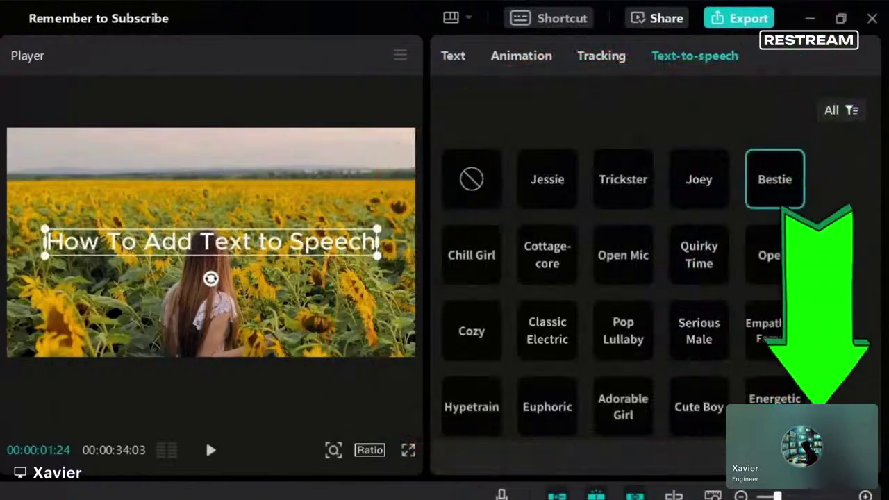
left_click(826, 459)
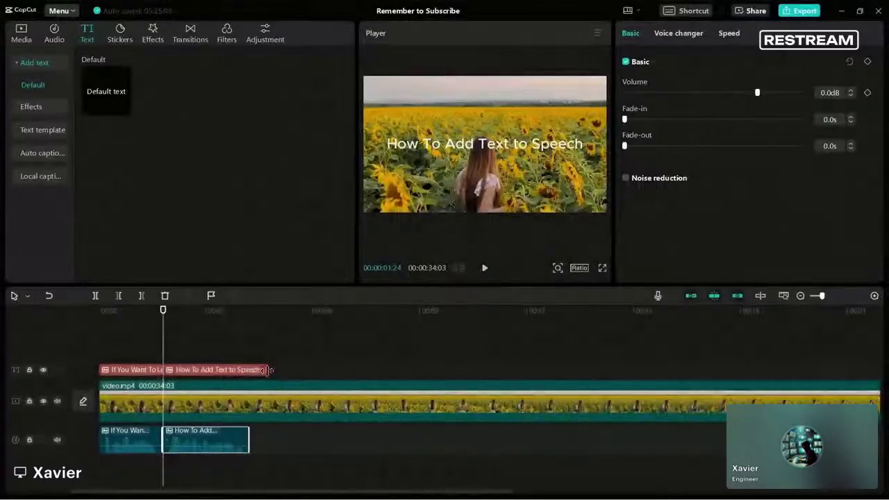
left_click(267, 369)
left_click_drag(267, 370, 249, 370)
key("Home")
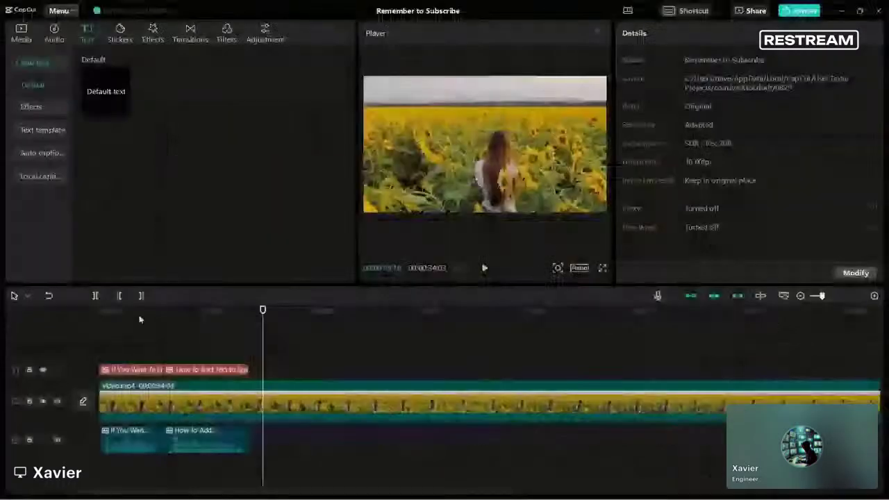
Delete both caption clips from the timeline, keeping their narration audio, and play the video from the start.
left_click(140, 320)
left_click(148, 370)
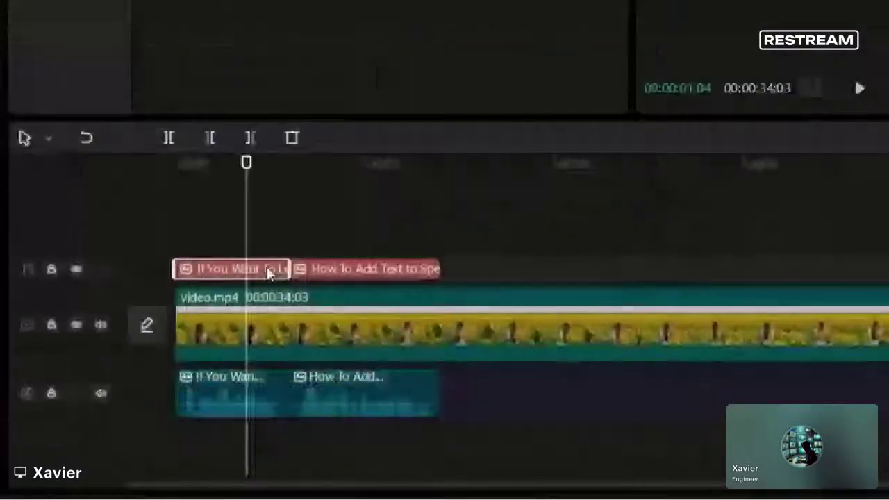
right_click(149, 371)
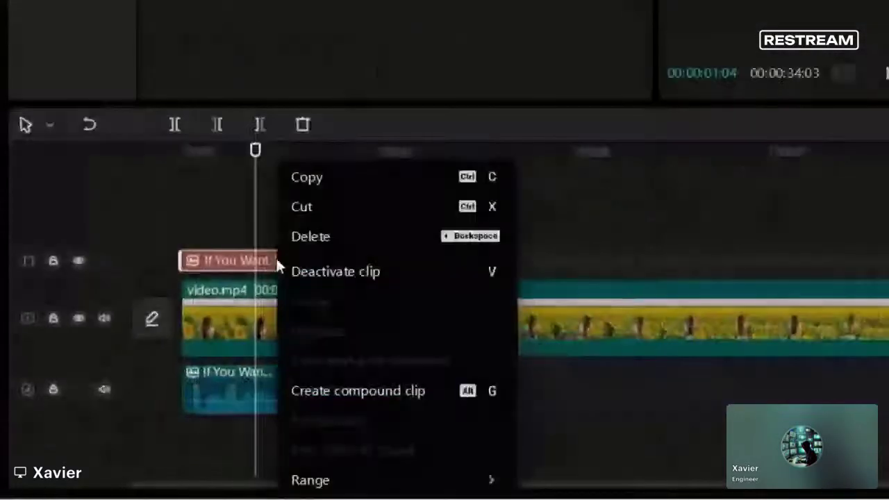
left_click(320, 238)
right_click(353, 264)
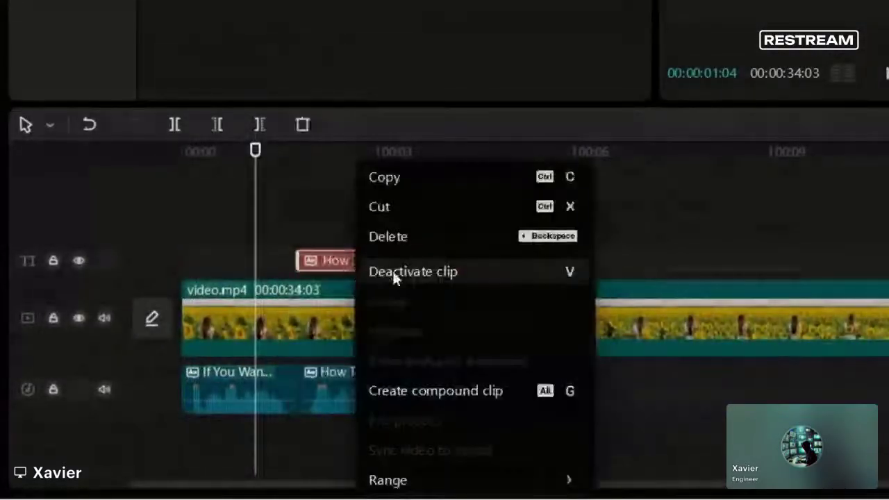
left_click(403, 236)
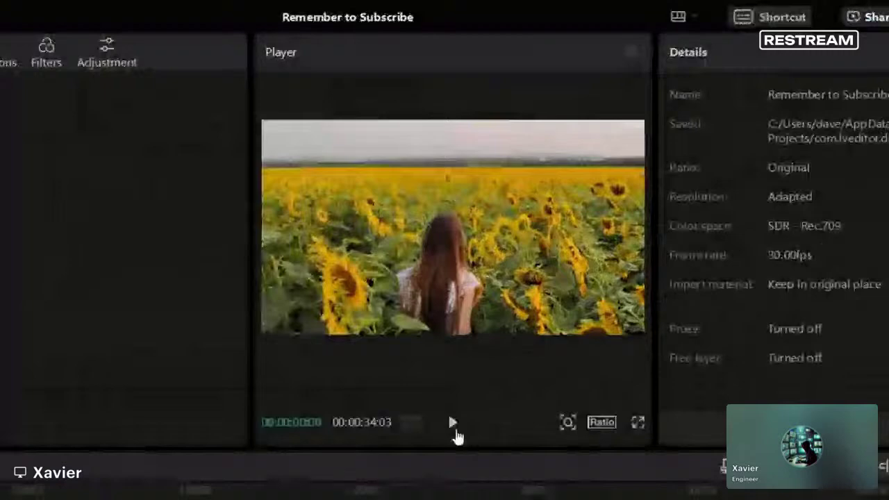
left_click(454, 425)
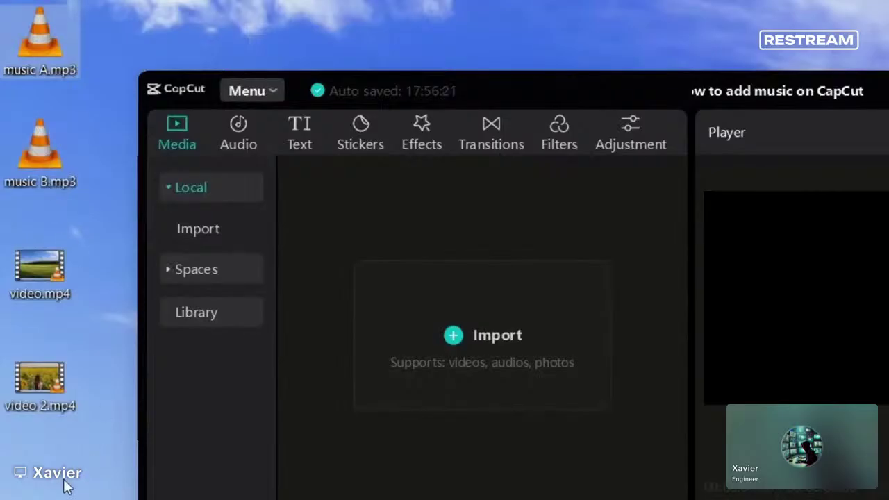
Import music A.mp3, music B.mp3, video.mp4 and video 2.mp4 from the desktop into the new project and maximize the editor window.
left_click_drag(65, 480, 21, 31)
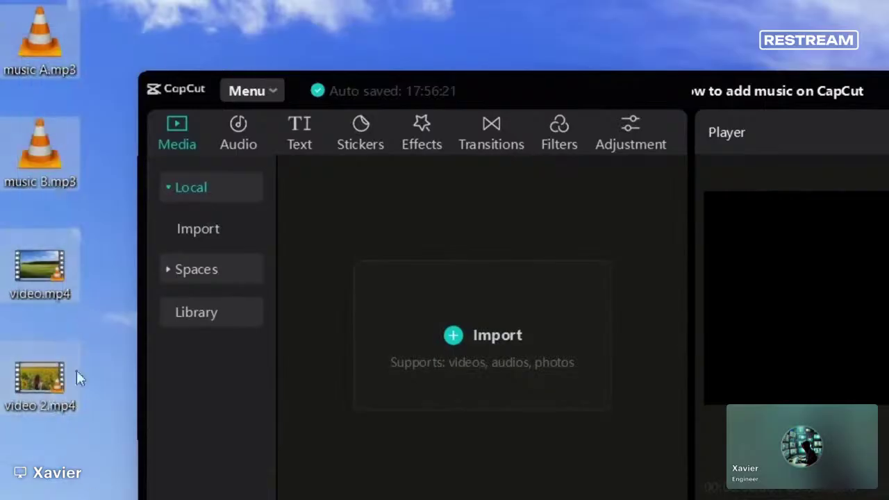
left_click_drag(80, 479, 454, 352)
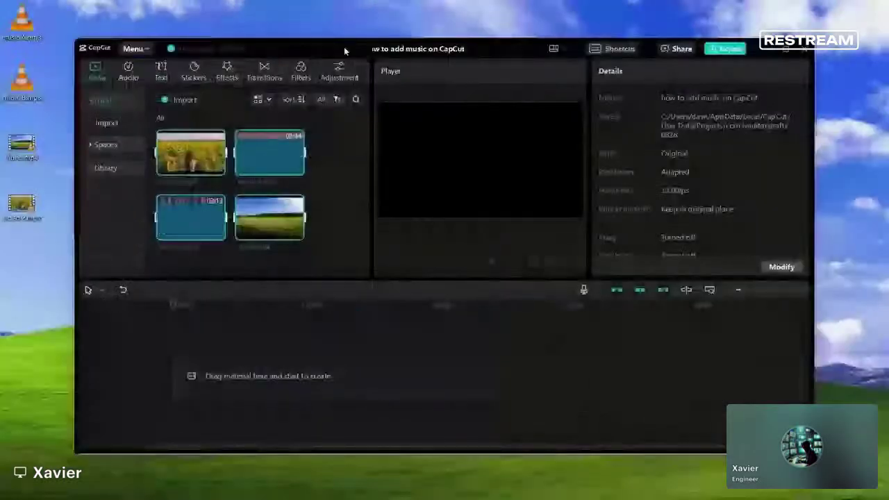
double_click(622, 77)
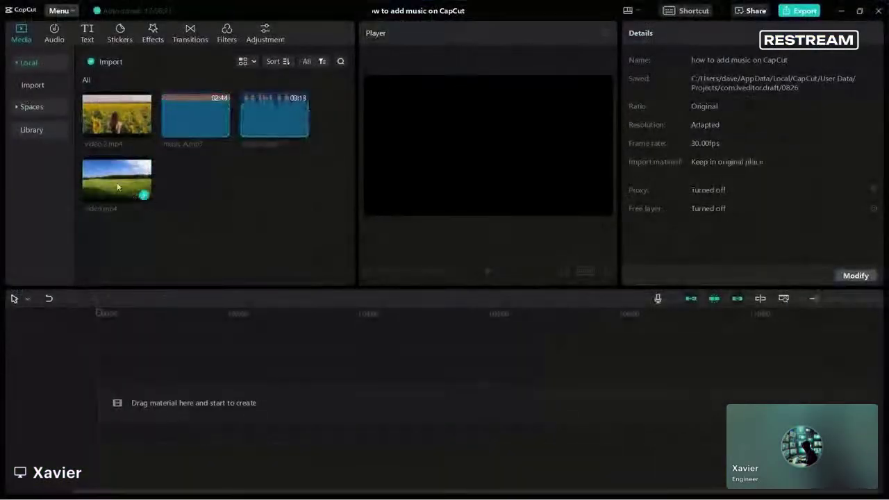
Place video.mp4 at the start of the timeline and play its opening seconds.
left_click_drag(137, 195, 149, 375)
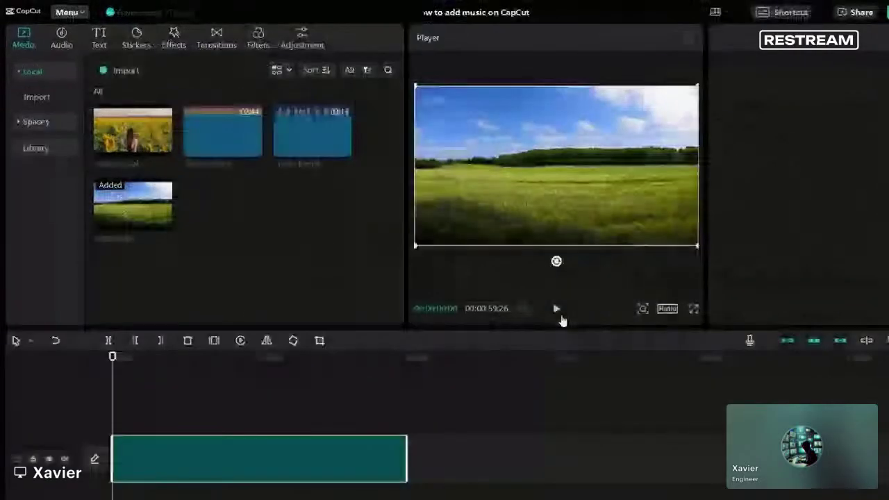
left_click(557, 311)
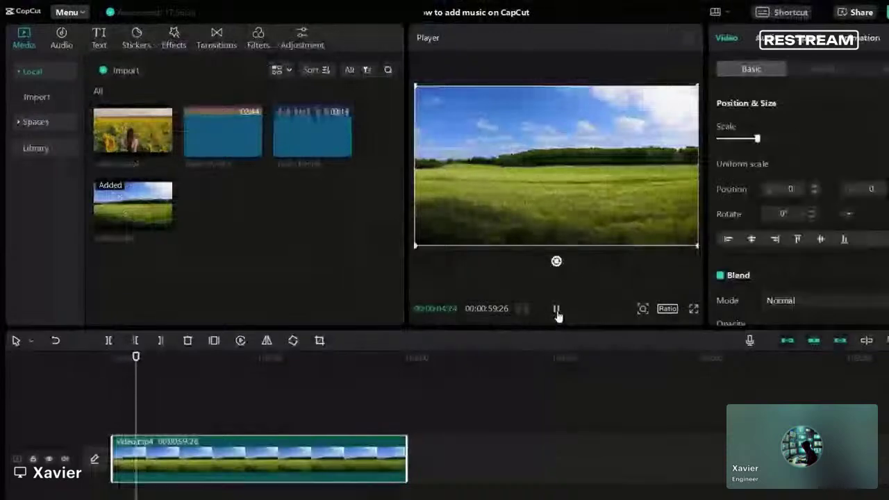
left_click(217, 144)
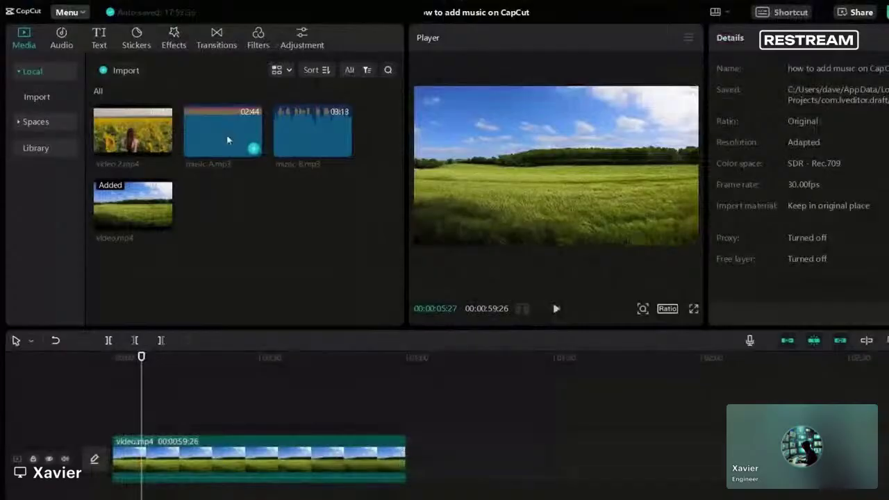
Preview the imported music A.mp3 and music B.mp3 tracks one after the other.
left_click(228, 140)
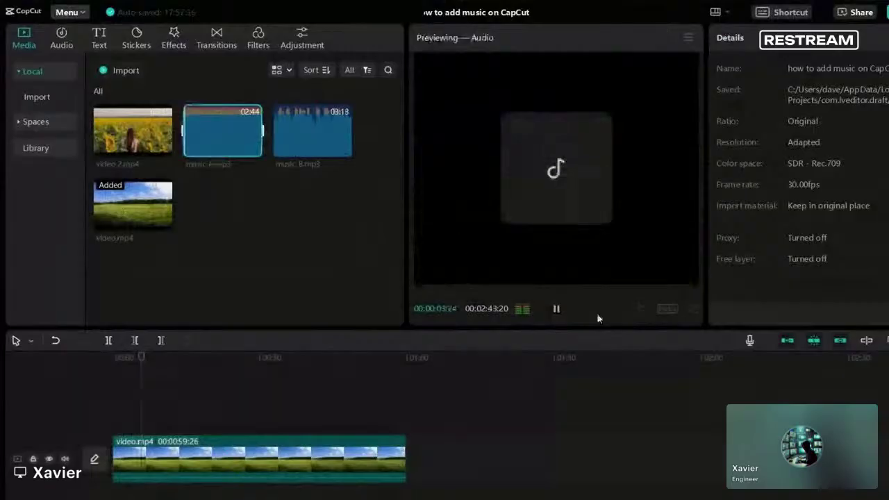
left_click(557, 309)
mouse_move(292, 150)
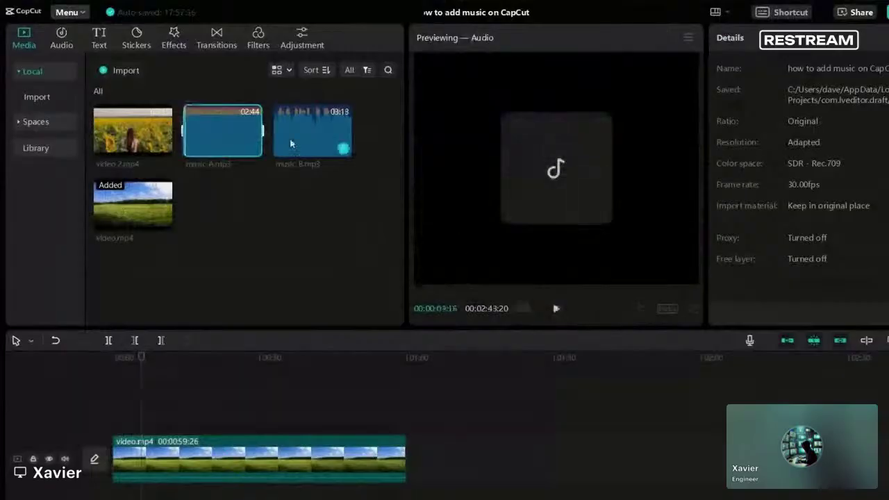
key("space")
left_click(300, 146)
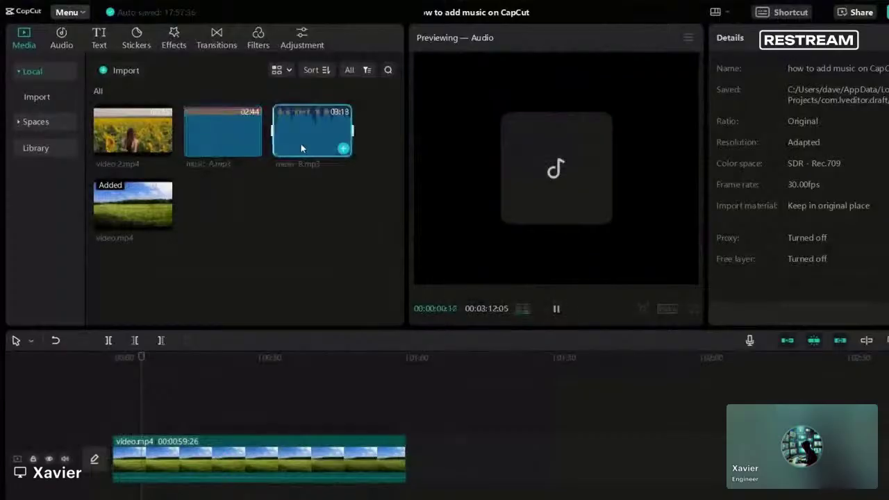
left_click(559, 313)
left_click(285, 234)
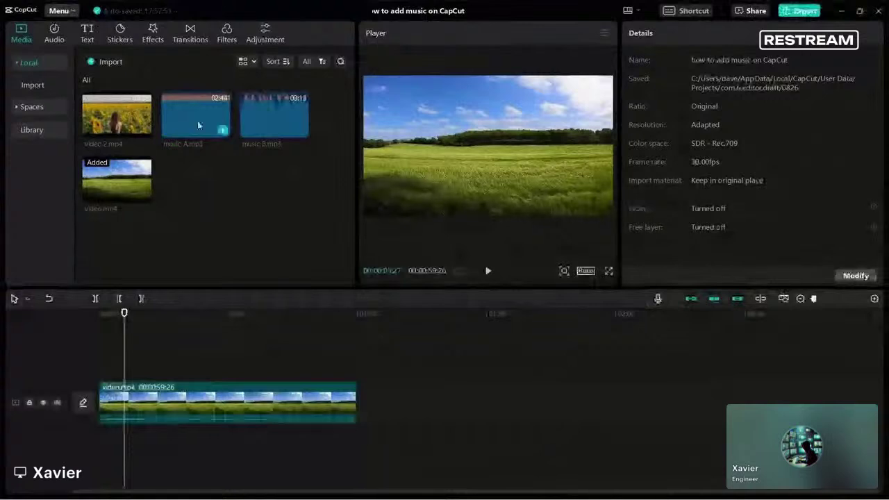
Add music A.mp3 below the video clip, align it with the video's start, and return the playhead to the beginning.
left_click_drag(185, 113, 163, 445)
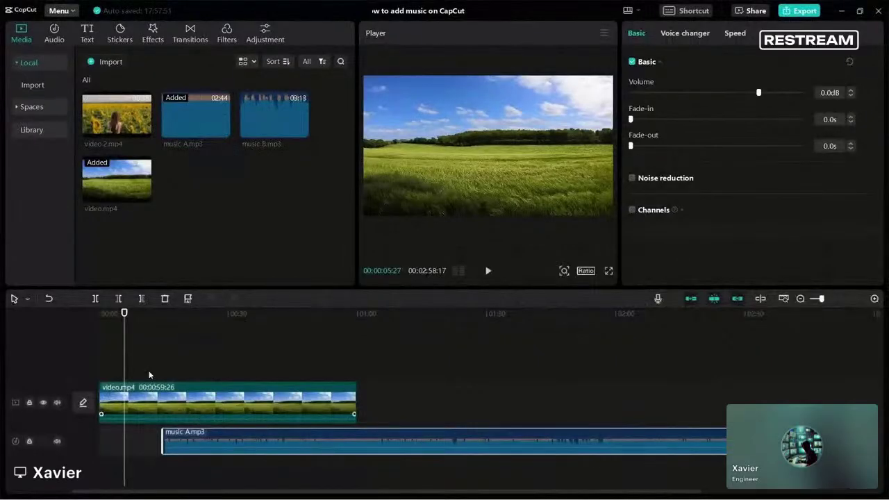
left_click(150, 319)
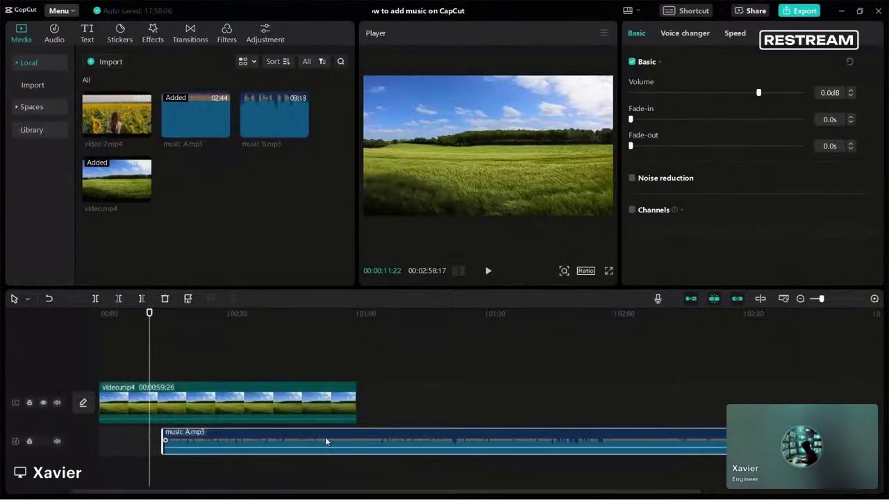
left_click_drag(325, 437, 261, 442)
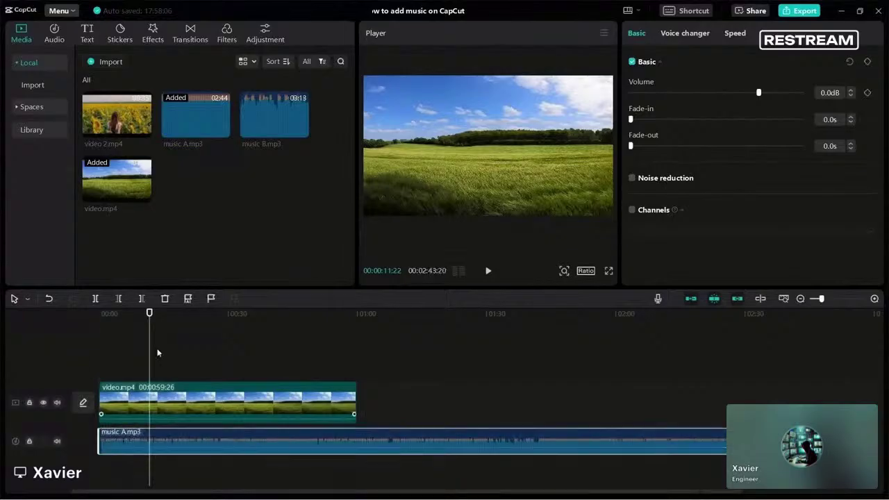
left_click(127, 316)
key("Home")
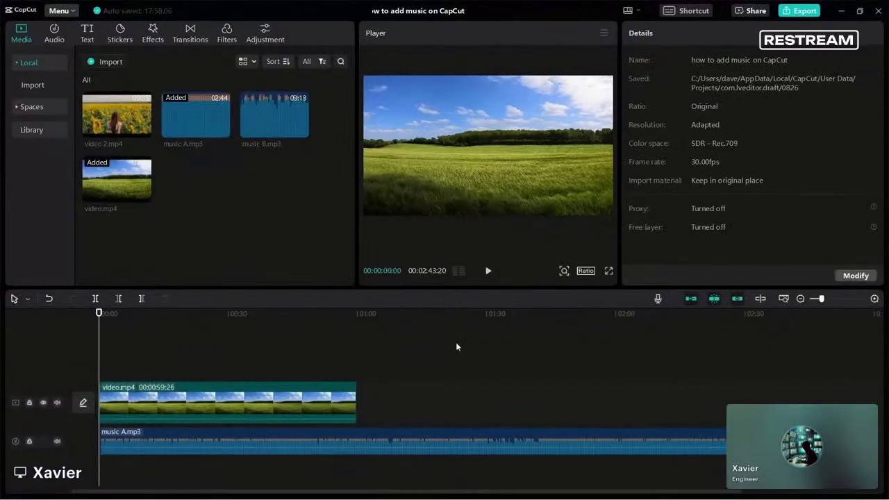
Play the opening seconds of video.mp4 with music A.mp3, and play the section across the end of the clip.
left_click(489, 272)
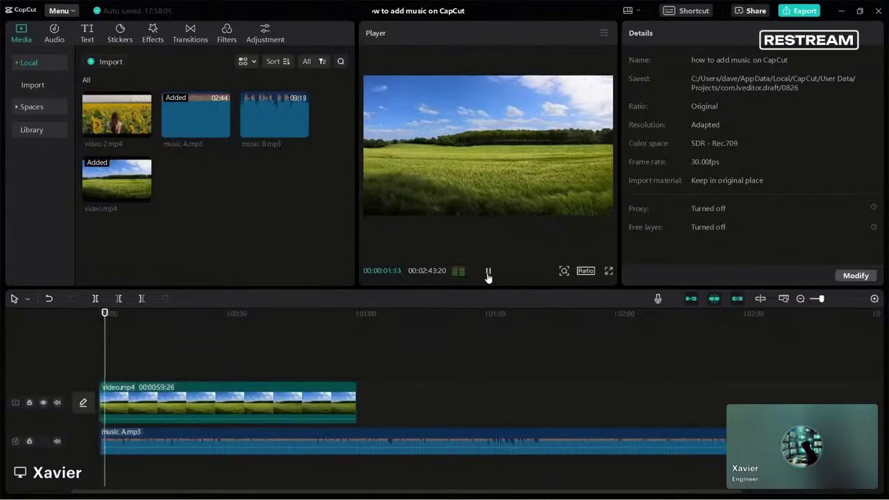
left_click(488, 273)
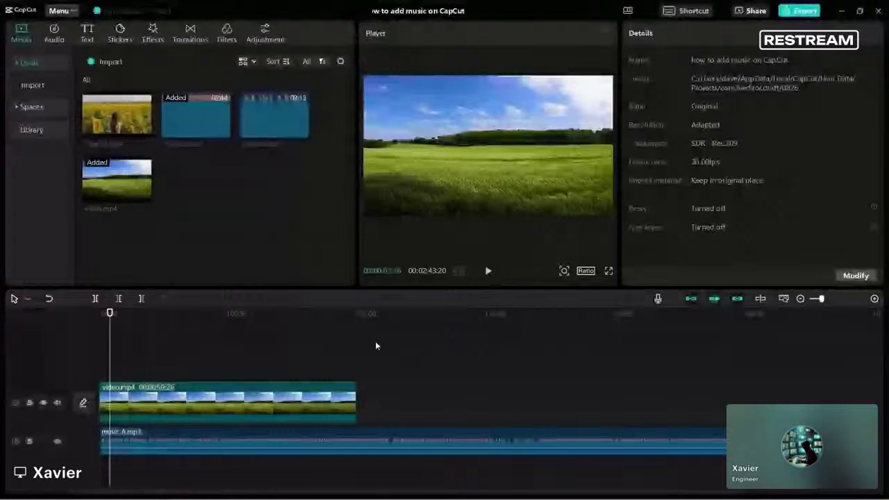
left_click(352, 314)
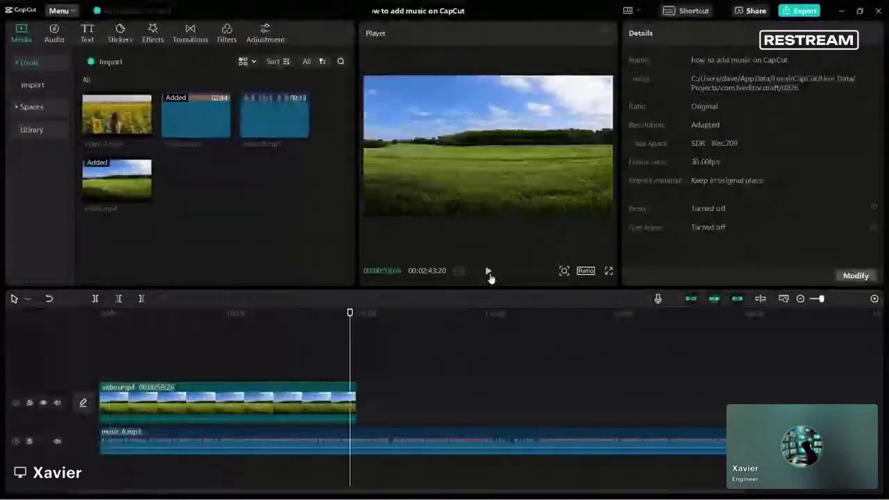
left_click(489, 273)
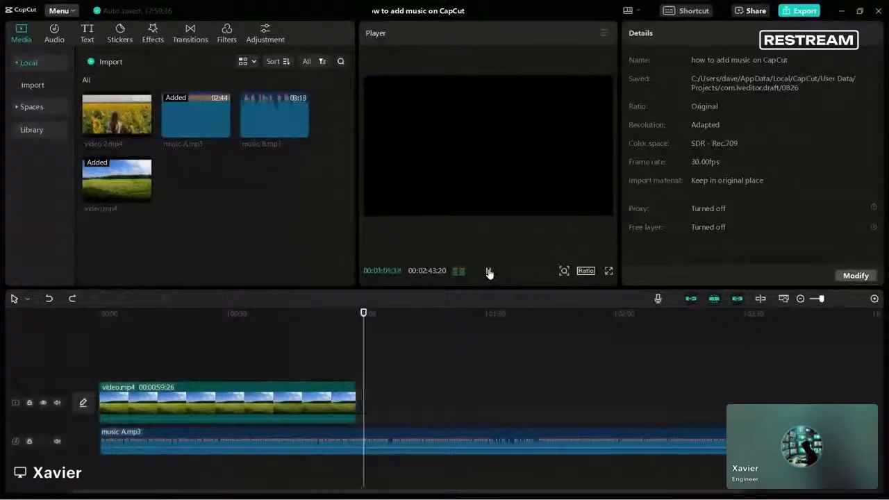
left_click(489, 272)
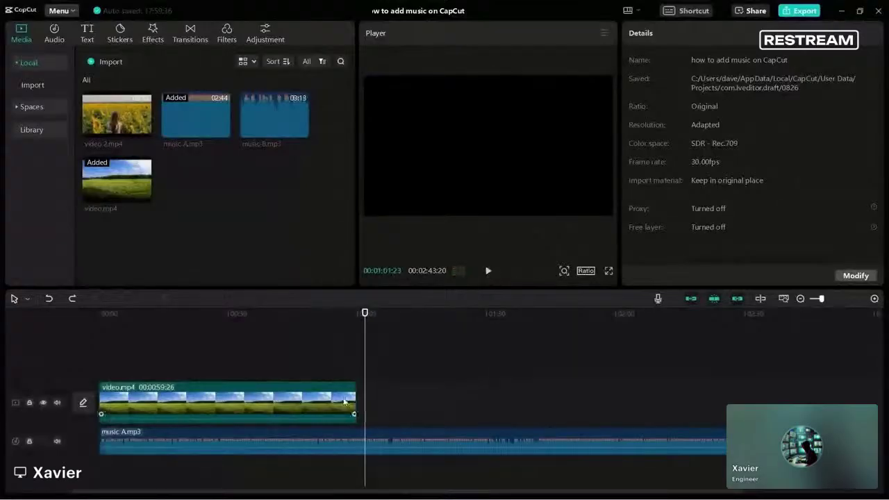
left_click(352, 315)
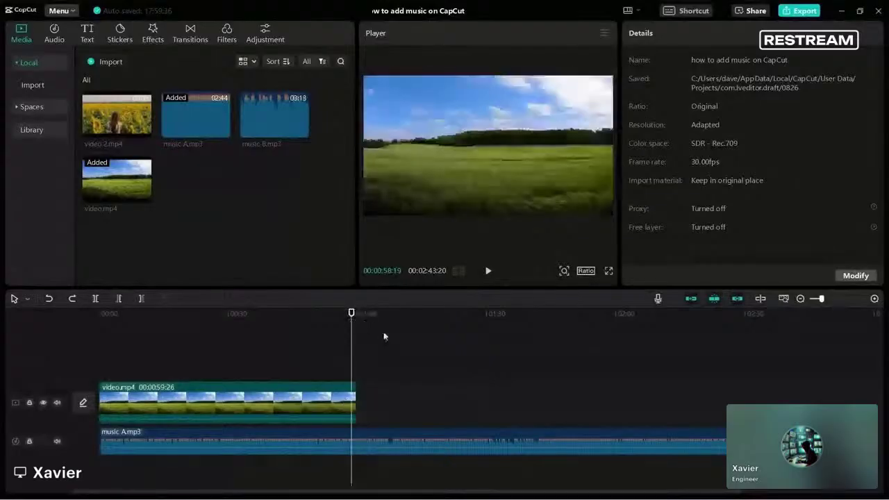
left_click(389, 316)
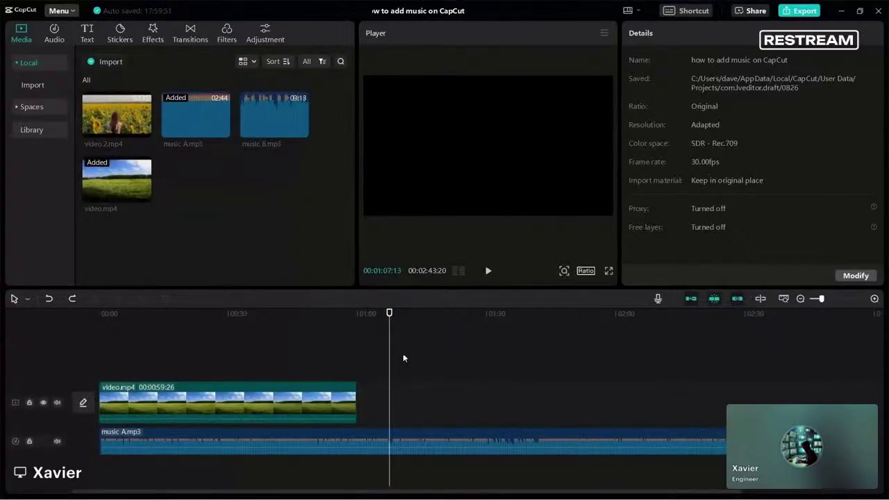
Trim the end of music A.mp3 so it finishes exactly at the end of video.mp4.
left_click(436, 440)
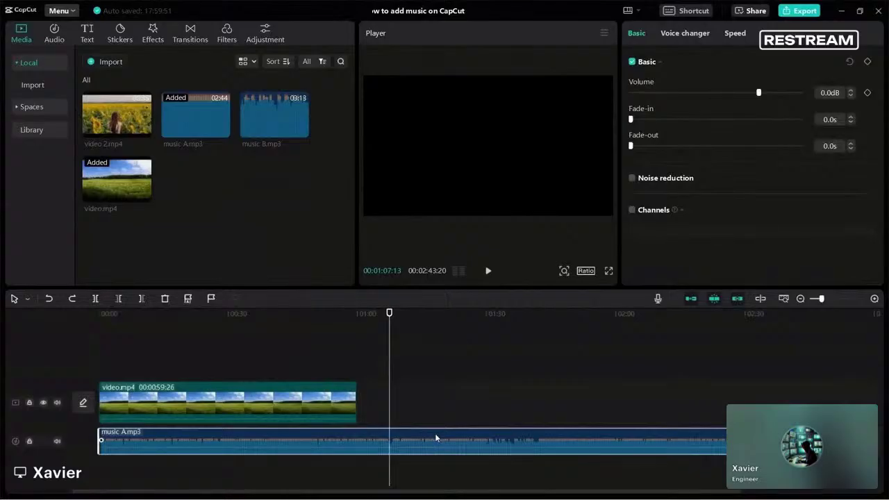
left_click(685, 409)
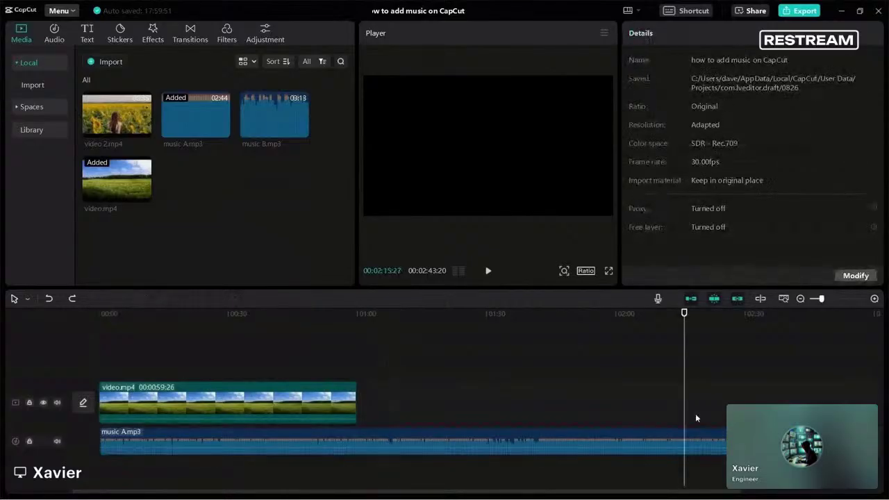
left_click(667, 441)
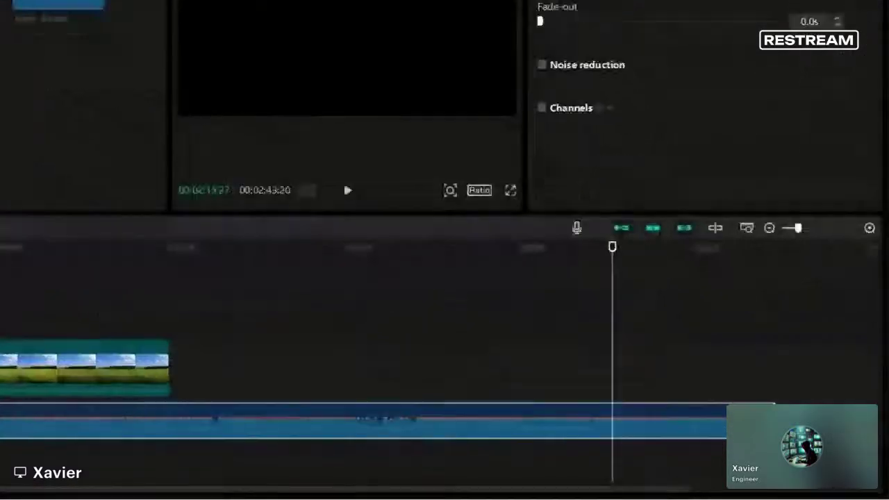
left_click(708, 411)
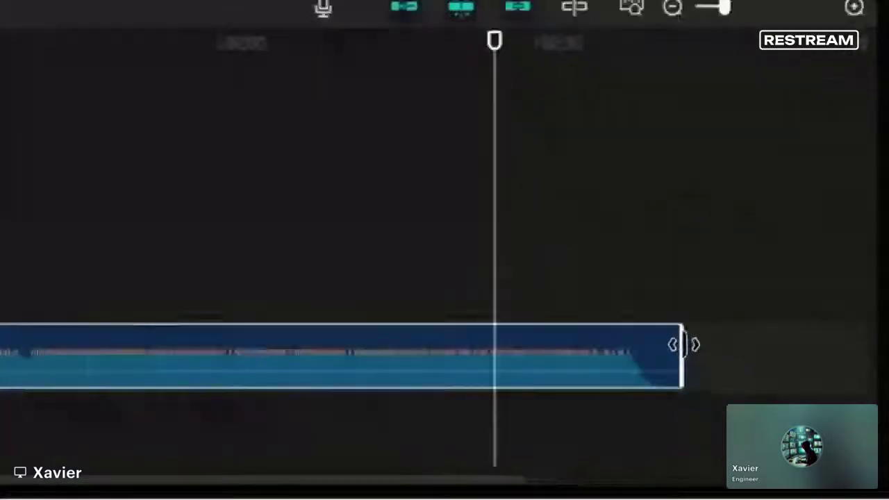
left_click_drag(681, 343, 0, 365)
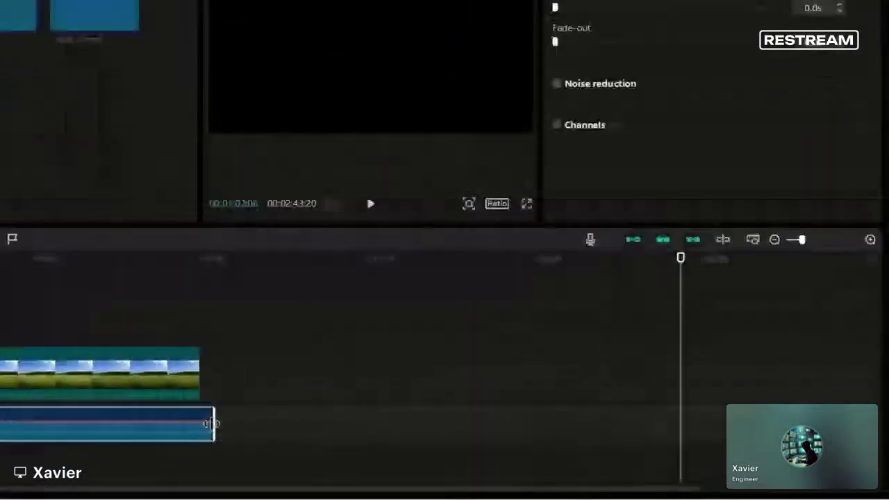
left_click_drag(211, 423, 202, 424)
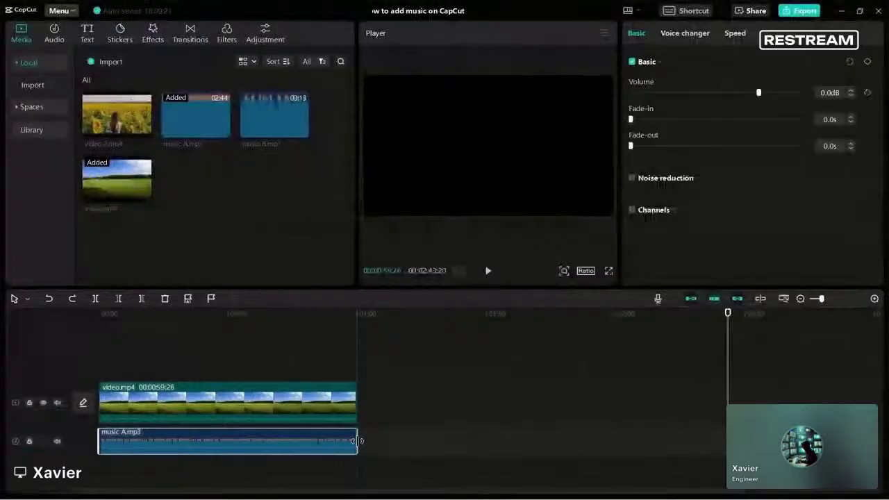
left_click(357, 441)
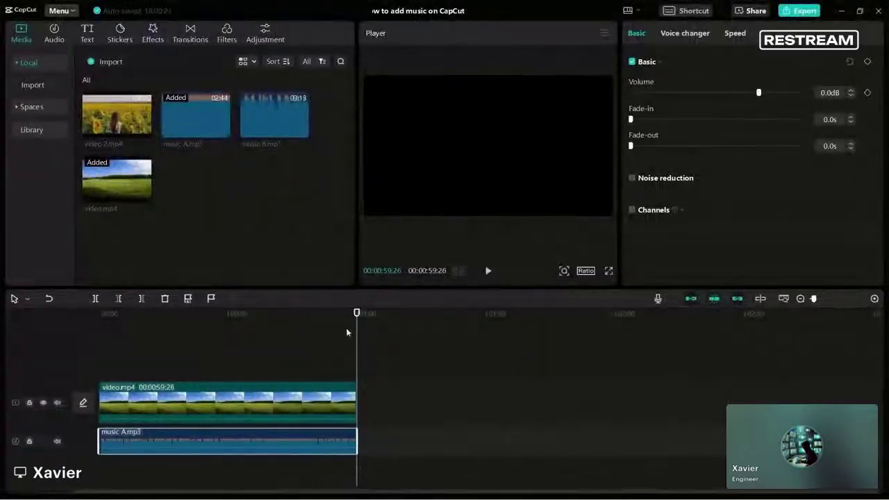
Append video 2.mp4 directly after video.mp4 on the main video track.
left_click_drag(346, 318, 356, 323)
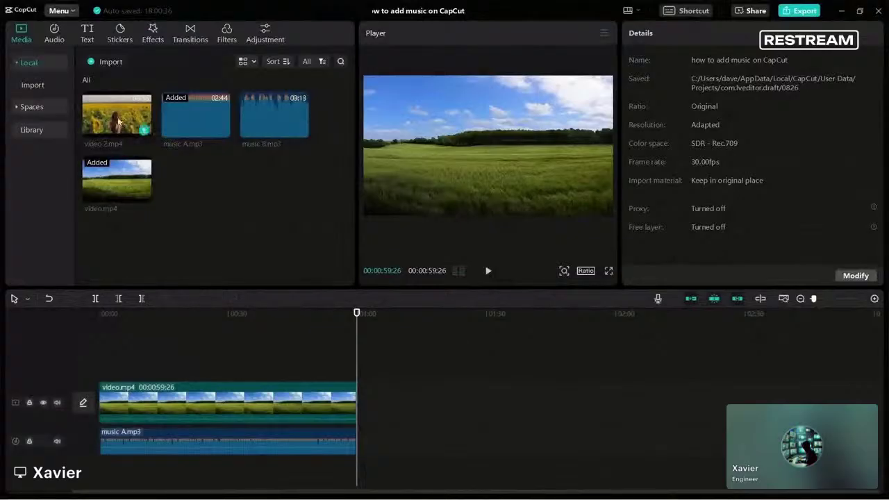
left_click_drag(139, 128, 391, 403)
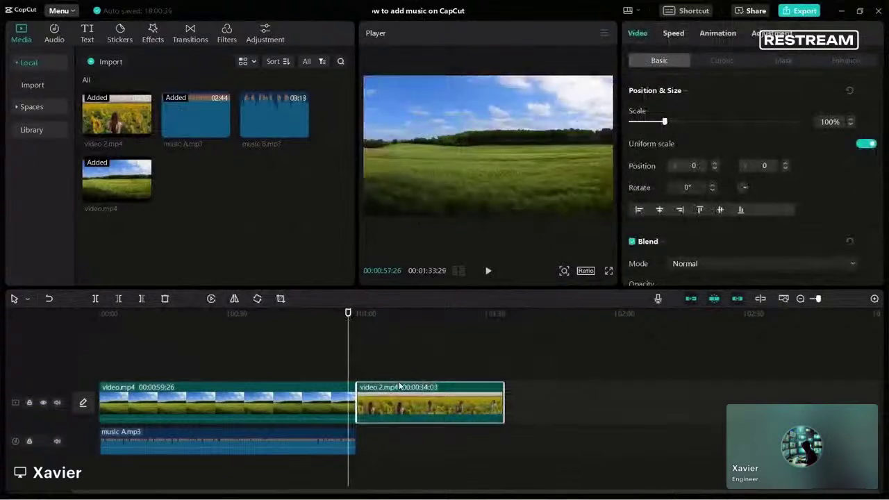
Extend the end of music A.mp3 to the end of video 2.mp4 so it covers both clips.
left_click(347, 445)
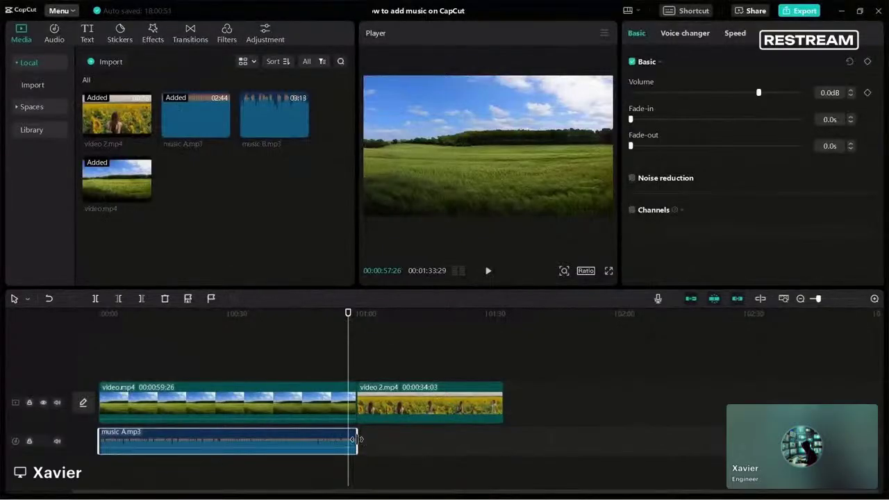
left_click(357, 440)
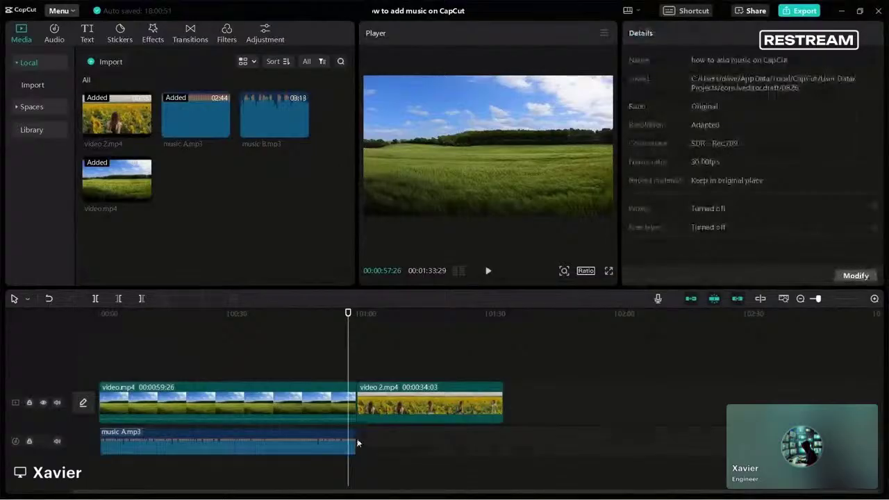
left_click_drag(356, 440, 509, 439)
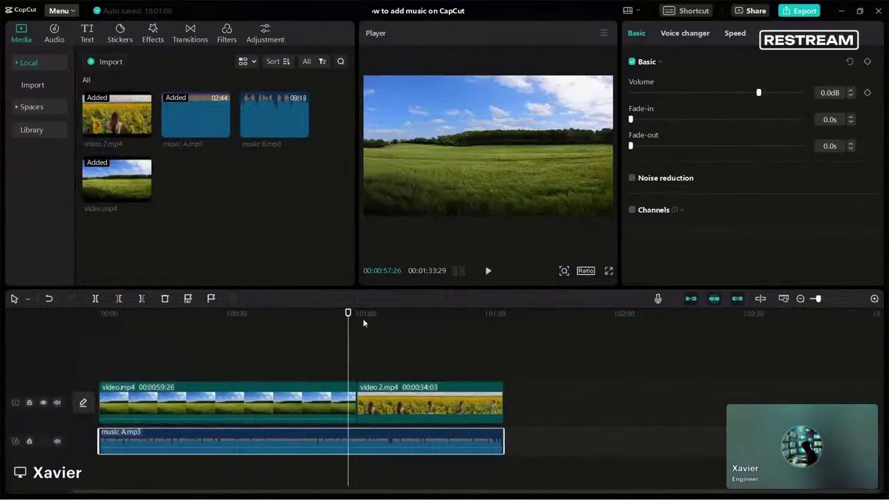
Play the transition from video.mp4 into video 2.mp4 with music A.mp3 running underneath both clips.
left_click(488, 271)
left_click(488, 271)
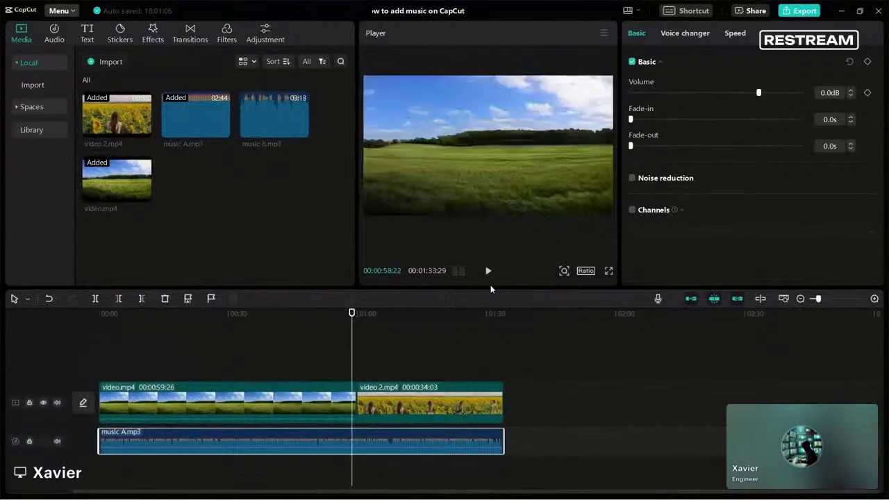
left_click(488, 271)
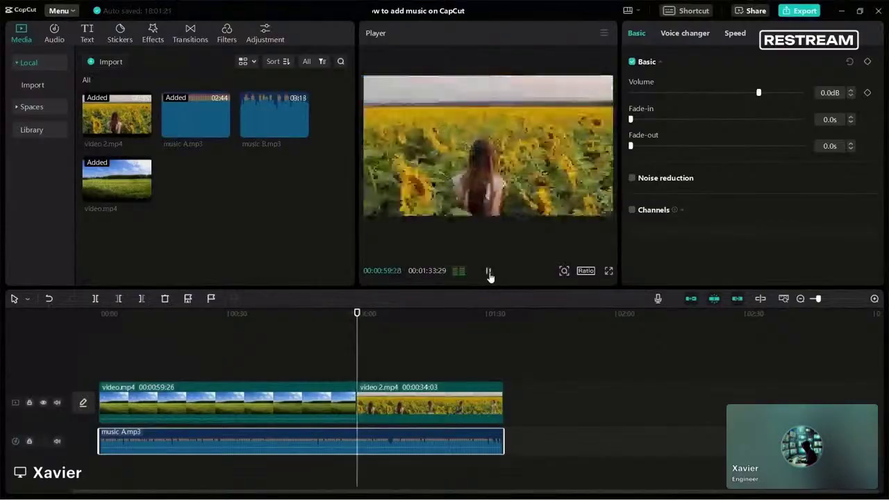
left_click(488, 270)
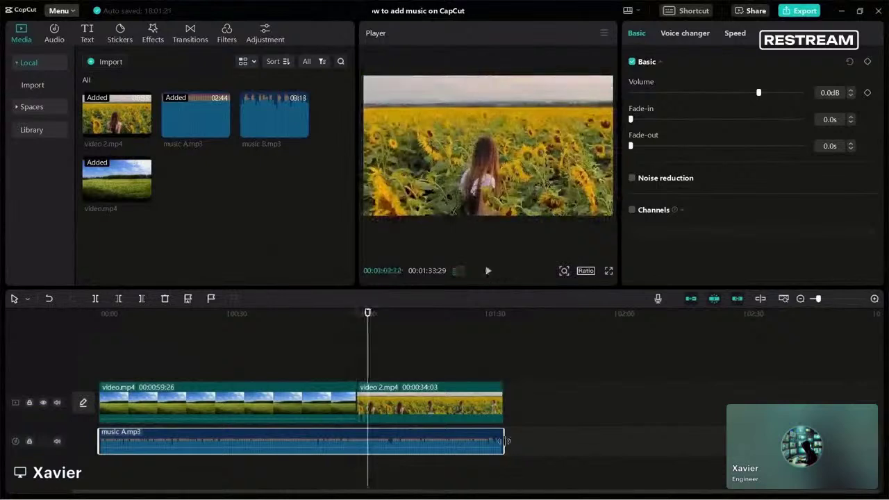
Trim music A.mp3 back to the end of video.mp4 and place music B.mp3 directly after it under video 2.mp4.
left_click_drag(504, 441, 355, 442)
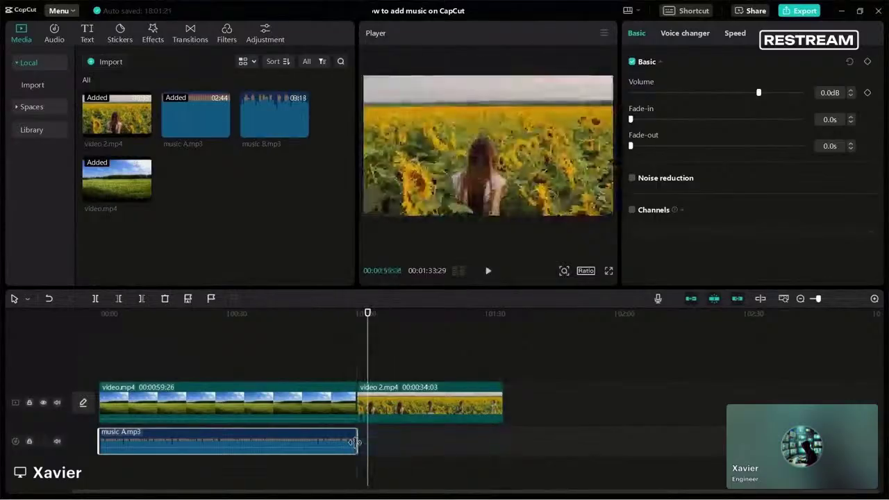
left_click(432, 312)
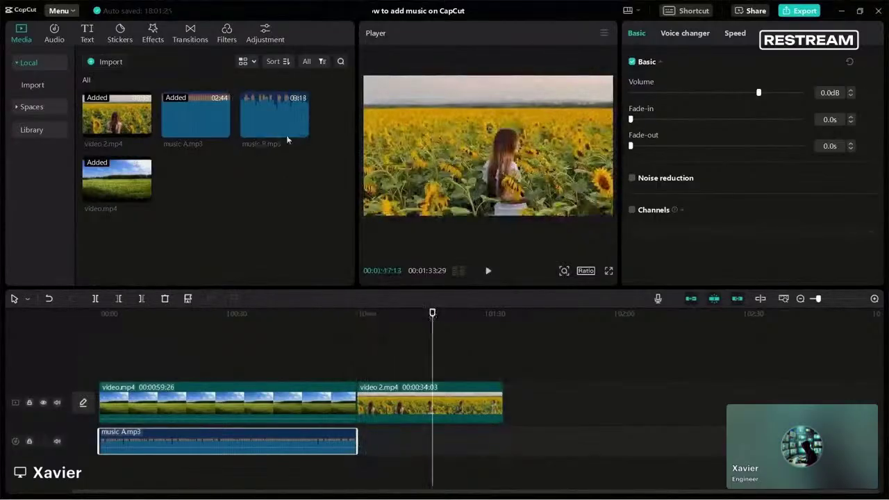
left_click(284, 115)
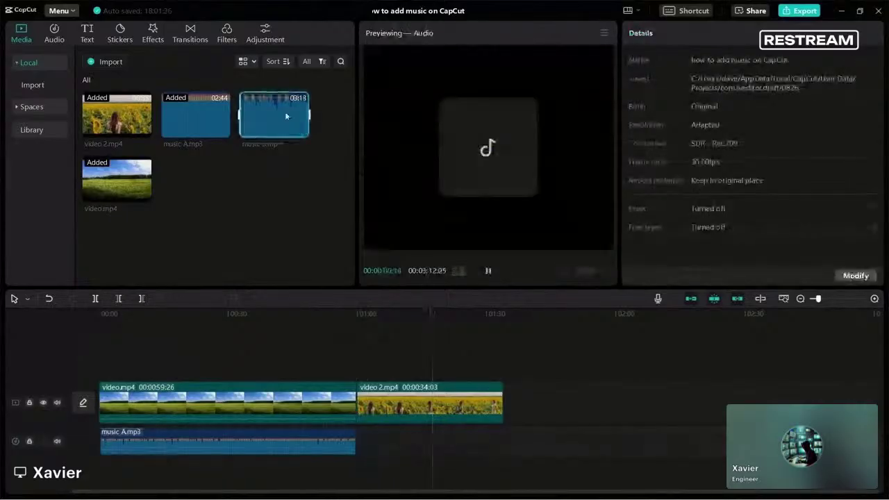
left_click(488, 274)
left_click(437, 325)
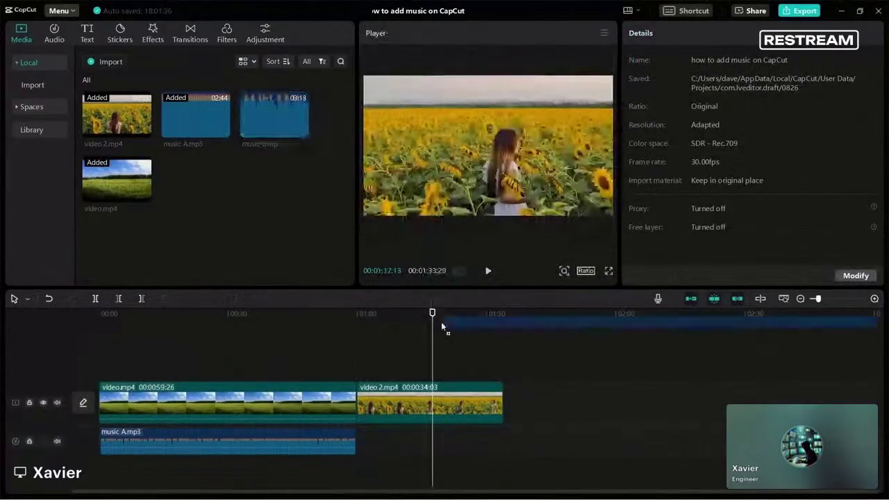
left_click_drag(442, 327, 358, 441)
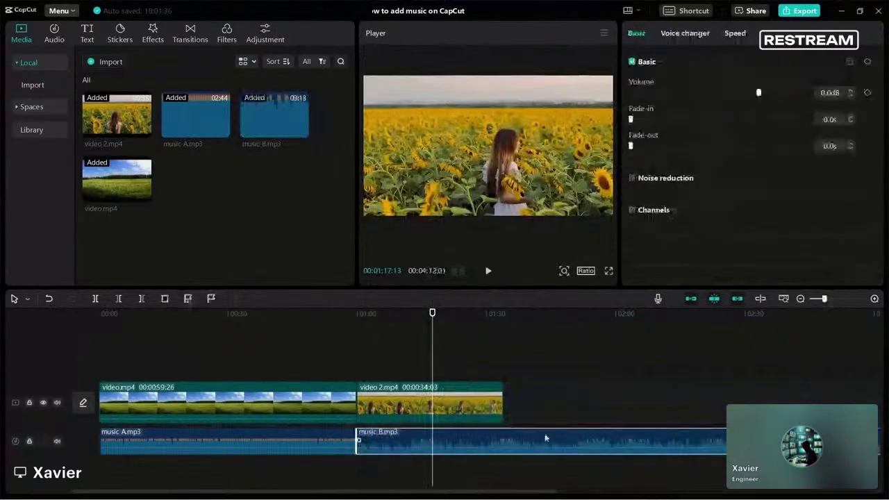
Play the last seconds of video 2.mp4 and a little past its end with music B.mp3.
scroll(536, 492, "right", 3)
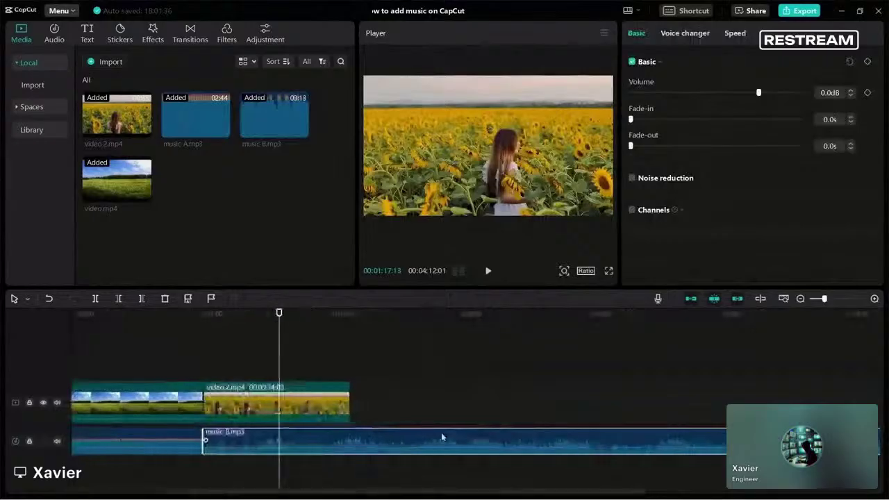
left_click(344, 314)
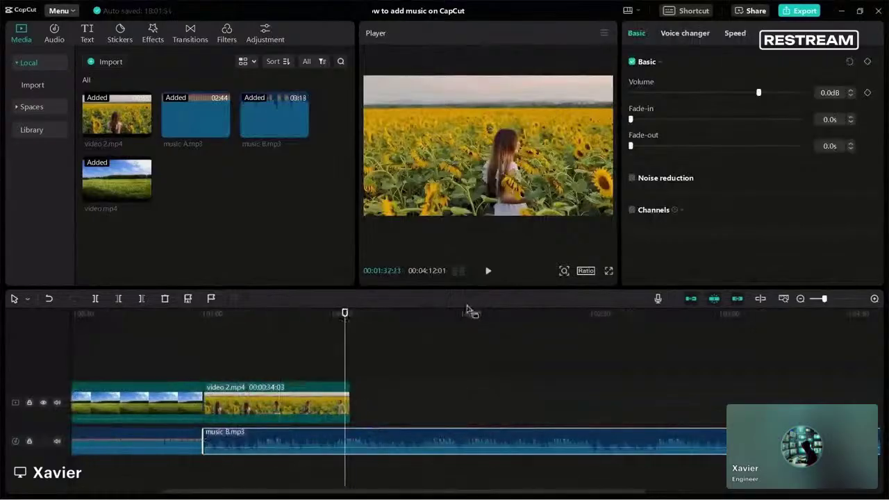
left_click(489, 272)
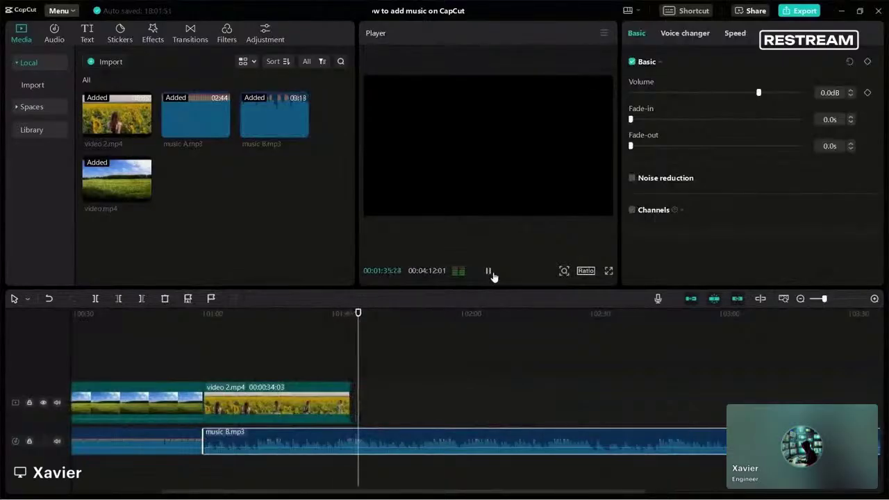
left_click(490, 273)
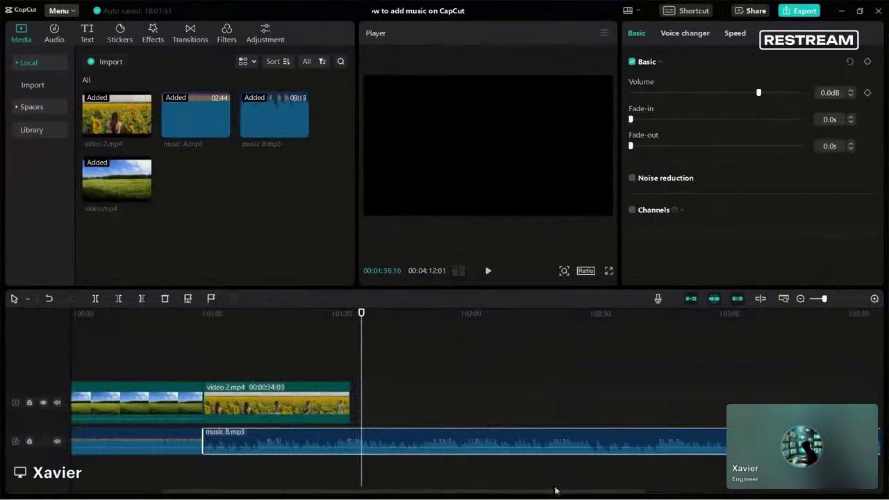
Trim the end of music B.mp3 to the end of video 2.mp4 and place the playhead just before the cut between the clips.
scroll(563, 478, "down", 5)
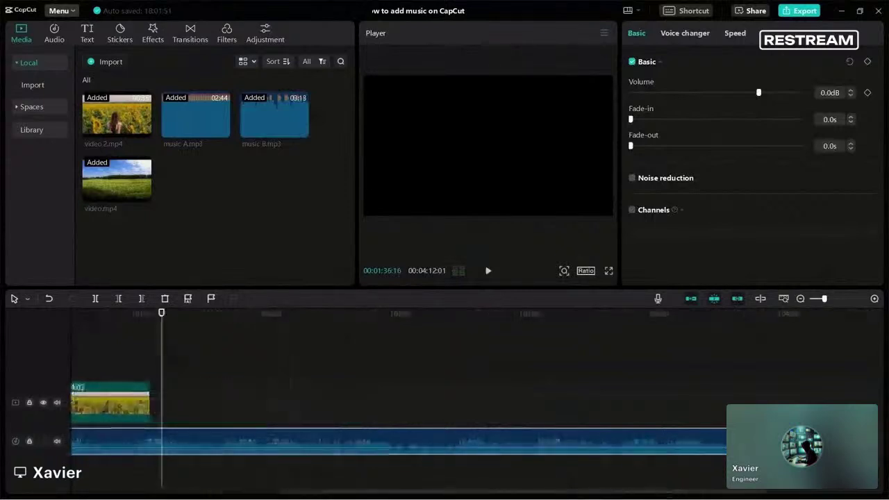
left_click(673, 436)
left_click_drag(673, 436, 150, 442)
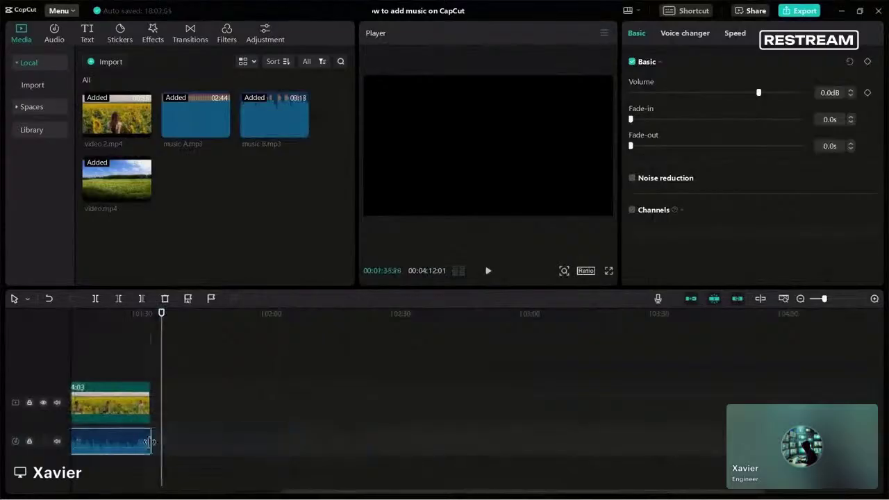
scroll(149, 442, "down", 2)
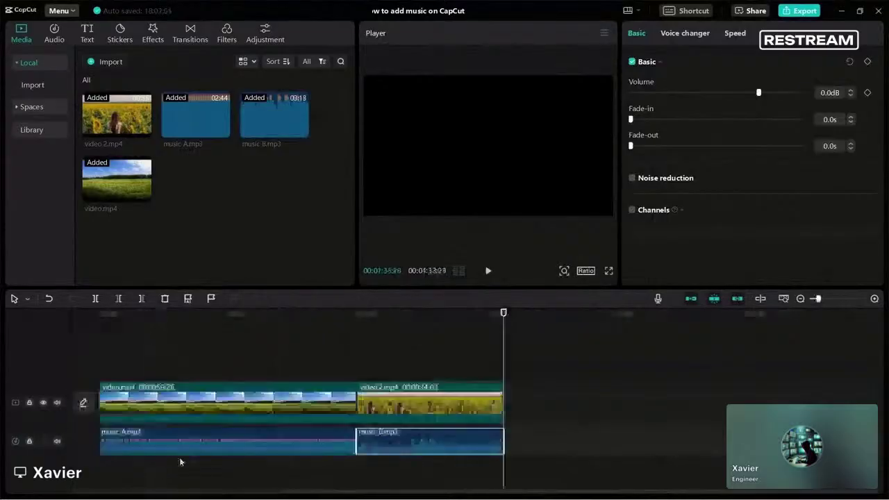
left_click(348, 332)
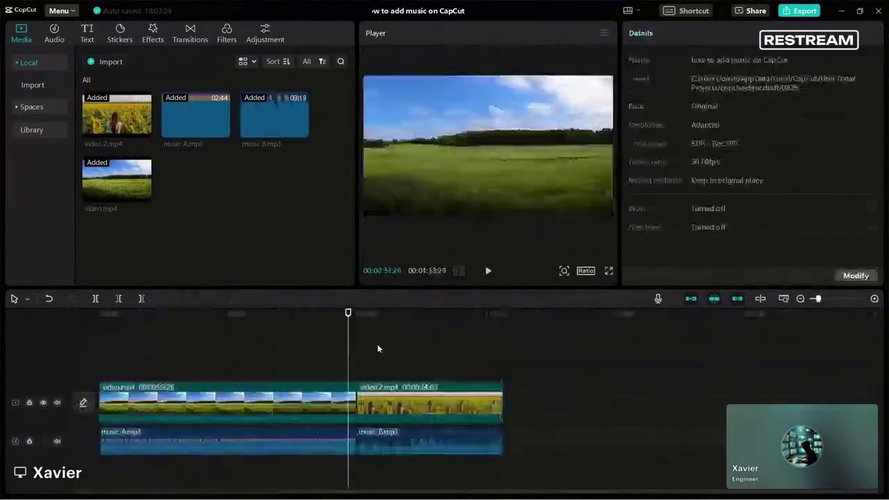
Play across the cut between video.mp4 and video 2.mp4 to check the change from music A.mp3 to music B.mp3.
left_click(489, 272)
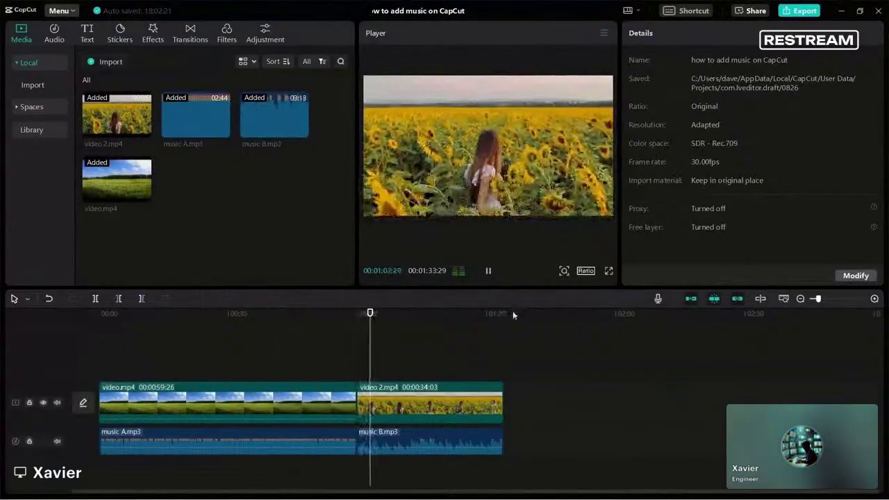
left_click(498, 313)
key("ctrl+z")
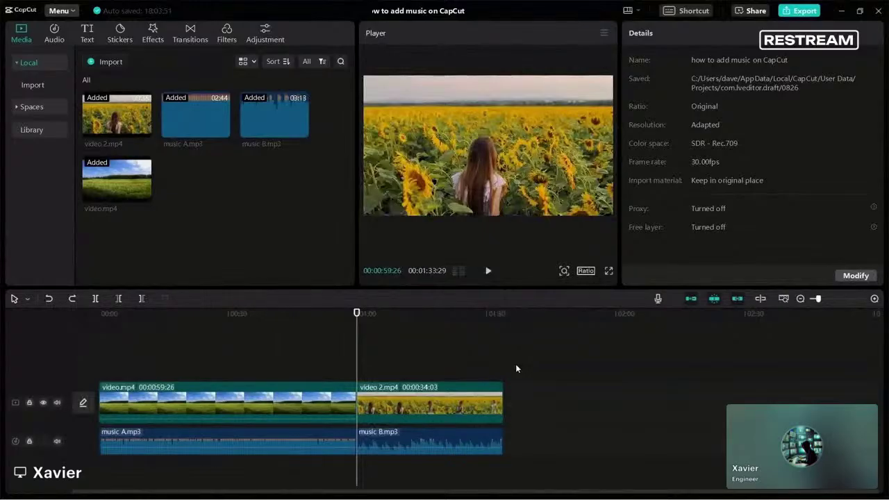
Set the volume of music B.mp3 to -38.8 dB with a 1.5 s fade-in and a 1.2 s fade-out.
left_click(437, 446)
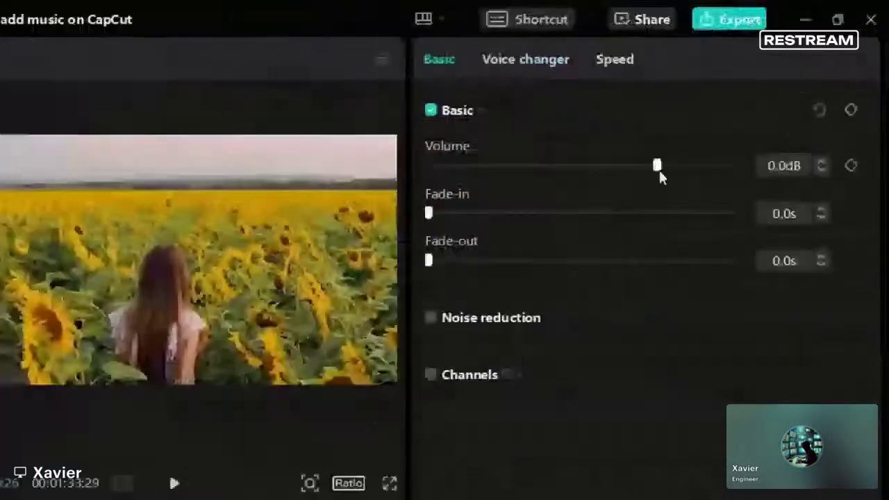
left_click_drag(659, 170, 679, 175)
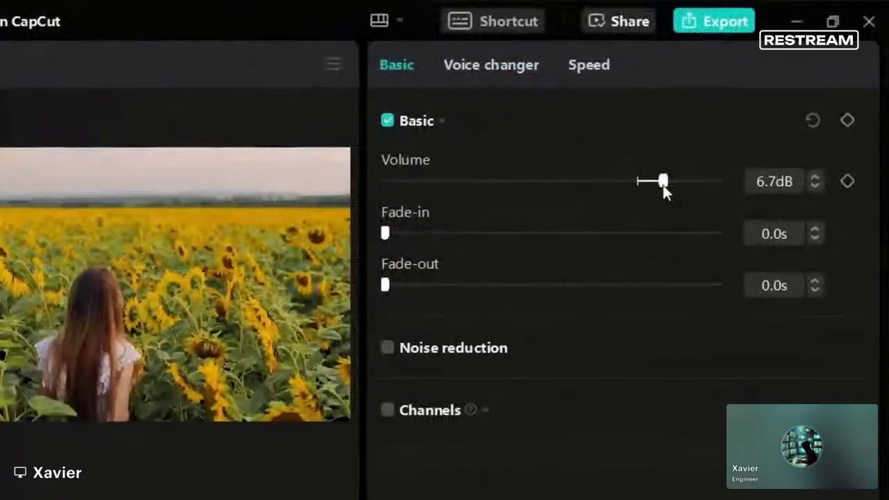
left_click_drag(663, 184, 631, 218)
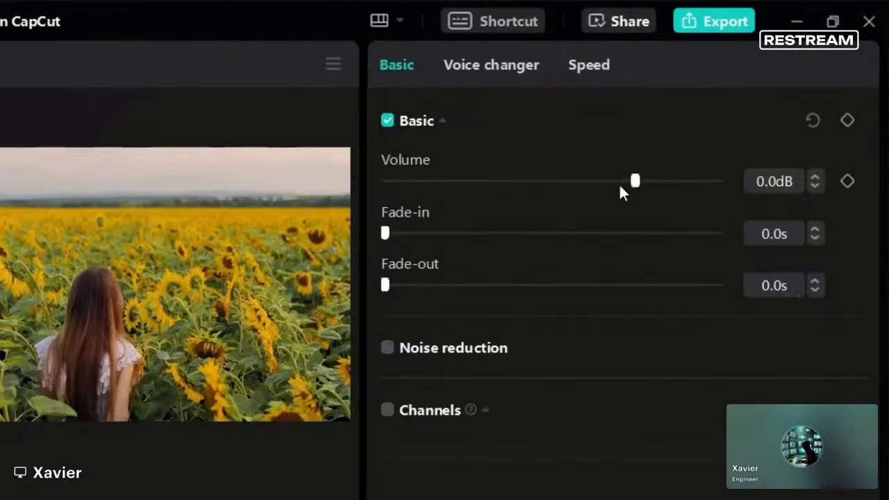
left_click_drag(619, 186, 469, 211)
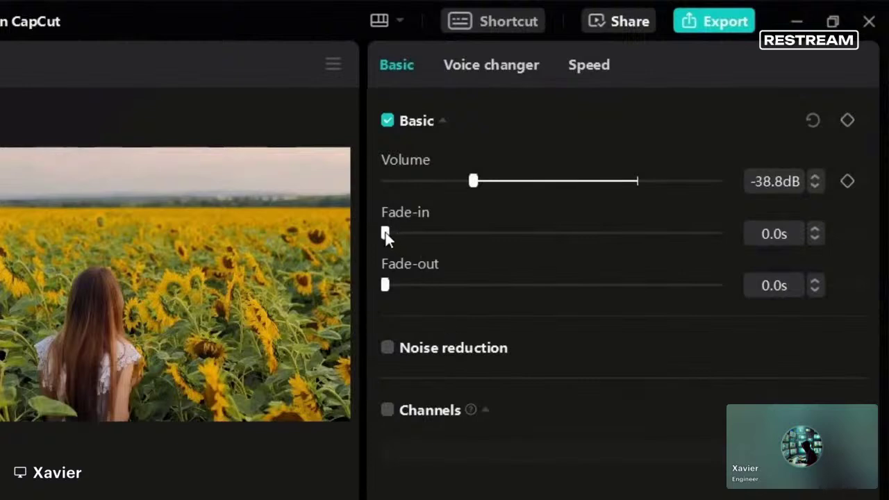
left_click_drag(386, 235, 435, 251)
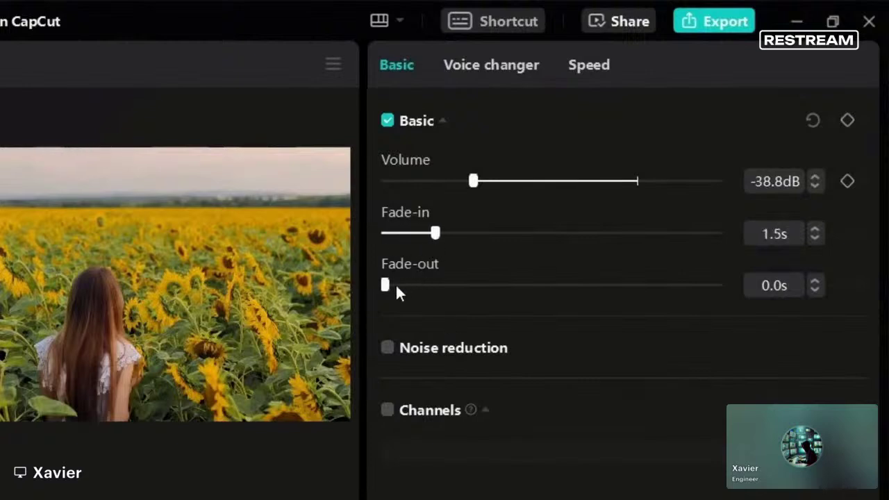
left_click_drag(386, 285, 424, 290)
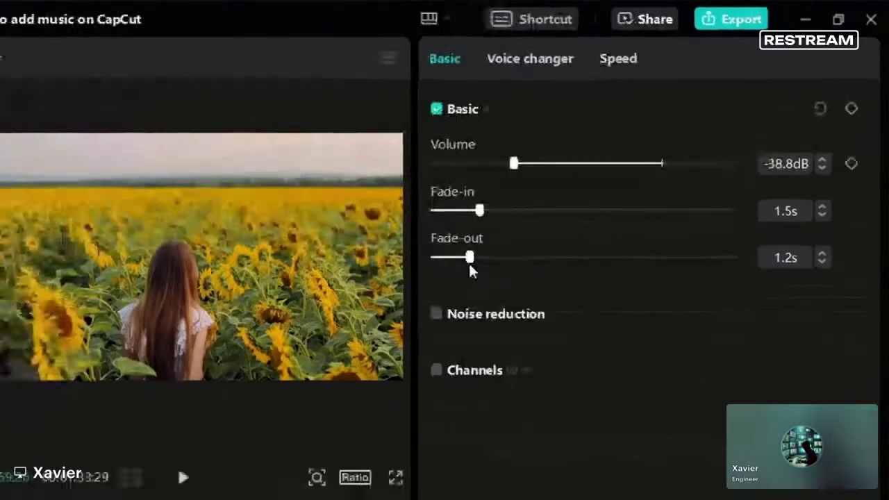
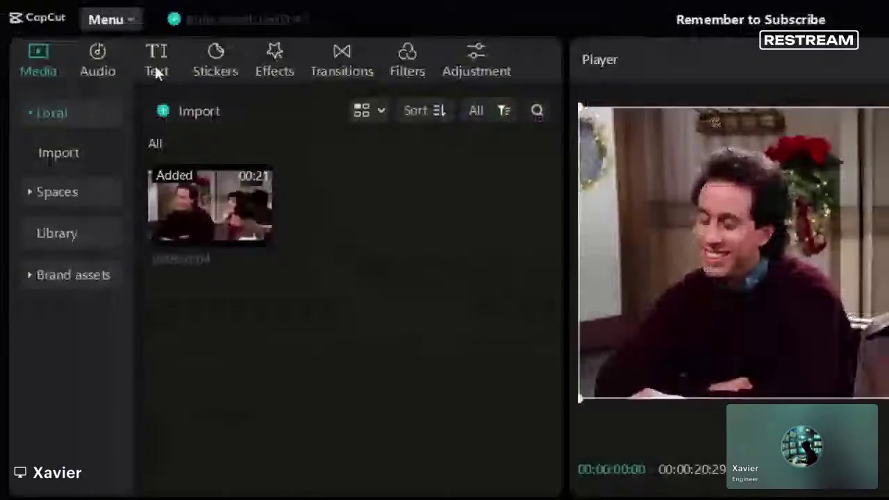
Generate auto captions for video.mp4 with English as the spoken language, then clear the caption selection.
left_click(157, 73)
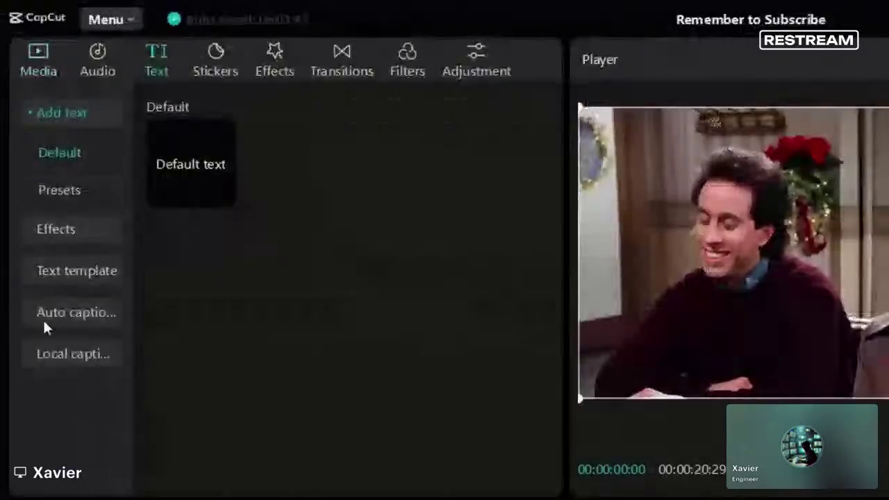
left_click(43, 318)
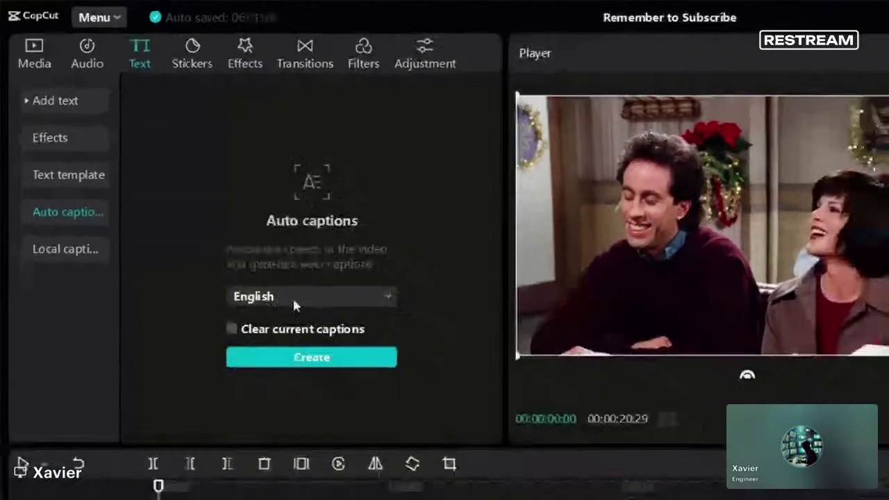
left_click(292, 337)
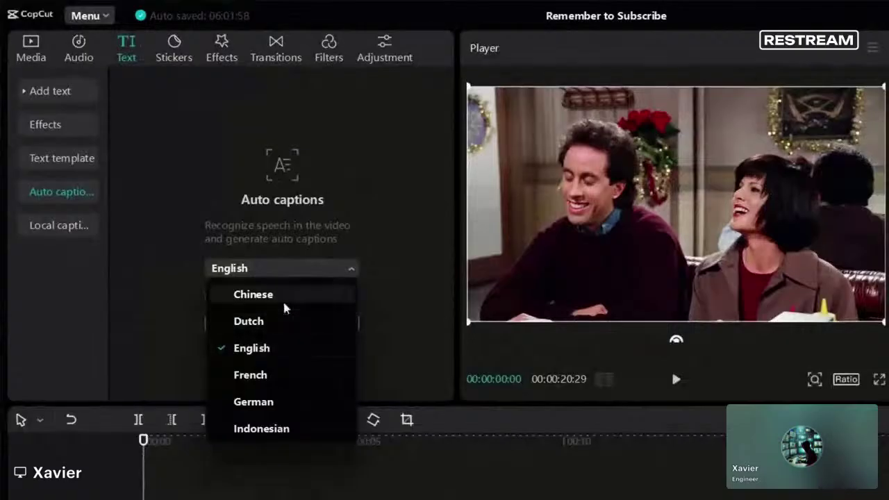
scroll(308, 359, "down", 3)
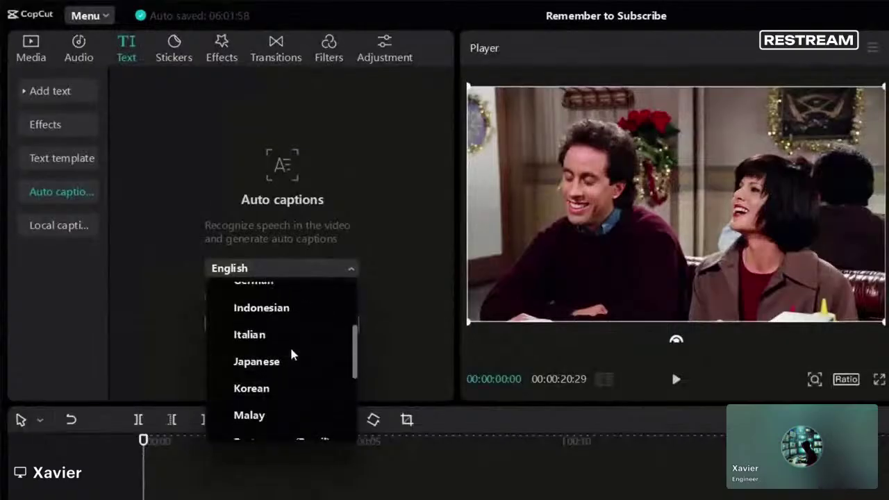
scroll(290, 384, "down", 5)
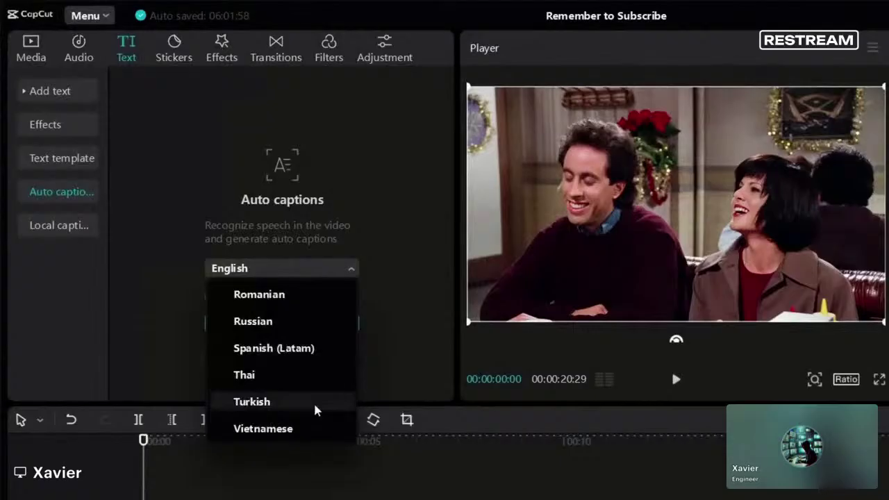
scroll(277, 378, "up", 8)
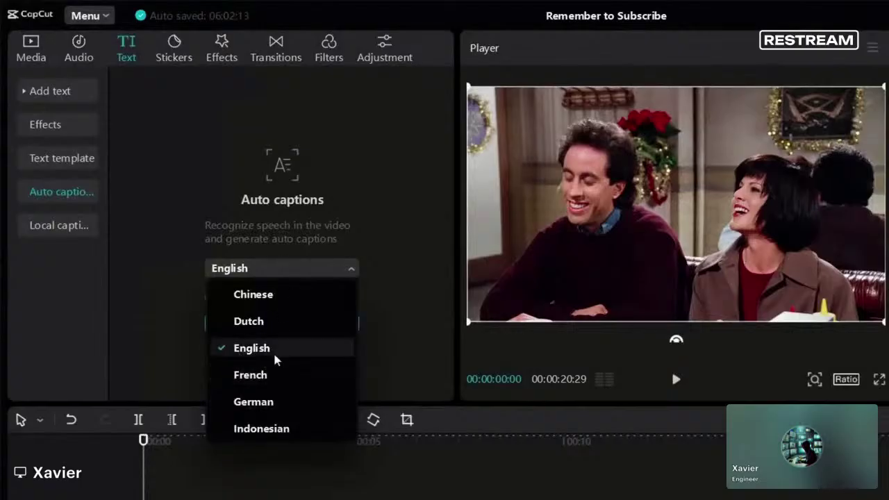
left_click(254, 349)
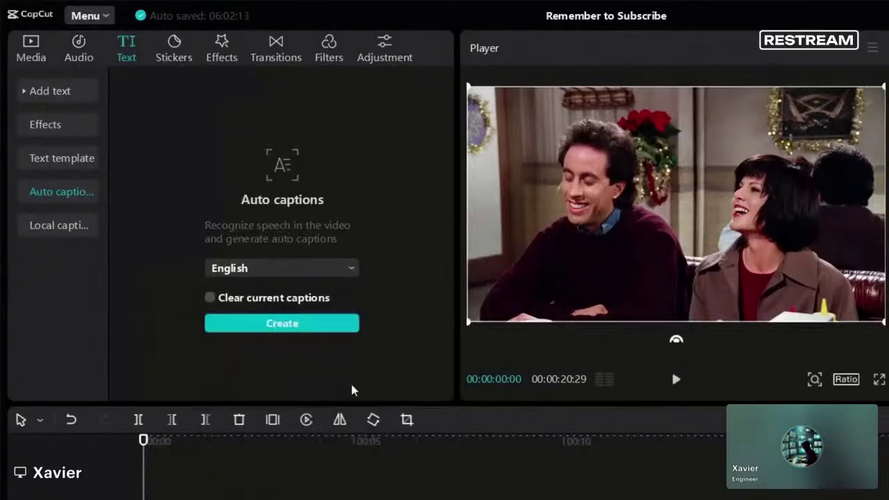
left_click(284, 327)
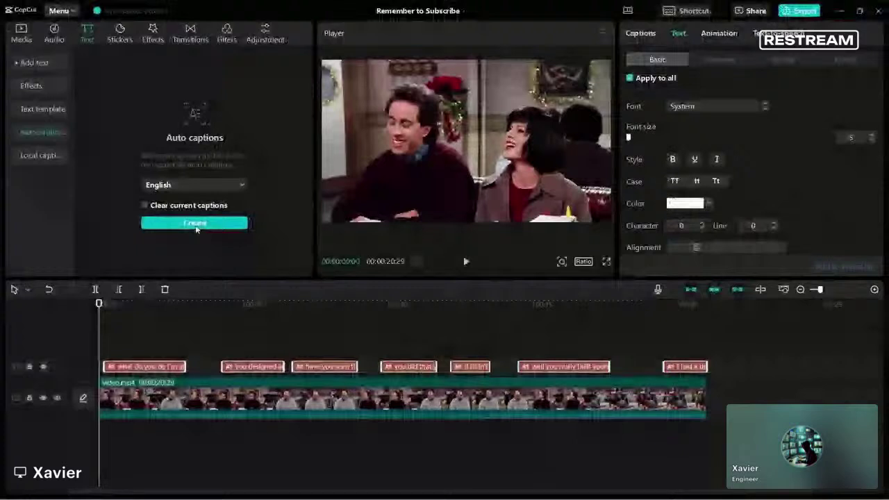
left_click(85, 340)
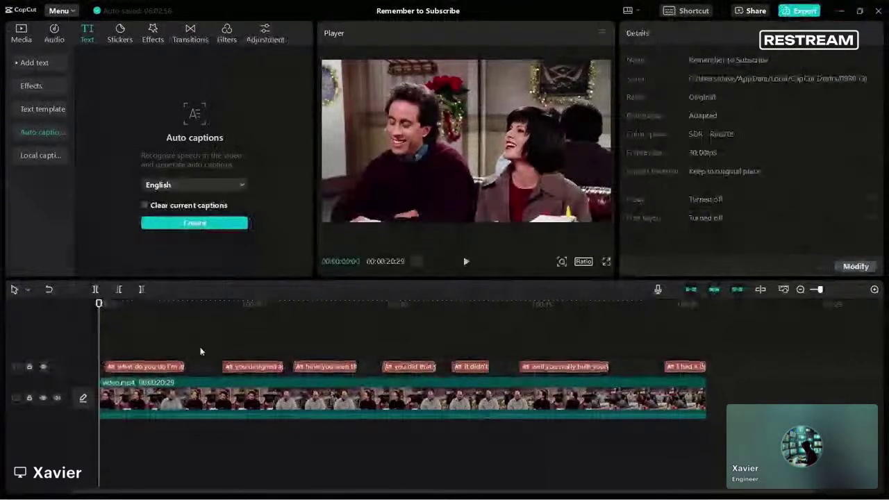
Preview the captions at the start of the video and select the first caption to show its text settings.
left_click(470, 264)
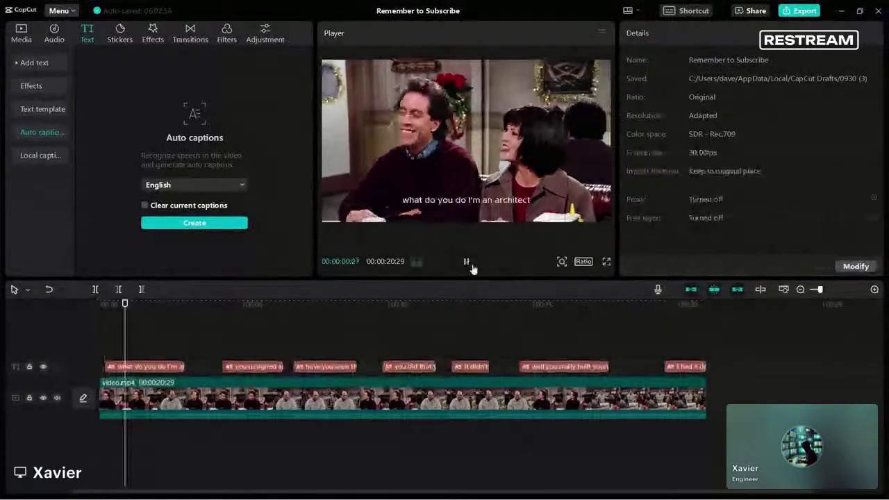
left_click(466, 264)
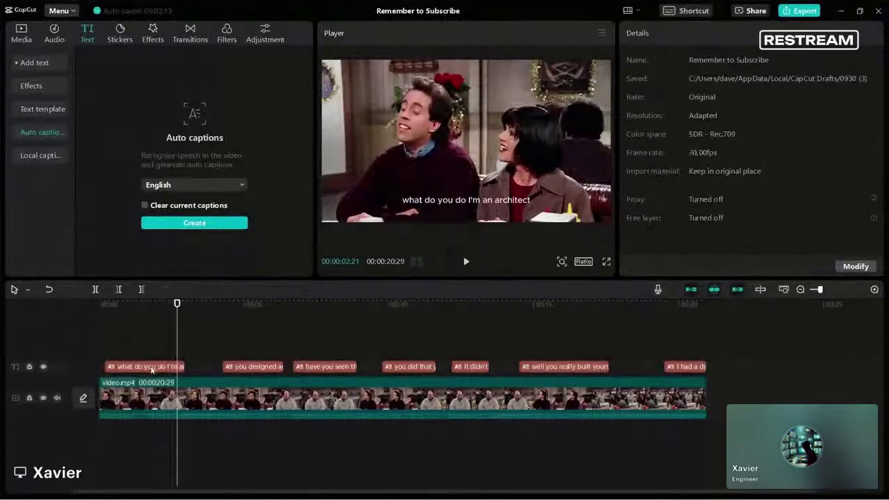
left_click(145, 367)
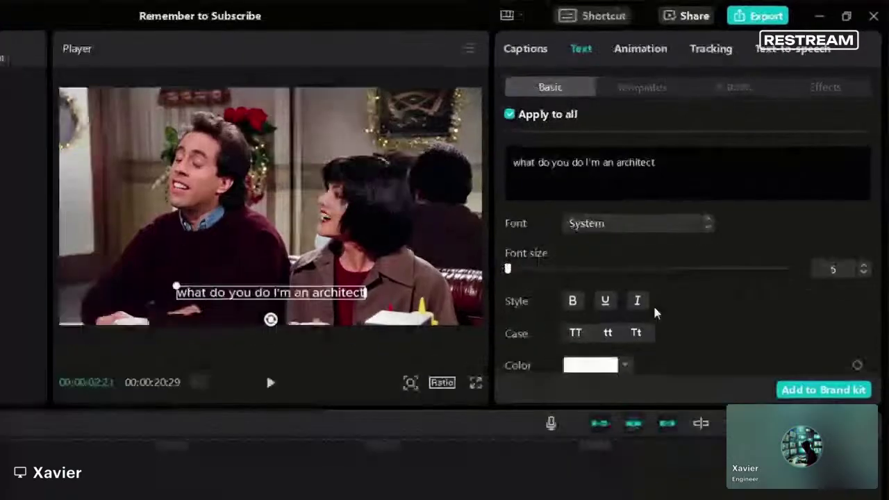
Set the text color of all captions to bright yellow.
left_click(590, 365)
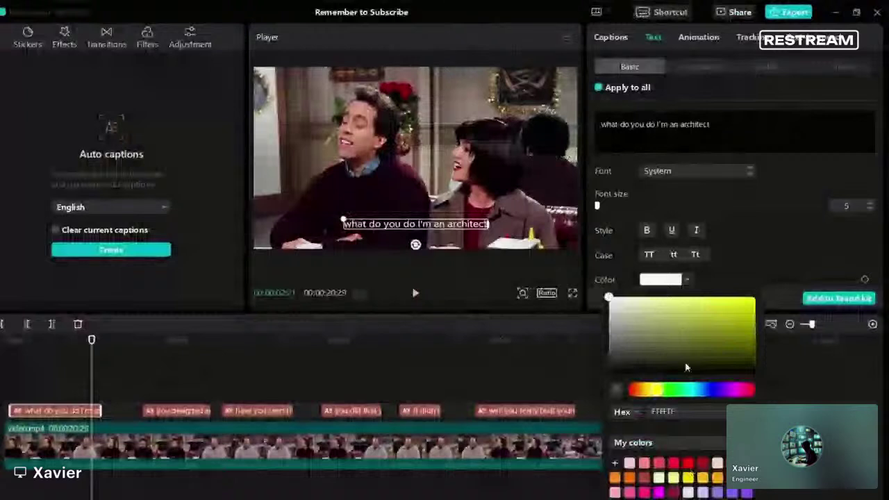
left_click(718, 321)
left_click_drag(740, 305, 769, 250)
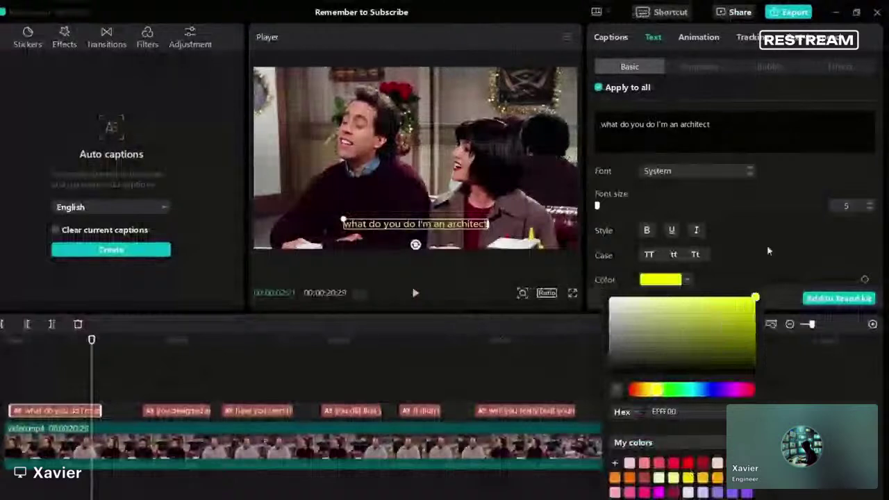
Check the color of the captions at several points along the timeline, ending back at the first caption.
left_click(62, 391)
left_click(63, 390)
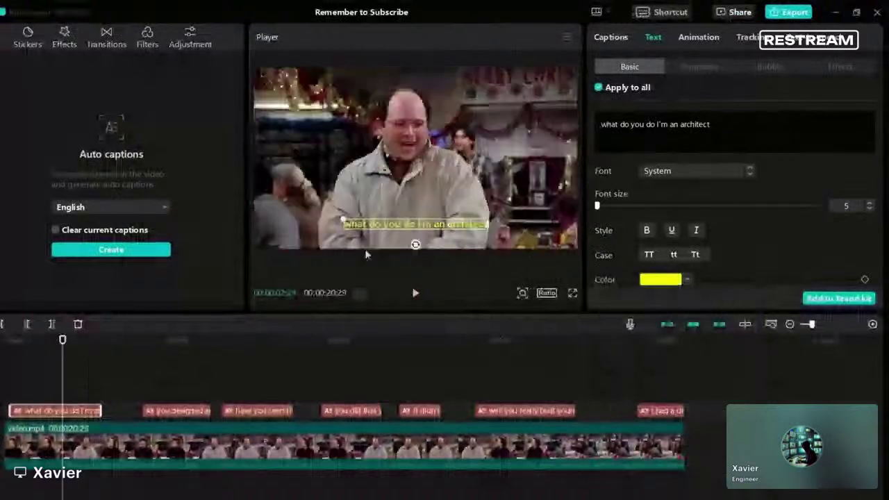
left_click(176, 354)
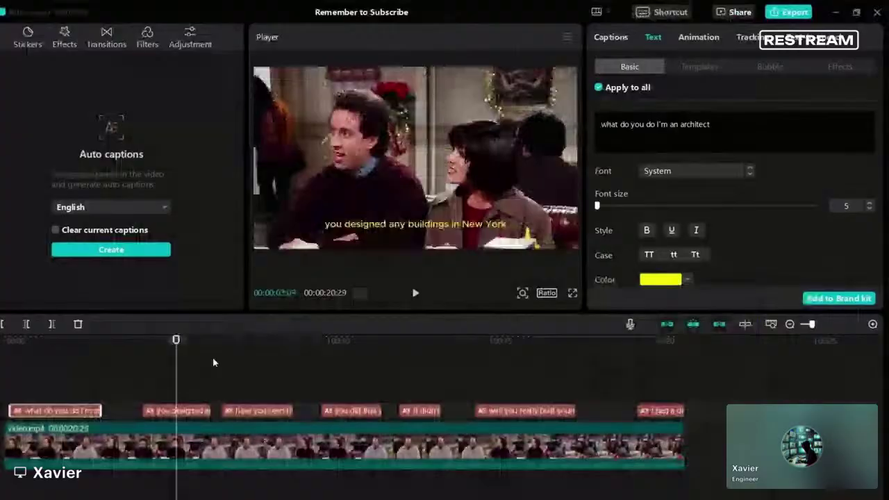
left_click(250, 349)
left_click(415, 351)
left_click(655, 351)
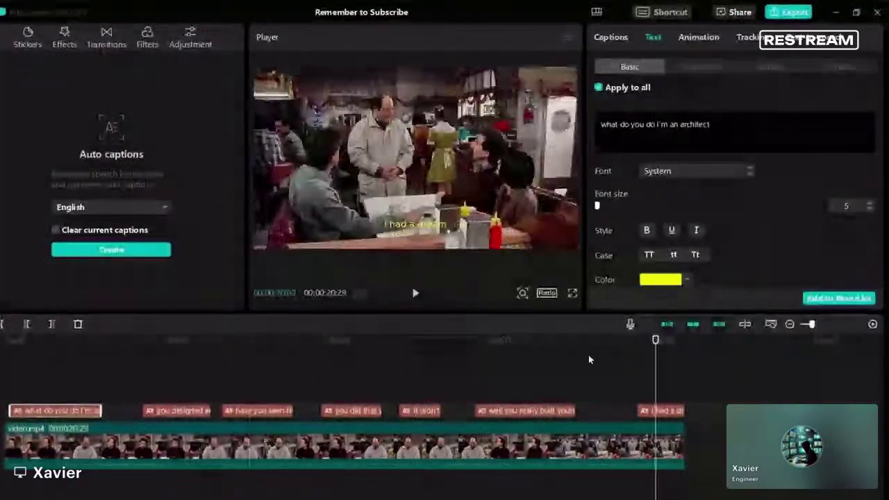
left_click(64, 350)
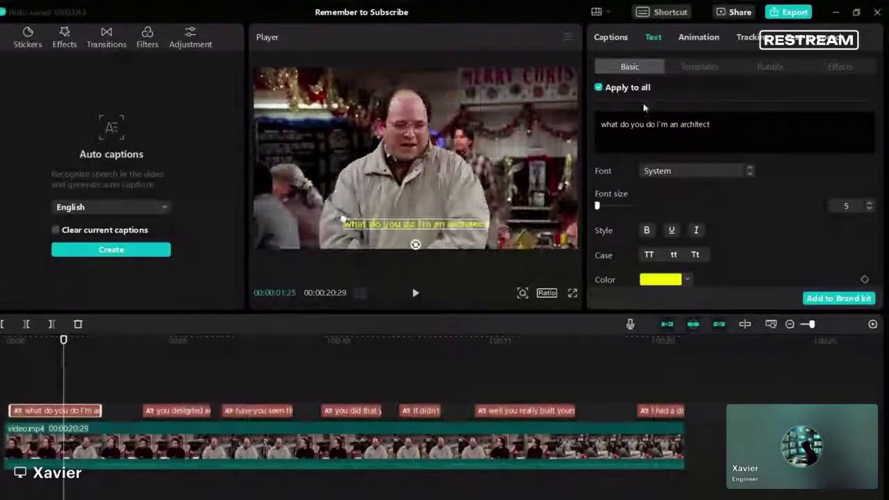
Change the text color of all captions back to white.
left_click(680, 277)
left_click_drag(688, 345, 612, 300)
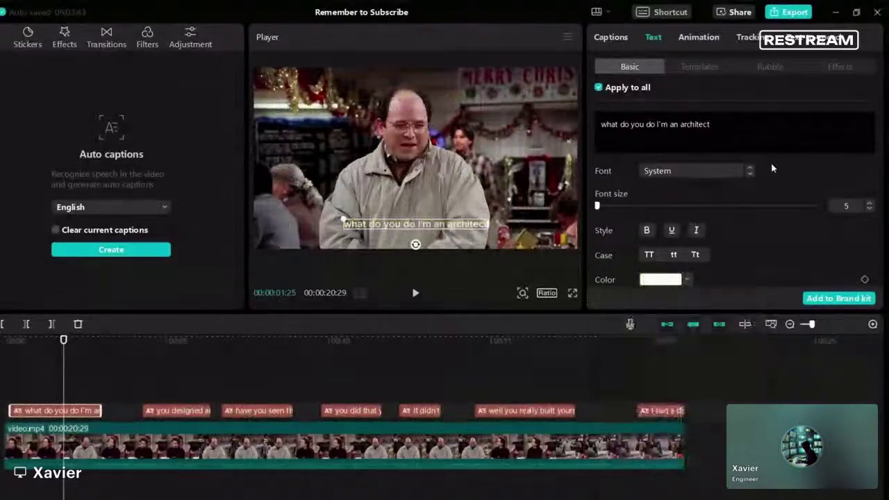
Set the font of all captions to NetflixSans-Medium.otf and the font size to 7.
left_click(730, 169)
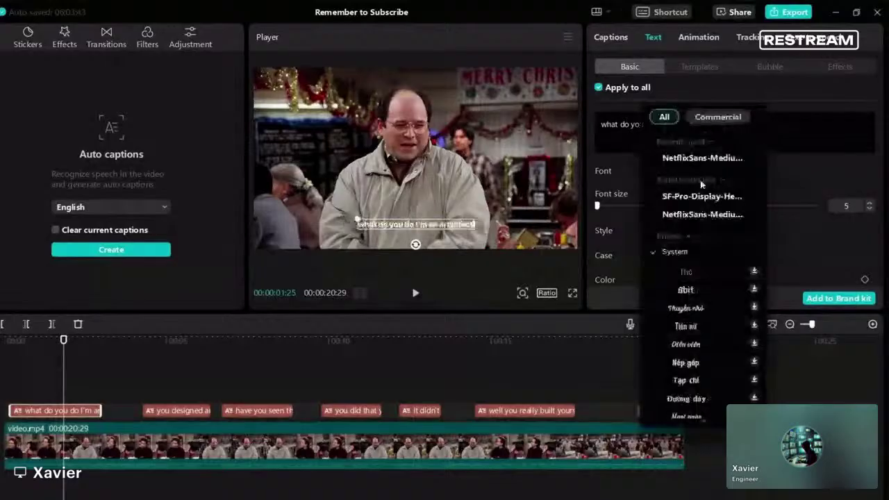
left_click(699, 159)
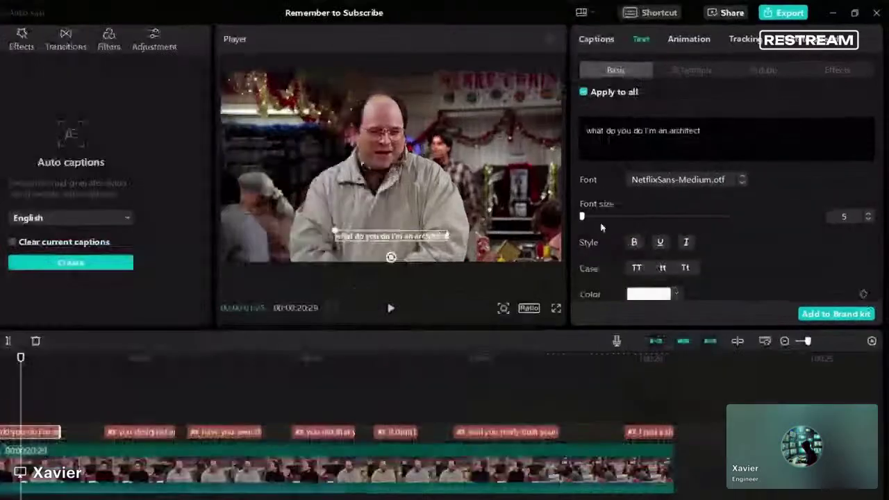
left_click(869, 215)
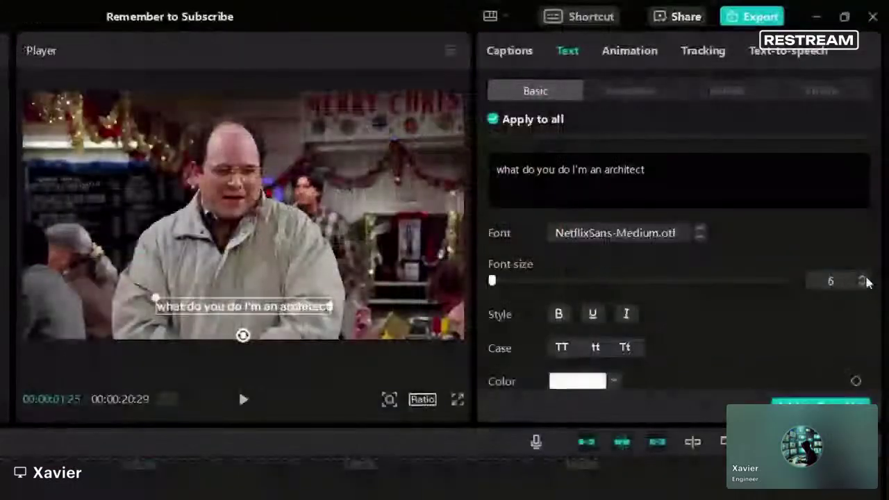
left_click(863, 278)
left_click(862, 278)
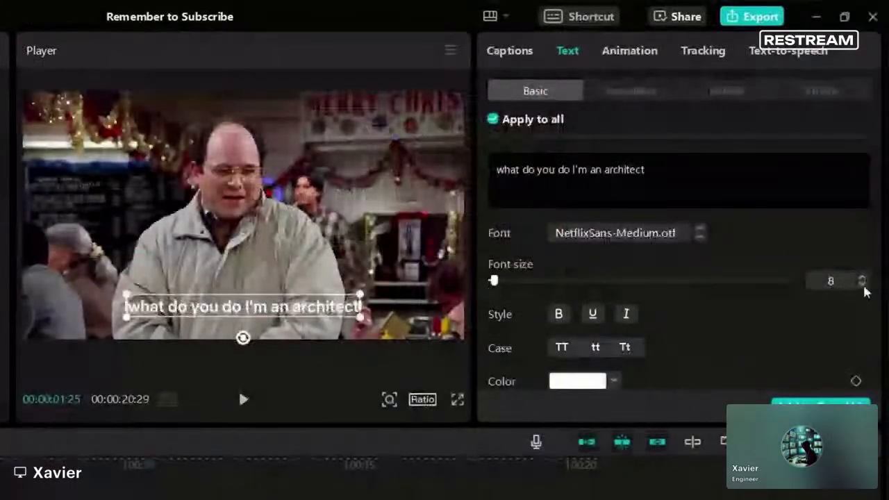
left_click(863, 286)
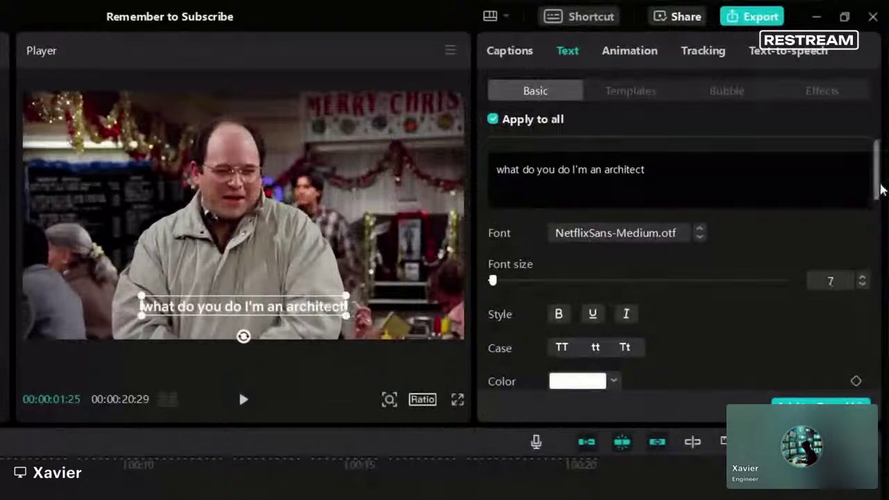
Expand the preset text styles and apply the black-on-yellow background preset to all captions.
scroll(691, 308, "down", 5)
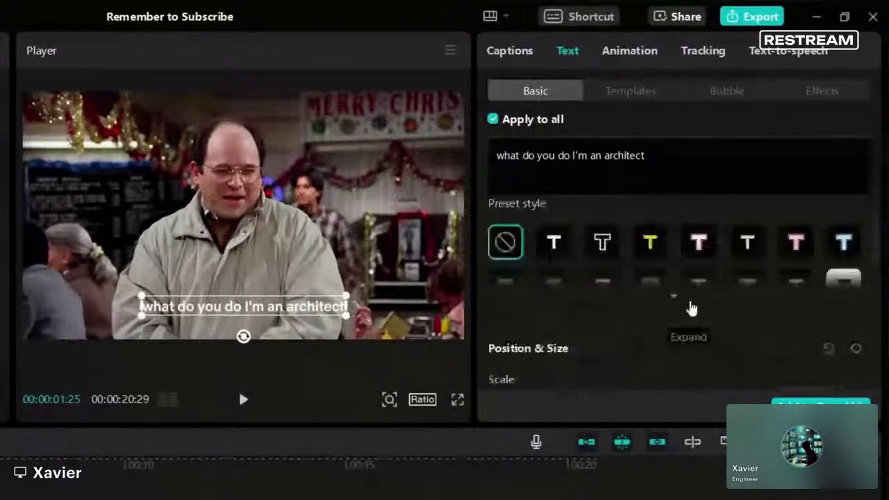
left_click(691, 308)
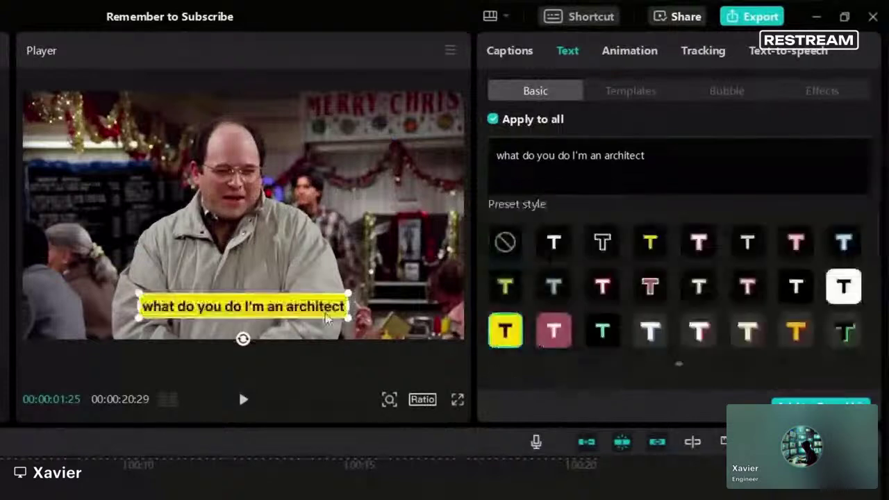
Try the black-on-white background preset on all captions and settle on the preset with white text and a black outline.
left_click(843, 287)
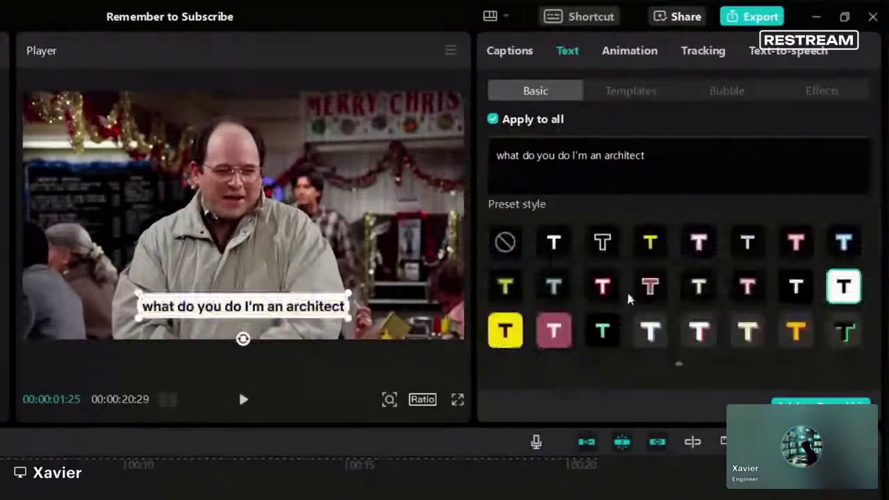
left_click(555, 243)
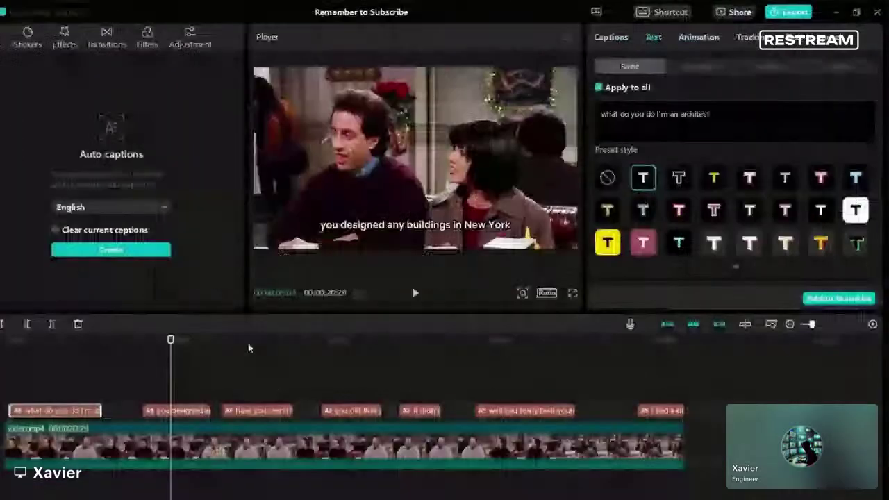
Check the caption style at several points along the timeline and play the video from the start through the first caption.
left_click(419, 343)
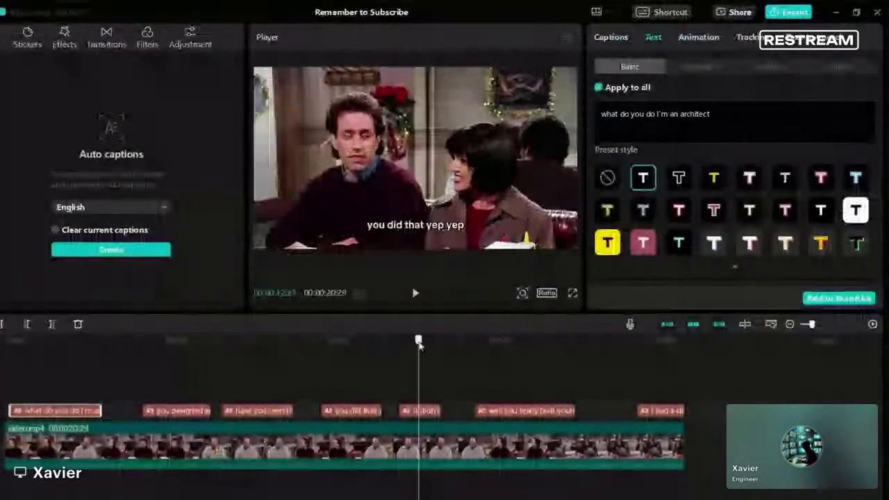
left_click_drag(419, 343, 665, 343)
left_click(64, 395)
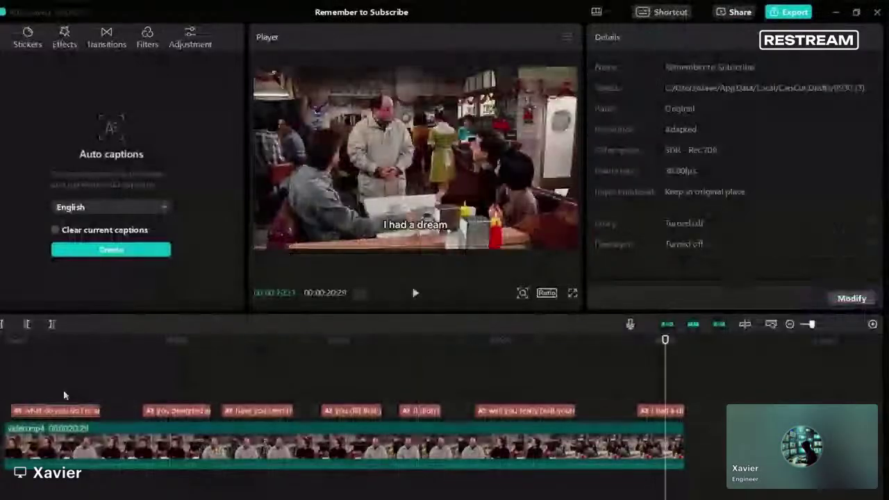
key("Home")
key("space")
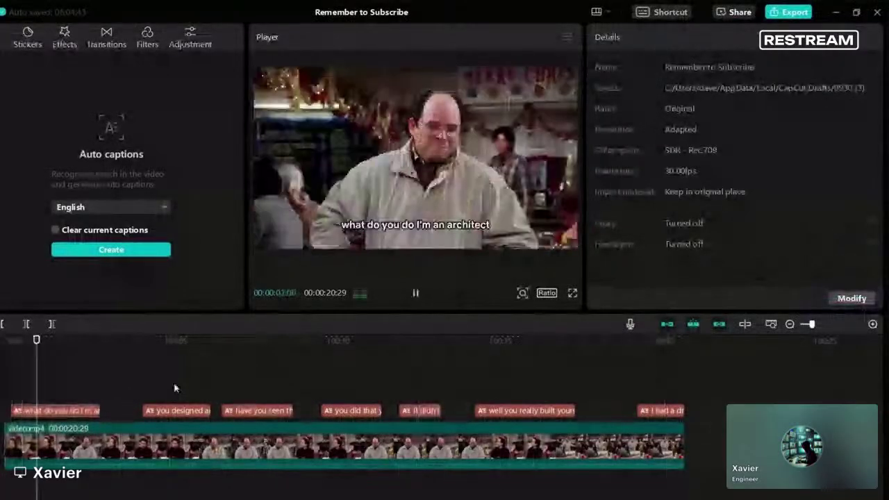
key("space")
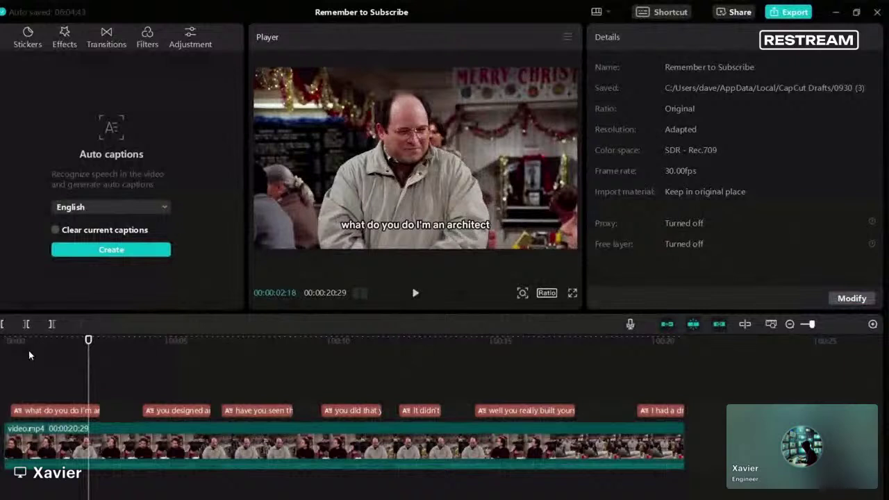
Split the first caption before "I'm an architect" so that it follows "what do you do" as a separate caption.
left_click(68, 410)
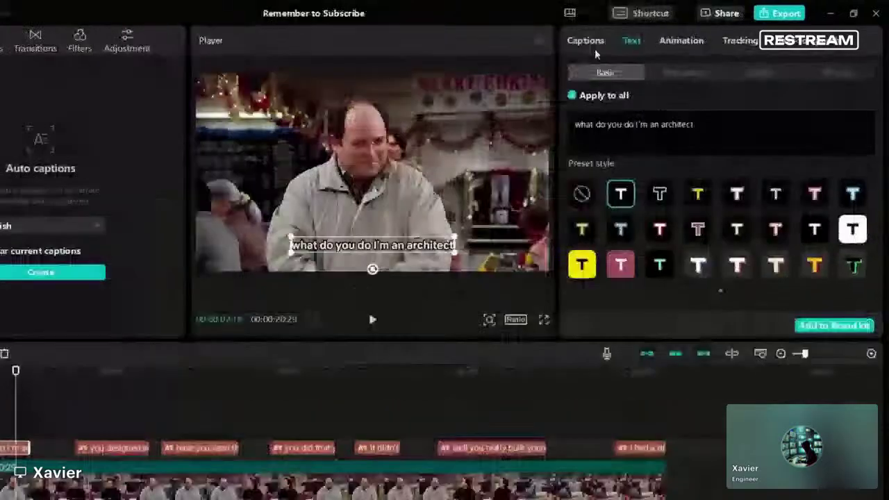
left_click(587, 42)
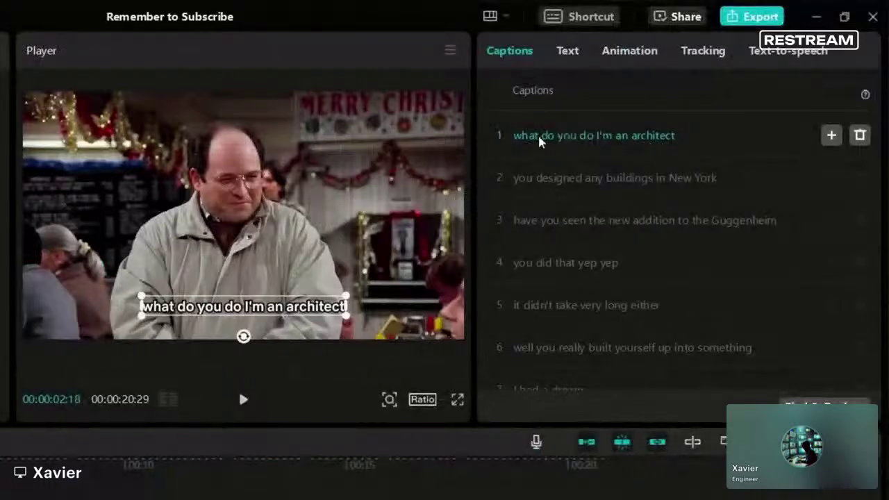
left_click(597, 138)
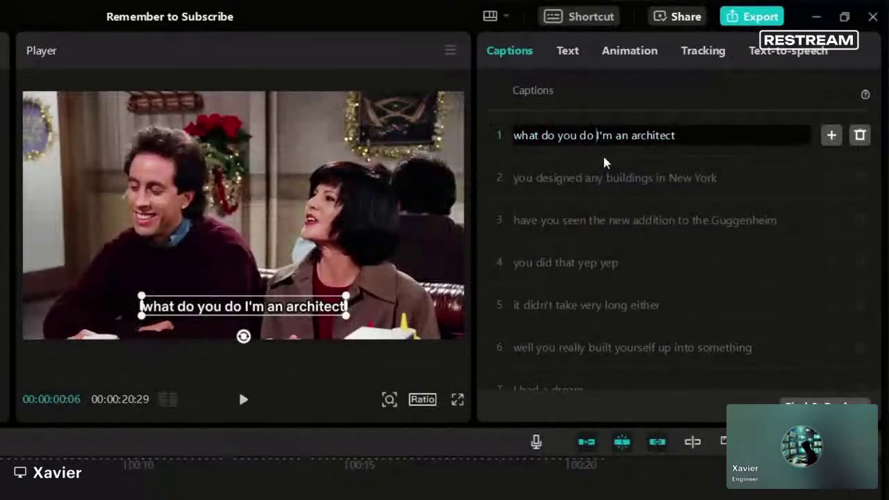
key("BackSpace")
key("Return")
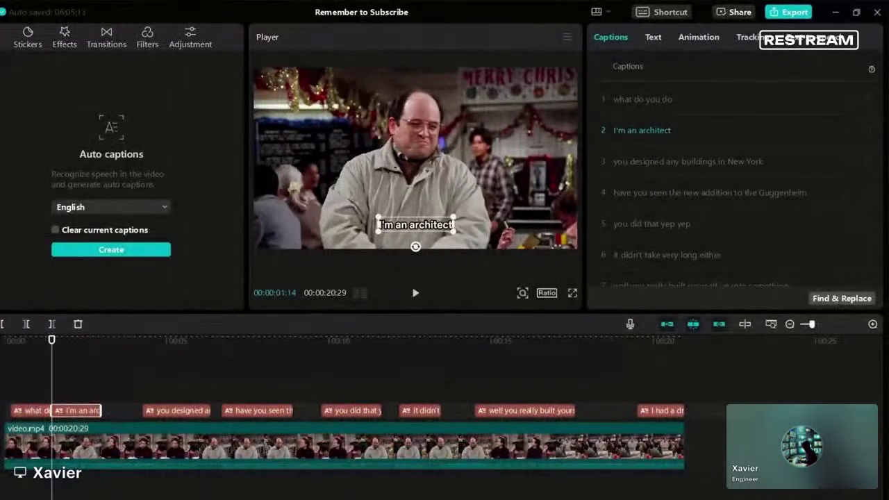
Play the video from the start to check the split captions, stopping at the caption about the Guggenheim.
key("Home")
key("space")
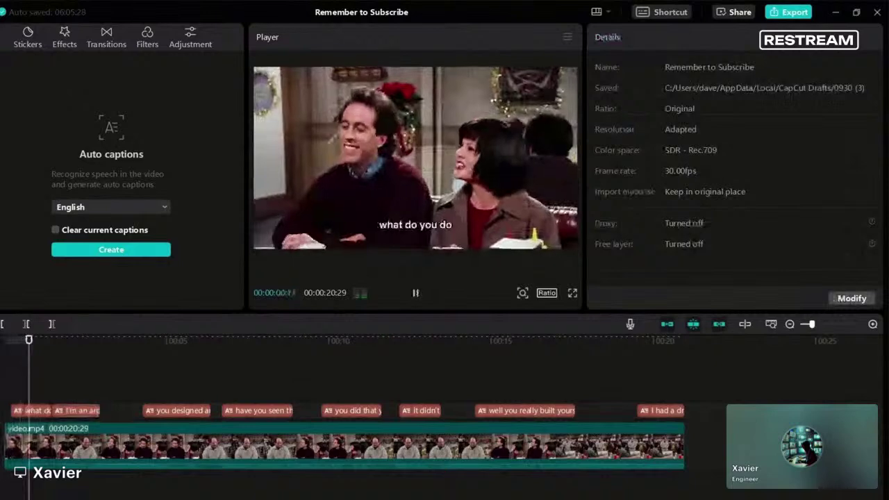
key("space")
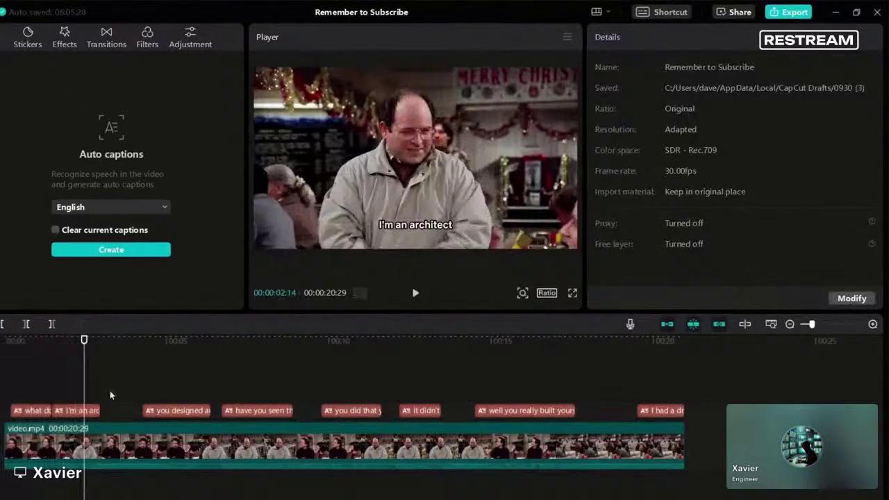
key("space")
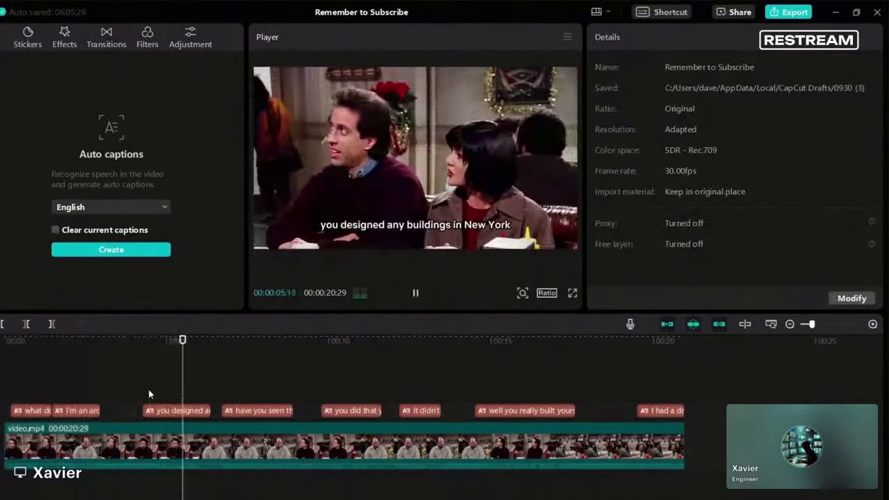
key("space")
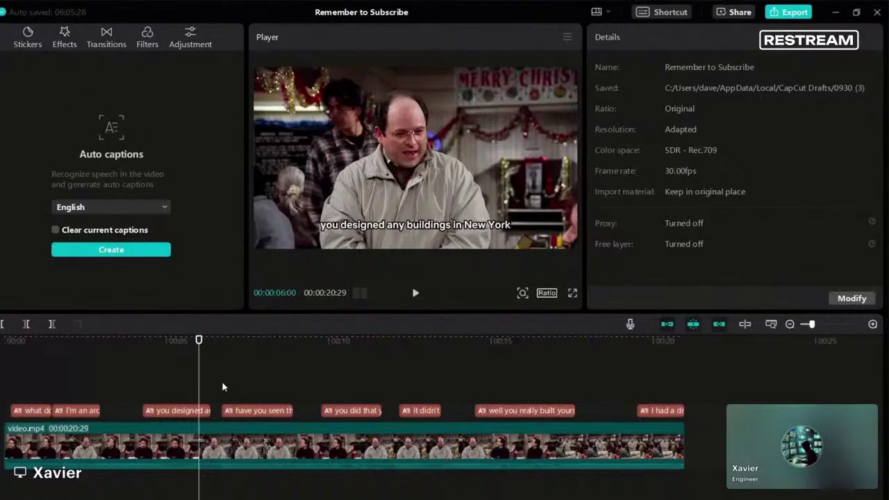
left_click(222, 383)
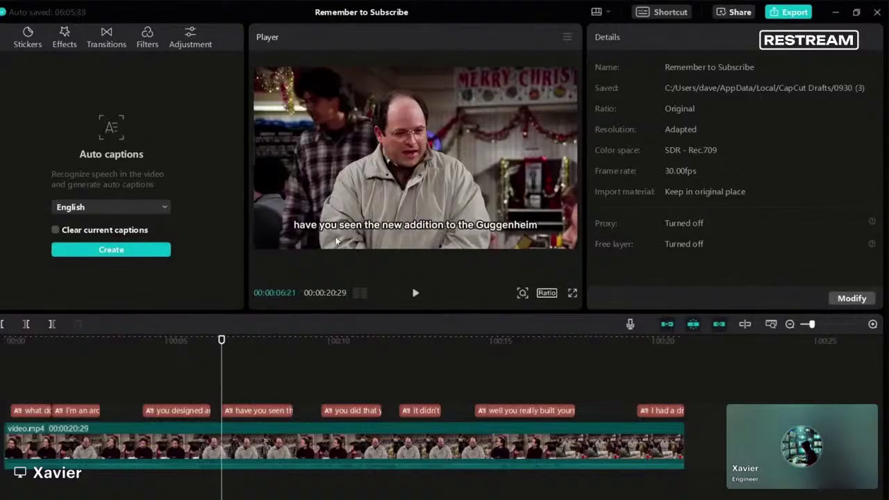
Correct the first caption's text to "What do you do?" with a capital letter and a question mark.
left_click(28, 387)
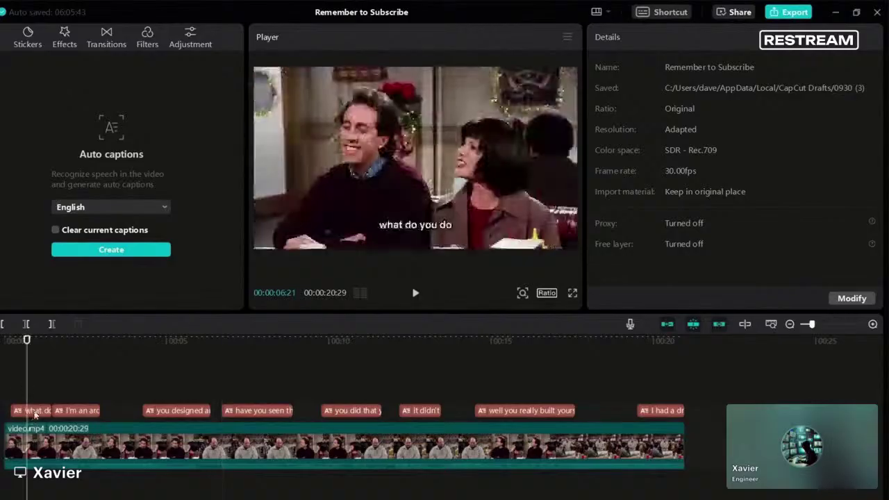
left_click(35, 412)
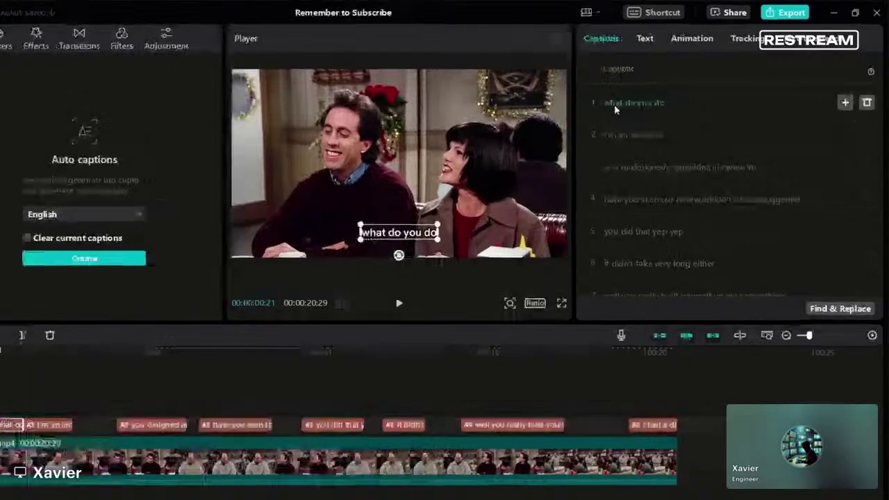
left_click(611, 104)
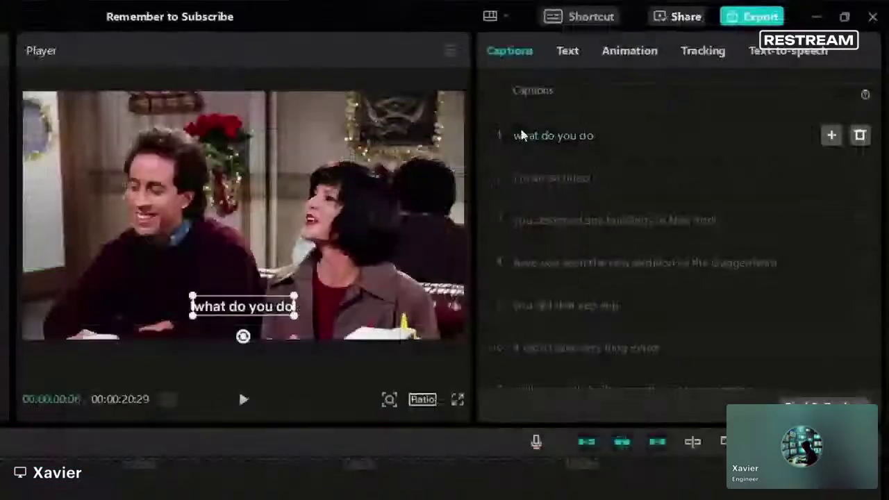
key("BackSpace")
type("W")
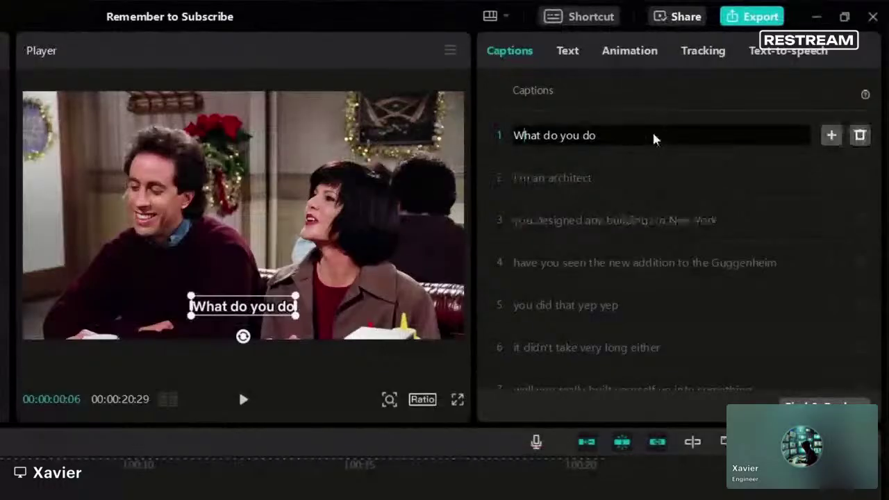
type("?")
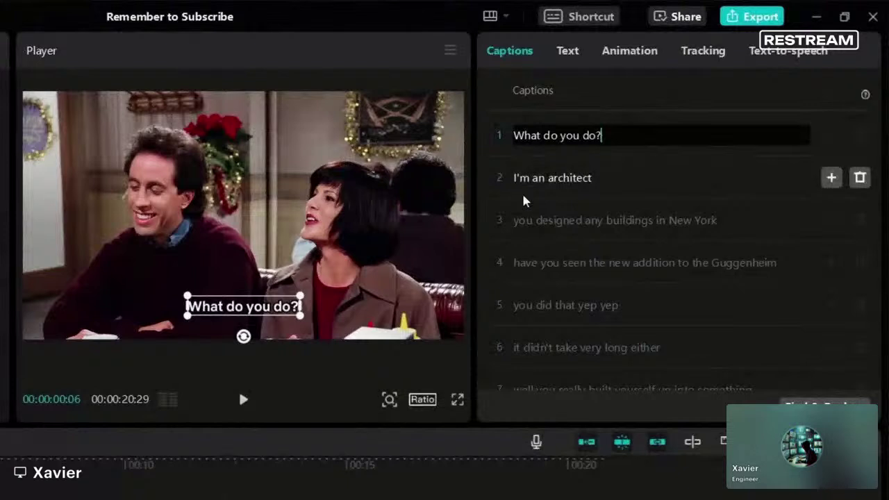
Correct the third caption's text to "You designed any buildings in New York?".
left_click(522, 222)
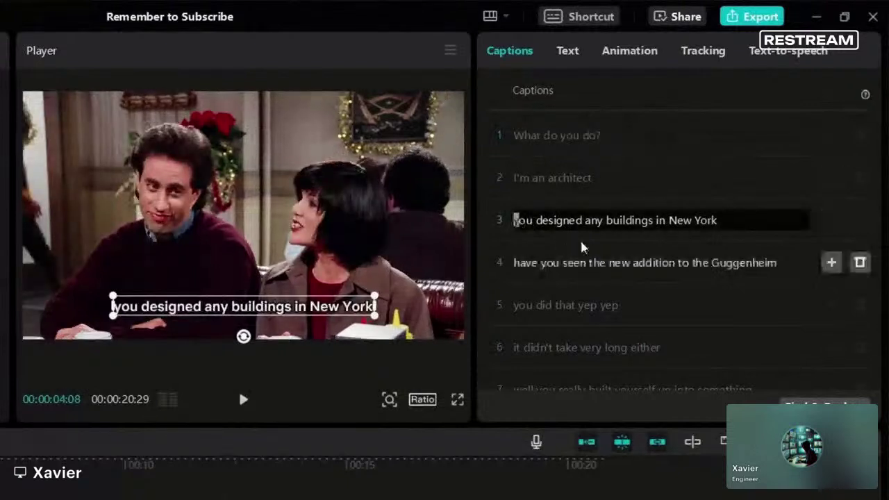
key("Delete")
type("York")
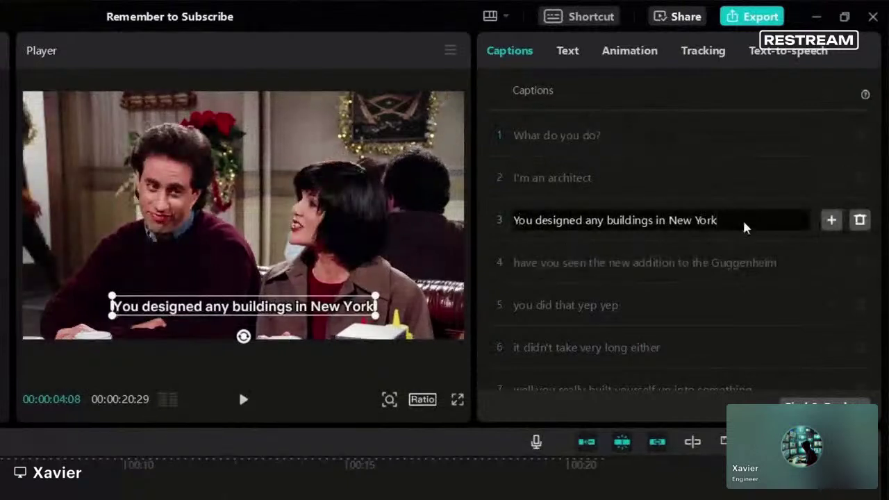
type("?")
Correct the fourth caption's text to "Have you seen the new addition to the Guggenheim?".
left_click(519, 269)
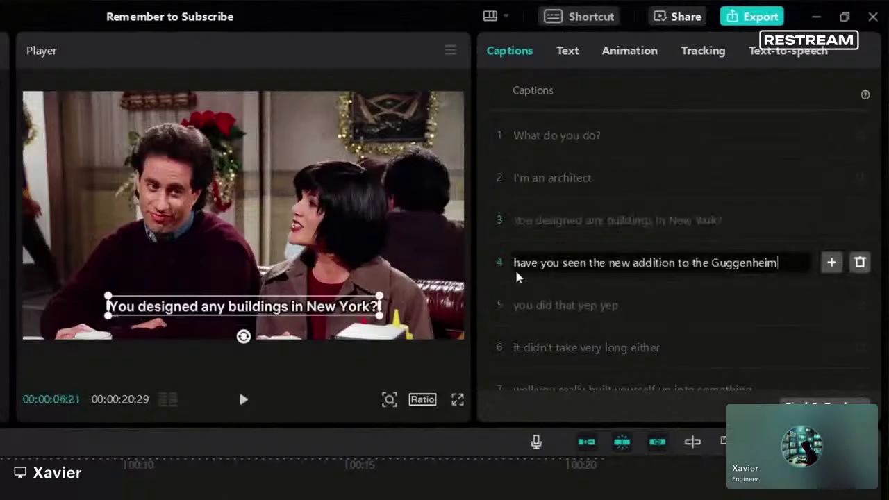
key("Delete")
type("H")
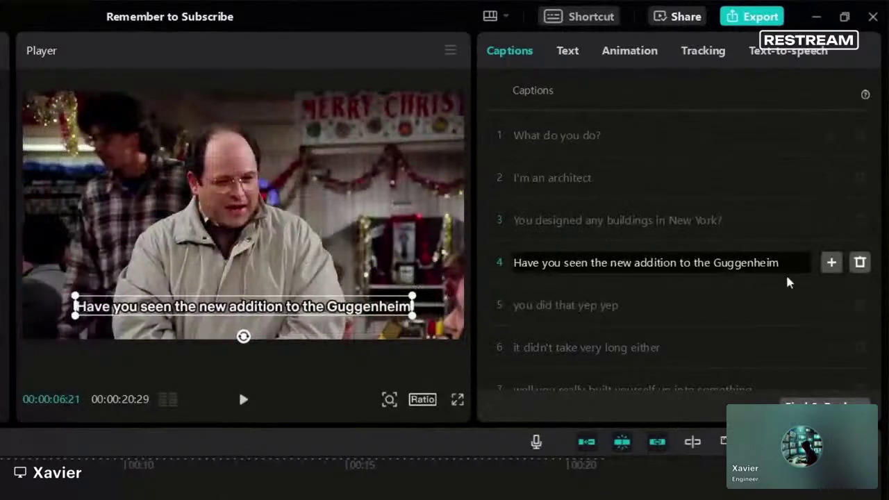
type("?")
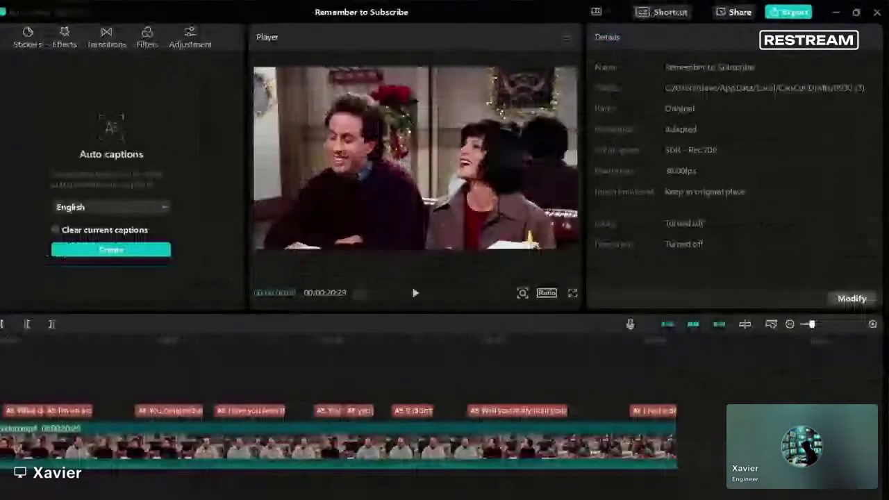
Play the video up to the caption "You designed any buildings in New York?" and insert a line break in its text.
key("space")
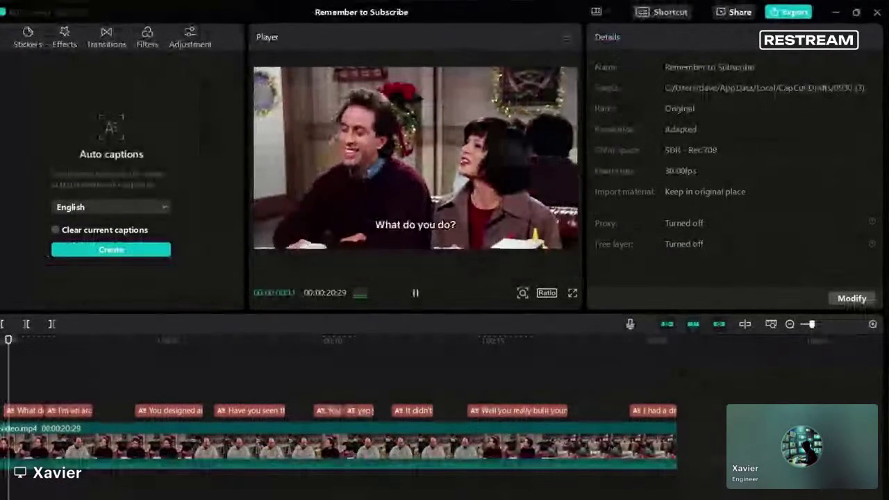
key("space")
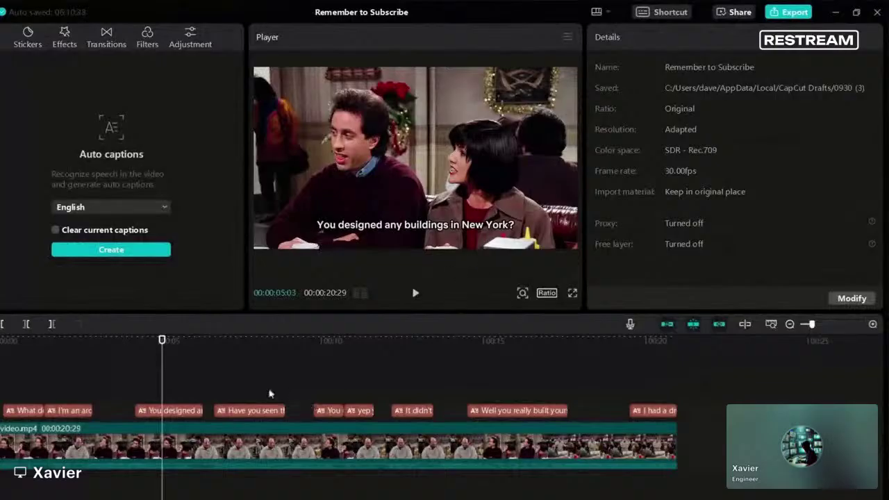
left_click(158, 411)
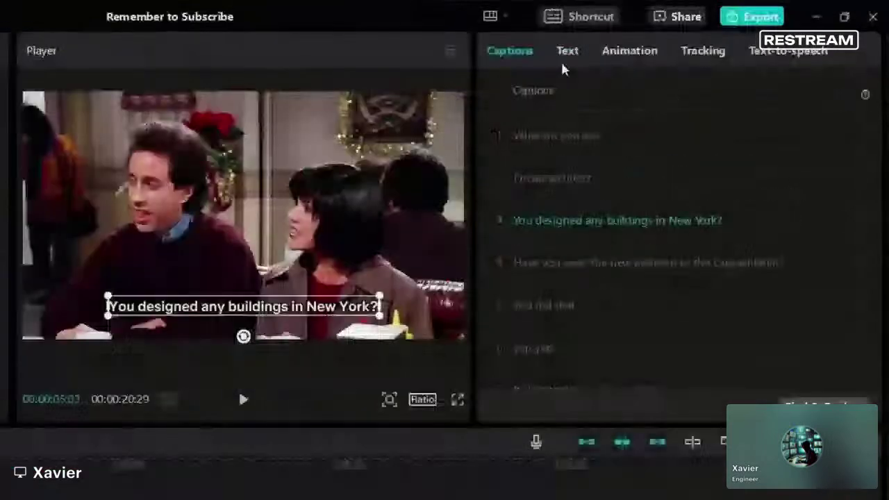
left_click(618, 52)
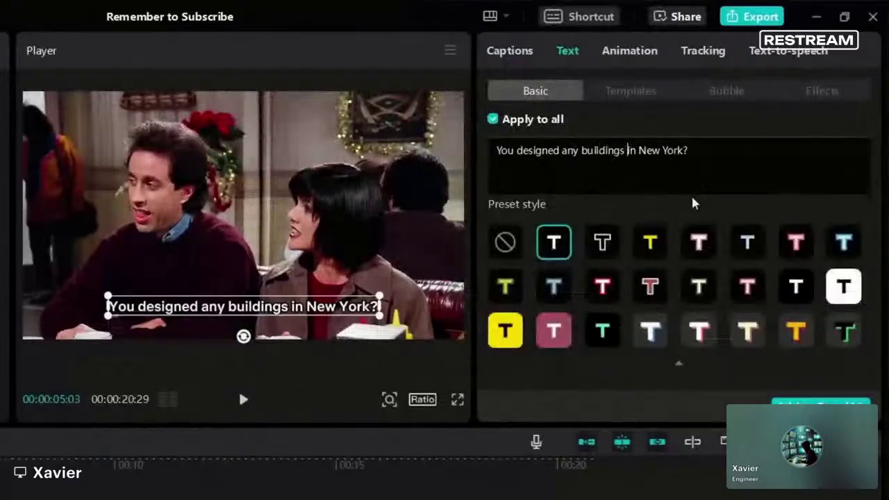
key("Left")
key("Left")
key("Left")
key("Left")
key("Left")
key("Left")
key("Left")
key("Left")
key("Left")
key("Left")
key("Left")
key("Left")
key("BackSpace")
key("Return")
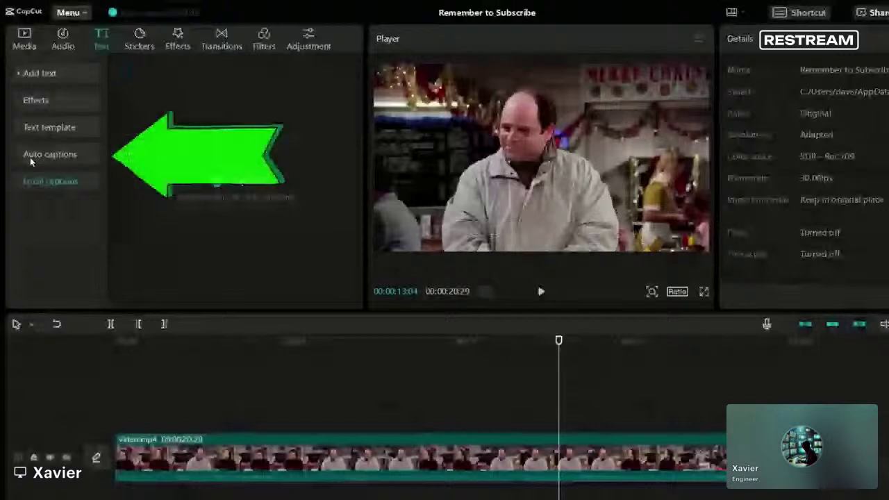
Open the auto captions feature for the uncaptioned video clip.
left_click(41, 154)
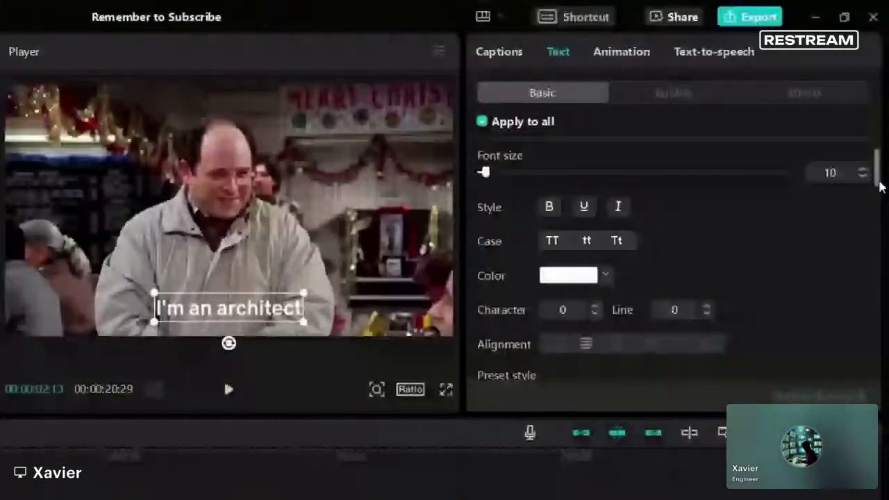
Try the black-on-white and black-on-yellow presets on all captions and settle on white text with a black outline.
scroll(511, 167, "down", 3)
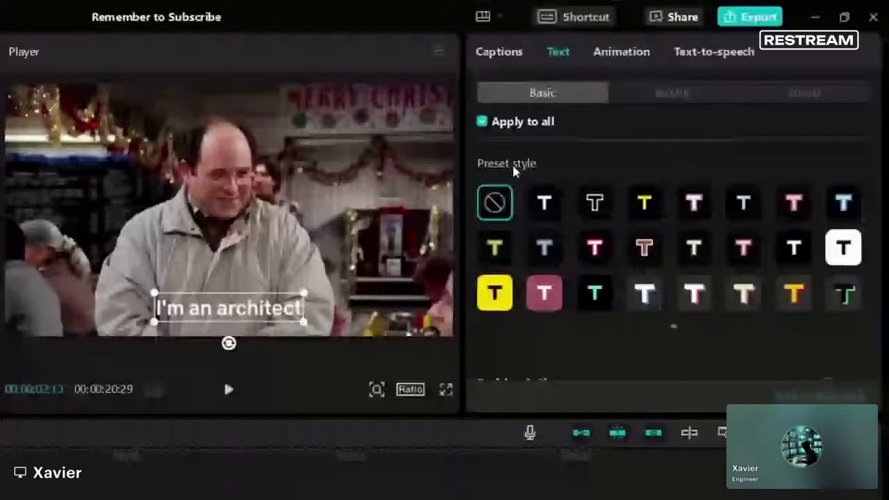
left_click(545, 204)
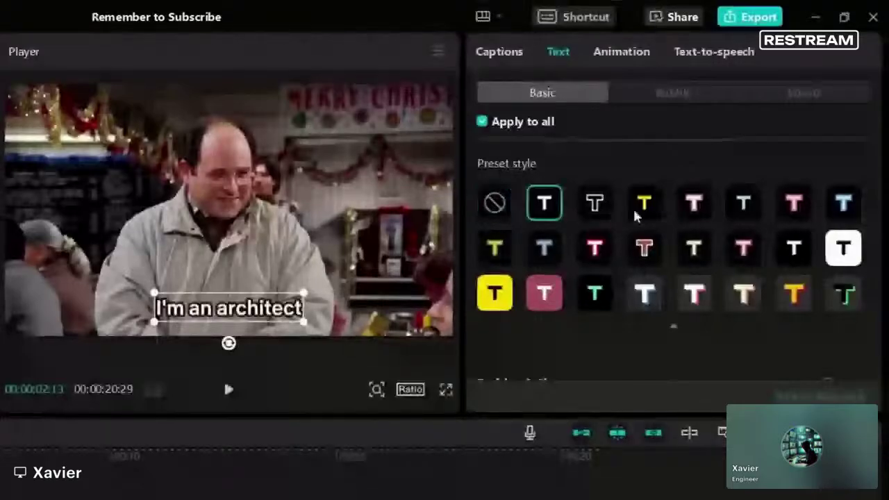
left_click(844, 248)
left_click(494, 293)
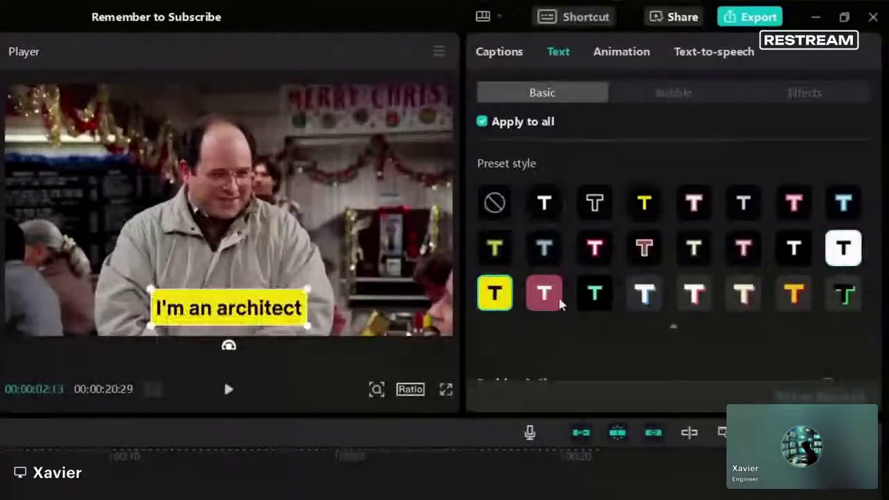
left_click(549, 213)
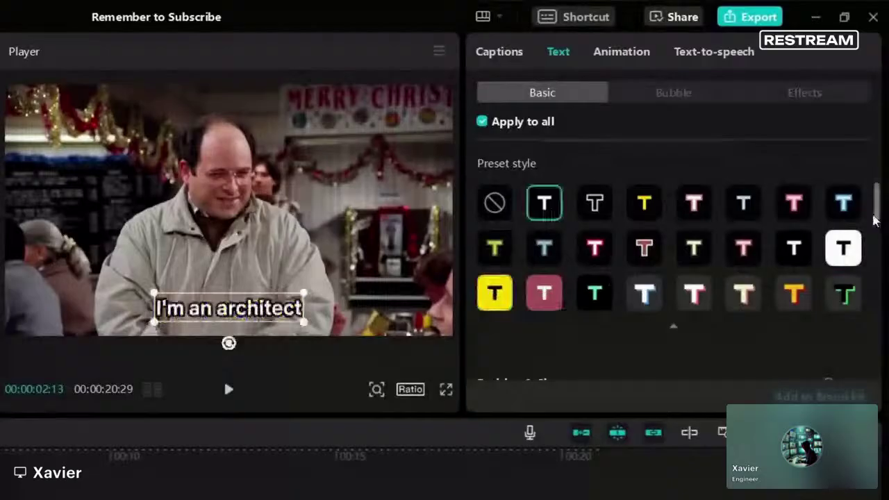
Return to the caption text settings and play the video to review the styled captions.
left_click_drag(877, 221, 880, 179)
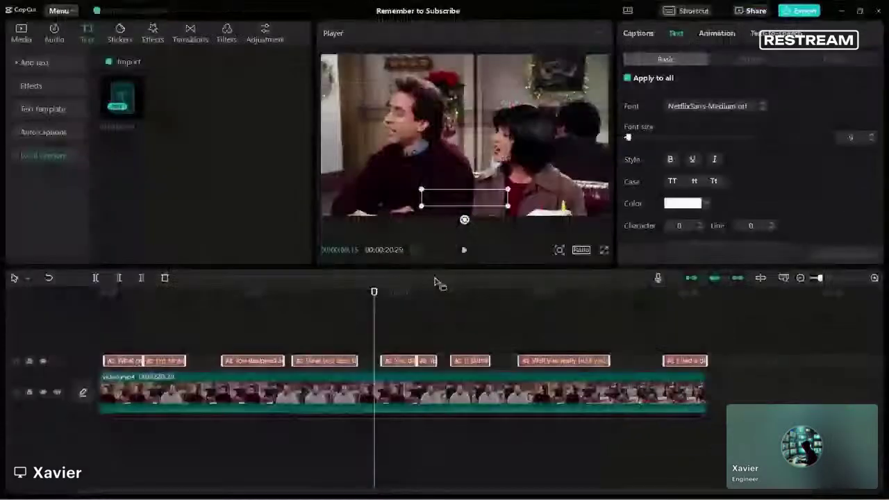
left_click(464, 250)
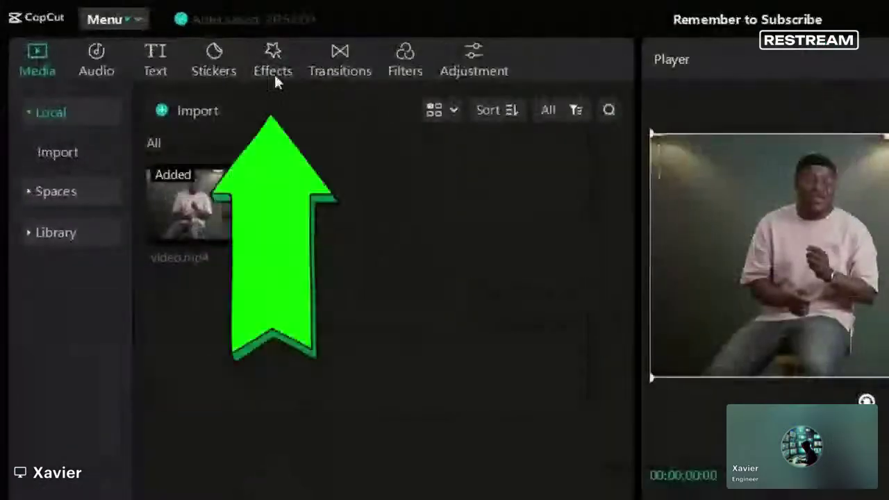
Apply the Face Mosaic body effect to the video clip on the timeline and play the result.
left_click(269, 76)
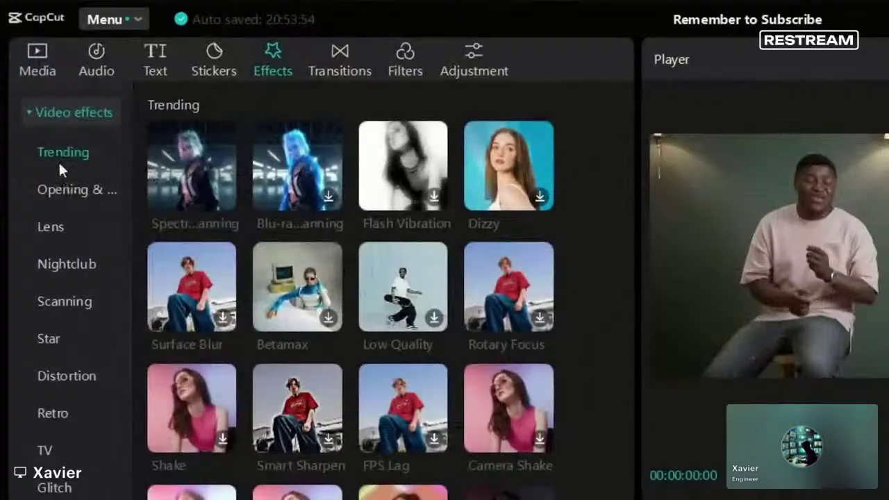
left_click(29, 113)
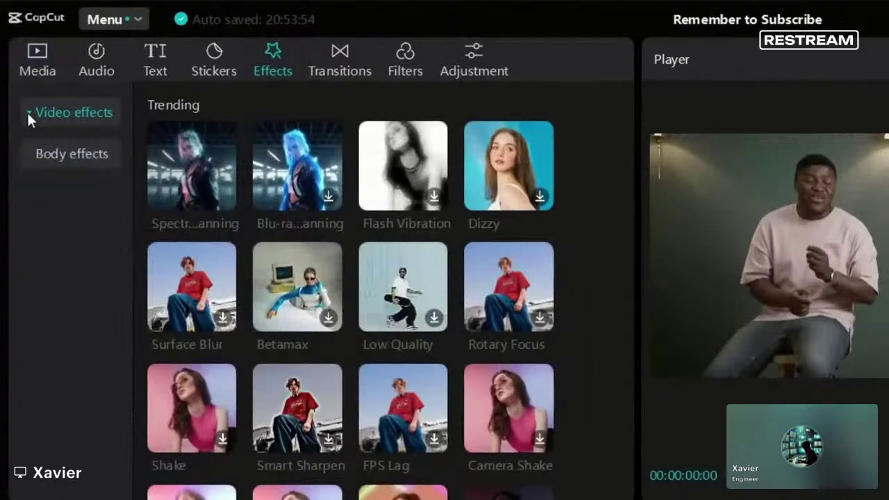
left_click(62, 157)
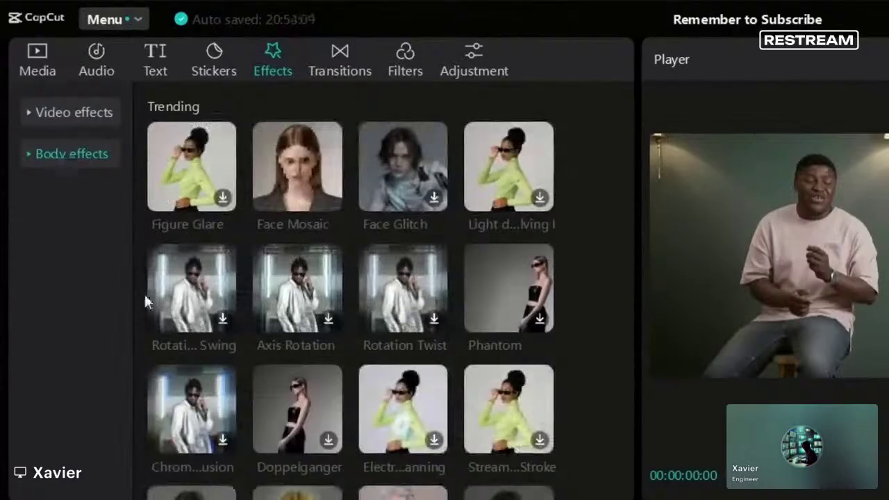
mouse_move(268, 221)
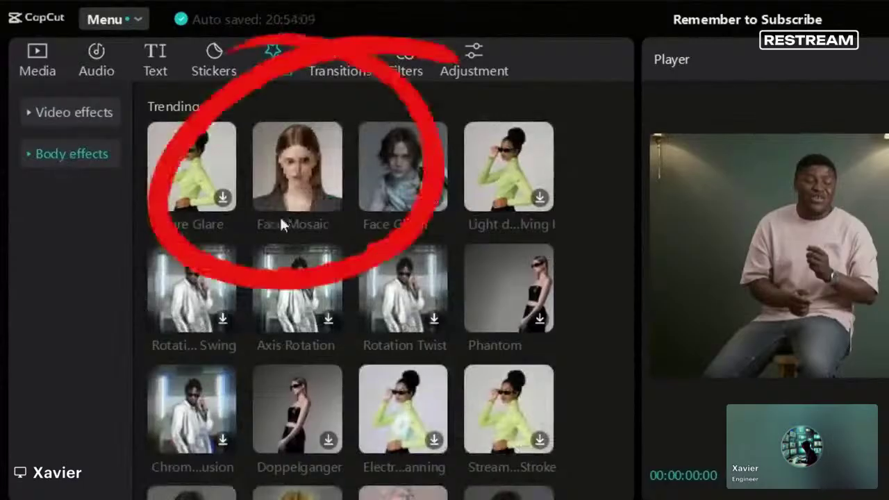
mouse_move(279, 214)
left_mouse_down()
mouse_move(296, 200)
mouse_move(368, 214)
left_mouse_up()
left_click_drag(338, 142, 230, 409)
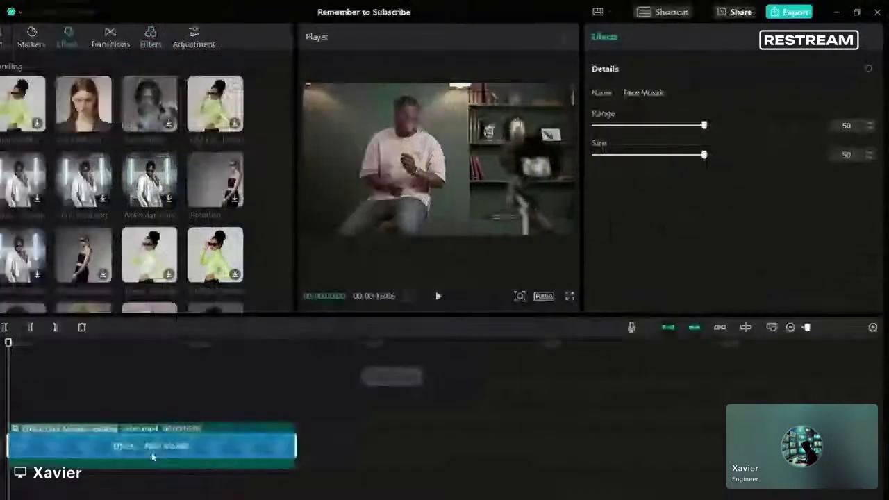
key("space")
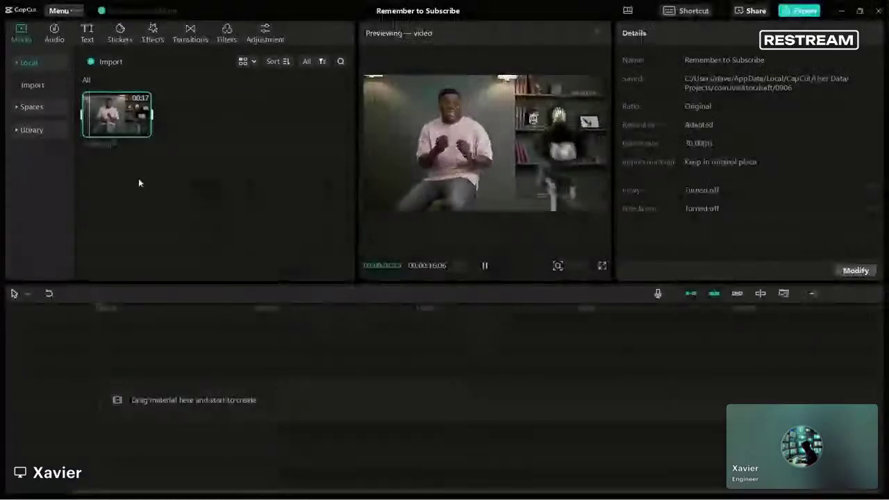
Add video.mp4 to the empty timeline and apply the Blur effect from the Lens video effects to it.
left_click_drag(128, 124, 155, 380)
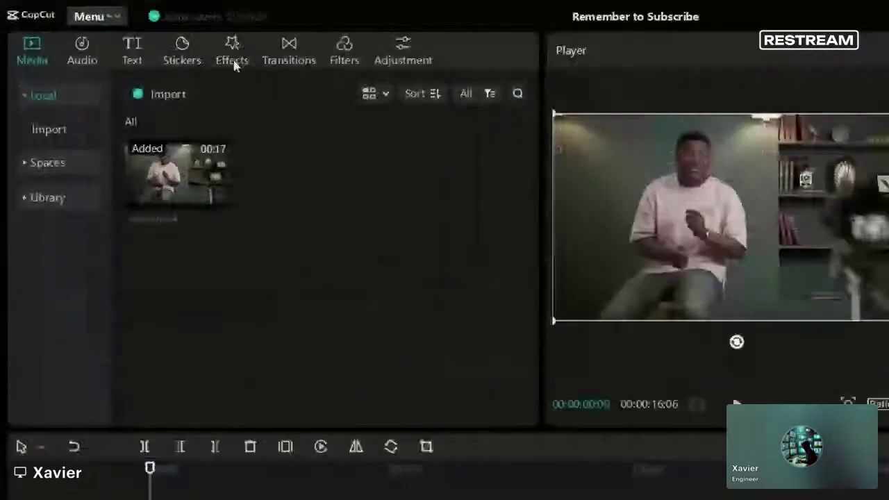
left_click(152, 35)
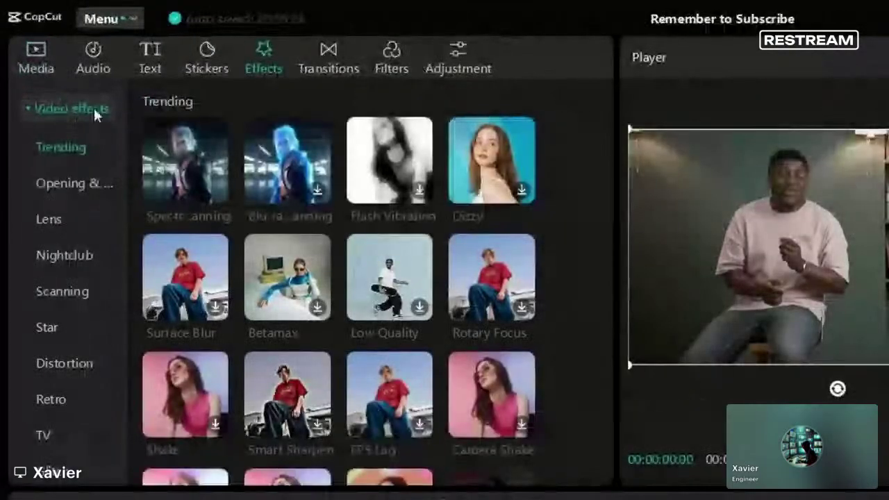
left_click(46, 228)
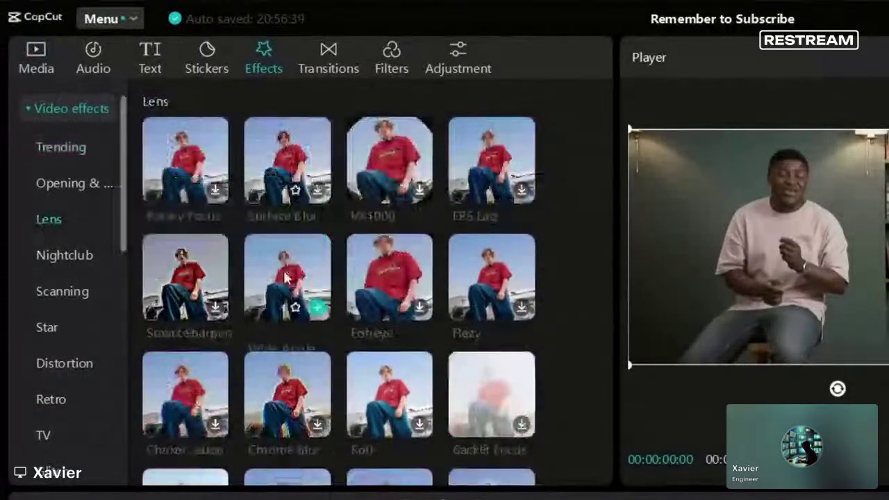
scroll(407, 350, "down", 2)
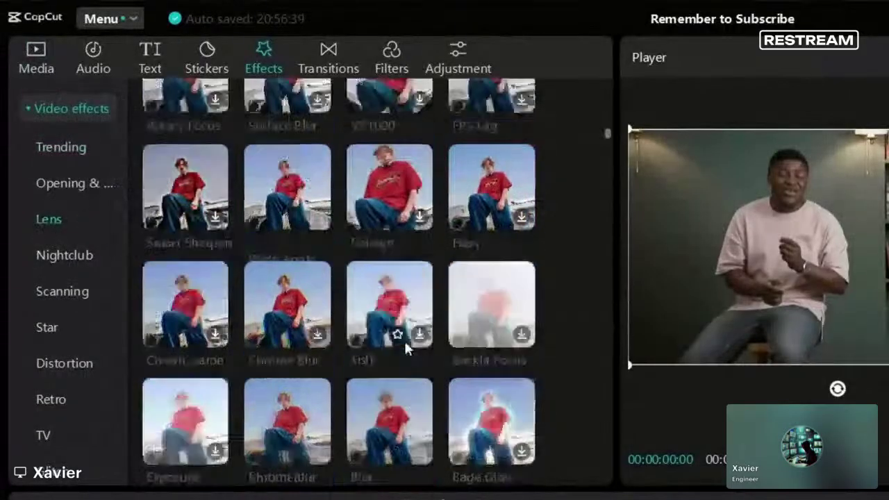
scroll(406, 350, "down", 2)
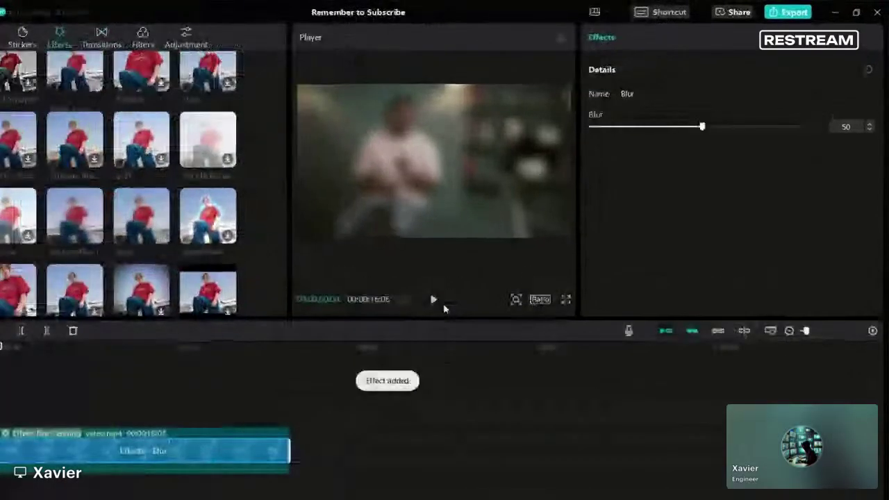
Play the clip to check the Blur effect, try a strength of 100, and return it to about 50.
left_click(485, 266)
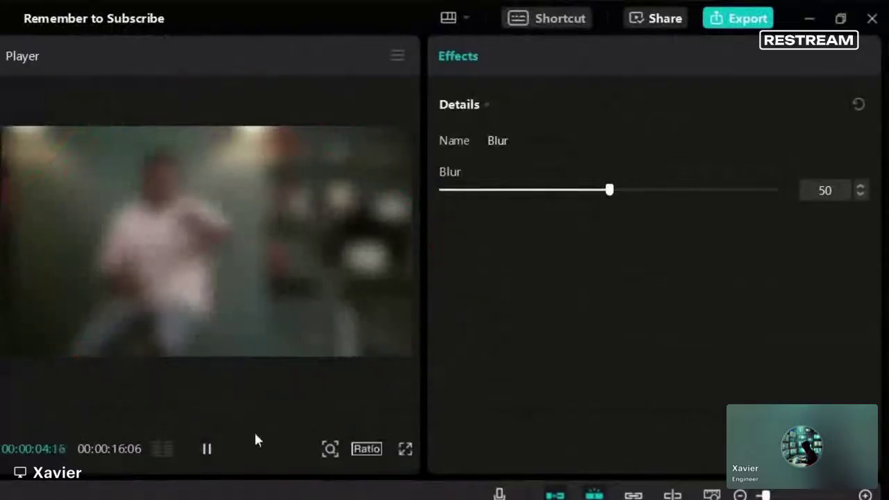
key("space")
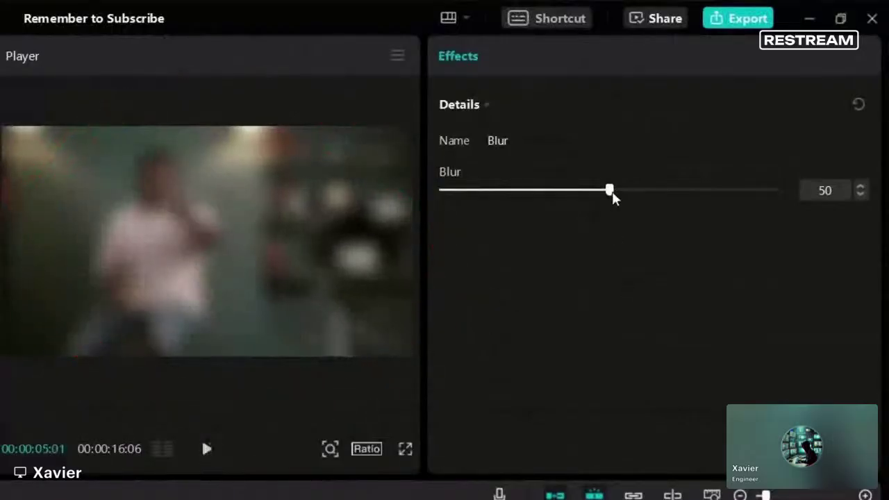
left_click_drag(614, 200, 799, 199)
left_click(207, 449)
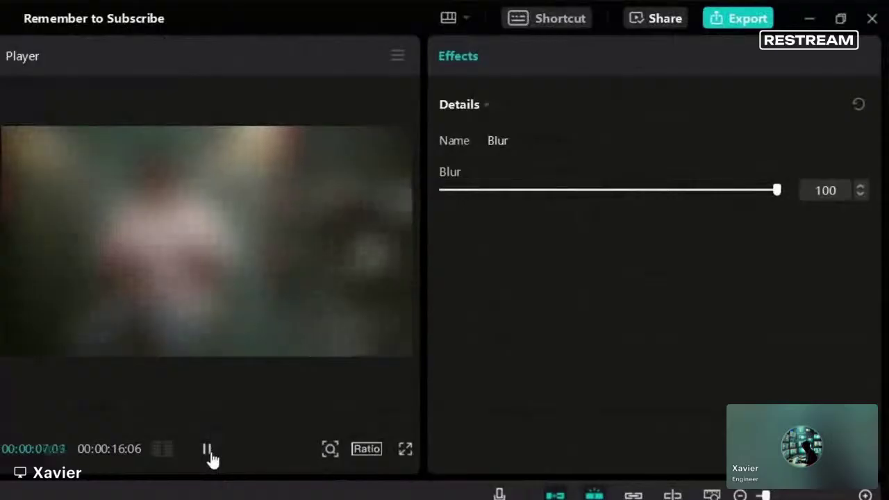
left_click(208, 450)
left_click_drag(777, 190, 609, 198)
left_click(209, 450)
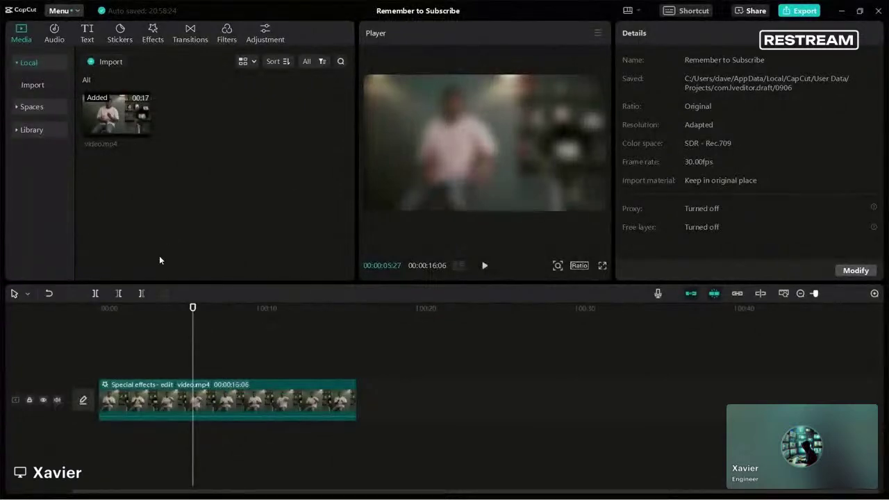
Place a second copy of video.mp4 on a new track directly above the blurred clip and select it.
left_click(238, 403)
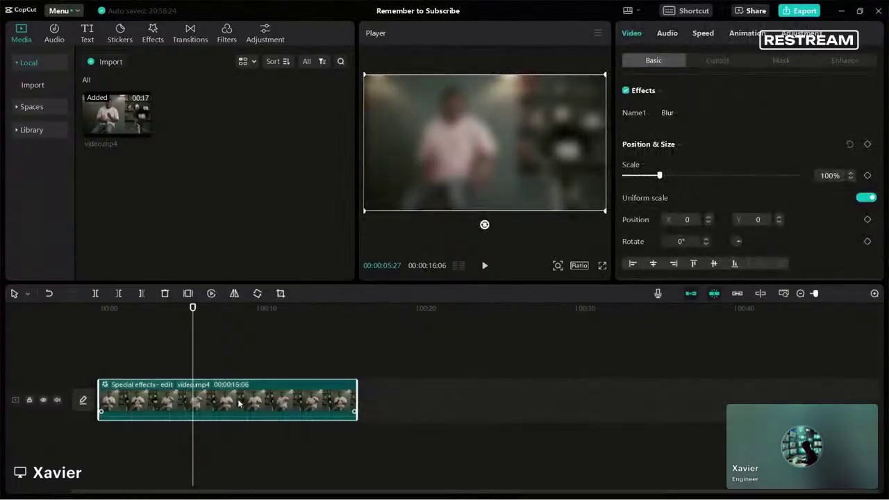
mouse_move(126, 130)
left_click_drag(115, 118, 94, 356)
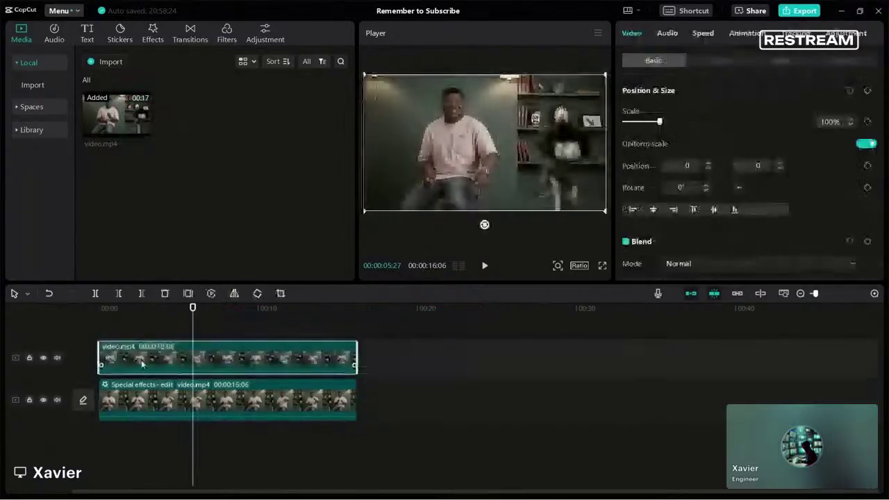
left_click(209, 394)
left_click(206, 366)
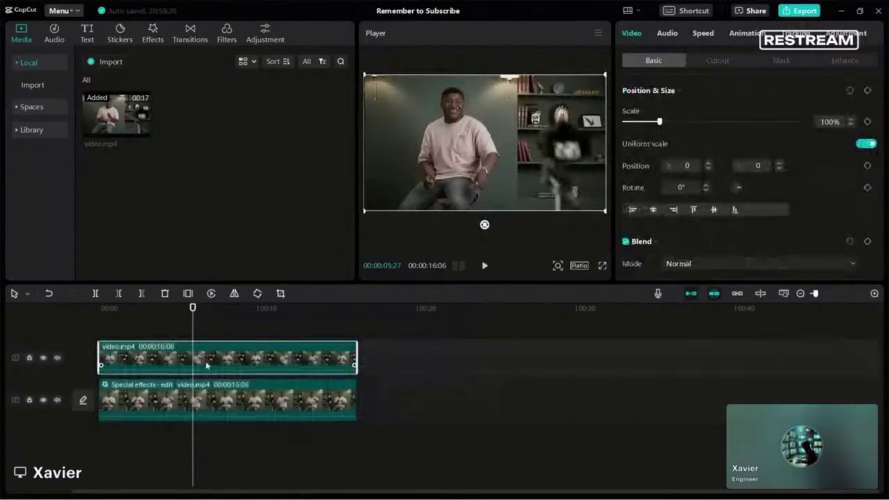
Slide the upper clip clear of the blurred clip to compare them and move it back to the timeline's start.
left_click_drag(325, 367, 618, 370)
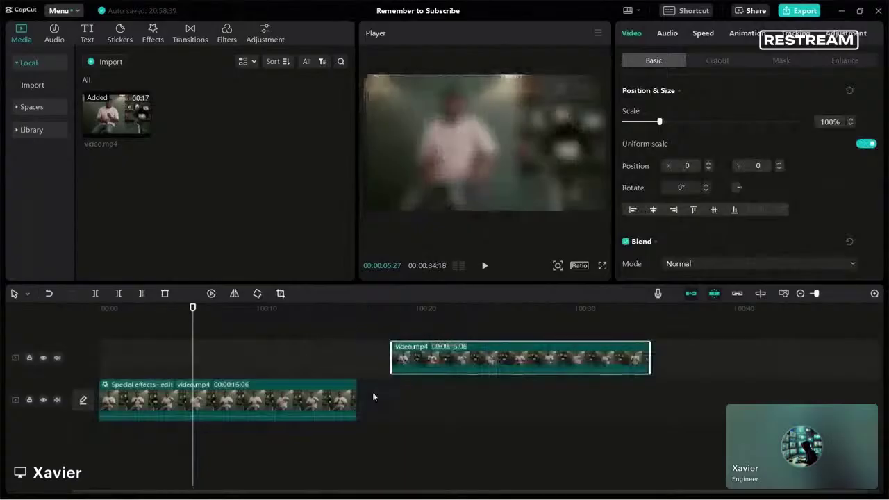
left_click(368, 395)
left_click_drag(570, 358, 296, 338)
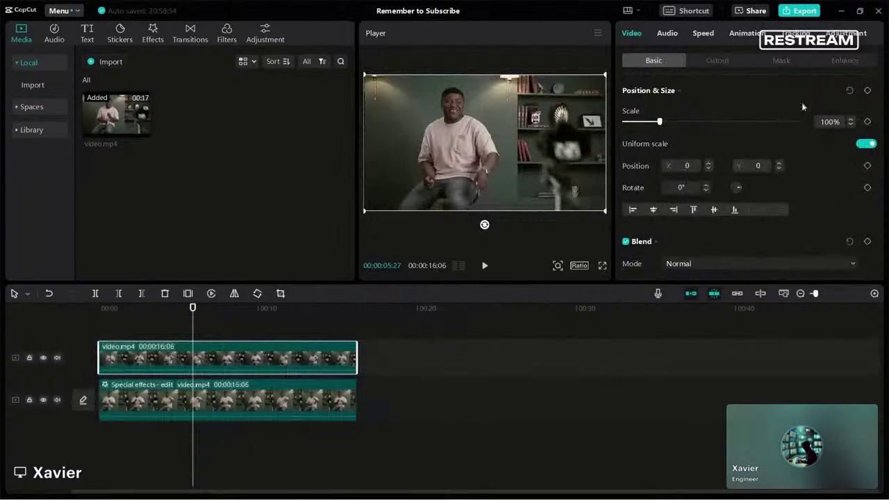
Try a rectangle mask on the upper clip, sized 960 by about 921 around the seated man at about X -241, Y 22.
left_click(781, 60)
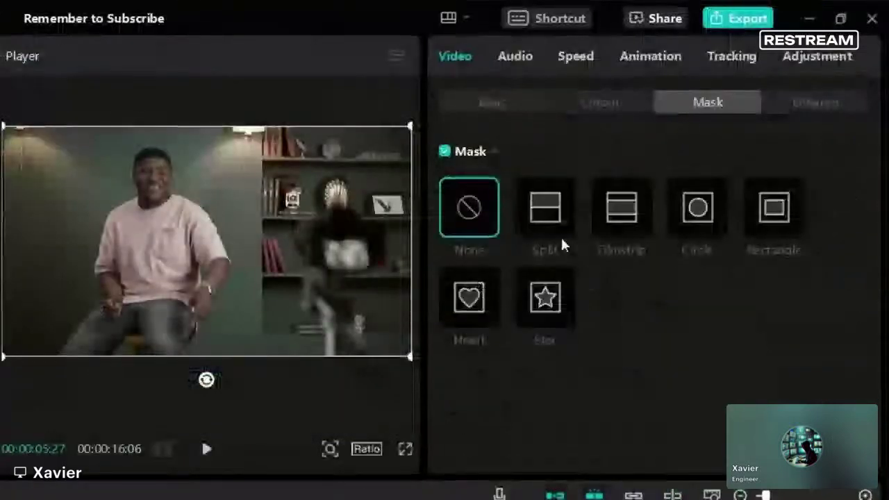
left_click(699, 223)
left_click(781, 221)
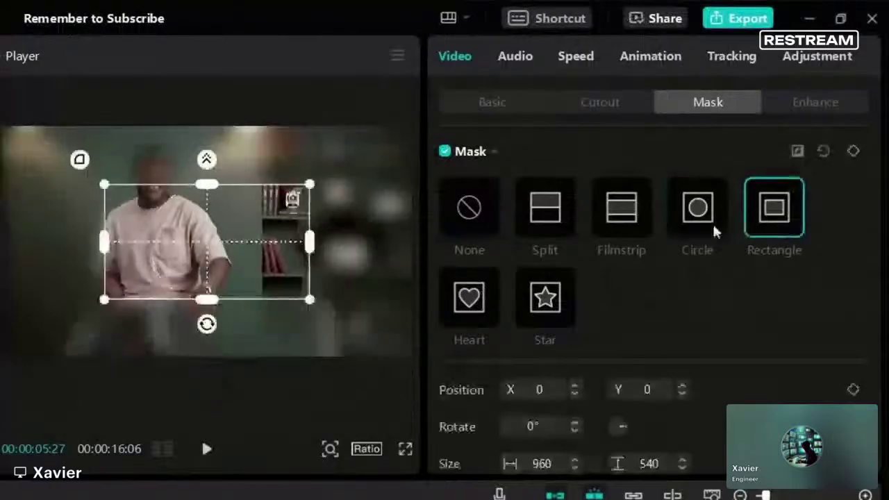
left_click_drag(208, 272, 225, 248)
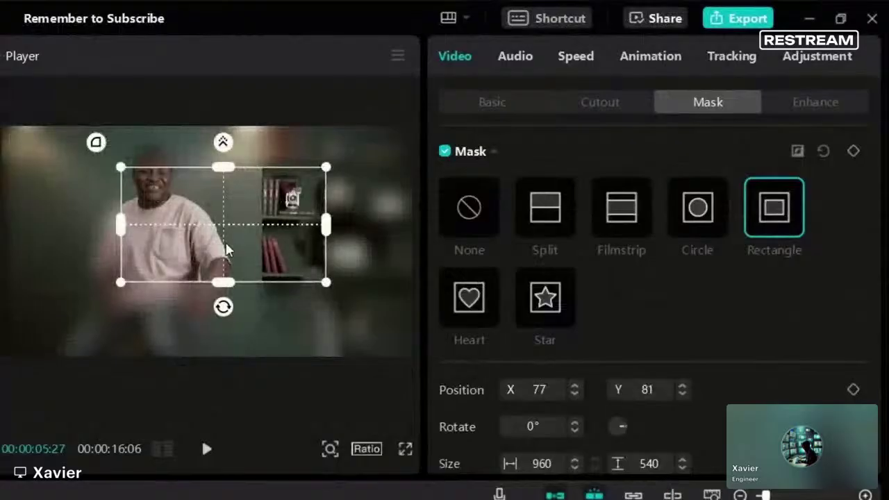
left_click_drag(226, 249, 163, 225)
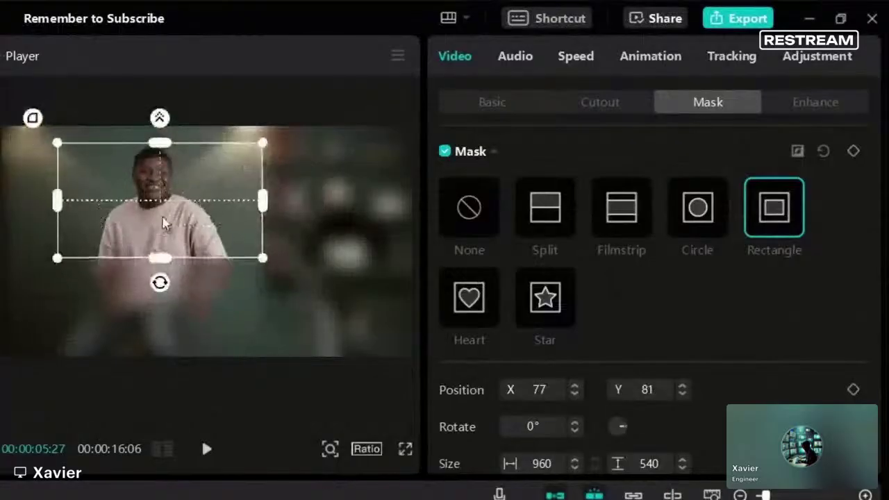
left_click_drag(163, 281, 163, 298)
left_click_drag(182, 234, 173, 271)
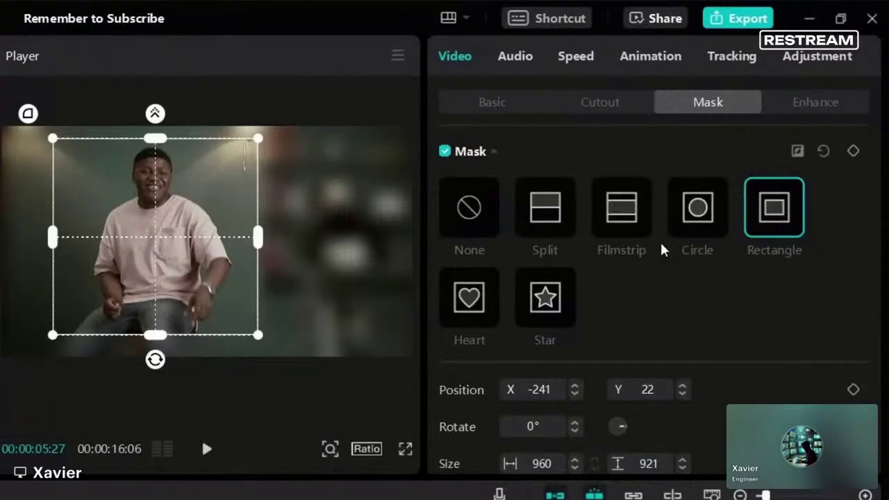
Try a reversed circle mask on the upper clip and position it over the camera at about X 636, Y 0.
left_click(699, 229)
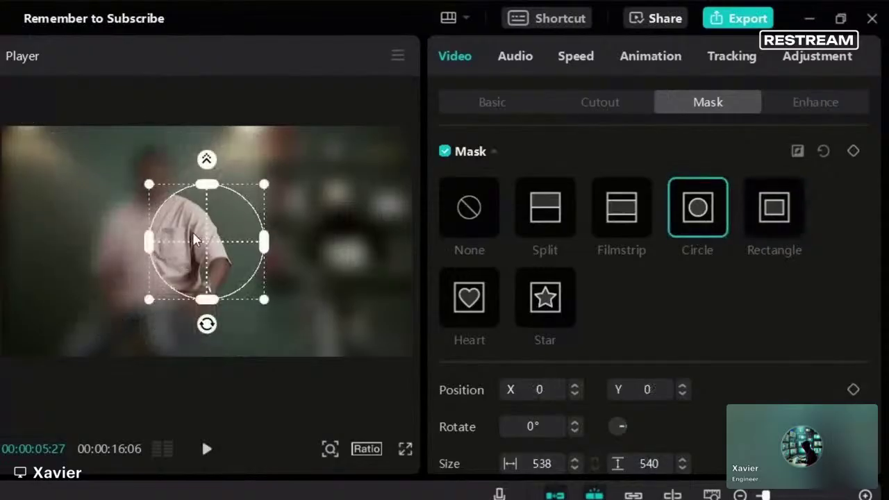
left_click_drag(203, 232, 144, 259)
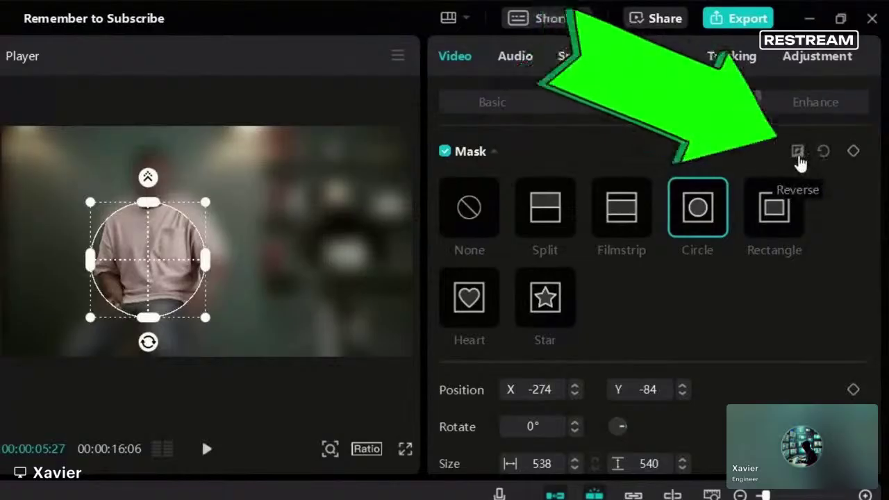
left_click(799, 160)
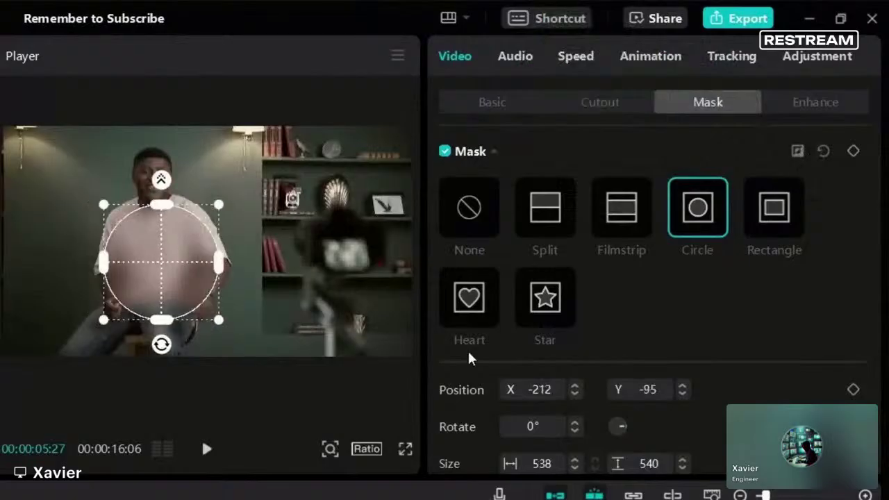
left_click_drag(174, 278, 182, 277)
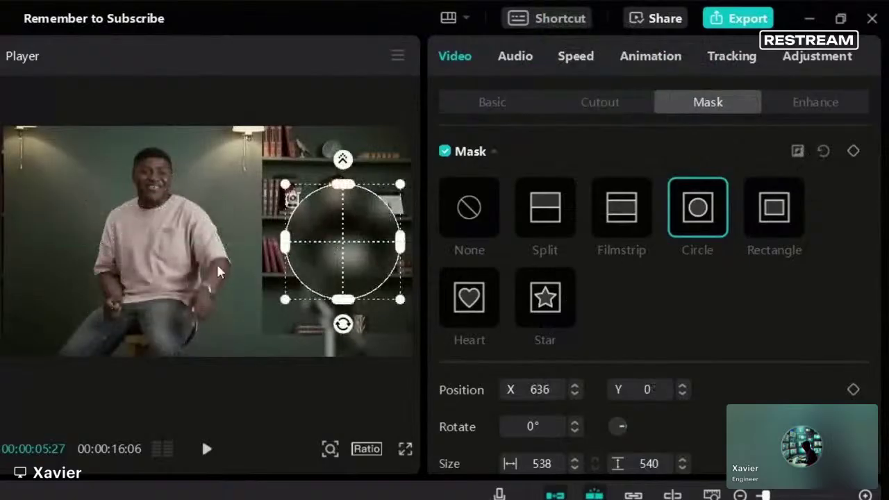
Try a reversed rectangle mask, make it taller over the man's body, widen it and reposition it.
left_click(774, 219)
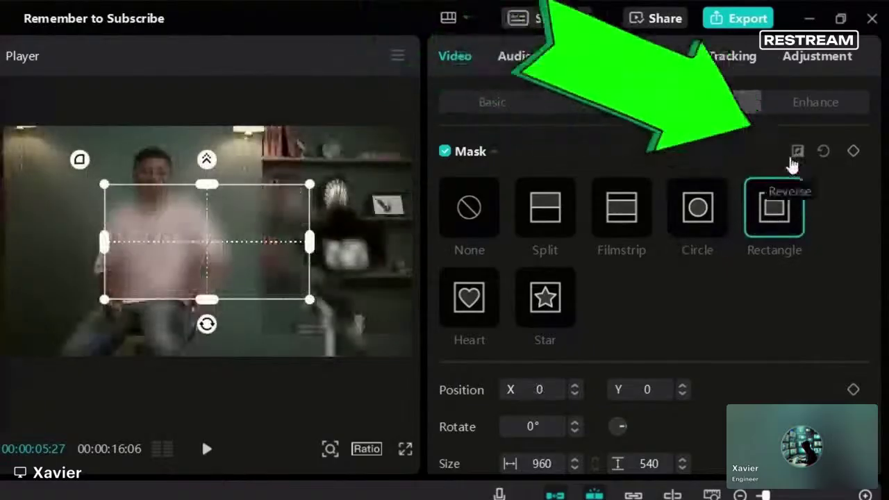
left_click_drag(230, 253, 156, 349)
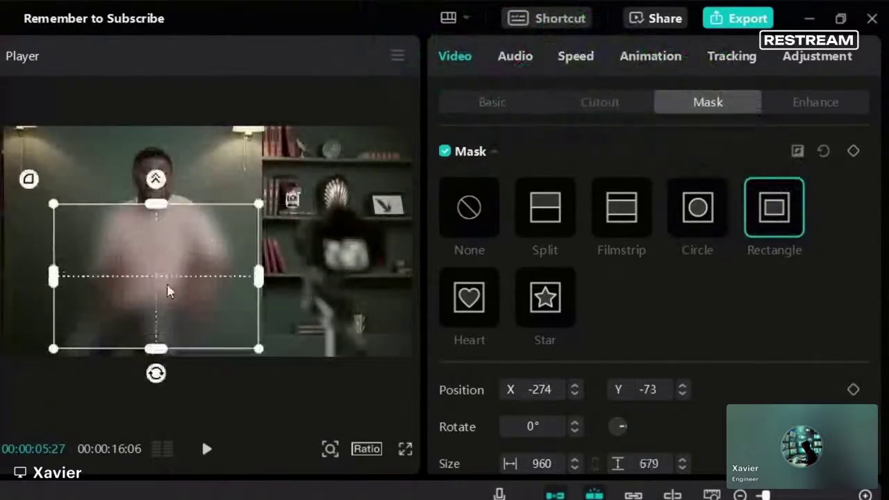
mouse_move(259, 277)
left_mouse_down()
mouse_move(177, 282)
mouse_move(172, 317)
mouse_move(149, 303)
mouse_move(320, 278)
left_mouse_up()
left_click_drag(407, 285, 295, 240)
Try a reversed circle mask on the upper clip, about 406 by 408, over the man's torso at about X -165, Y -139.
left_click(697, 215)
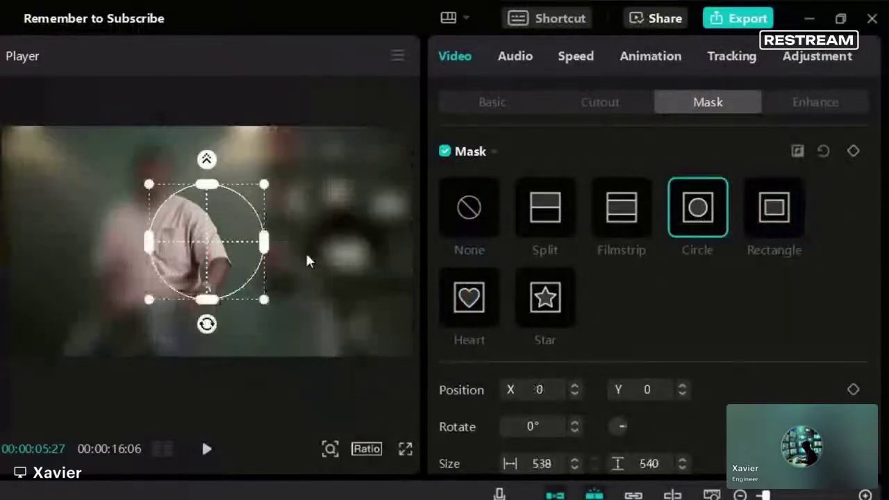
left_click(797, 150)
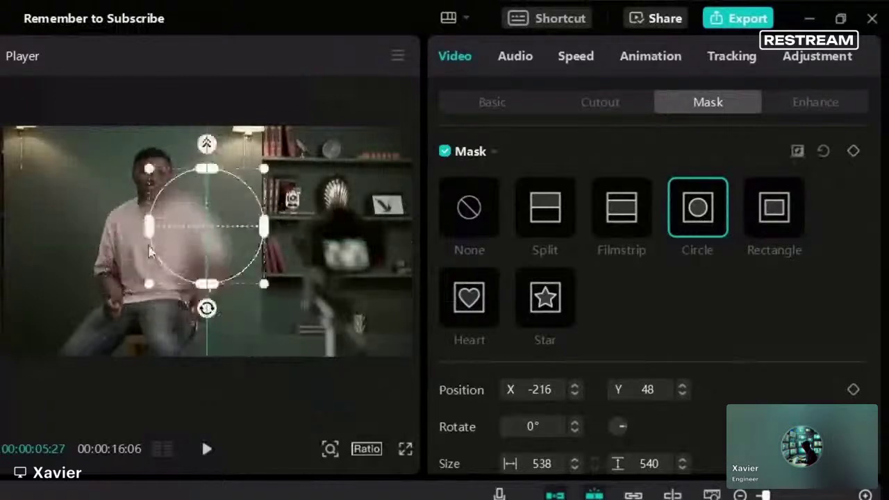
left_click_drag(233, 224, 270, 246)
left_click_drag(189, 314, 201, 333)
left_click_drag(247, 236, 179, 262)
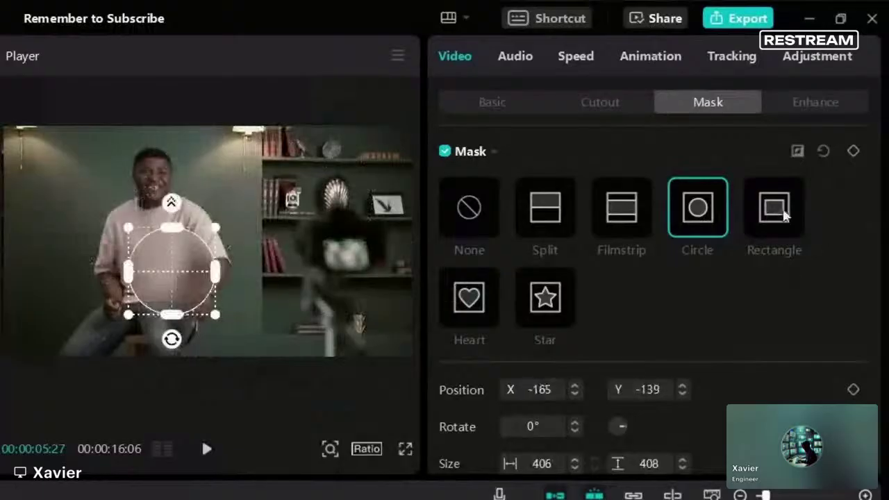
Try rectangle, heart and star masks on the upper clip, moving each over the man and placing the star at about X -278, Y 106.
left_click(785, 212)
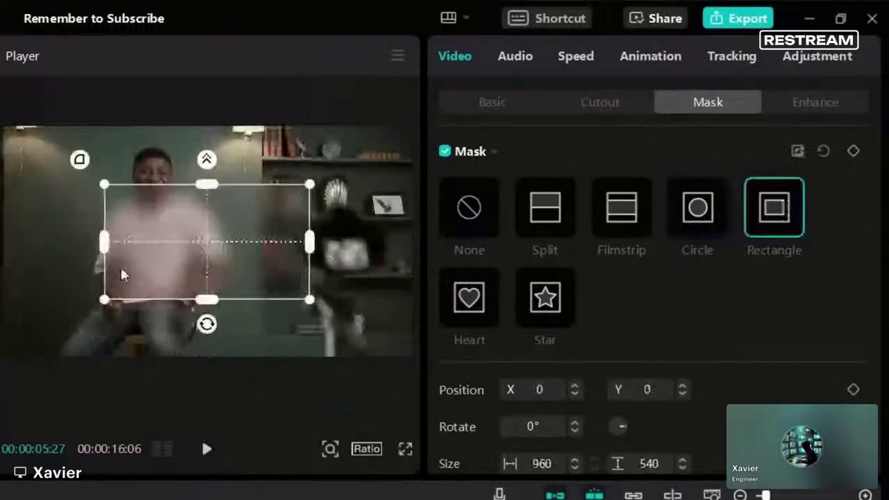
left_click_drag(120, 265, 142, 295)
left_click(469, 300)
left_click_drag(208, 271, 164, 261)
left_click(528, 303)
left_click_drag(222, 273, 163, 248)
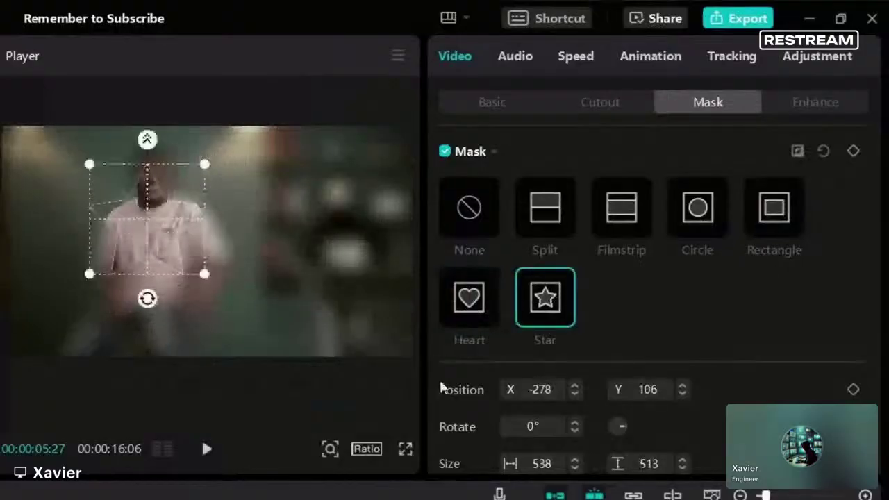
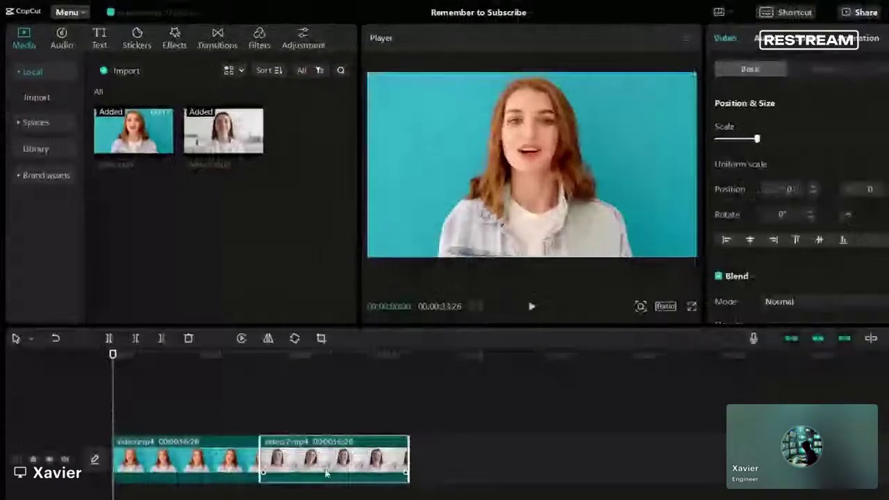
Stack video 2.mp4 above video.mp4 at the timeline's start and play the opening seconds.
left_click_drag(301, 435, 163, 405)
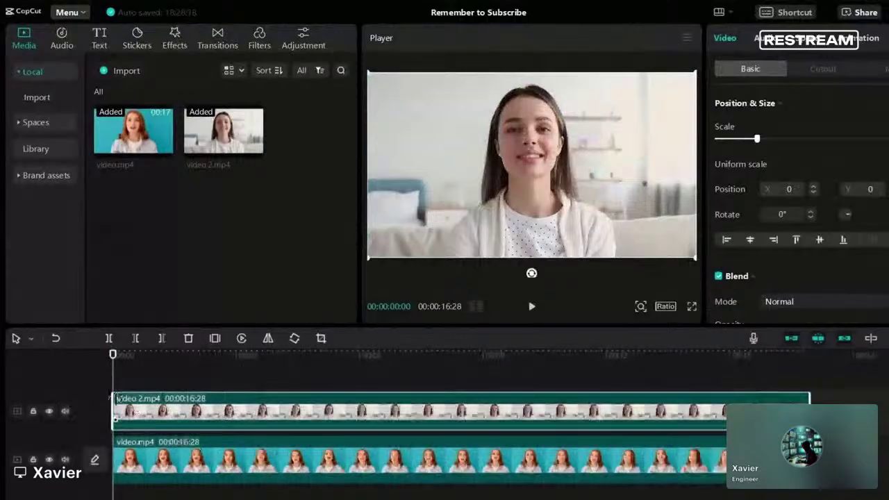
left_click(569, 375)
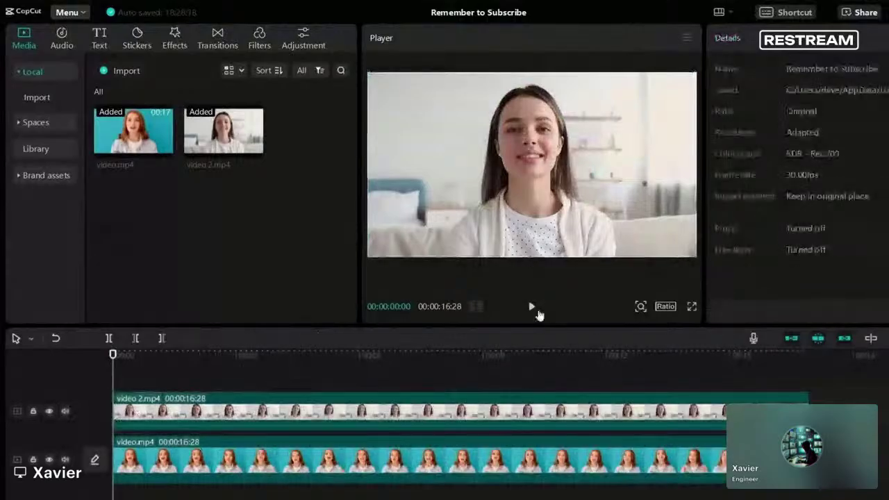
left_click(535, 310)
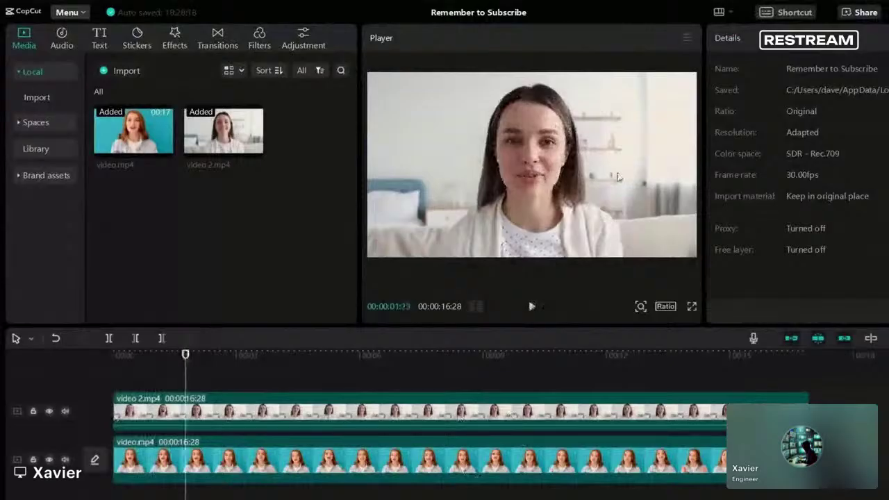
Shift video 2.mp4 left to about X -831 and video.mp4 right to about X 955 in the frame.
left_click(524, 165)
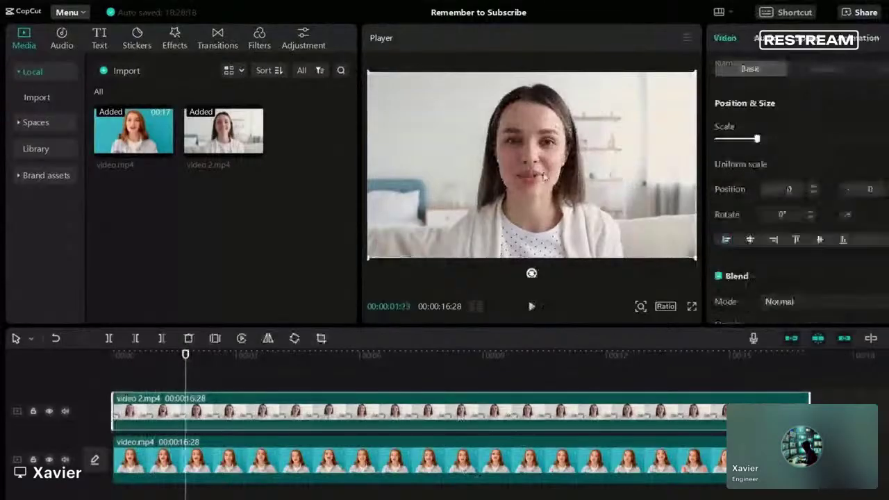
left_click_drag(542, 175, 468, 166)
left_click(664, 171)
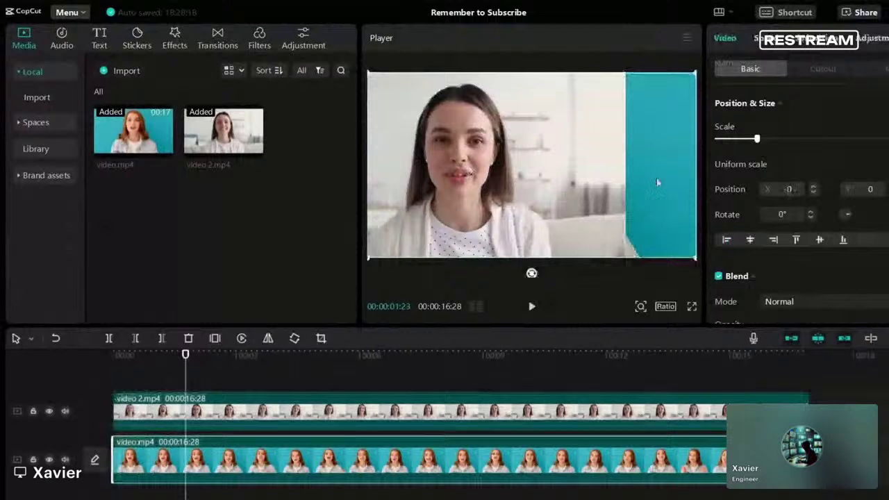
left_click_drag(657, 182, 739, 182)
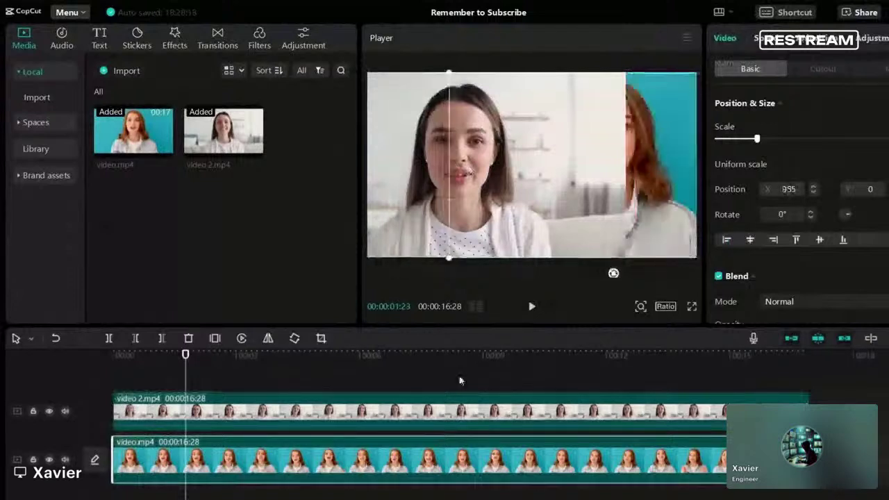
Apply a Split mask to video 2.mp4, rotated -90° at X 416, Y 0, and play the split screen from the start.
left_click(173, 412)
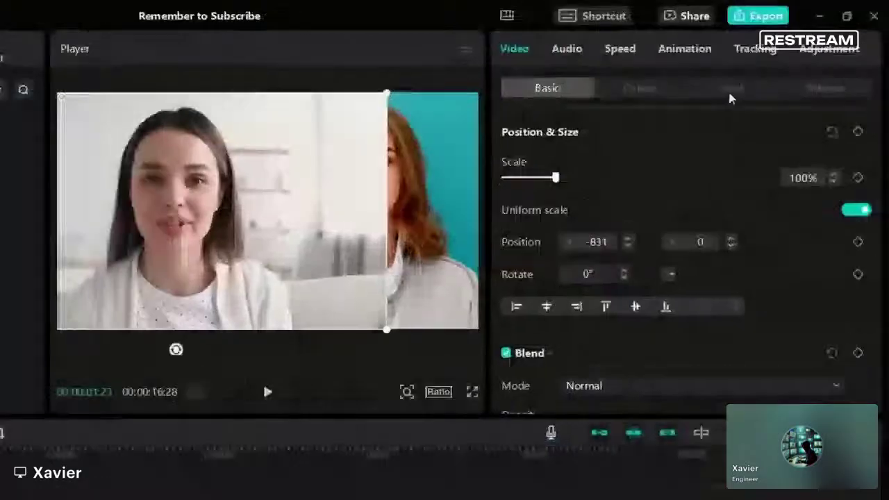
left_click(752, 92)
left_click(599, 197)
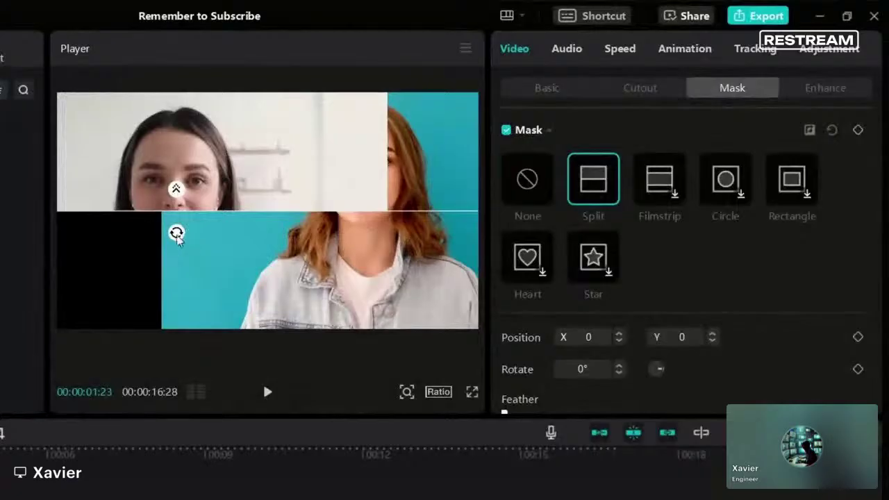
left_click_drag(178, 234, 184, 260)
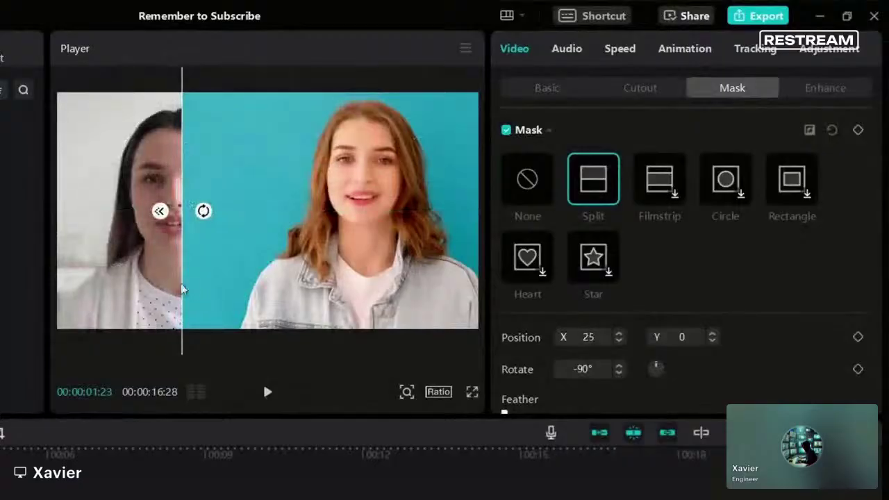
left_click_drag(182, 289, 266, 310)
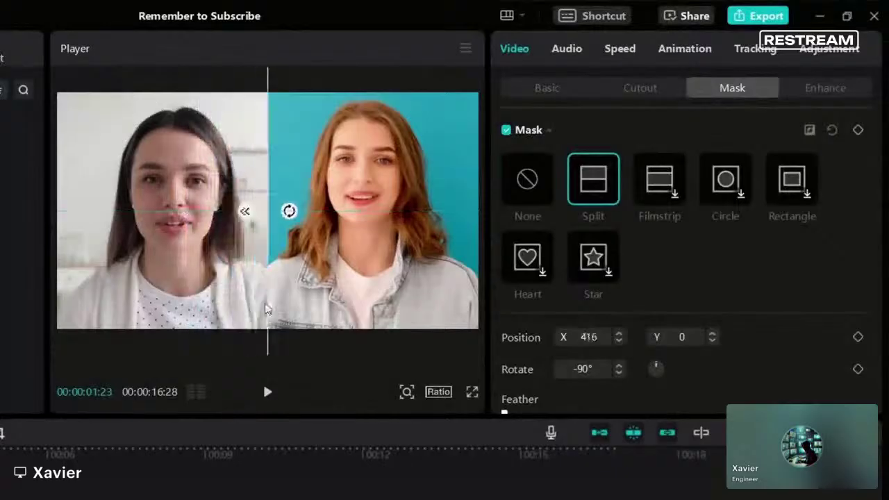
left_click(86, 475)
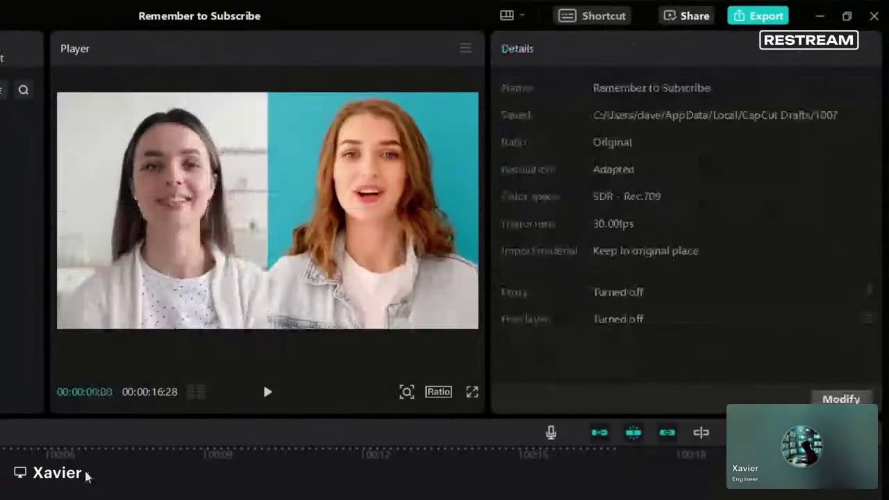
left_click(267, 392)
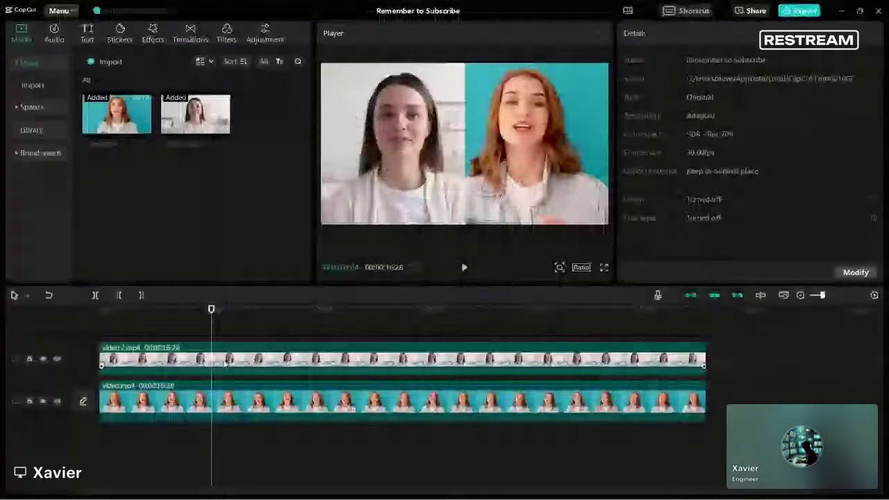
Move video 2.mp4 to about X -877 and shift video.mp4 slightly to recentre both women in their halves.
left_click(225, 363)
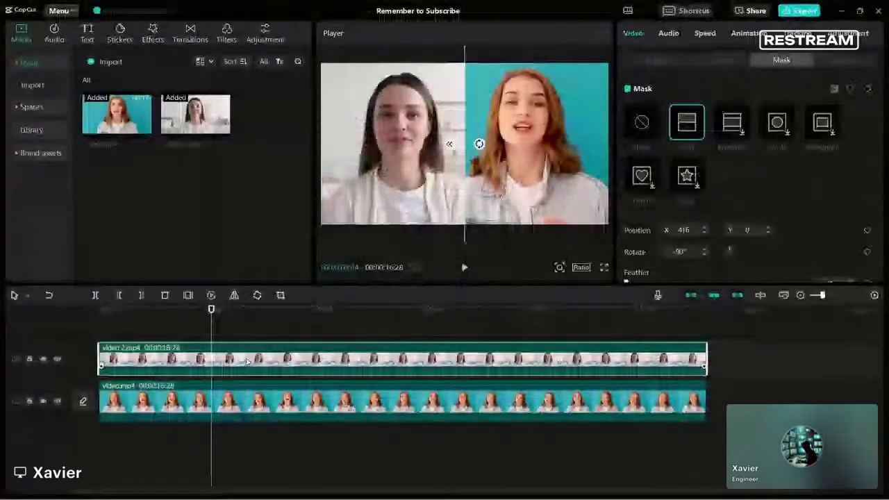
left_click(655, 63)
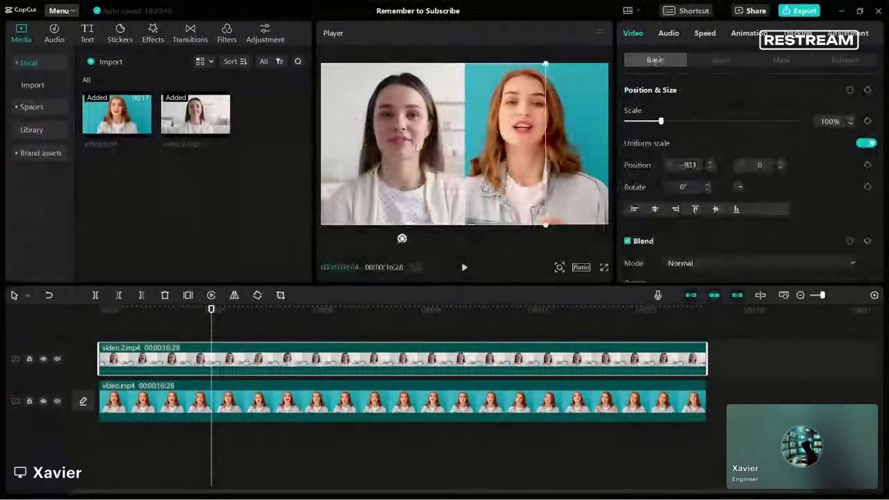
mouse_move(413, 142)
left_mouse_down()
mouse_move(434, 177)
mouse_move(418, 150)
mouse_move(398, 148)
left_mouse_up()
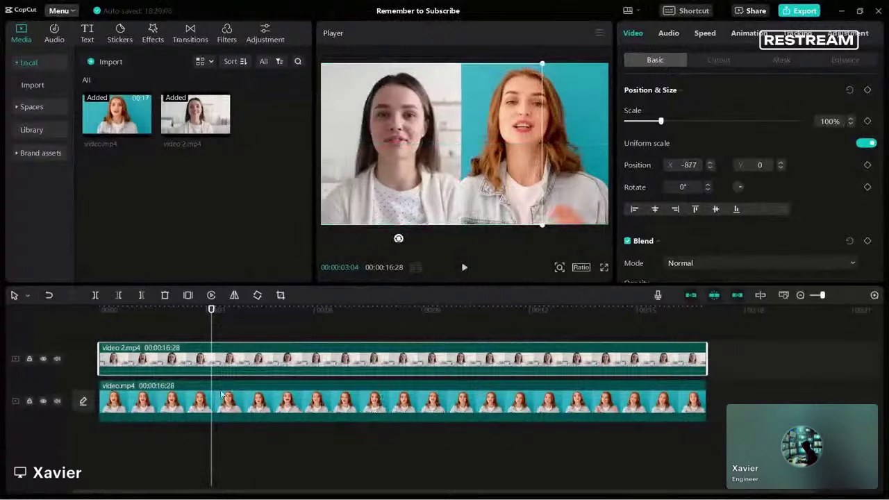
left_click(222, 395)
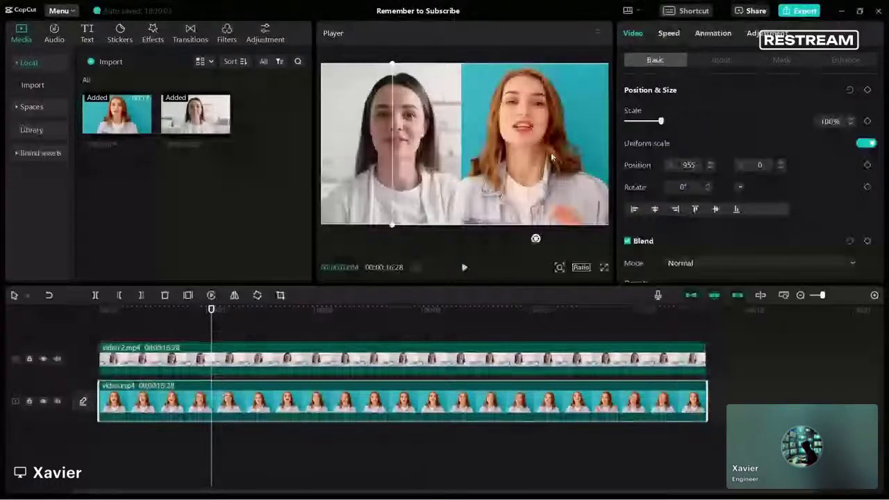
left_click_drag(552, 157, 526, 157)
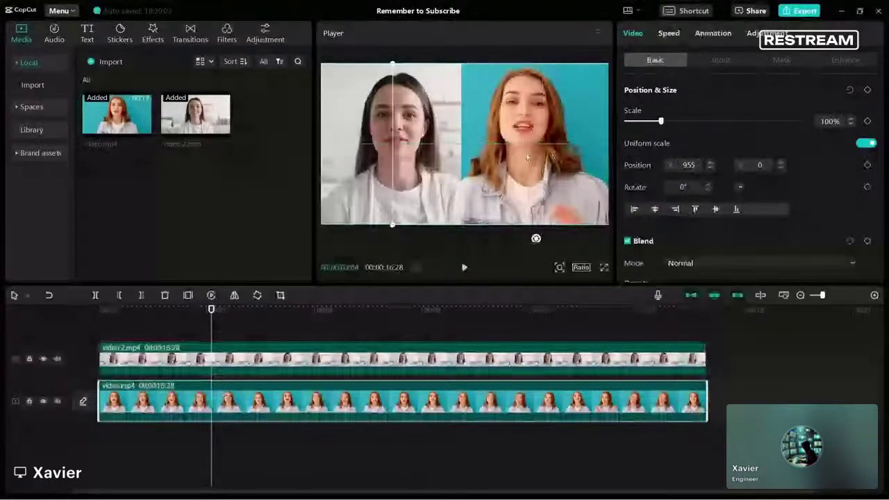
Move the upper clip's split mask line to about X 439, Y -22 and play a short preview.
left_click(303, 358)
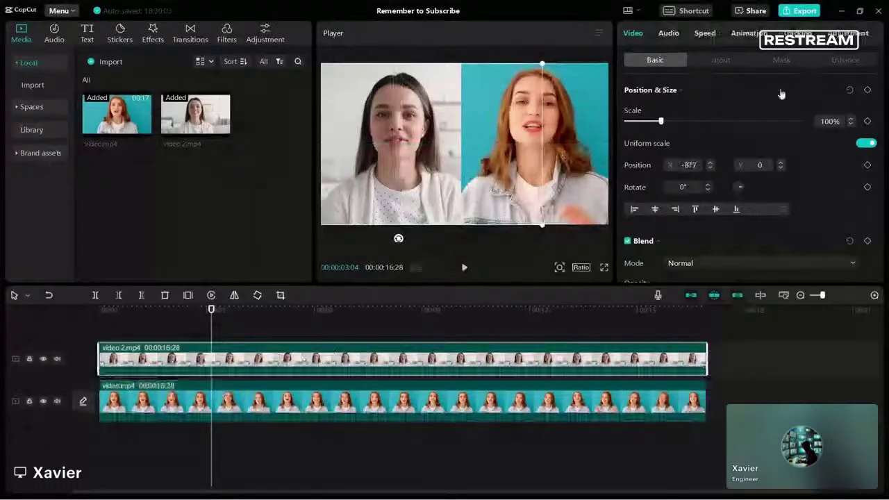
left_click(783, 60)
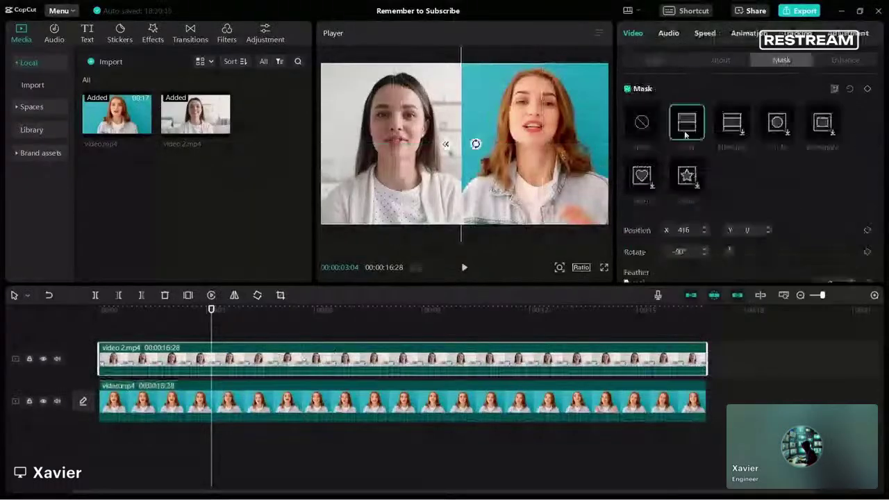
left_click_drag(462, 123, 469, 138)
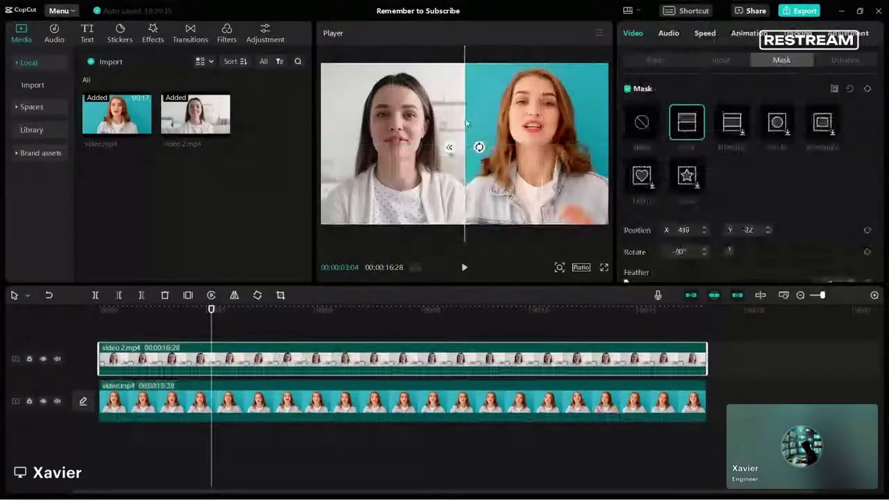
left_click(464, 267)
left_click(464, 266)
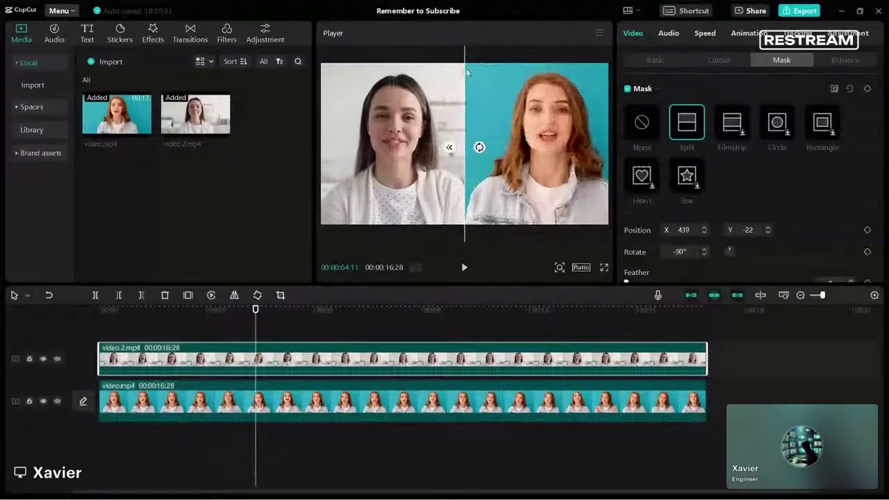
Tilt the split mask line to -63° and play back the diagonal split screen.
left_click_drag(479, 147, 481, 158)
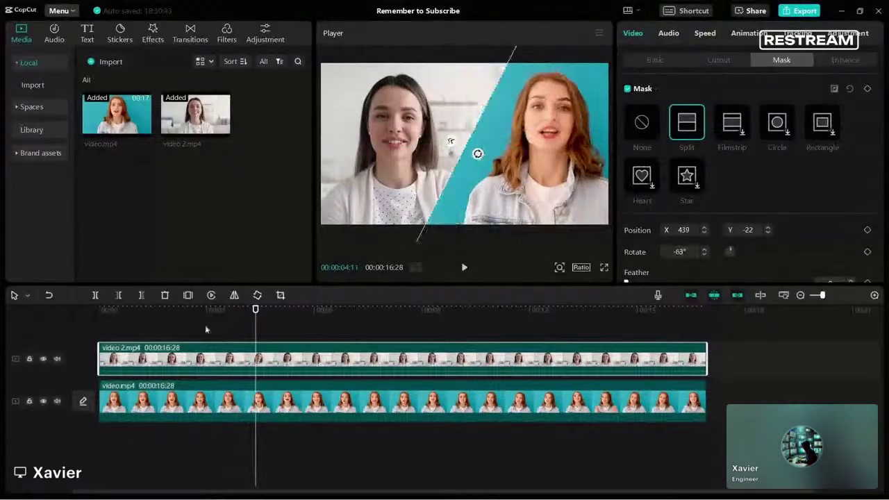
left_click(205, 325)
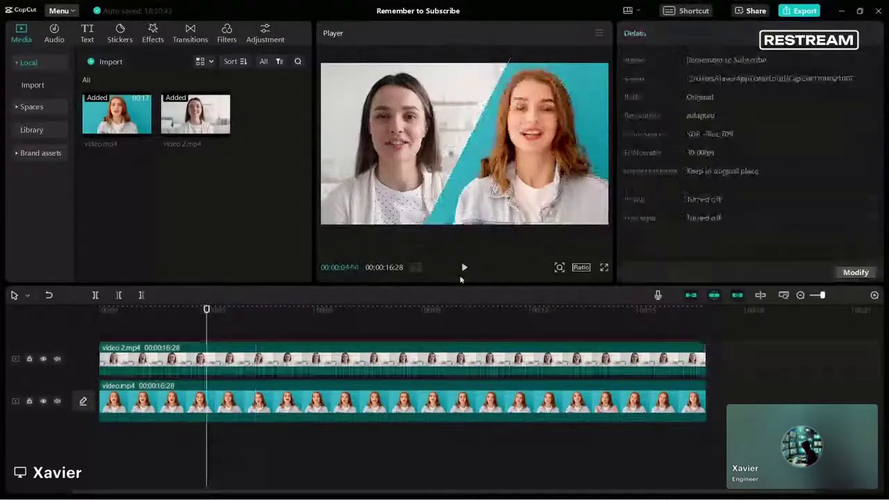
left_click(464, 268)
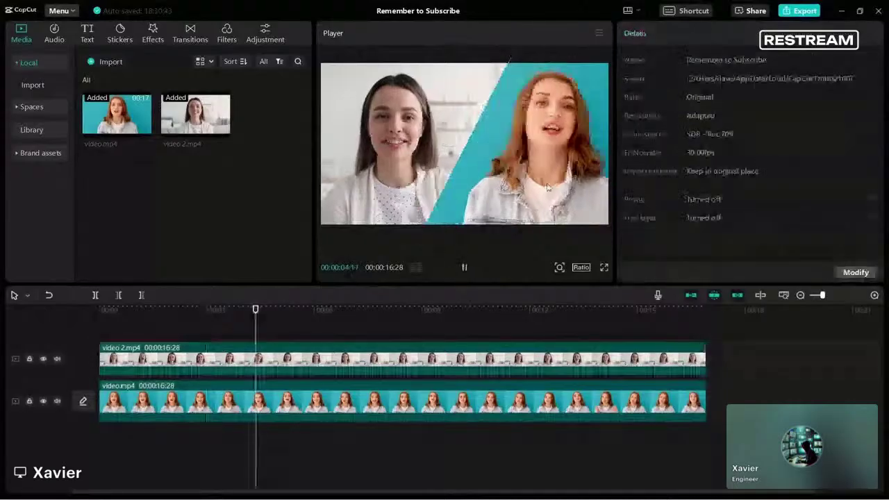
Pause playback, rotate video 2.mp4's split mask line again and play the result.
left_click(435, 358)
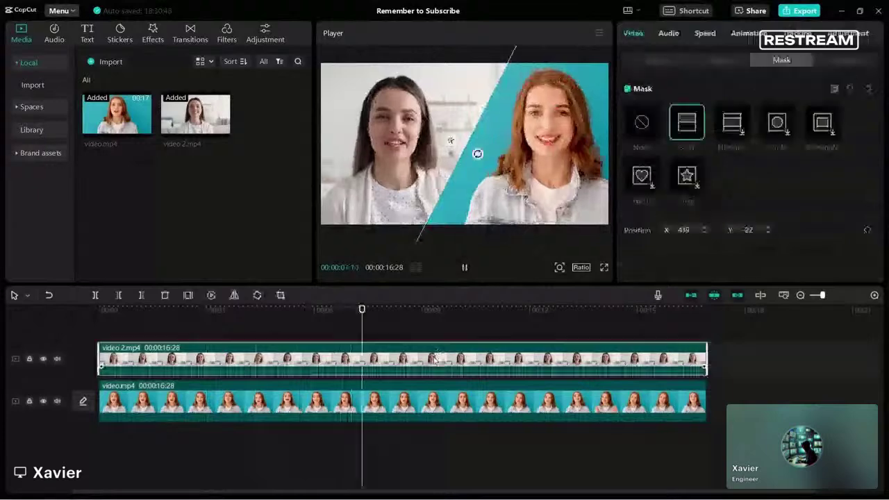
key("space")
left_click_drag(478, 154, 478, 141)
left_click(464, 267)
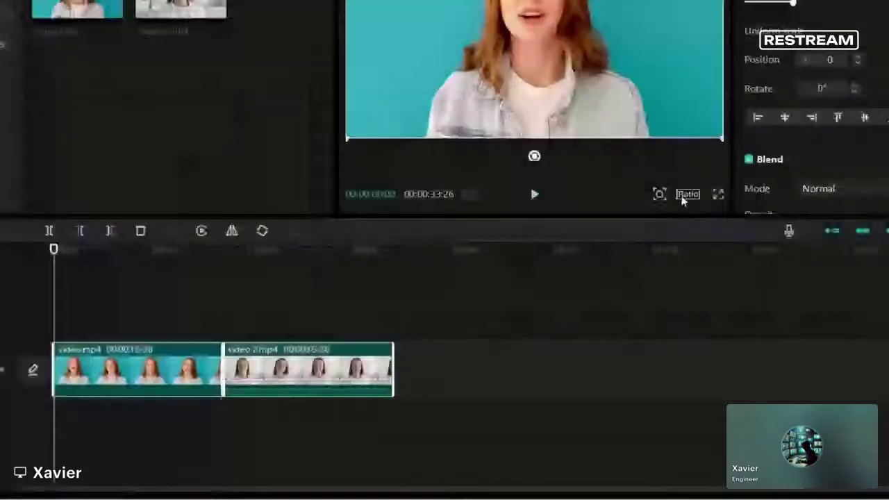
Set the aspect ratio of the project with the two consecutive clips to 9:16 and deselect the clips.
left_click(687, 196)
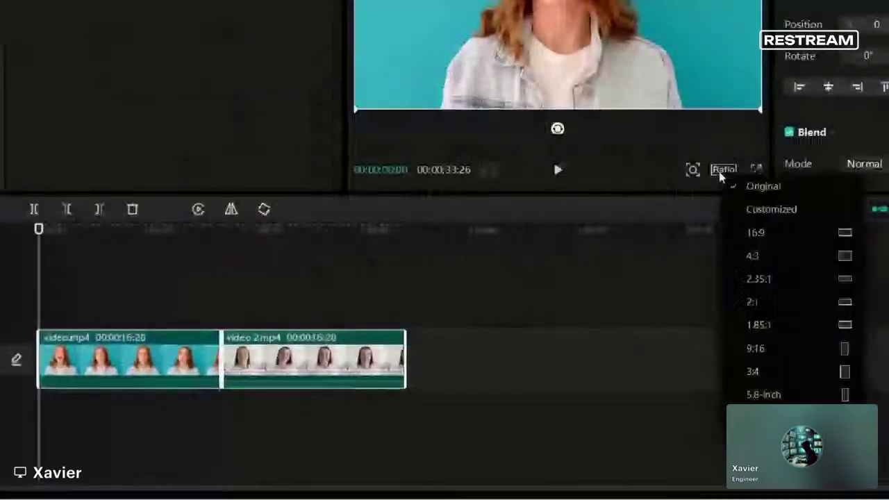
left_click(750, 357)
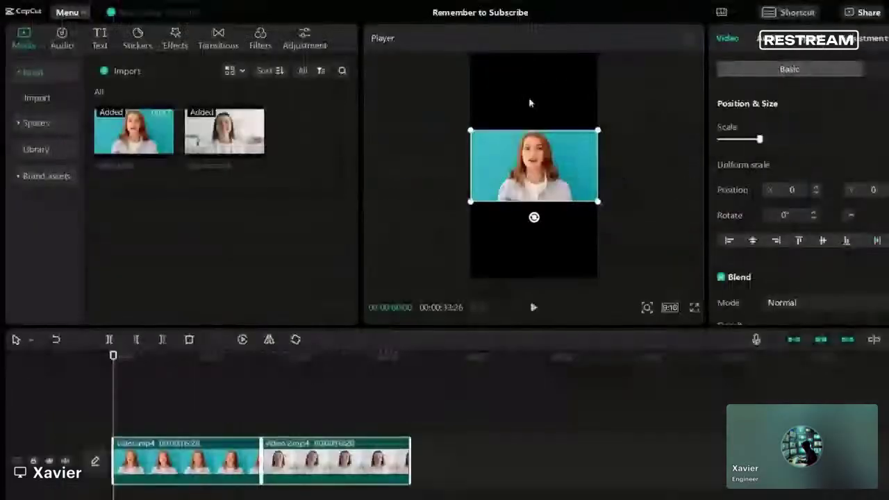
left_click(297, 480)
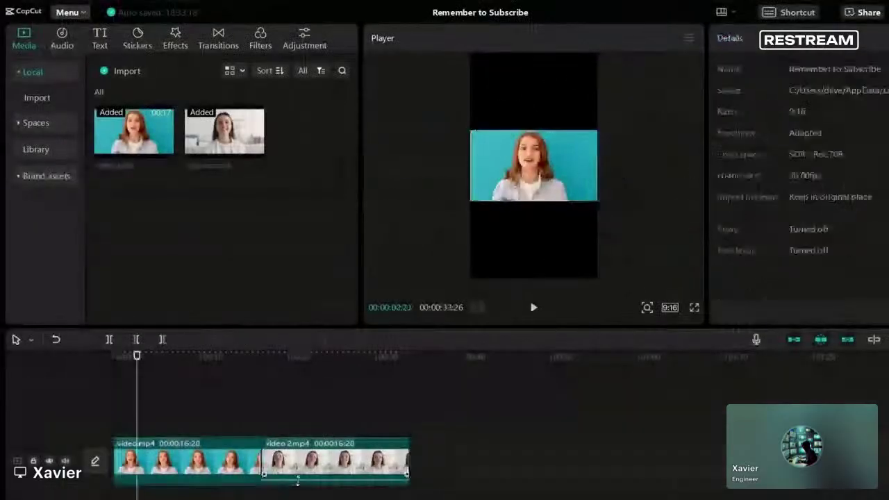
Stack video 2.mp4 on a track above video.mp4 and position it at Y 515, with video.mp4 directly below it in the frame.
left_click_drag(298, 480, 136, 418)
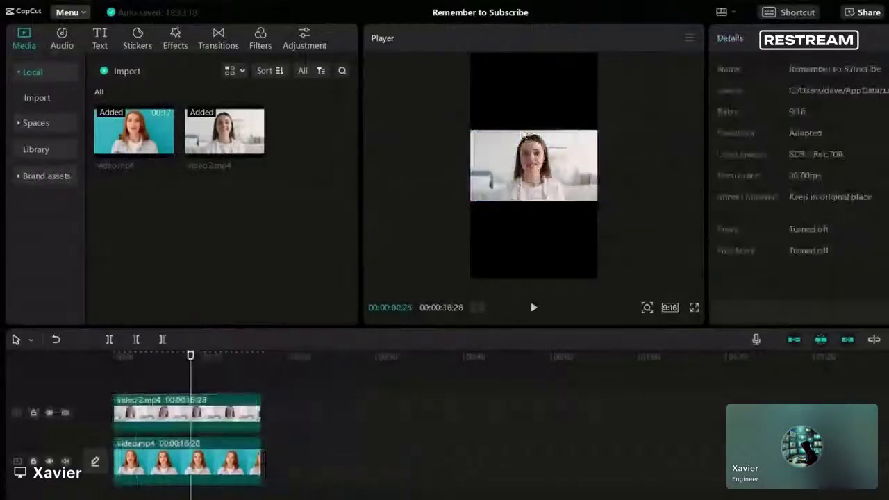
left_click_drag(522, 134, 532, 111)
left_click_drag(558, 175, 558, 218)
left_click_drag(558, 132, 558, 163)
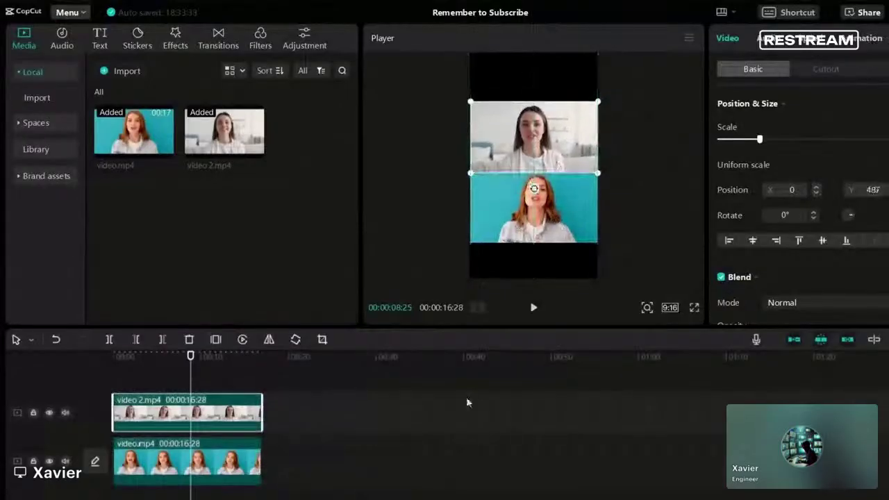
left_click_drag(528, 135, 528, 137)
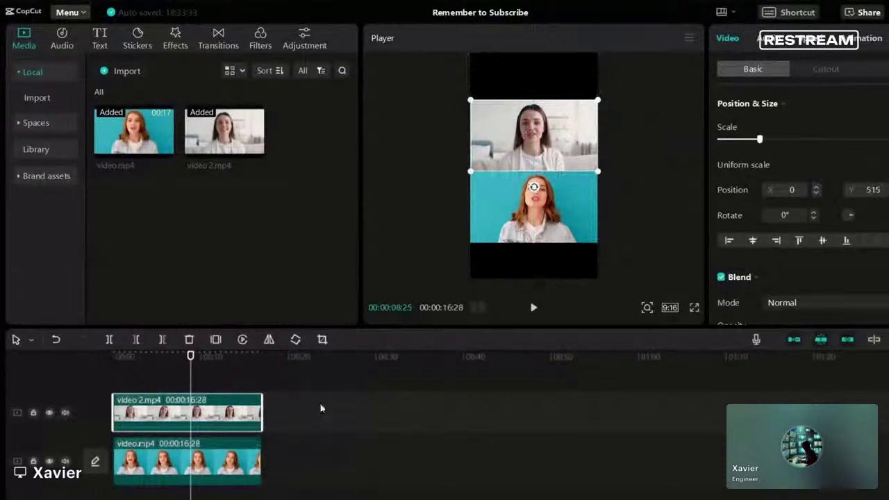
Select both stacked clips, centre them vertically in the frame and enlarge them together until they fill the 9:16 height.
left_click(284, 421)
key("ctrl+a")
left_click(329, 404)
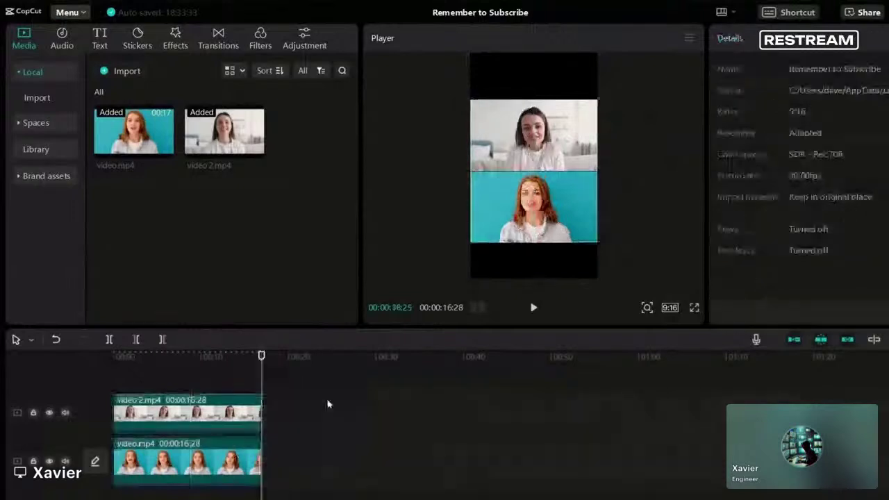
left_click_drag(329, 405, 243, 467)
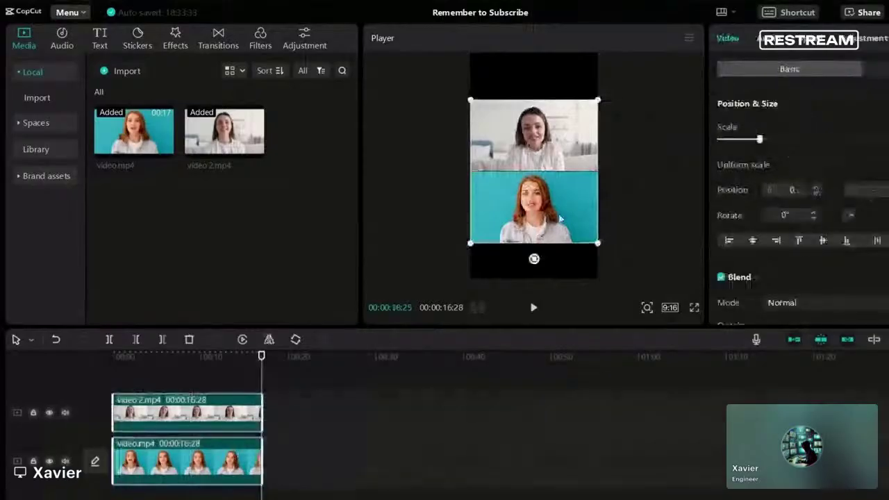
mouse_move(557, 221)
left_mouse_down()
mouse_move(593, 209)
mouse_move(557, 219)
left_mouse_up()
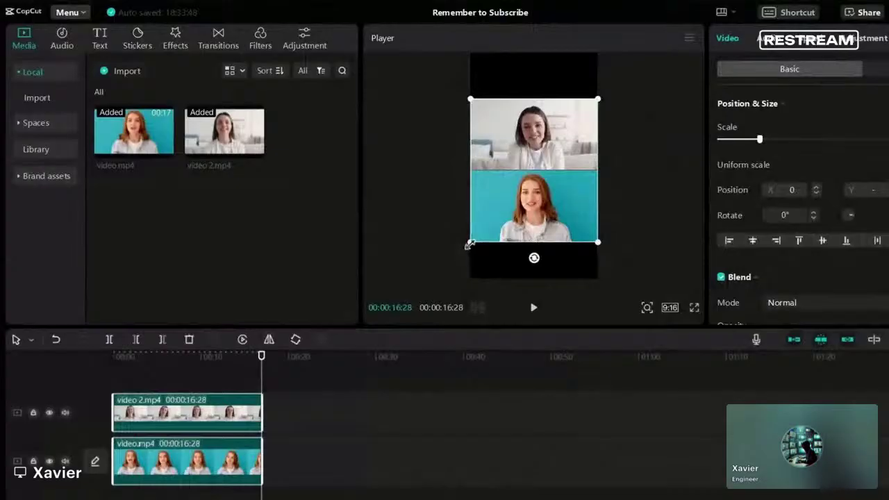
left_click_drag(470, 244, 433, 278)
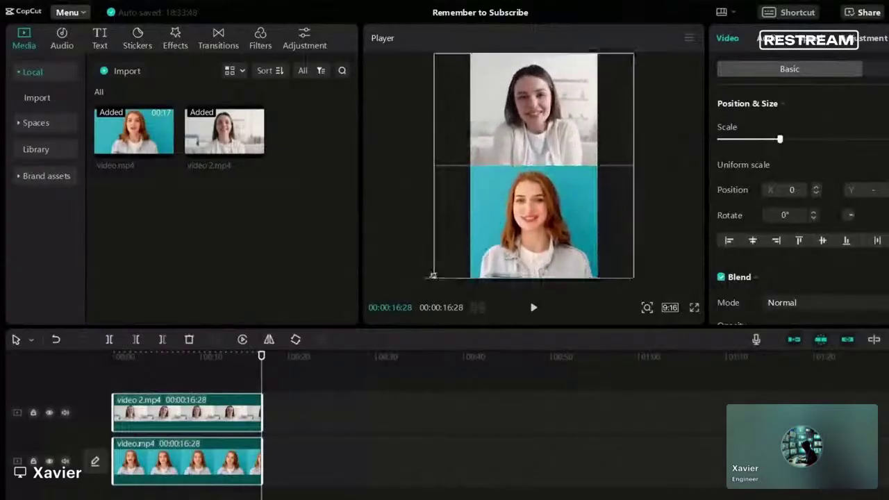
Deselect the clips and play the vertical split screen from the start of the timeline.
left_click(386, 201)
left_click(99, 368)
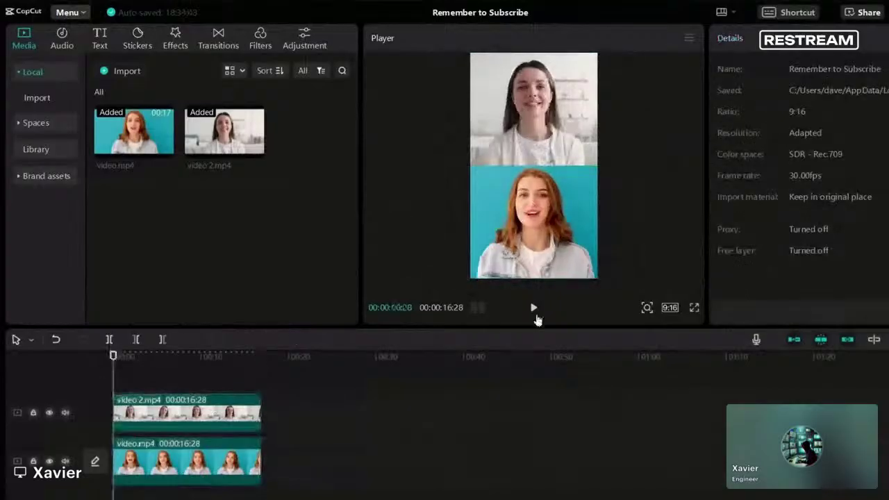
left_click(533, 309)
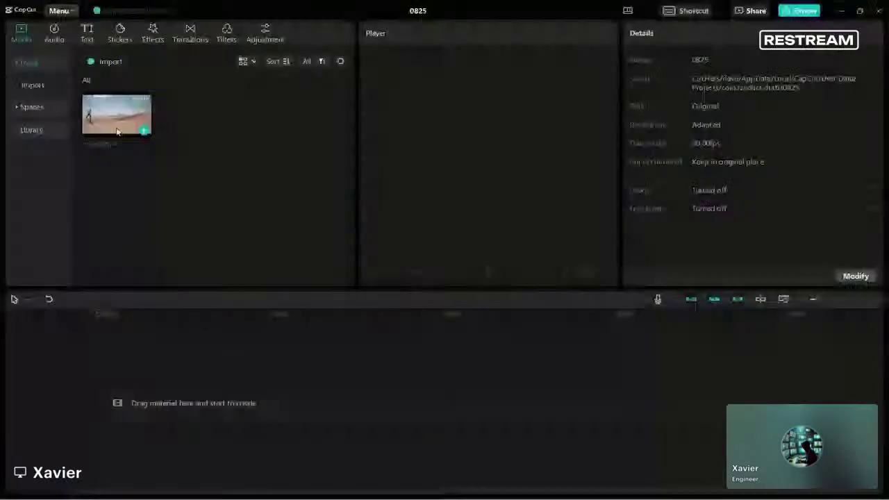
Add the desert clip video.mp4 to the empty timeline of project 0825 and select it.
left_click_drag(117, 131, 115, 385)
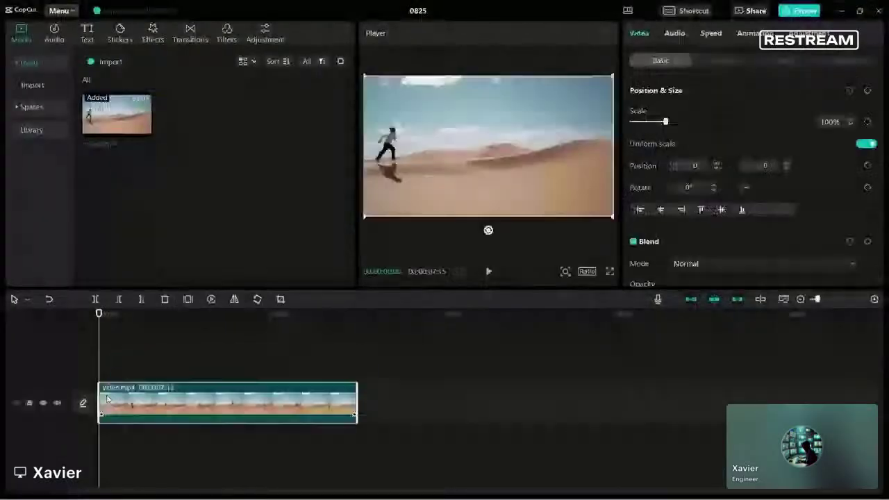
left_click(363, 345)
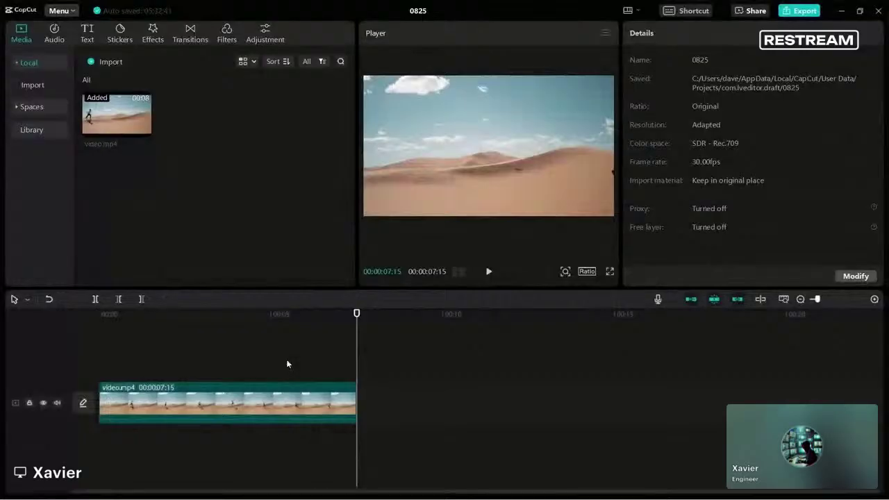
left_click(266, 409)
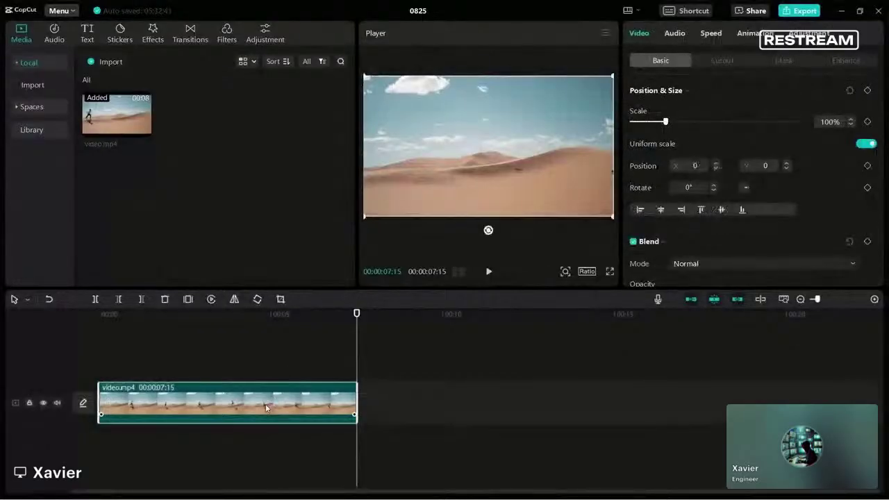
left_click(266, 409)
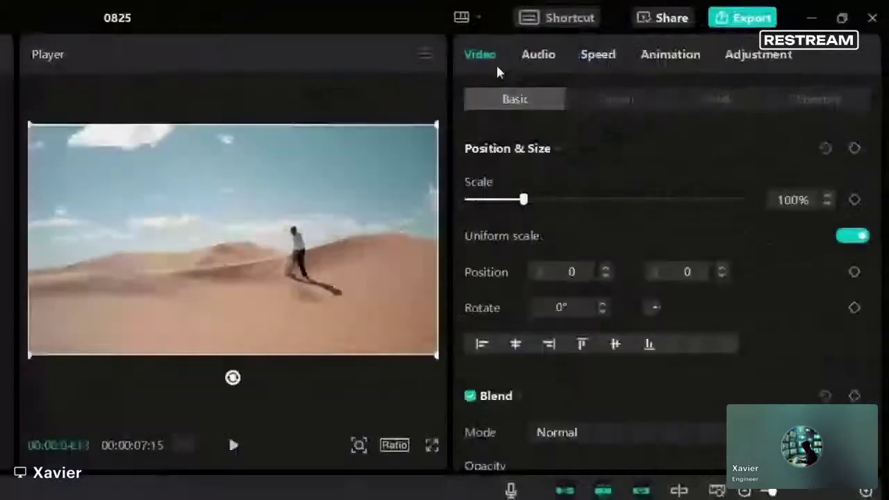
Set the desert clip's normal speed to 2.0x and play the sped-up clip.
left_click(531, 57)
left_click(609, 60)
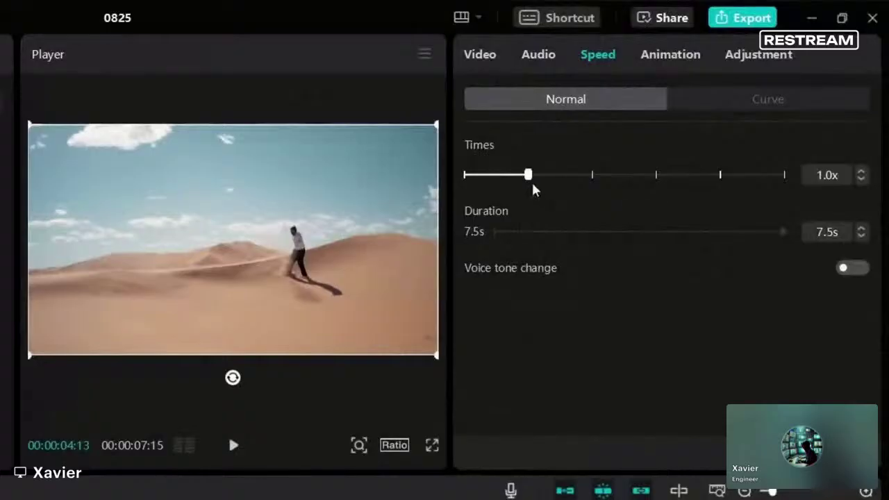
left_click_drag(528, 178, 592, 178)
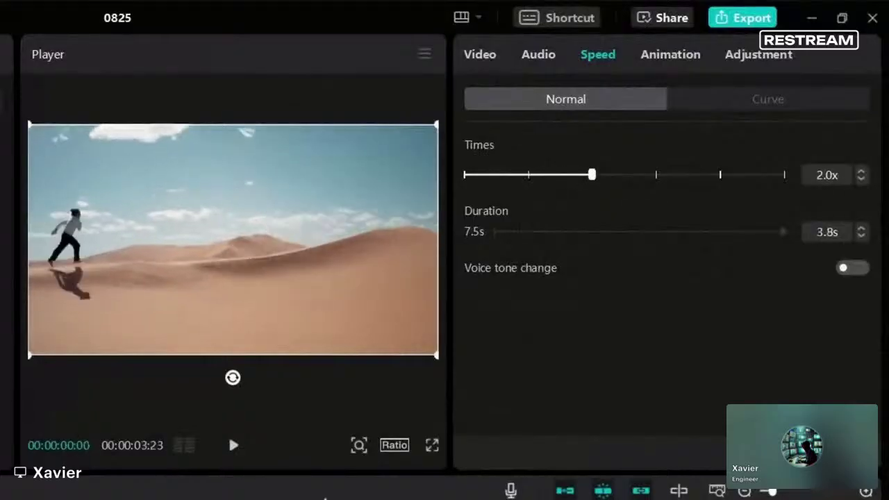
left_click(235, 448)
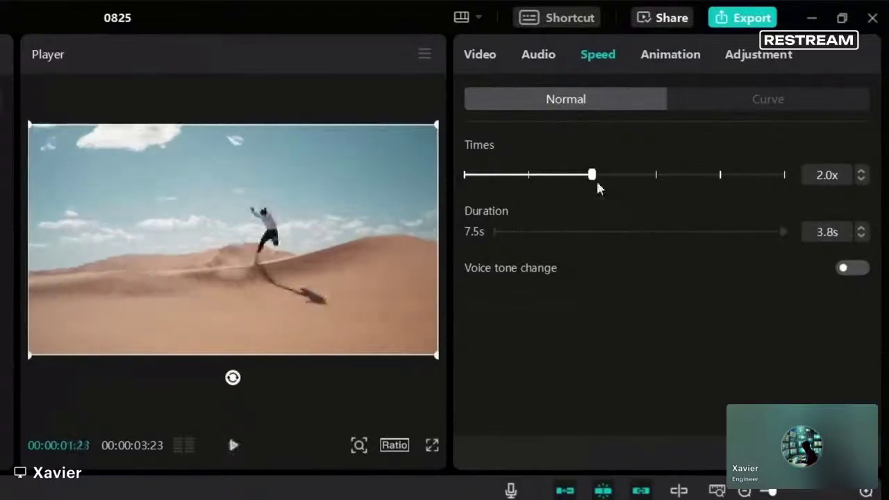
Slow the desert clip's normal speed to 0.5x and play the result.
left_click_drag(580, 177, 532, 178)
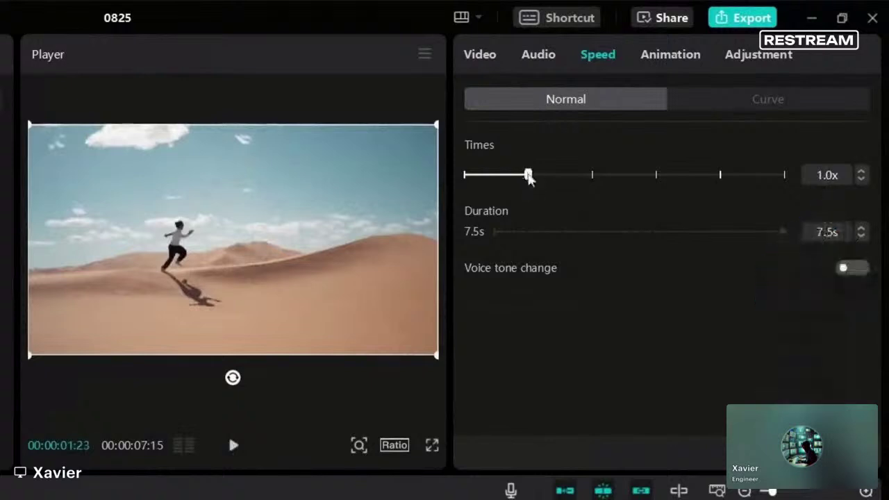
left_click_drag(530, 178, 493, 177)
left_click(234, 446)
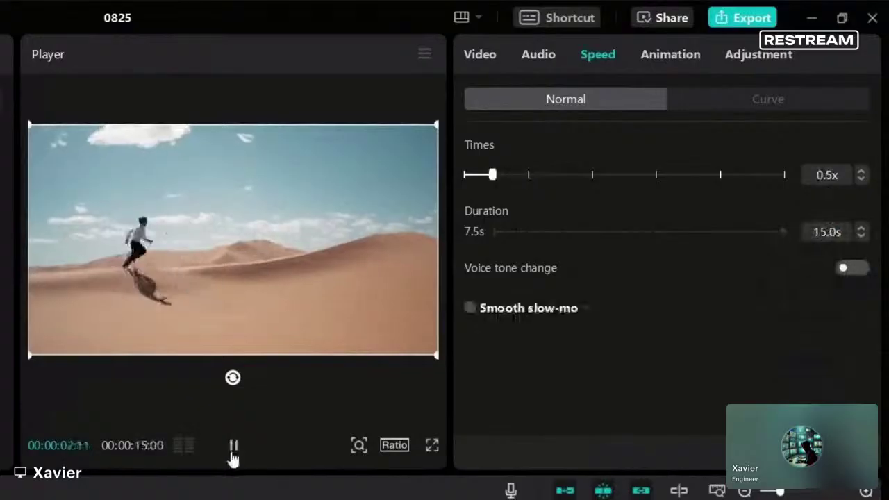